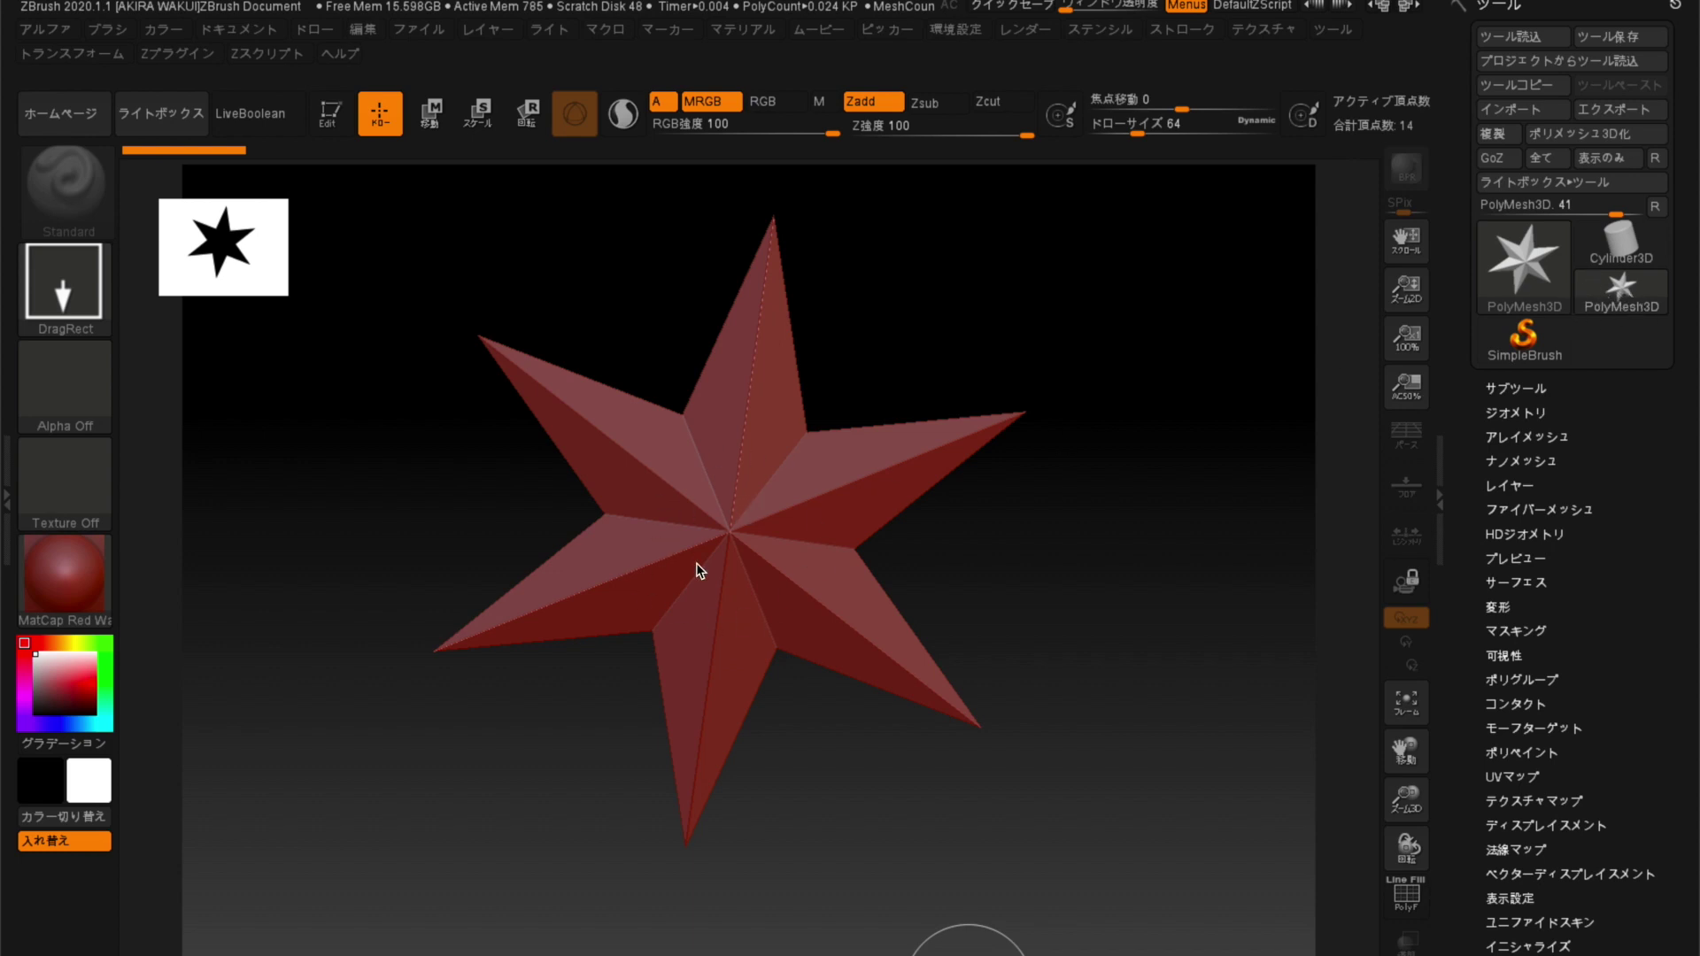
Put the red star PolyMesh3D into edit mode and orbit it to a side angle.
{"action": "left_click", "coordinate": [330, 119]}
{"action": "mouse_move", "coordinate": [420, 505]}
{"action": "left_mouse_down"}
{"action": "mouse_move", "coordinate": [526, 533]}
{"action": "mouse_move", "coordinate": [395, 547]}
{"action": "mouse_move", "coordinate": [649, 433]}
{"action": "mouse_move", "coordinate": [543, 496]}
{"action": "mouse_move", "coordinate": [693, 516]}
{"action": "mouse_move", "coordinate": [796, 399]}
{"action": "left_mouse_up"}
{"action": "scroll", "coordinate": [1469, 531], "scroll_direction": "down", "scroll_amount": 5}
{"action": "scroll", "coordinate": [1467, 431], "scroll_direction": "down", "scroll_amount": 2}
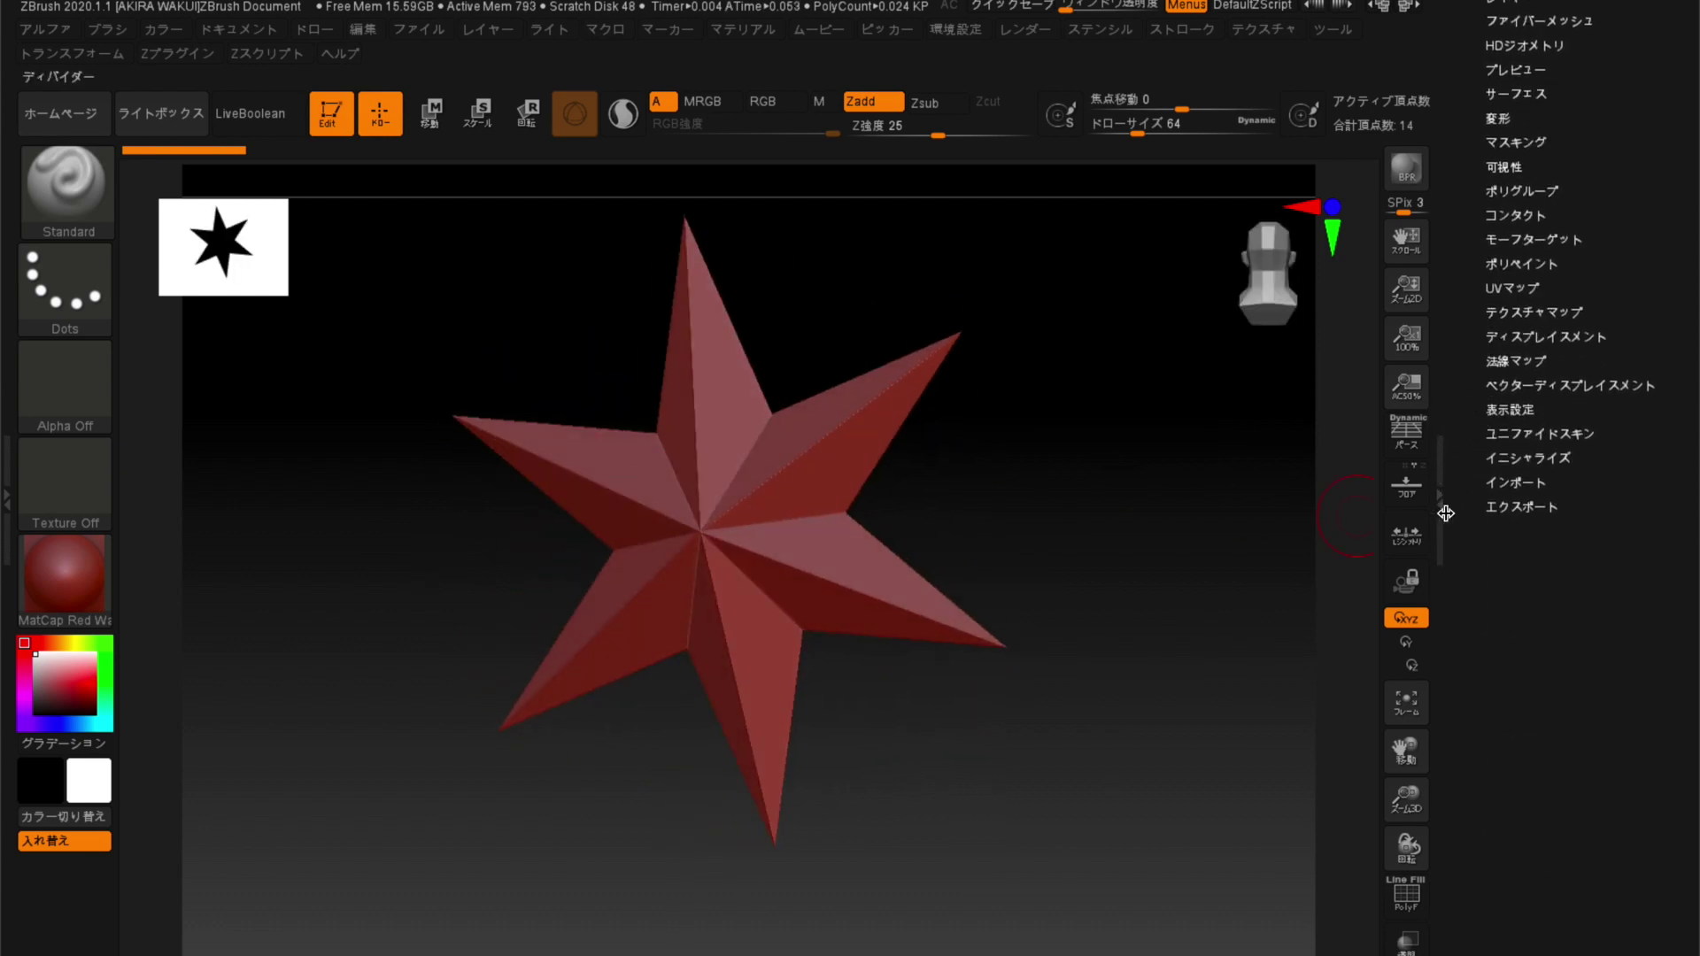
{"action": "left_click", "coordinate": [1524, 459]}
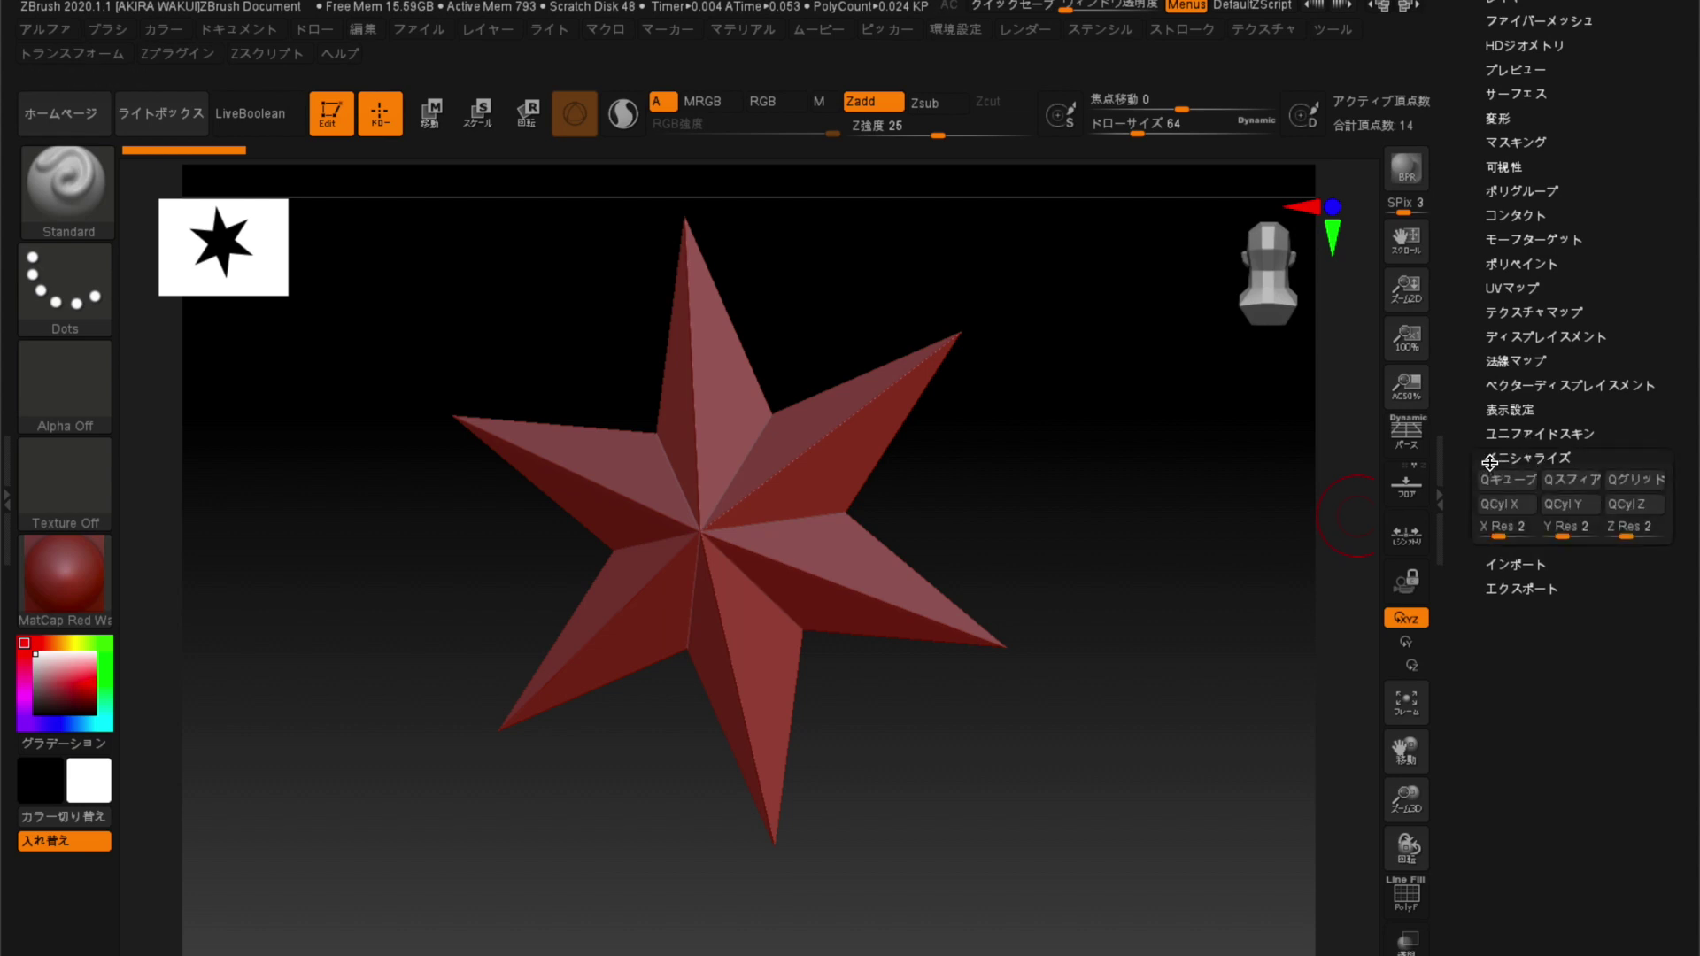
Reinitialize the tool as a QCube with X, Y and Z resolution 1, viewed at an angle.
{"action": "left_click_drag", "start_coordinate": [1499, 534], "coordinate": [1473, 532]}
{"action": "mouse_move", "coordinate": [1580, 531]}
{"action": "left_mouse_down"}
{"action": "mouse_move", "coordinate": [1549, 531]}
{"action": "mouse_move", "coordinate": [1589, 532]}
{"action": "left_mouse_up"}
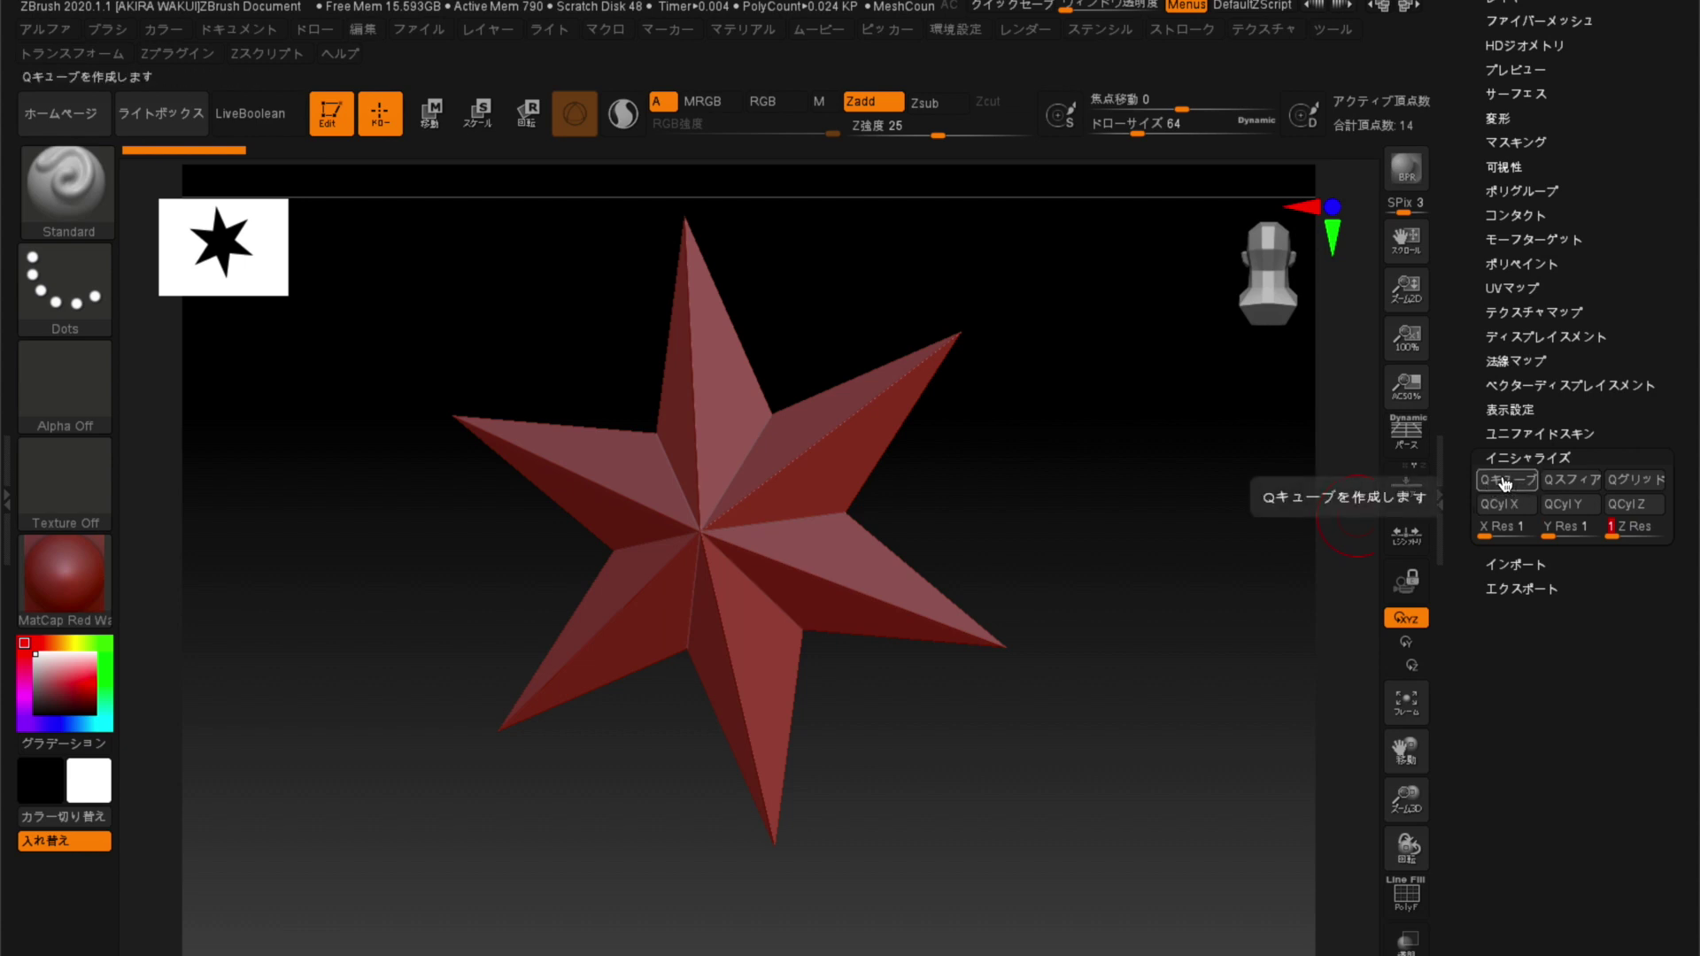
{"action": "left_click", "coordinate": [1502, 482]}
{"action": "mouse_move", "coordinate": [817, 791]}
{"action": "left_mouse_down"}
{"action": "mouse_move", "coordinate": [911, 626]}
{"action": "mouse_move", "coordinate": [774, 766]}
{"action": "mouse_move", "coordinate": [972, 694]}
{"action": "mouse_move", "coordinate": [899, 738]}
{"action": "mouse_move", "coordinate": [927, 685]}
{"action": "left_mouse_up"}
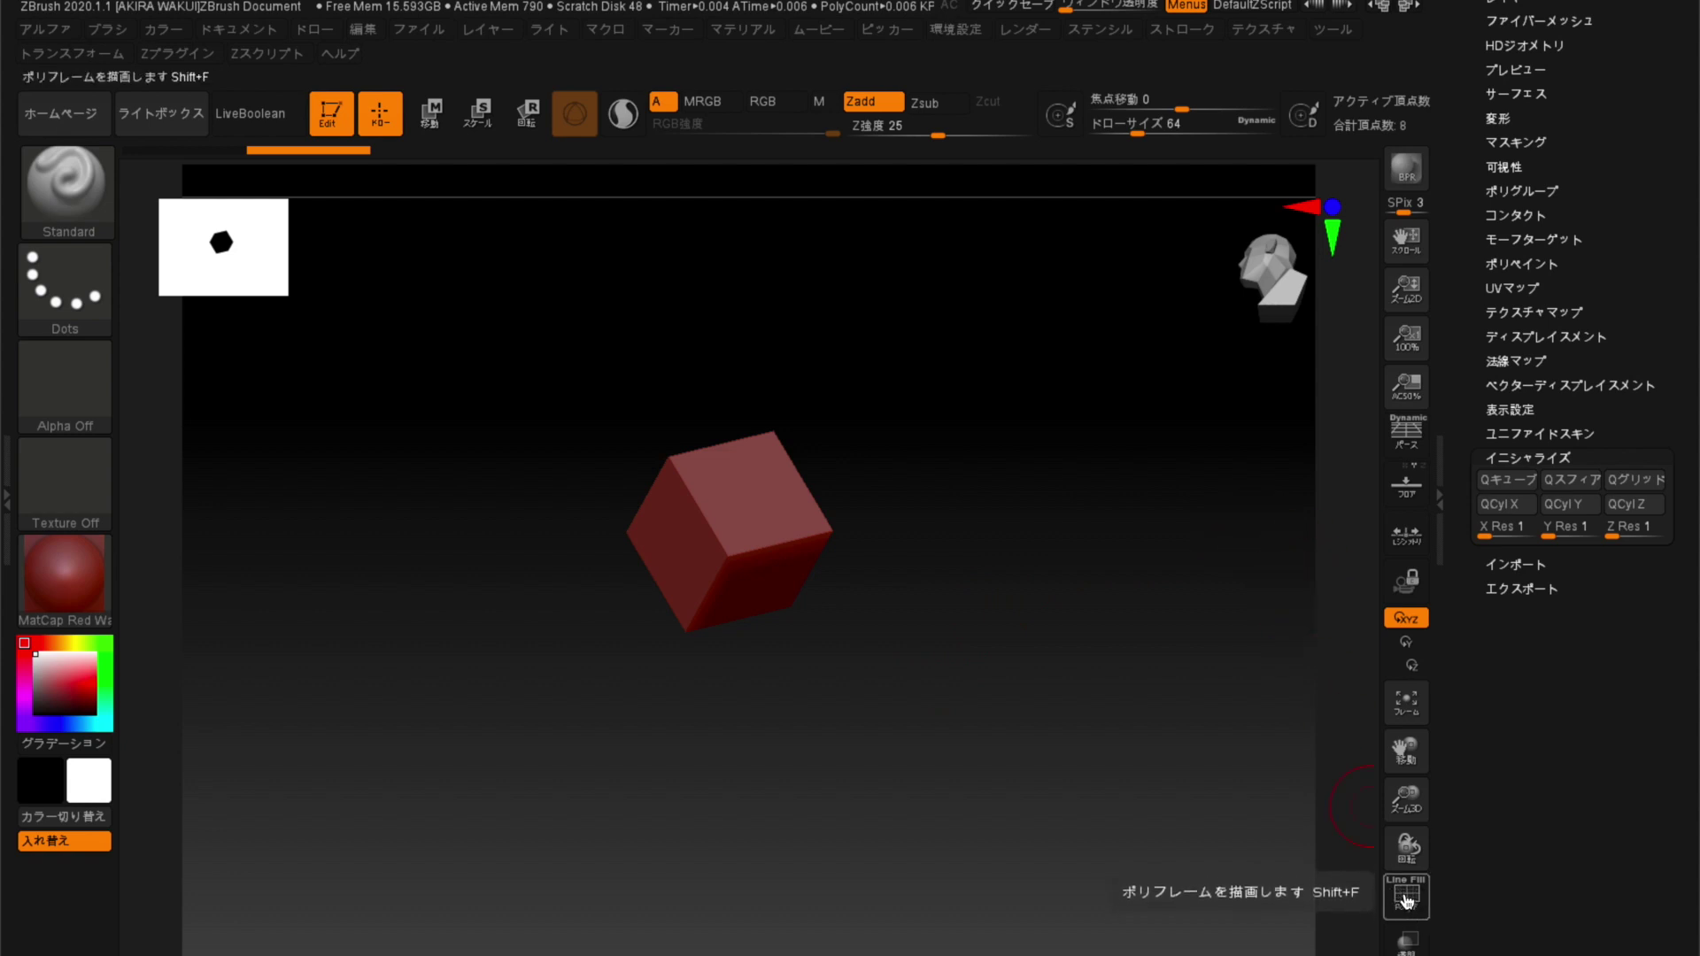
Turn on PolyF polygroup and wireframe display, then zoom and orbit to frame the cube.
{"action": "left_click", "coordinate": [1405, 898]}
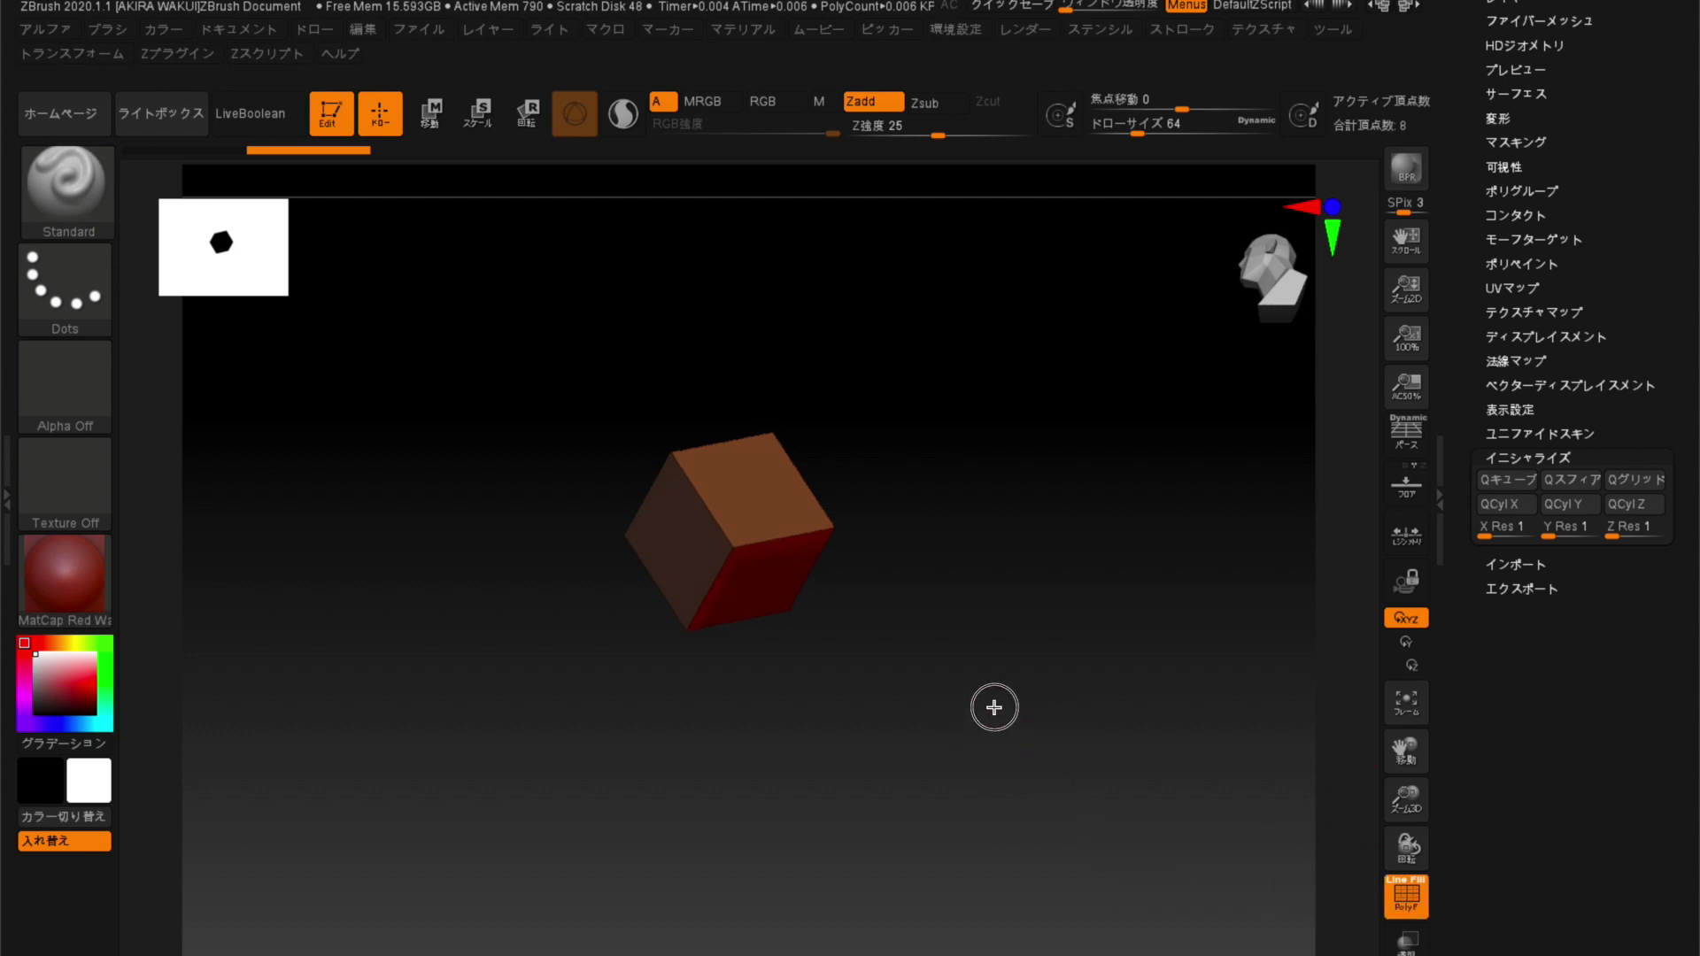
{"action": "mouse_move", "coordinate": [1024, 752]}
{"action": "left_mouse_down"}
{"action": "mouse_move", "coordinate": [1053, 765]}
{"action": "mouse_move", "coordinate": [1085, 616]}
{"action": "mouse_move", "coordinate": [1161, 653]}
{"action": "mouse_move", "coordinate": [1108, 513]}
{"action": "mouse_move", "coordinate": [1062, 603]}
{"action": "mouse_move", "coordinate": [1120, 576]}
{"action": "mouse_move", "coordinate": [1119, 732]}
{"action": "mouse_move", "coordinate": [1131, 675]}
{"action": "mouse_move", "coordinate": [1165, 759]}
{"action": "left_mouse_up"}
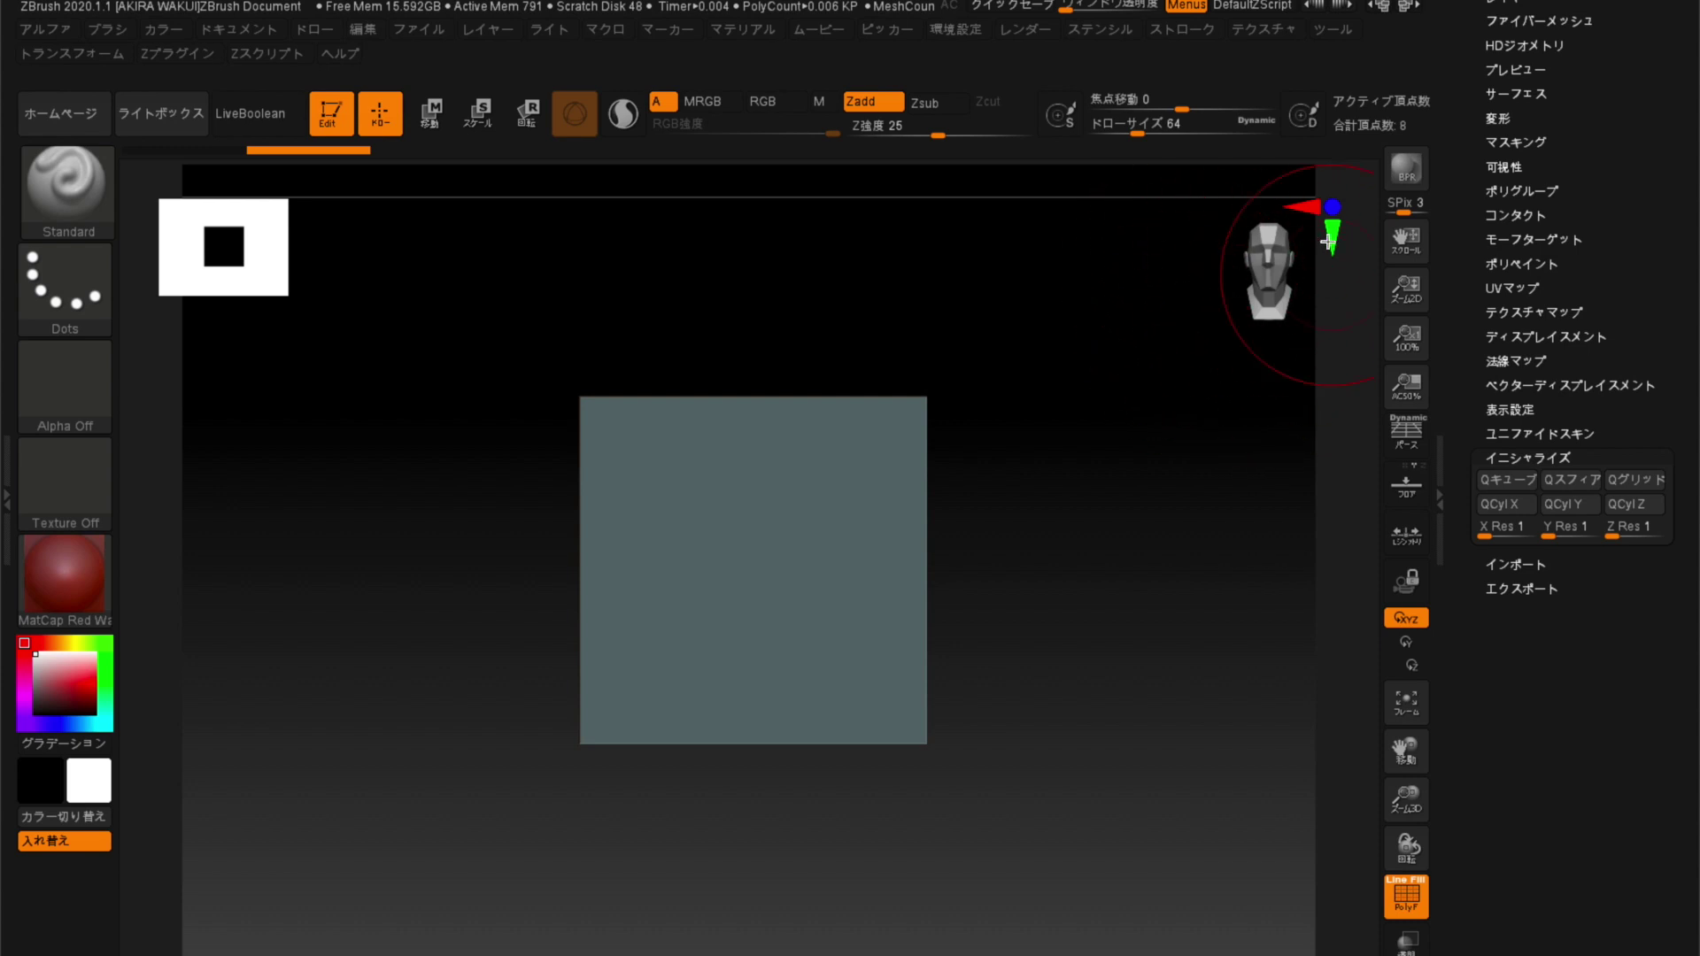
{"action": "mouse_move", "coordinate": [1221, 277]}
{"action": "left_mouse_down"}
{"action": "mouse_move", "coordinate": [1167, 276]}
{"action": "mouse_move", "coordinate": [1263, 266]}
{"action": "mouse_move", "coordinate": [1215, 286]}
{"action": "mouse_move", "coordinate": [1213, 334]}
{"action": "mouse_move", "coordinate": [1216, 296]}
{"action": "mouse_move", "coordinate": [1234, 345]}
{"action": "mouse_move", "coordinate": [1165, 331]}
{"action": "mouse_move", "coordinate": [1209, 338]}
{"action": "mouse_move", "coordinate": [1127, 353]}
{"action": "mouse_move", "coordinate": [1139, 295]}
{"action": "mouse_move", "coordinate": [1172, 353]}
{"action": "mouse_move", "coordinate": [1119, 288]}
{"action": "mouse_move", "coordinate": [1104, 322]}
{"action": "left_mouse_up"}
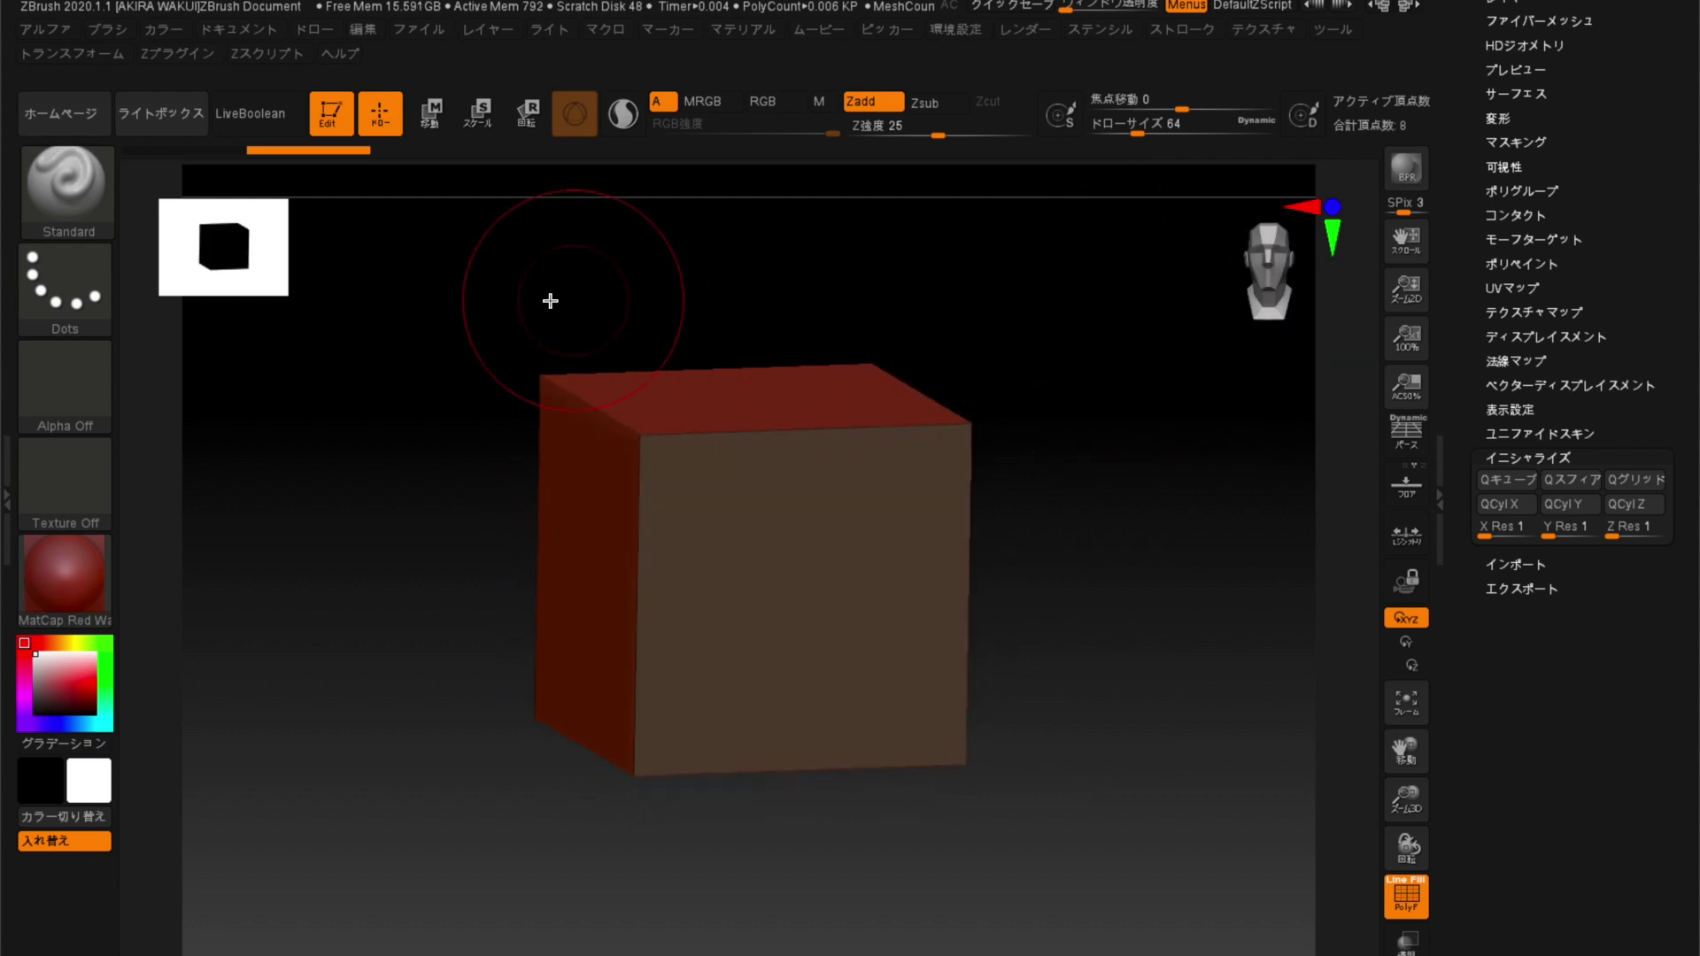
Select the ZModeler brush from the brush palette and orbit around the cube.
{"action": "left_click", "coordinate": [69, 197]}
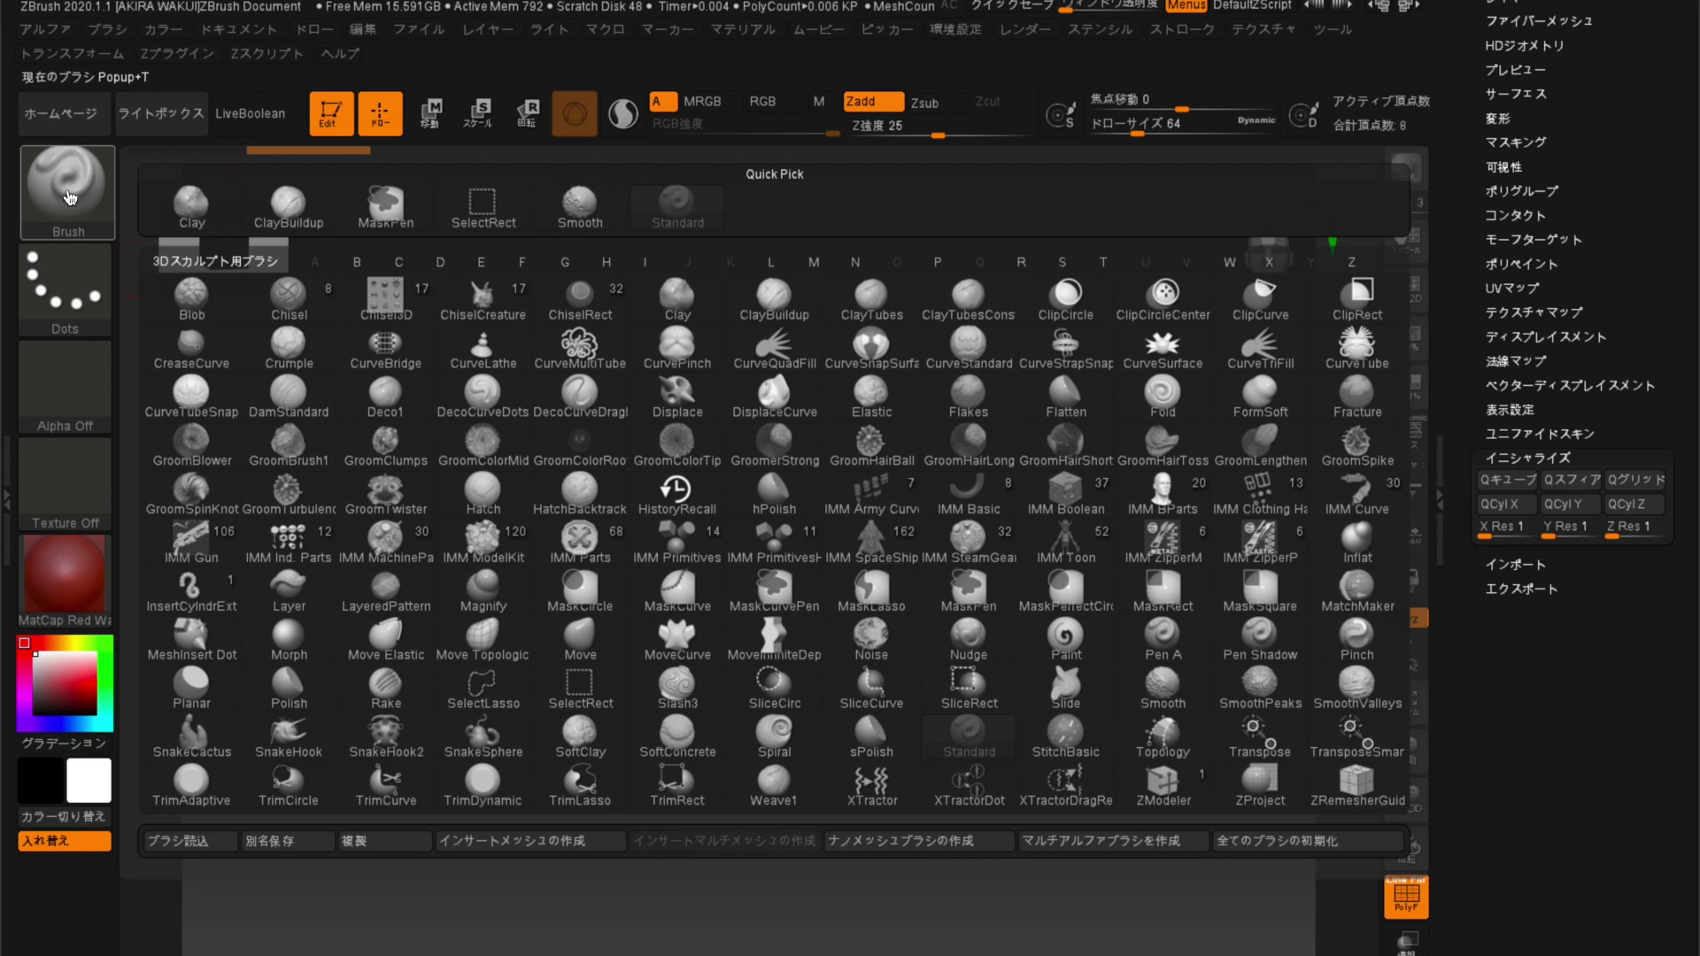
{"action": "left_click", "coordinate": [1165, 788]}
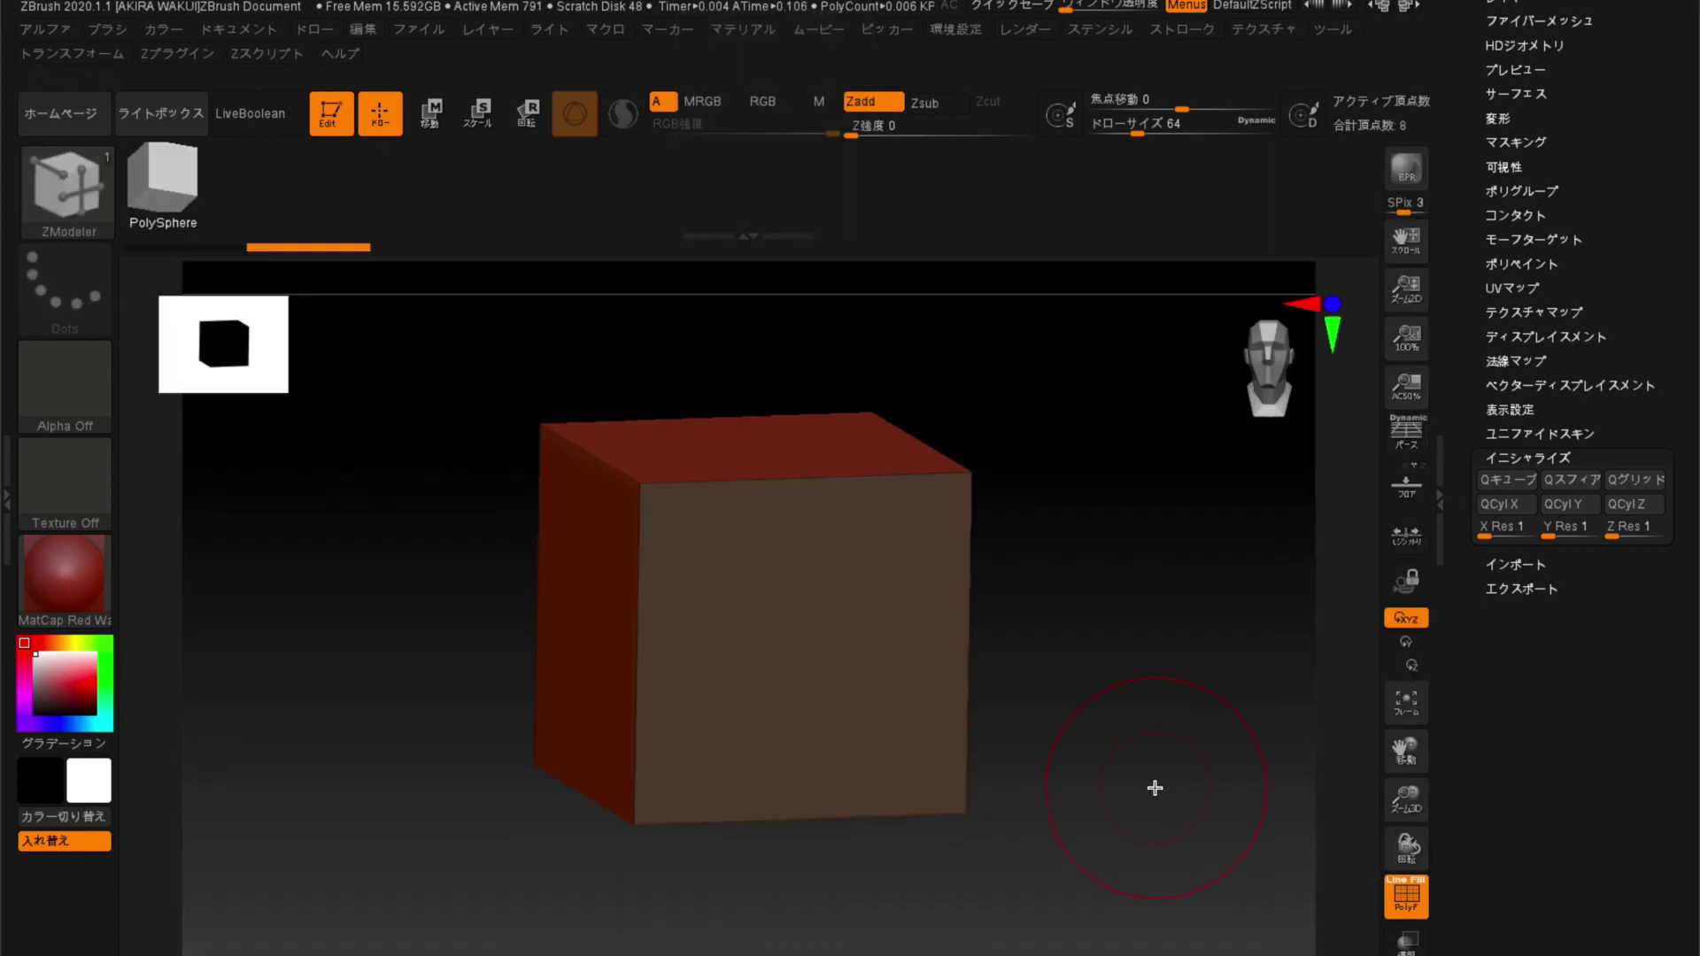
{"action": "left_click_drag", "start_coordinate": [1005, 490], "coordinate": [1085, 554]}
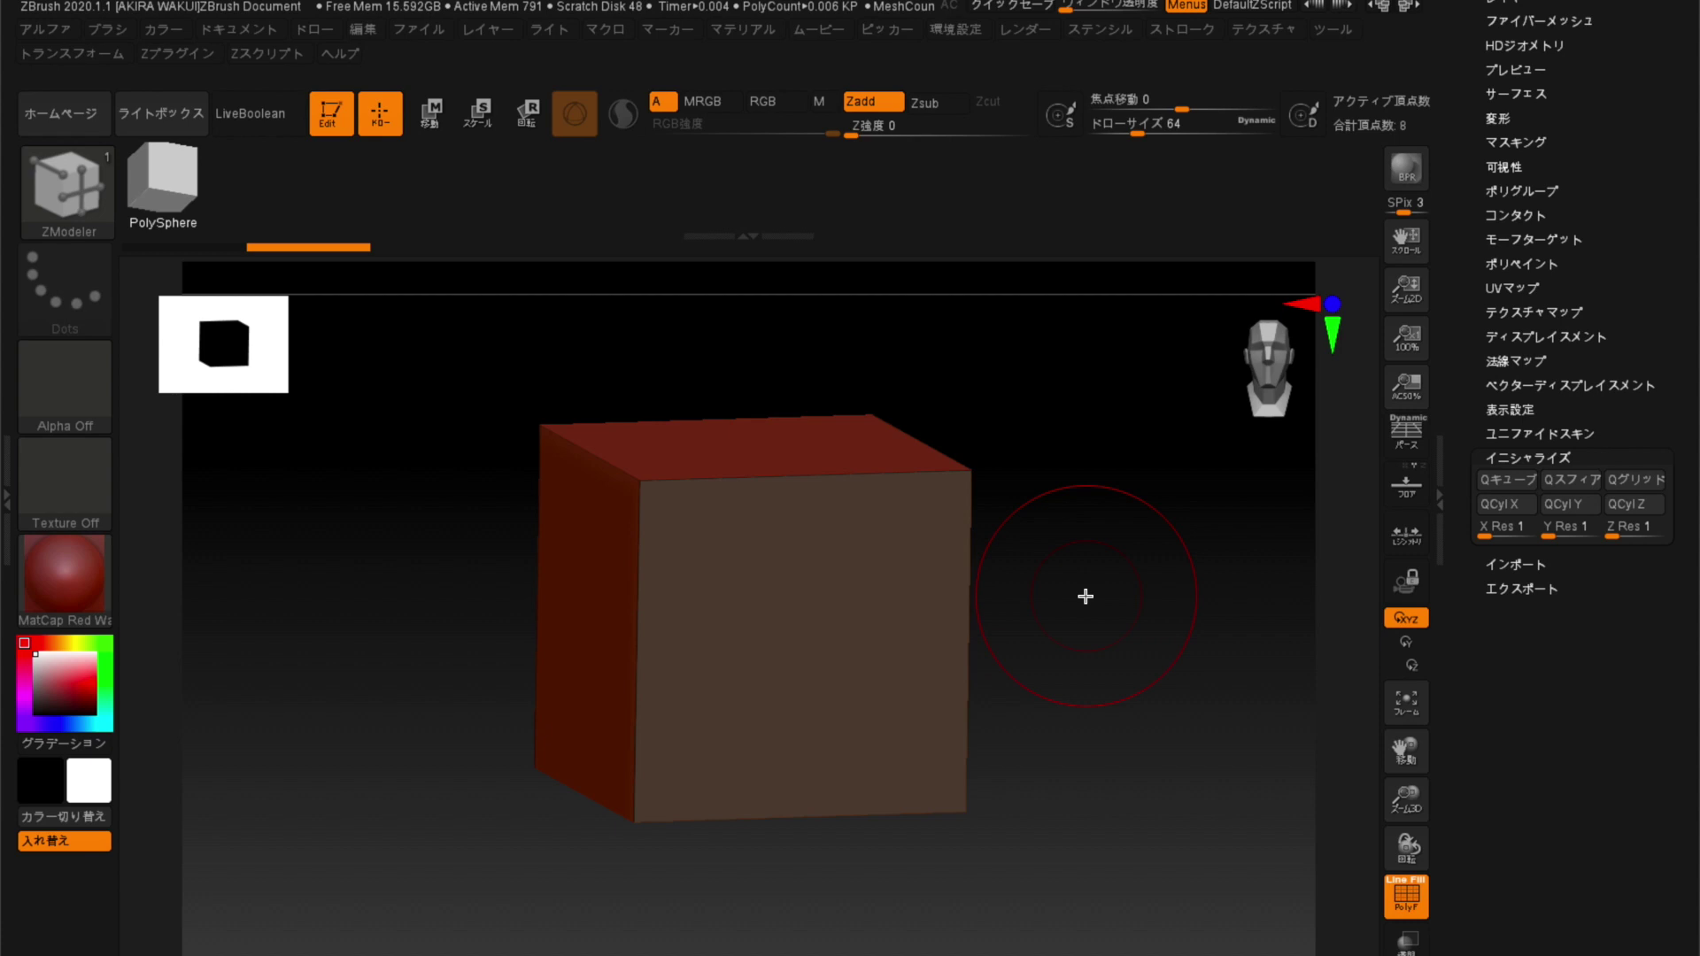
{"action": "mouse_move", "coordinate": [444, 470]}
{"action": "left_mouse_down"}
{"action": "mouse_move", "coordinate": [474, 459]}
{"action": "mouse_move", "coordinate": [475, 587]}
{"action": "mouse_move", "coordinate": [436, 578]}
{"action": "mouse_move", "coordinate": [417, 531]}
{"action": "mouse_move", "coordinate": [444, 557]}
{"action": "mouse_move", "coordinate": [467, 547]}
{"action": "left_mouse_up"}
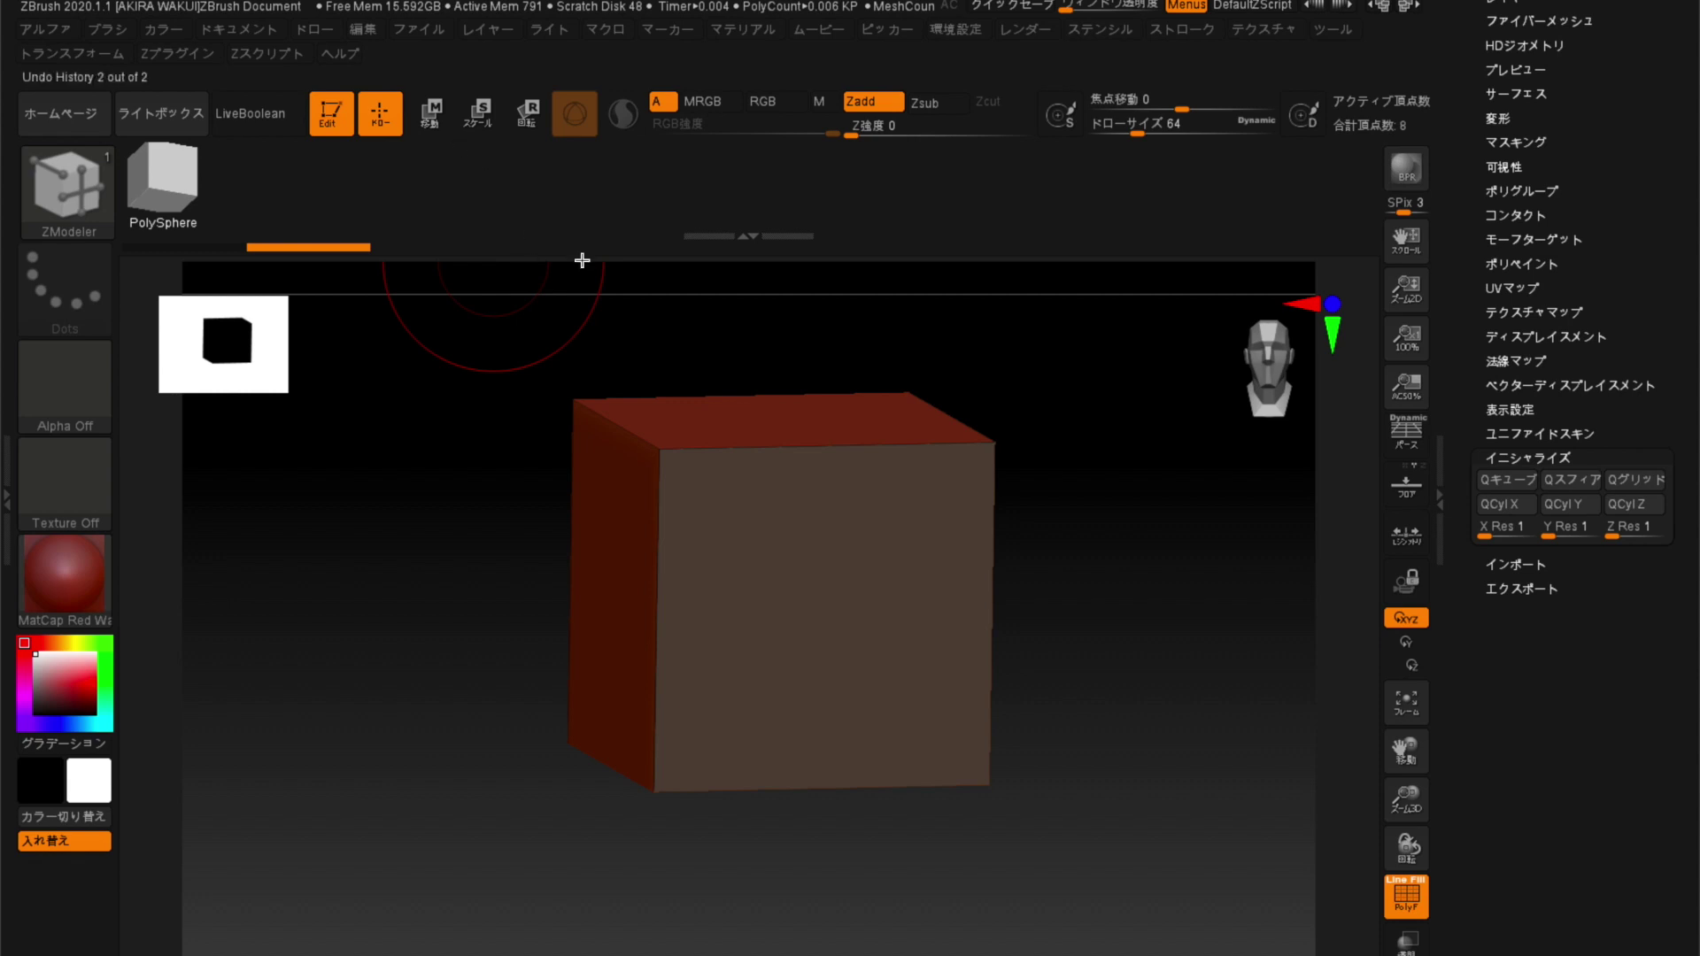
{"action": "left_click_drag", "start_coordinate": [1467, 239], "coordinate": [1448, 429]}
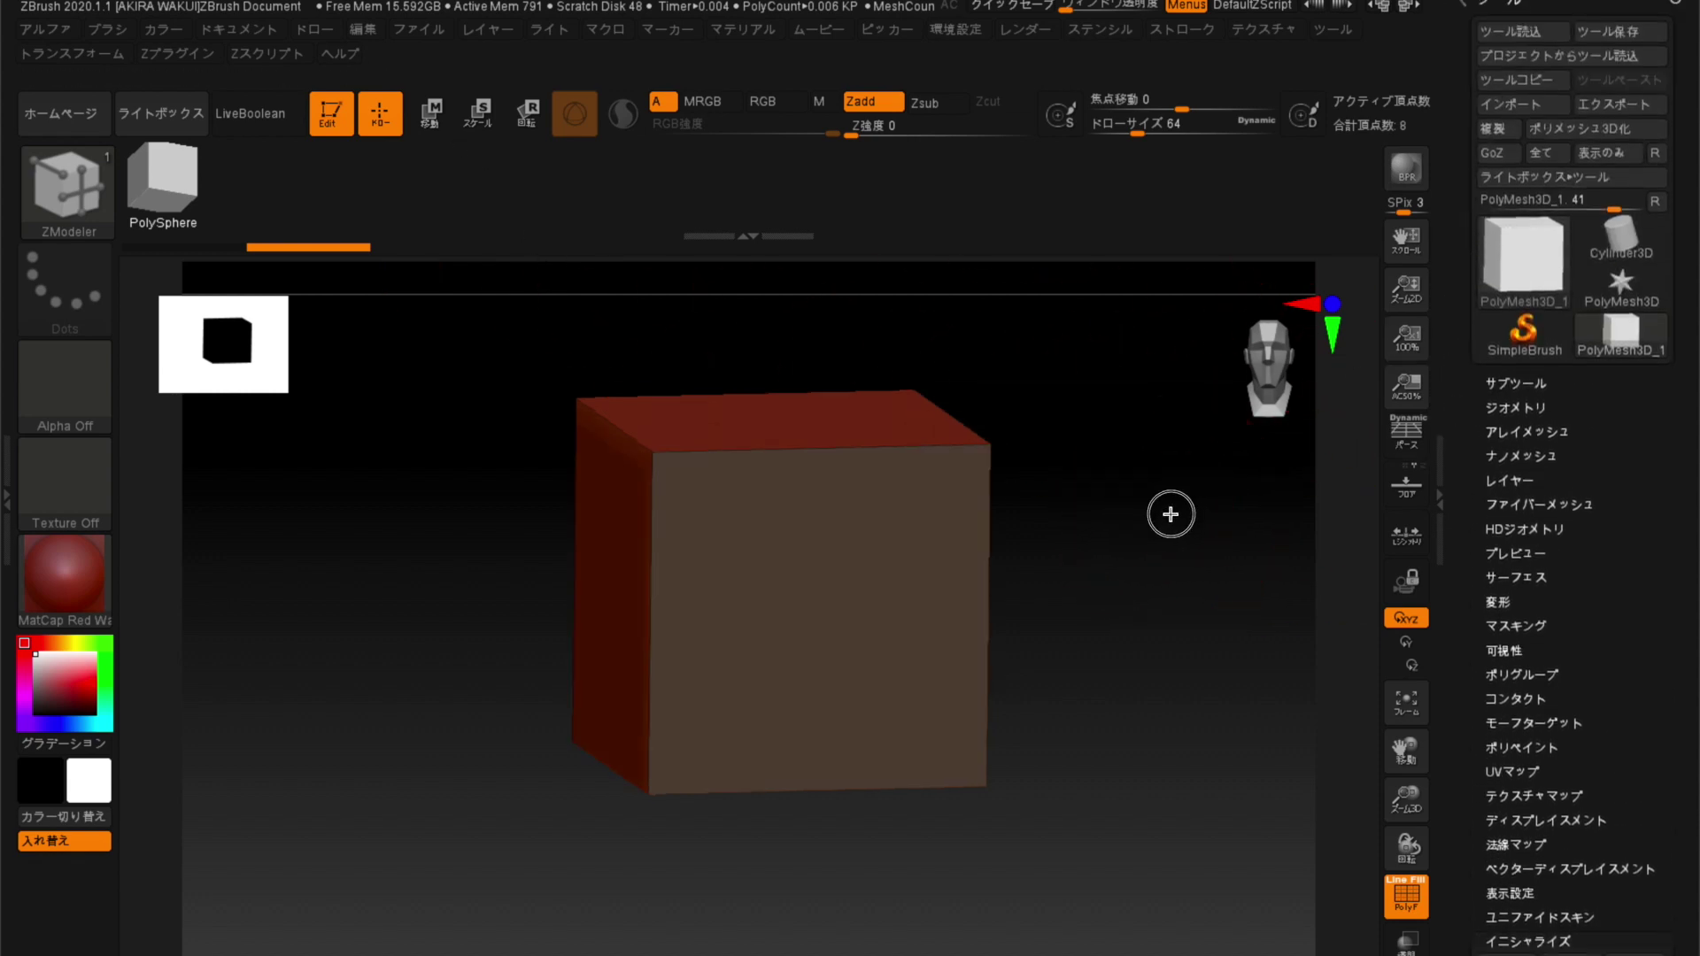
Convert the cube into the editable PolyMesh3D tool PM3D_PolyMesh3D_1.
{"action": "left_click_drag", "start_coordinate": [1172, 508], "coordinate": [1420, 531]}
{"action": "left_click_drag", "start_coordinate": [1111, 517], "coordinate": [1359, 492]}
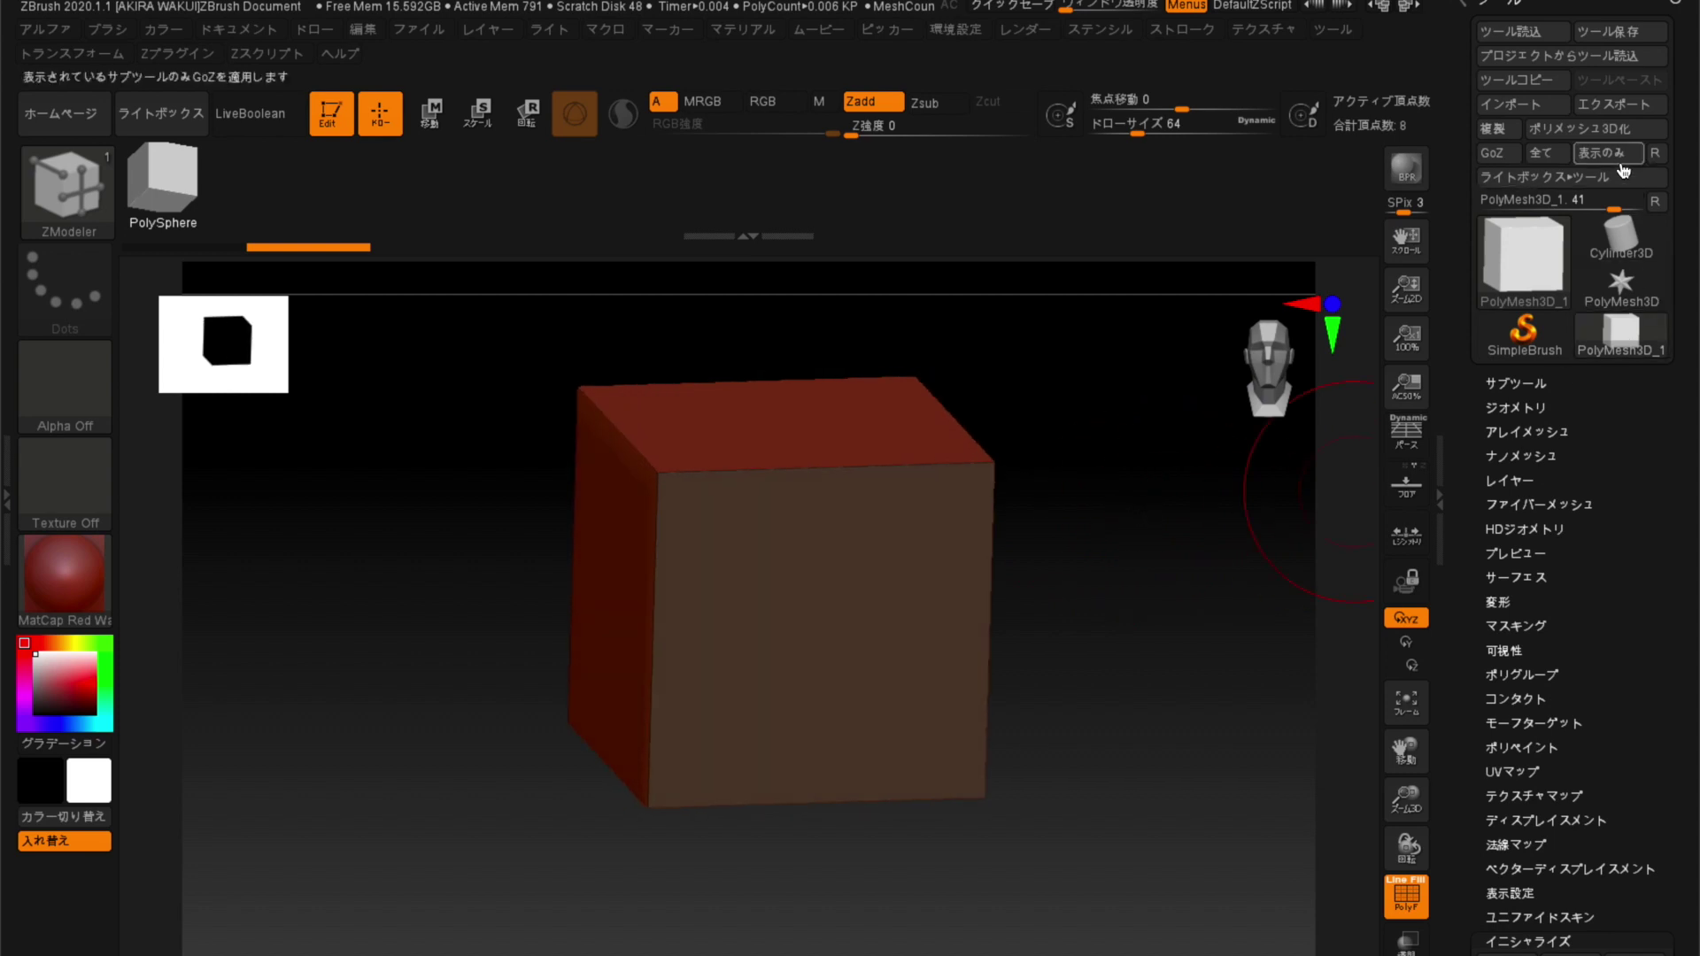
{"action": "left_click", "coordinate": [1572, 130]}
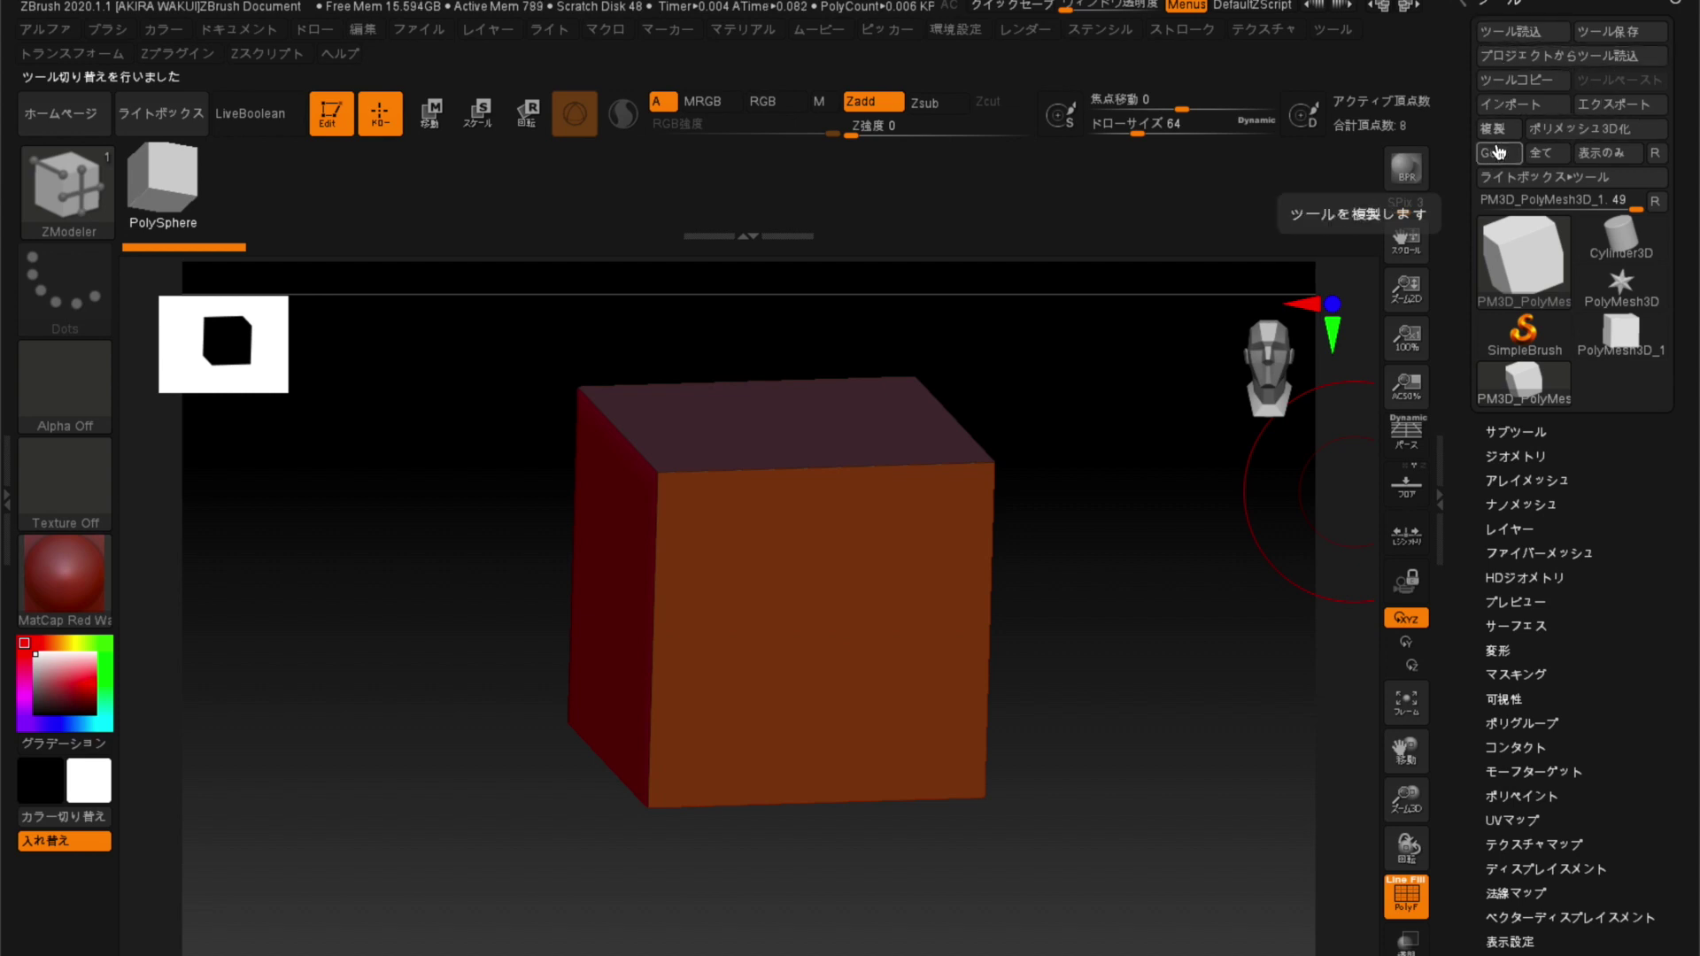
{"action": "mouse_move", "coordinate": [1523, 383]}
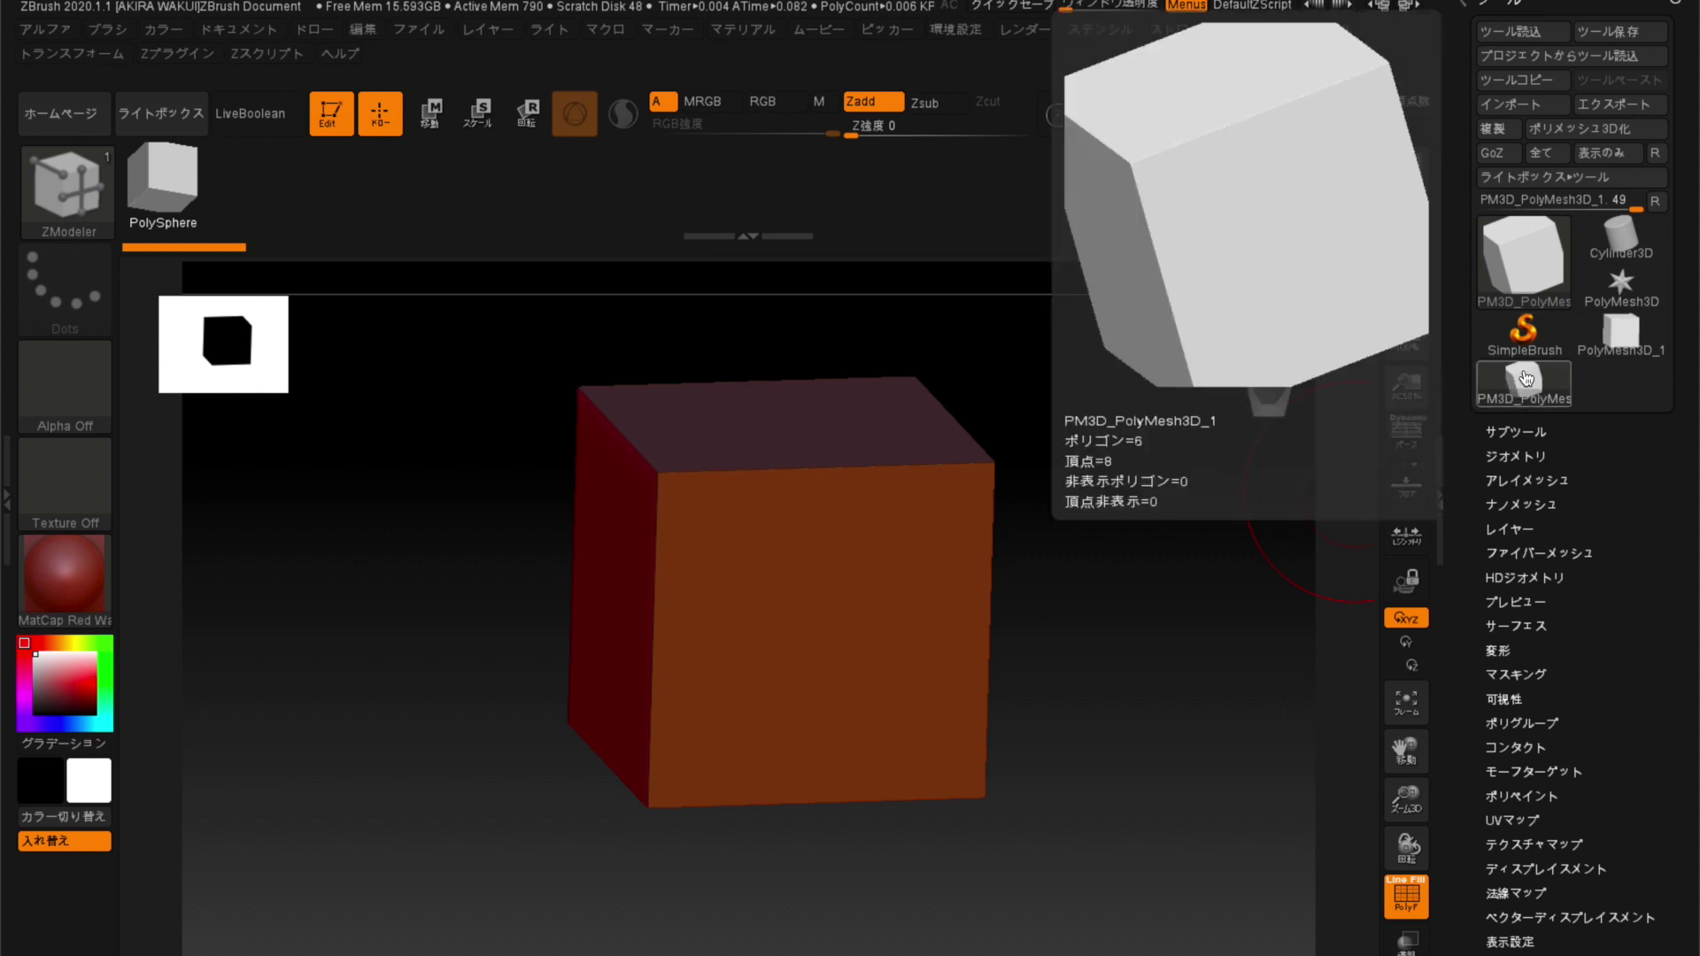
{"action": "left_click_drag", "start_coordinate": [1078, 557], "coordinate": [1096, 597]}
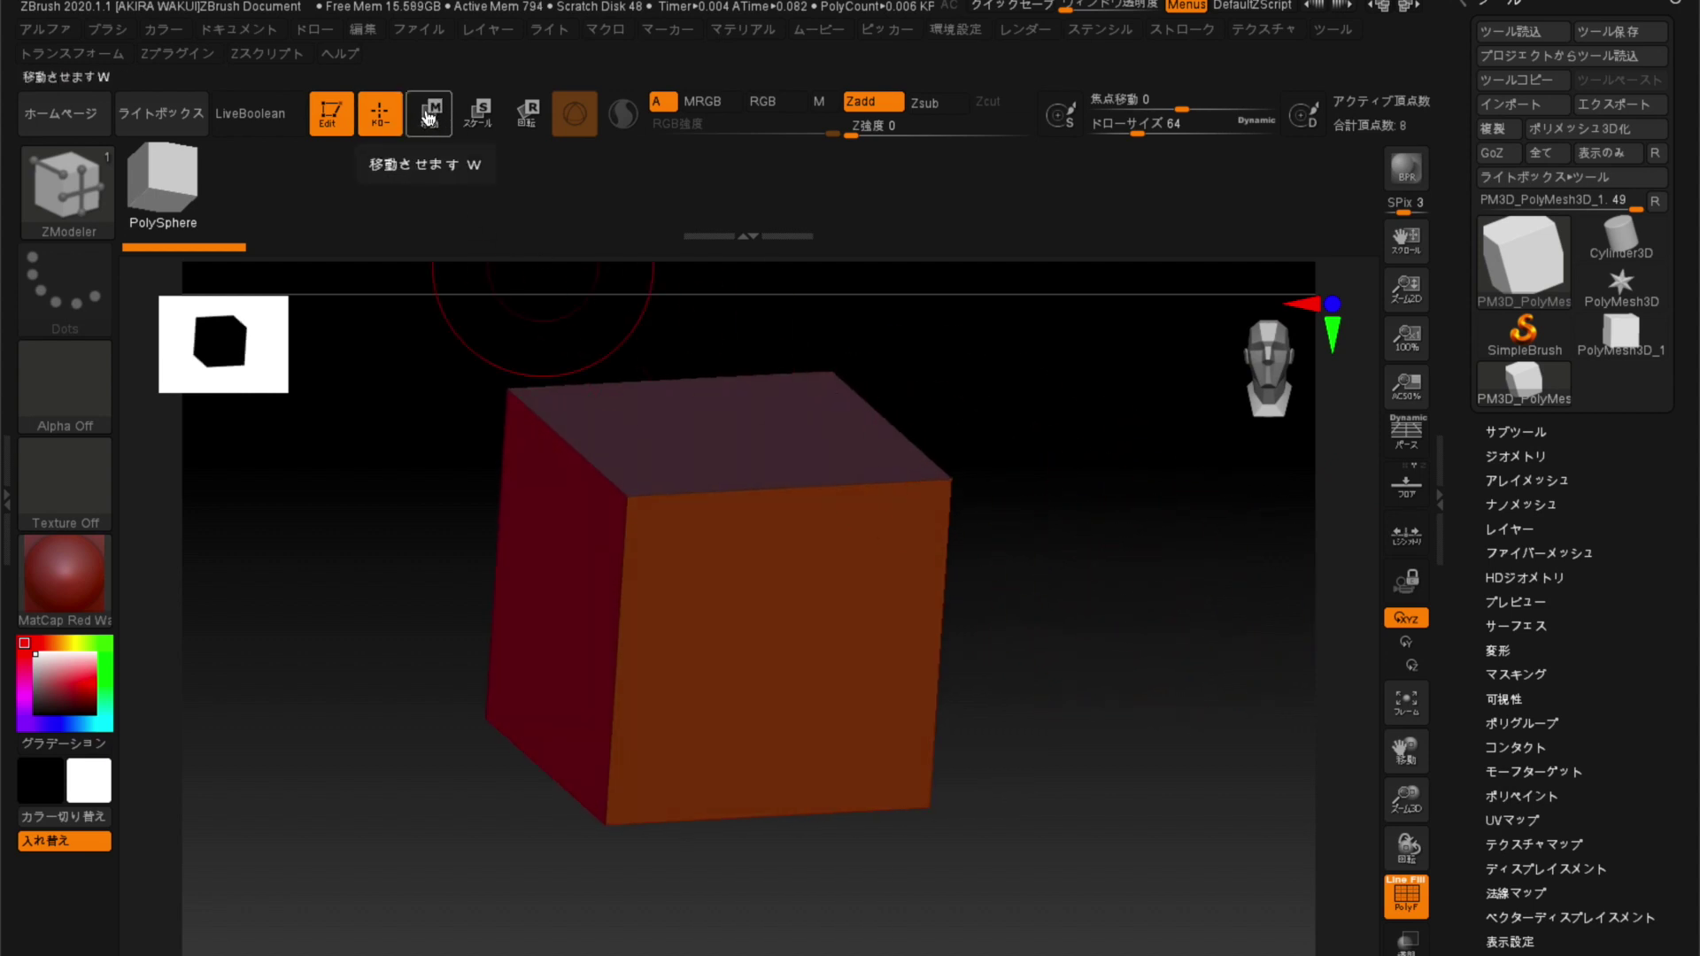
{"action": "left_click", "coordinate": [429, 115]}
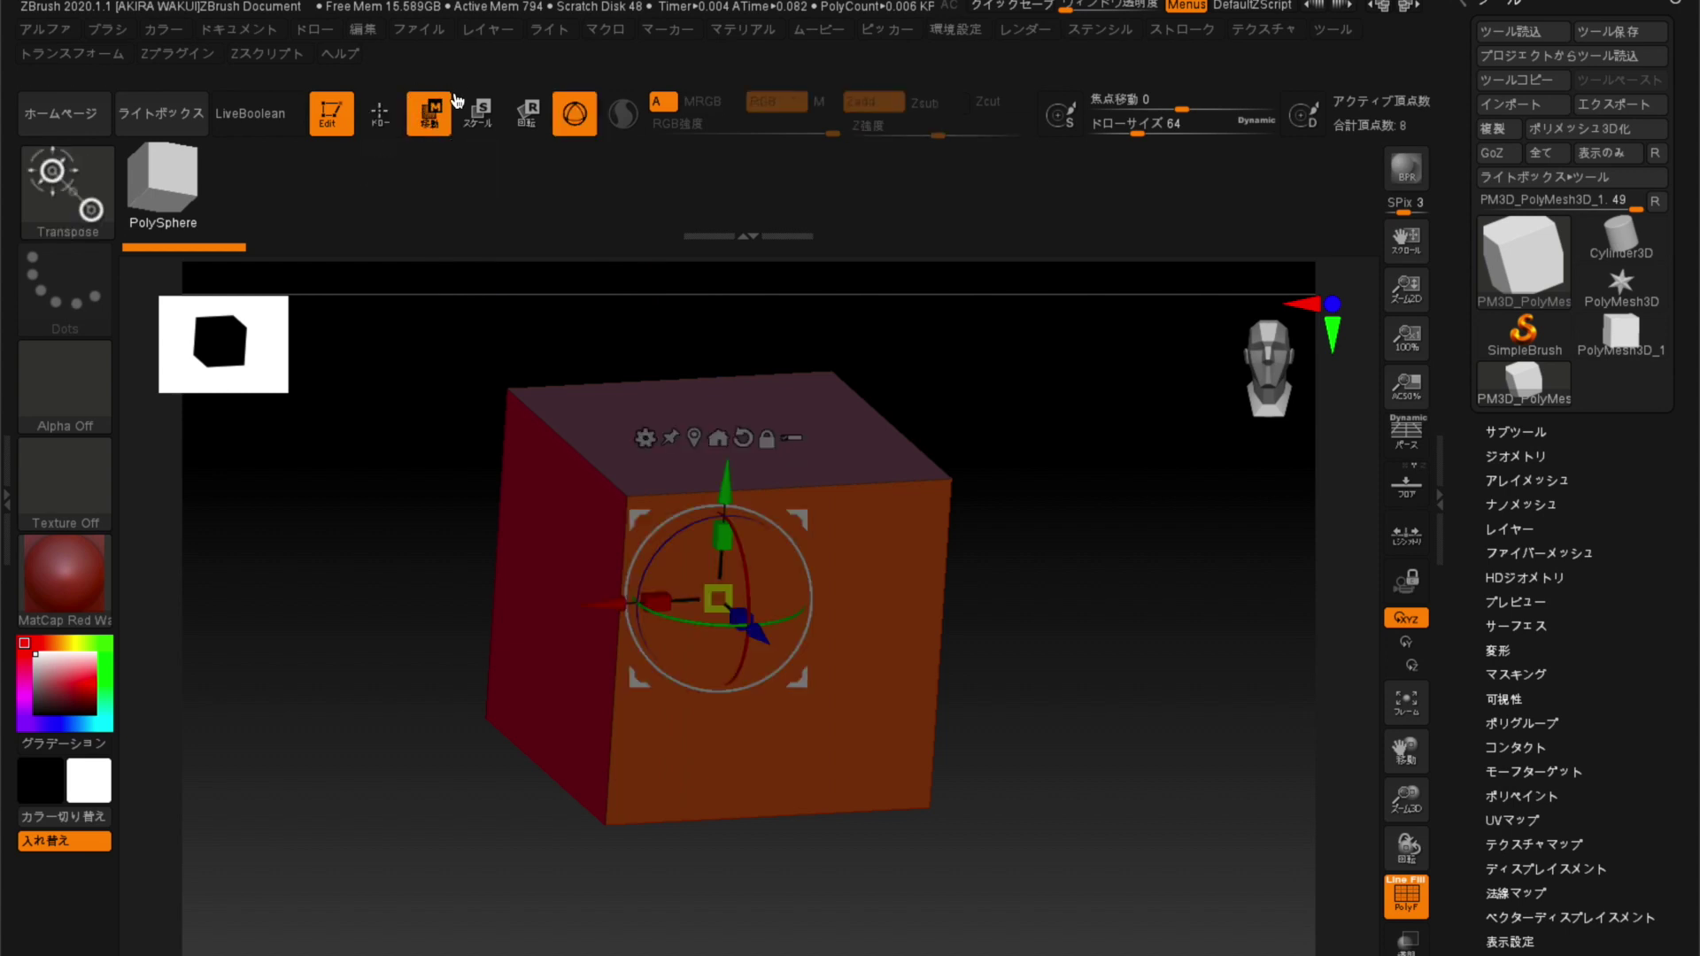
Scale the cube down along Y with the gizmo into a thin, wide floor slab.
{"action": "left_click_drag", "start_coordinate": [440, 471], "coordinate": [410, 463]}
{"action": "left_click_drag", "start_coordinate": [444, 569], "coordinate": [393, 516]}
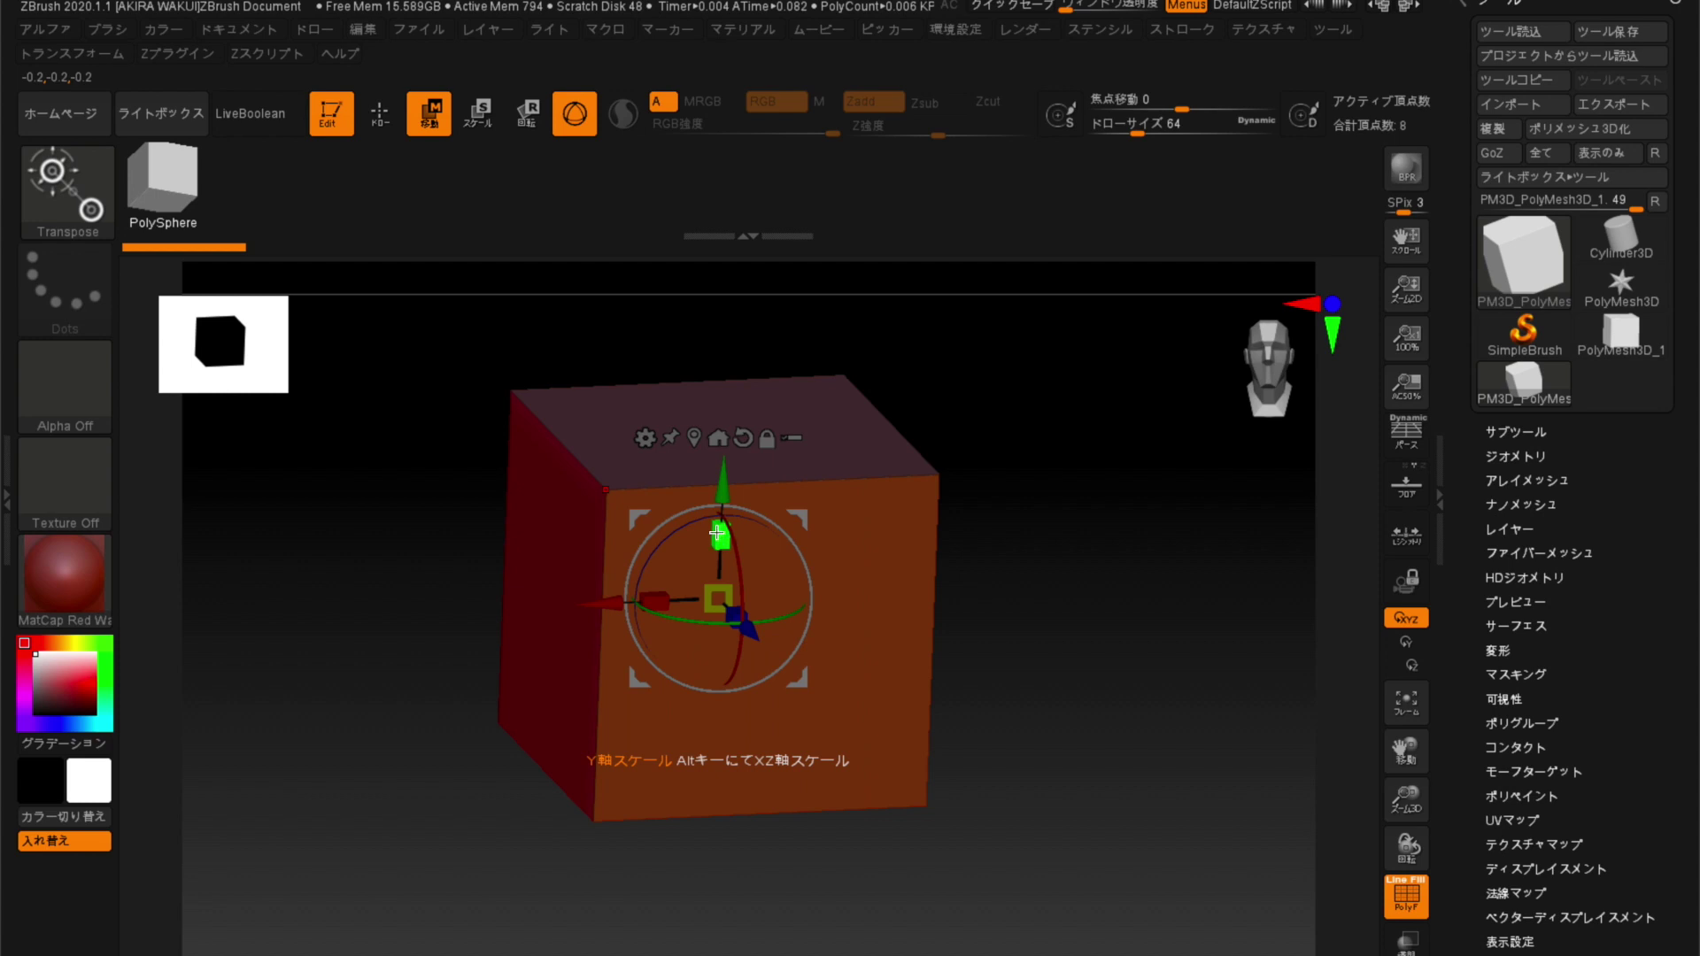
{"action": "mouse_move", "coordinate": [719, 538]}
{"action": "left_mouse_down"}
{"action": "mouse_move", "coordinate": [724, 584]}
{"action": "mouse_move", "coordinate": [852, 836]}
{"action": "mouse_move", "coordinate": [722, 534]}
{"action": "left_mouse_up"}
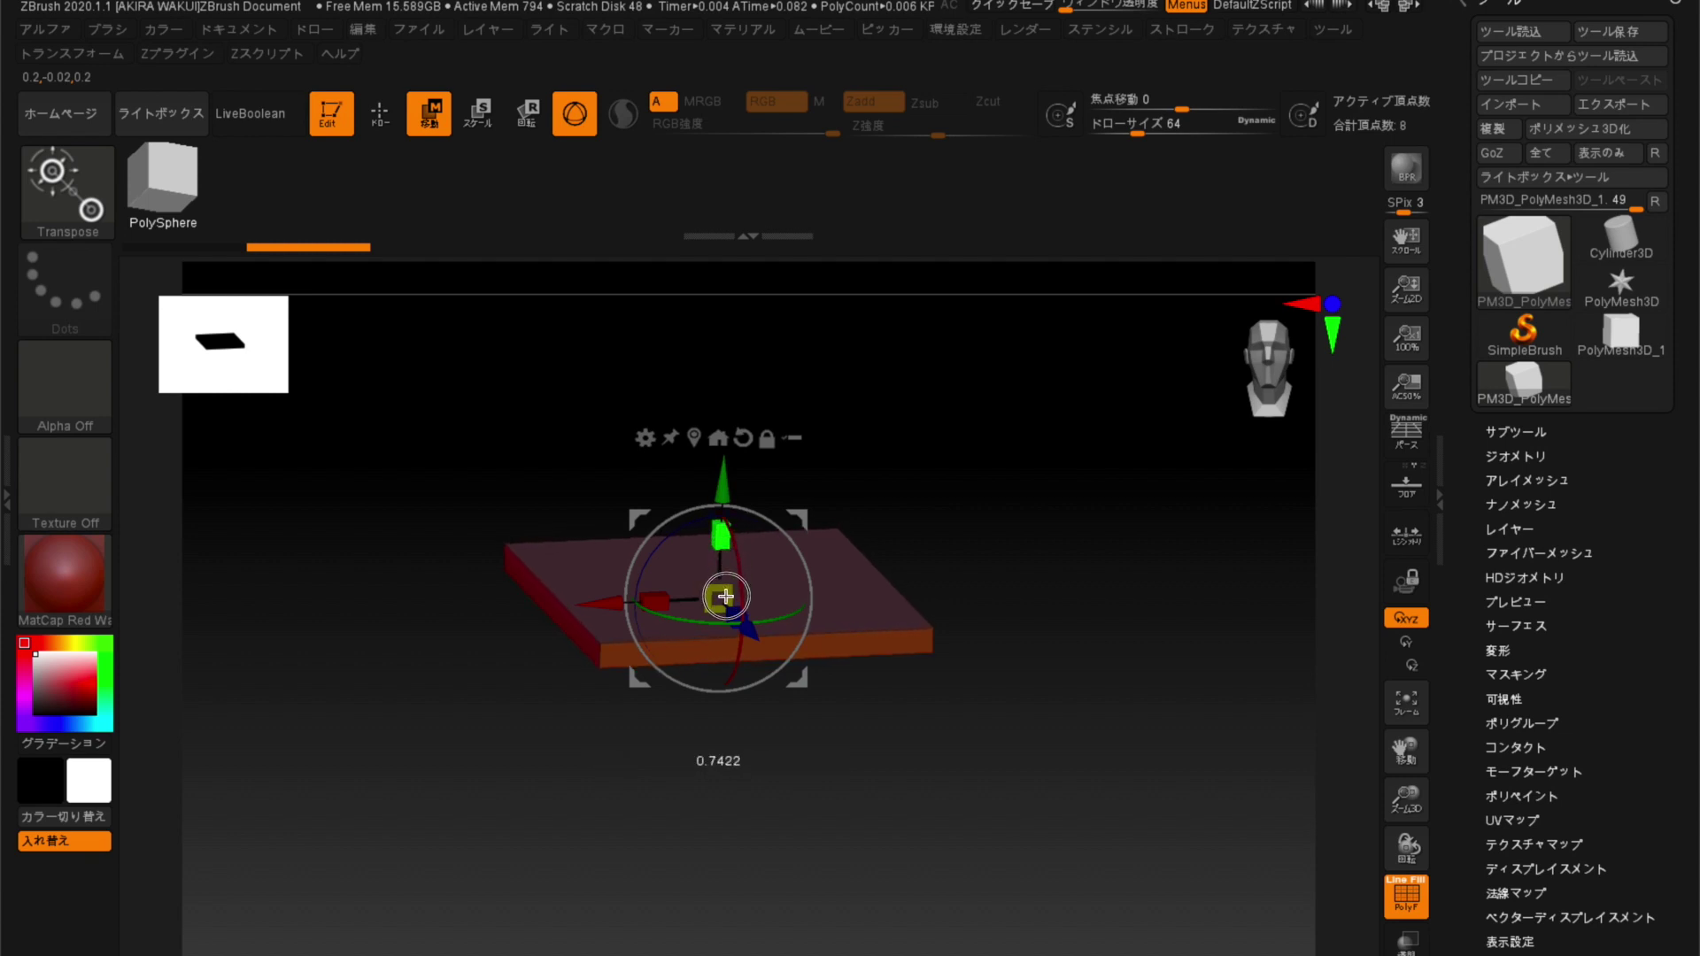
{"action": "left_click_drag", "start_coordinate": [726, 617], "coordinate": [727, 617]}
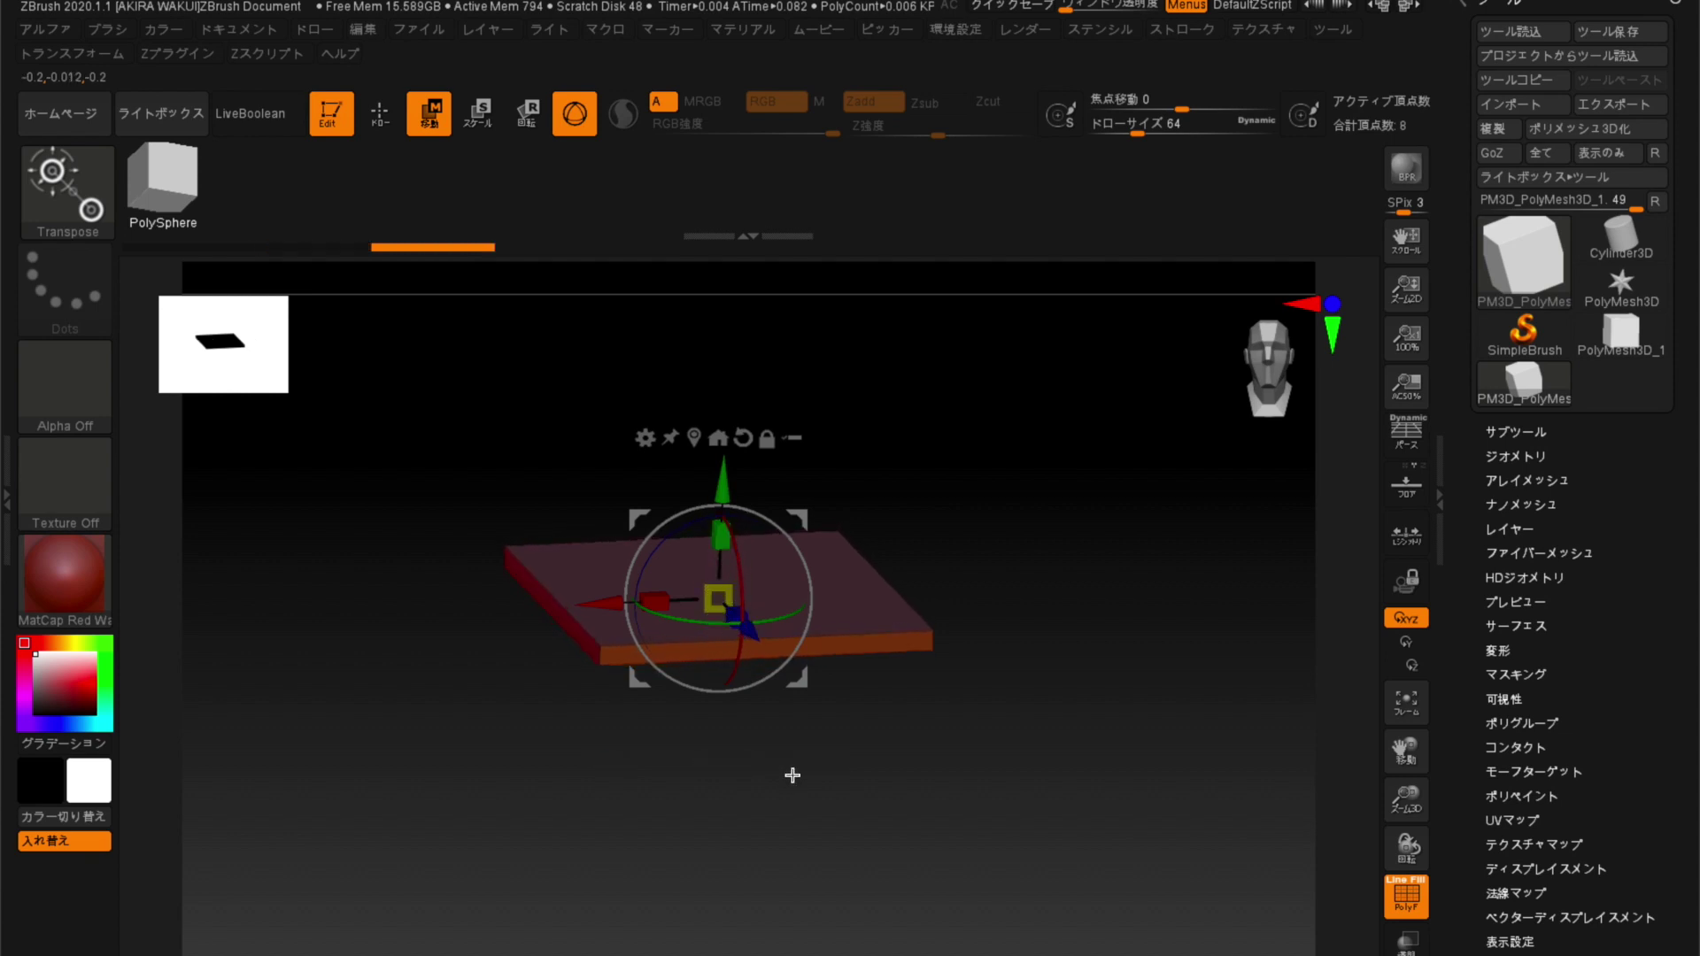
{"action": "mouse_move", "coordinate": [740, 786]}
{"action": "left_mouse_down", "text": "alt"}
{"action": "mouse_move", "coordinate": [794, 839]}
{"action": "mouse_move", "coordinate": [793, 816]}
{"action": "left_mouse_up", "text": "alt"}
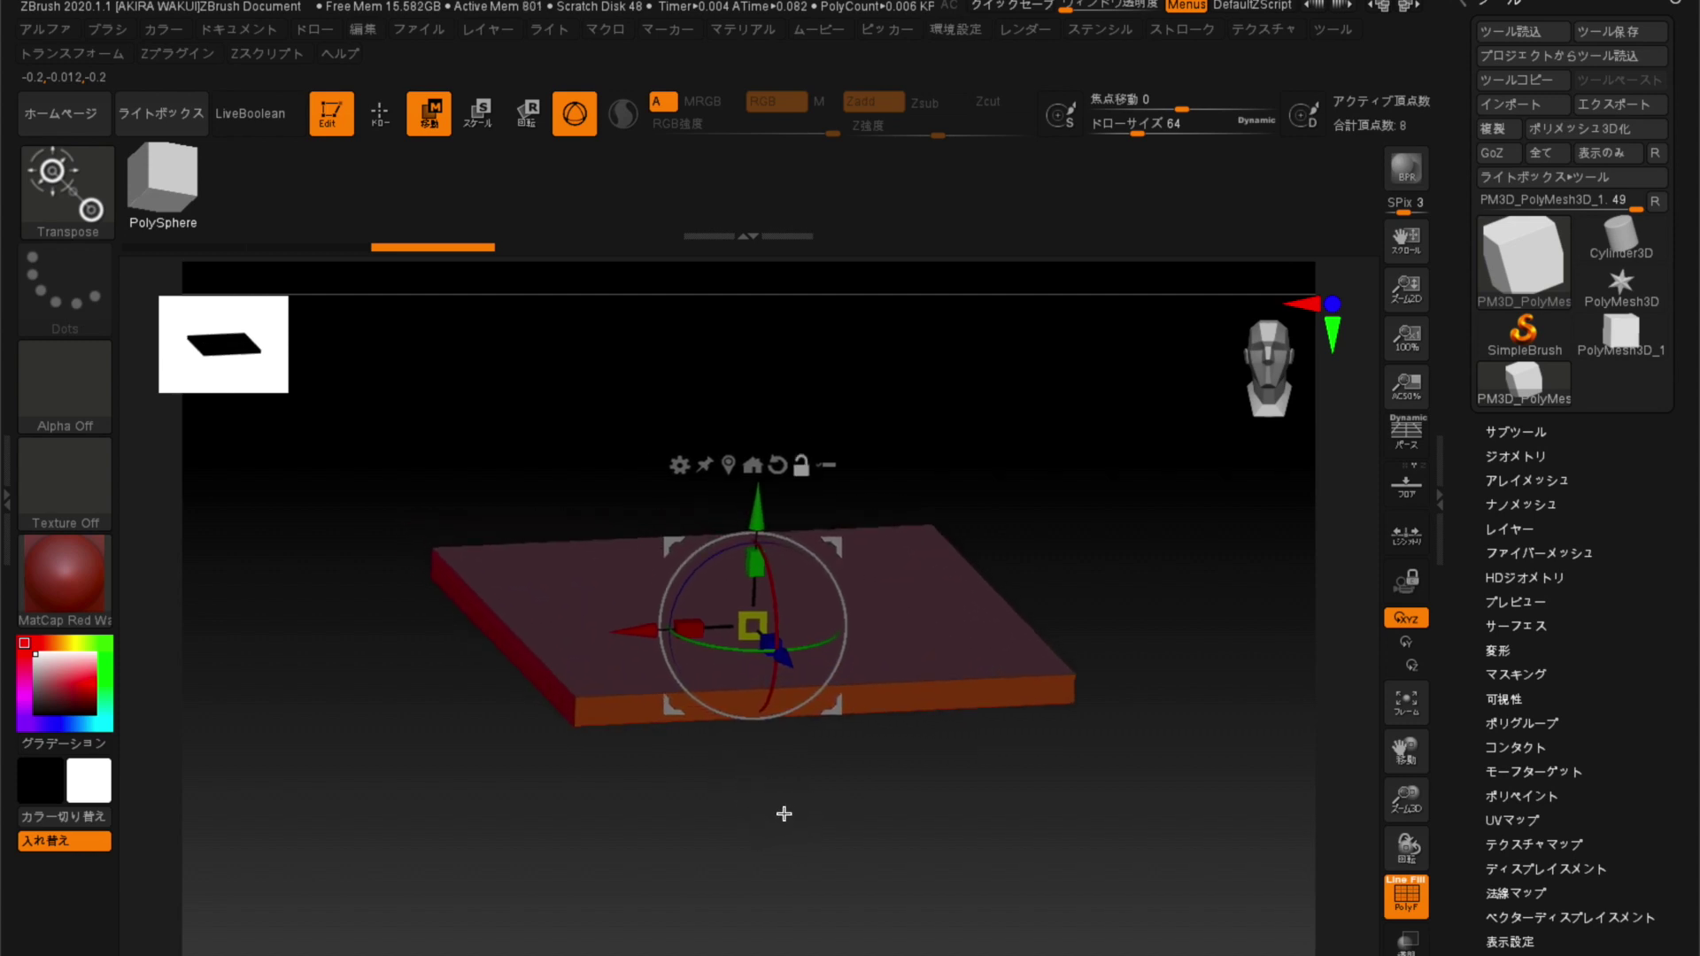
{"action": "left_click_drag", "start_coordinate": [840, 810], "coordinate": [816, 832]}
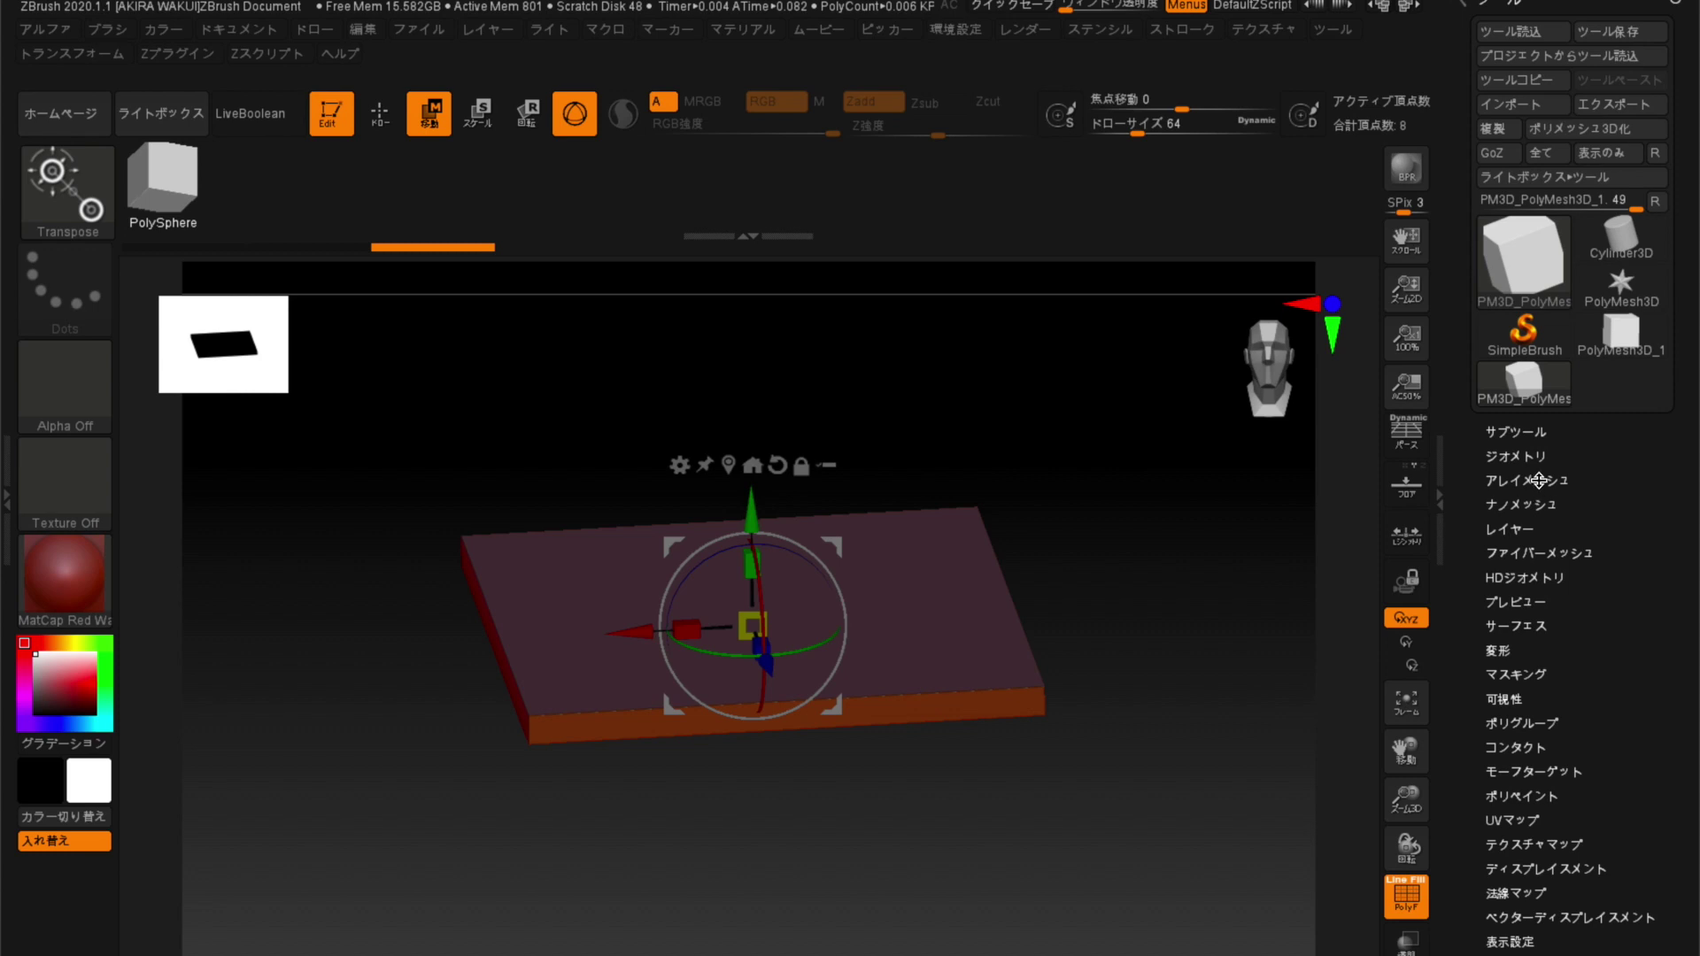
{"action": "left_click", "coordinate": [1514, 433]}
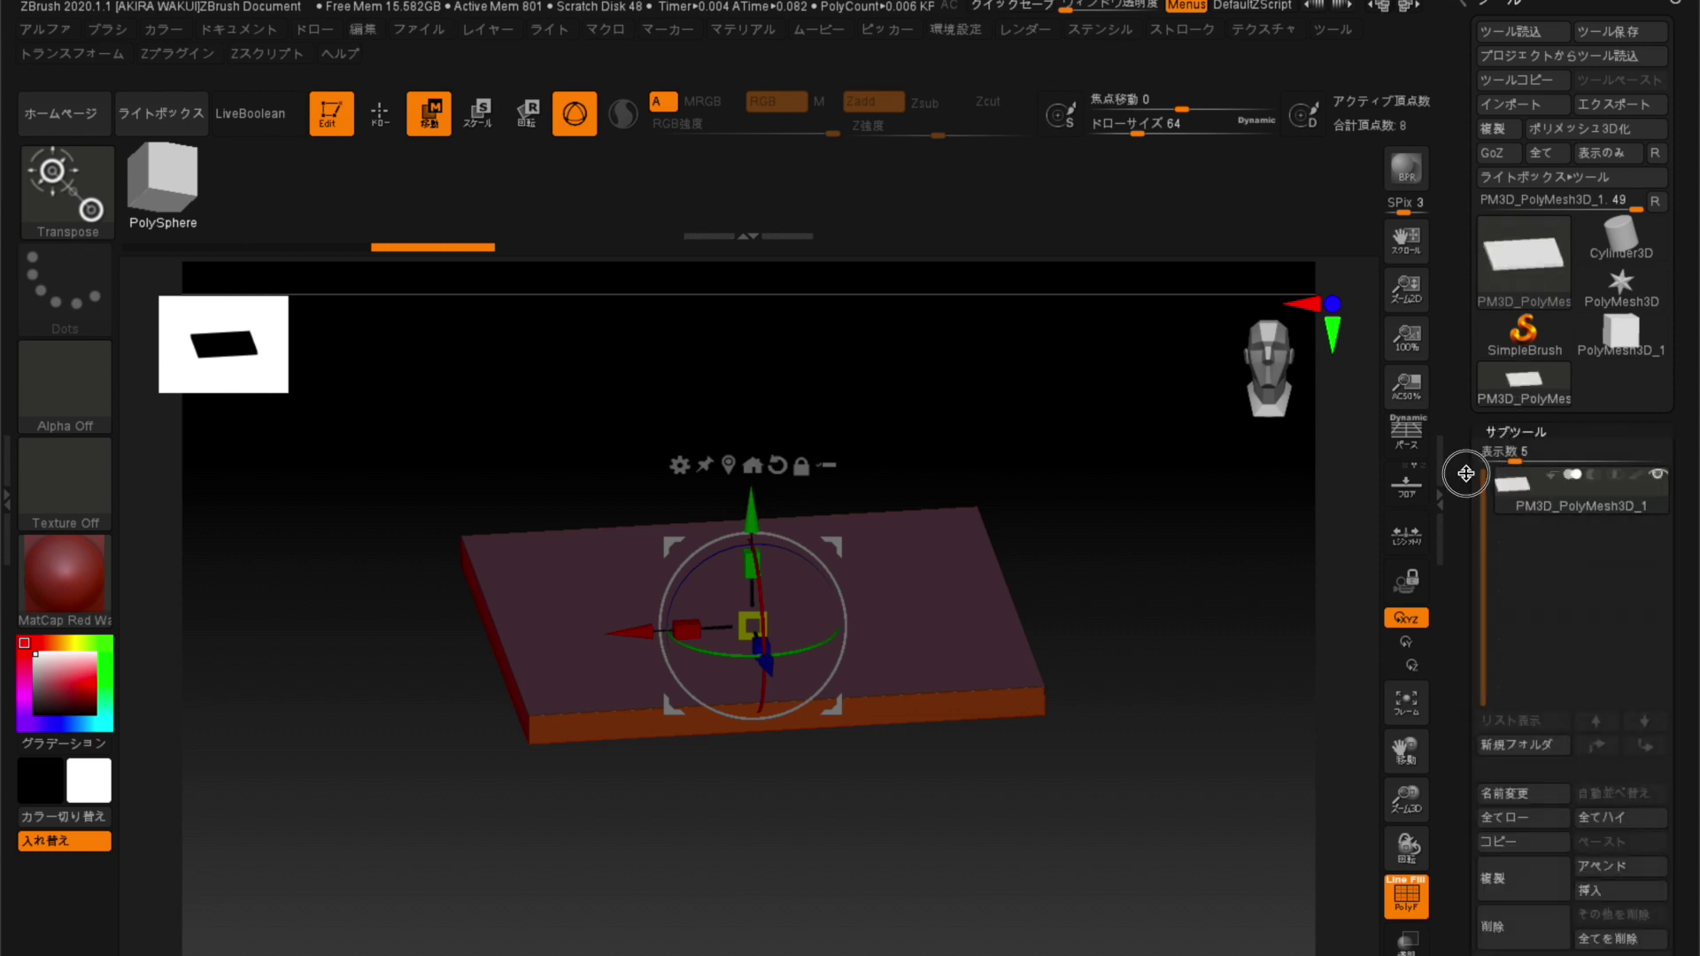
Duplicate the floor slab as a second subtool, PM3D_PolyMesh3D_2.
{"action": "left_click_drag", "start_coordinate": [1463, 473], "coordinate": [1472, 353]}
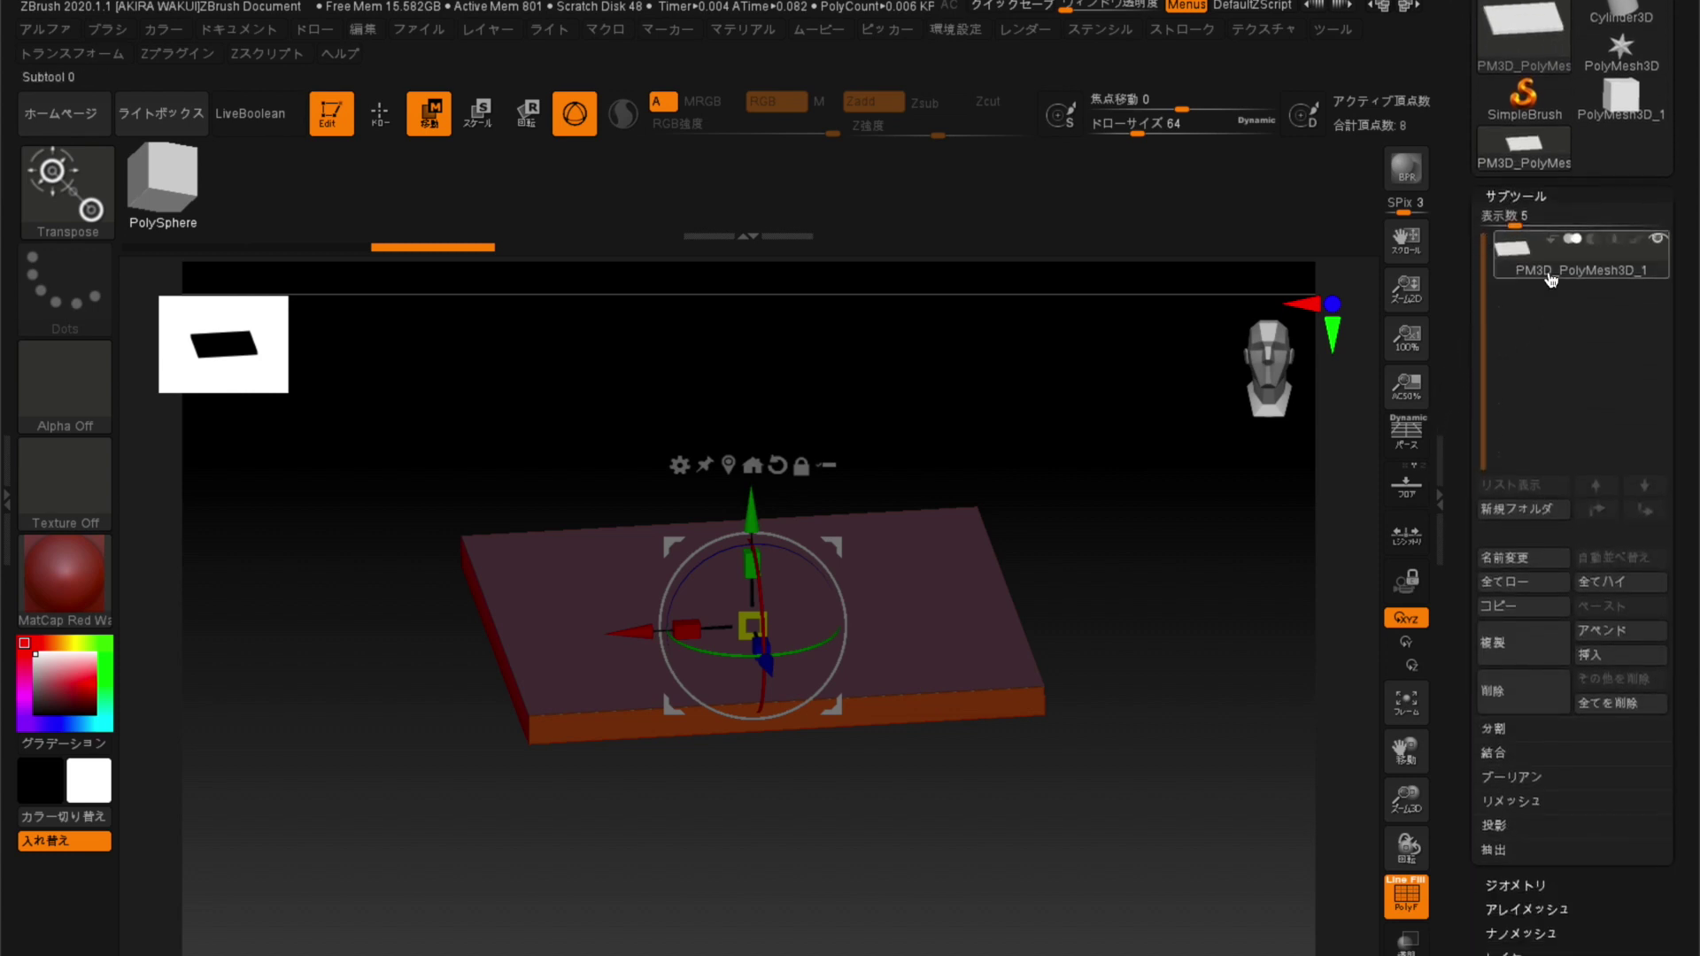
{"action": "mouse_move", "coordinate": [1522, 643]}
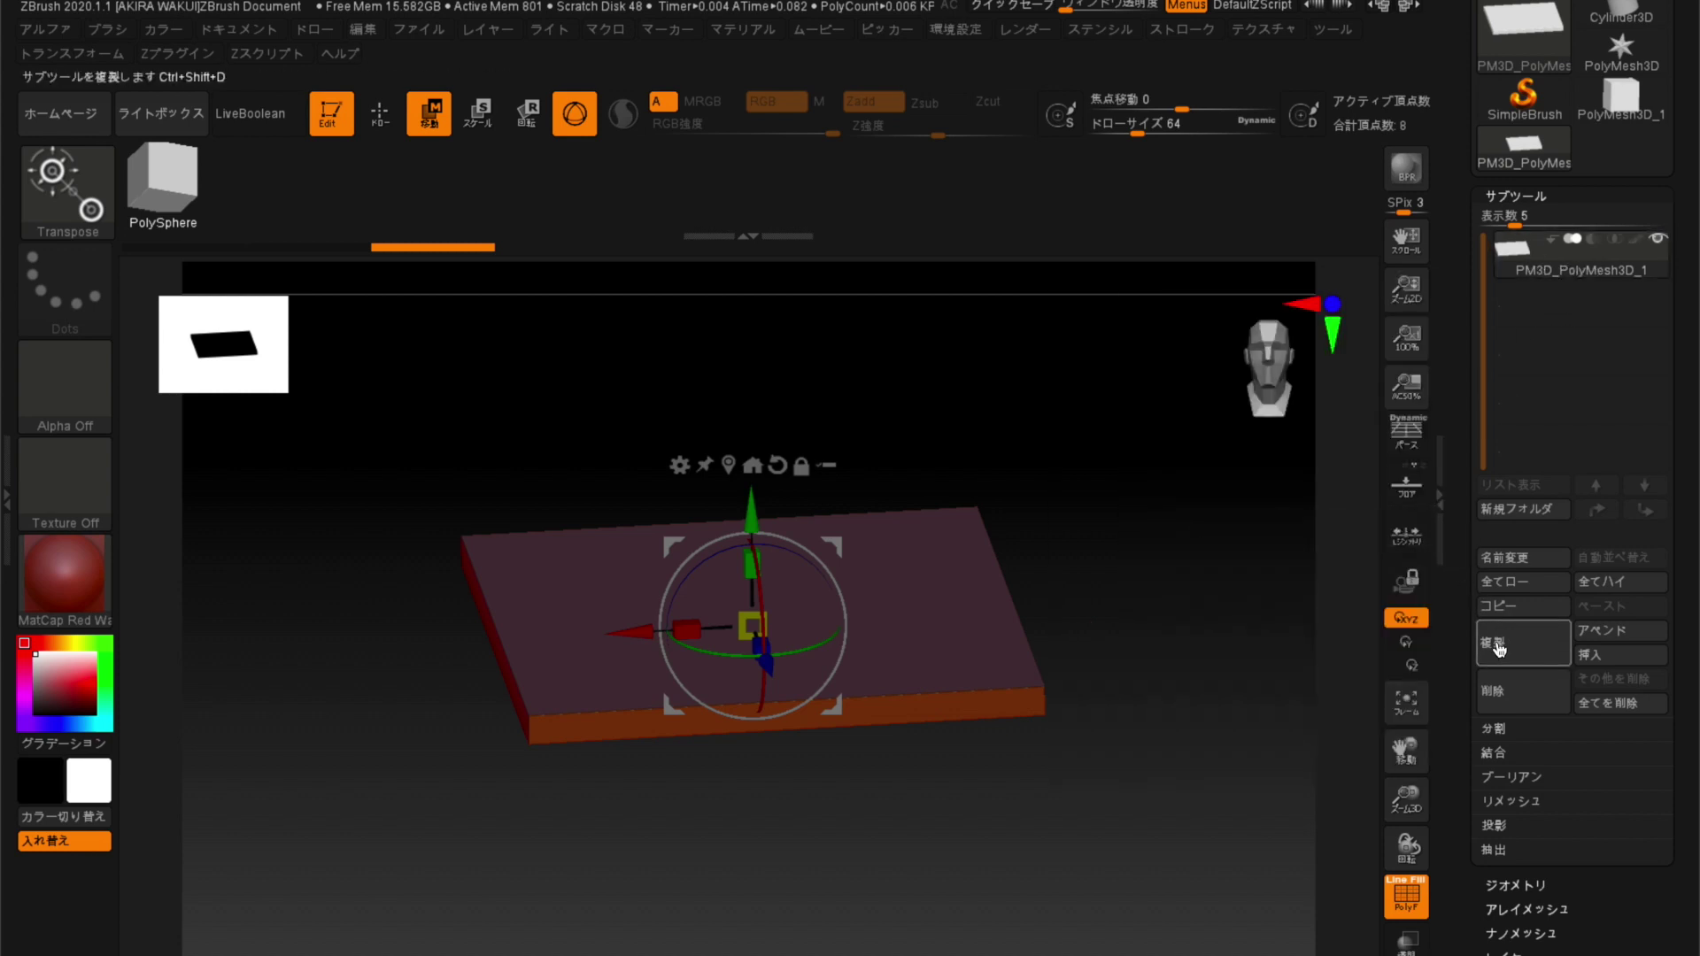
{"action": "left_click", "coordinate": [1503, 652]}
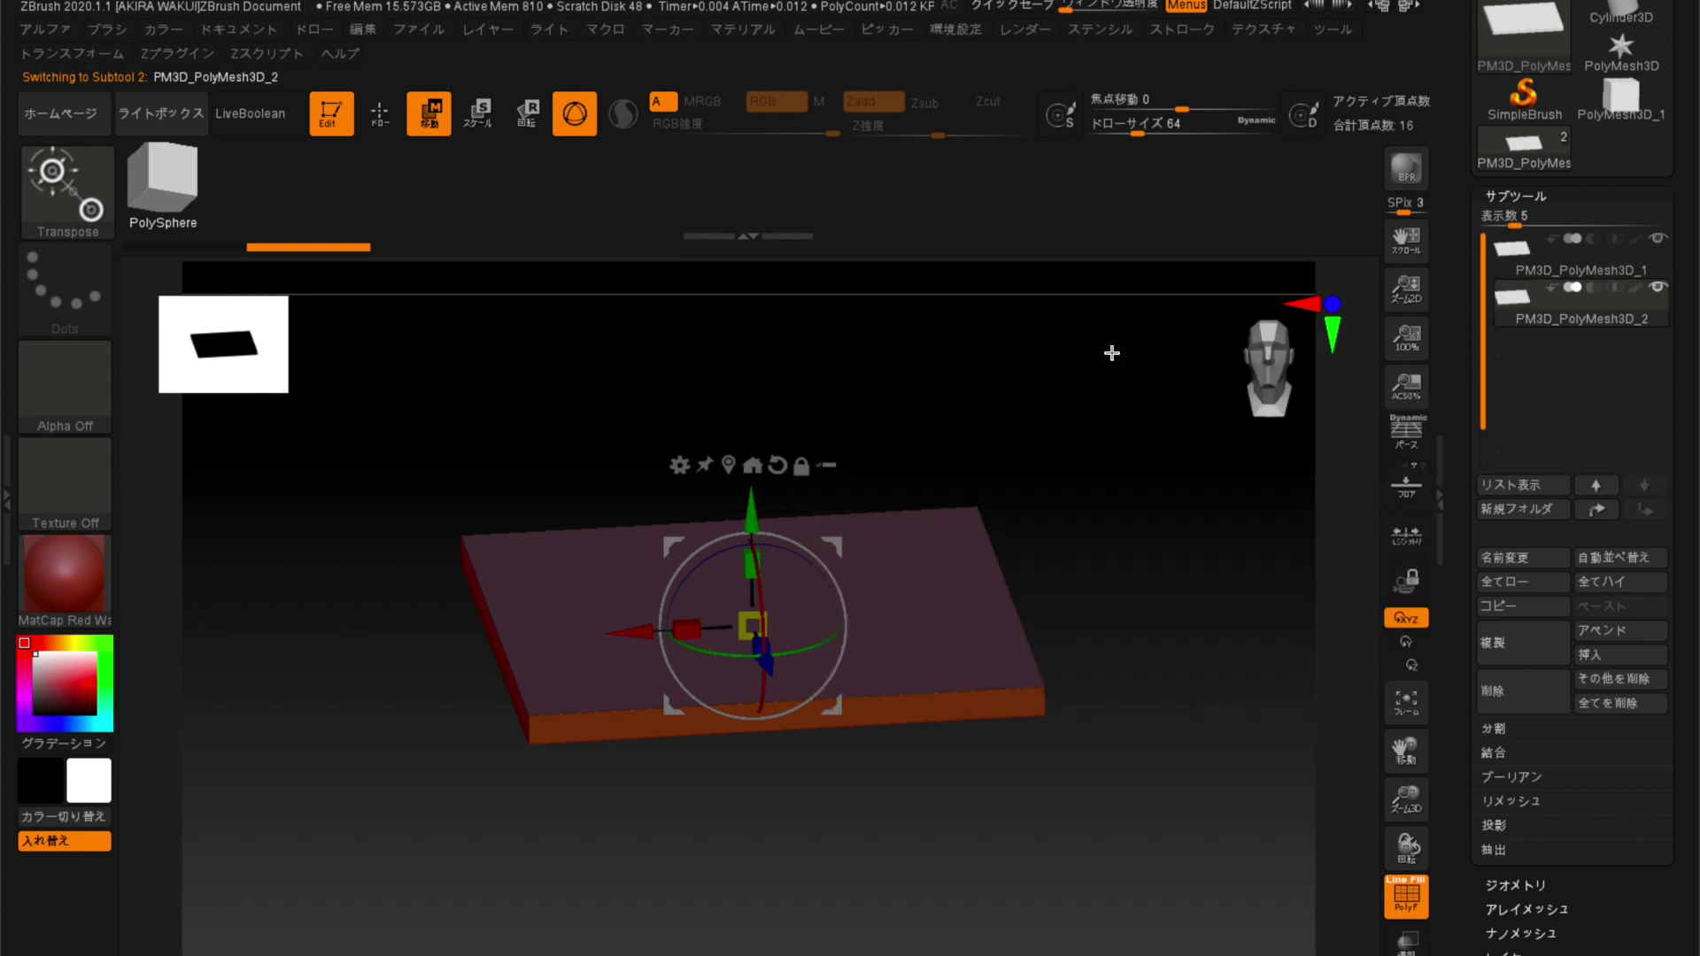
Rotate the duplicate slab upright around X, then slide it left and raise it onto the floor.
{"action": "left_click_drag", "start_coordinate": [539, 455], "coordinate": [562, 466]}
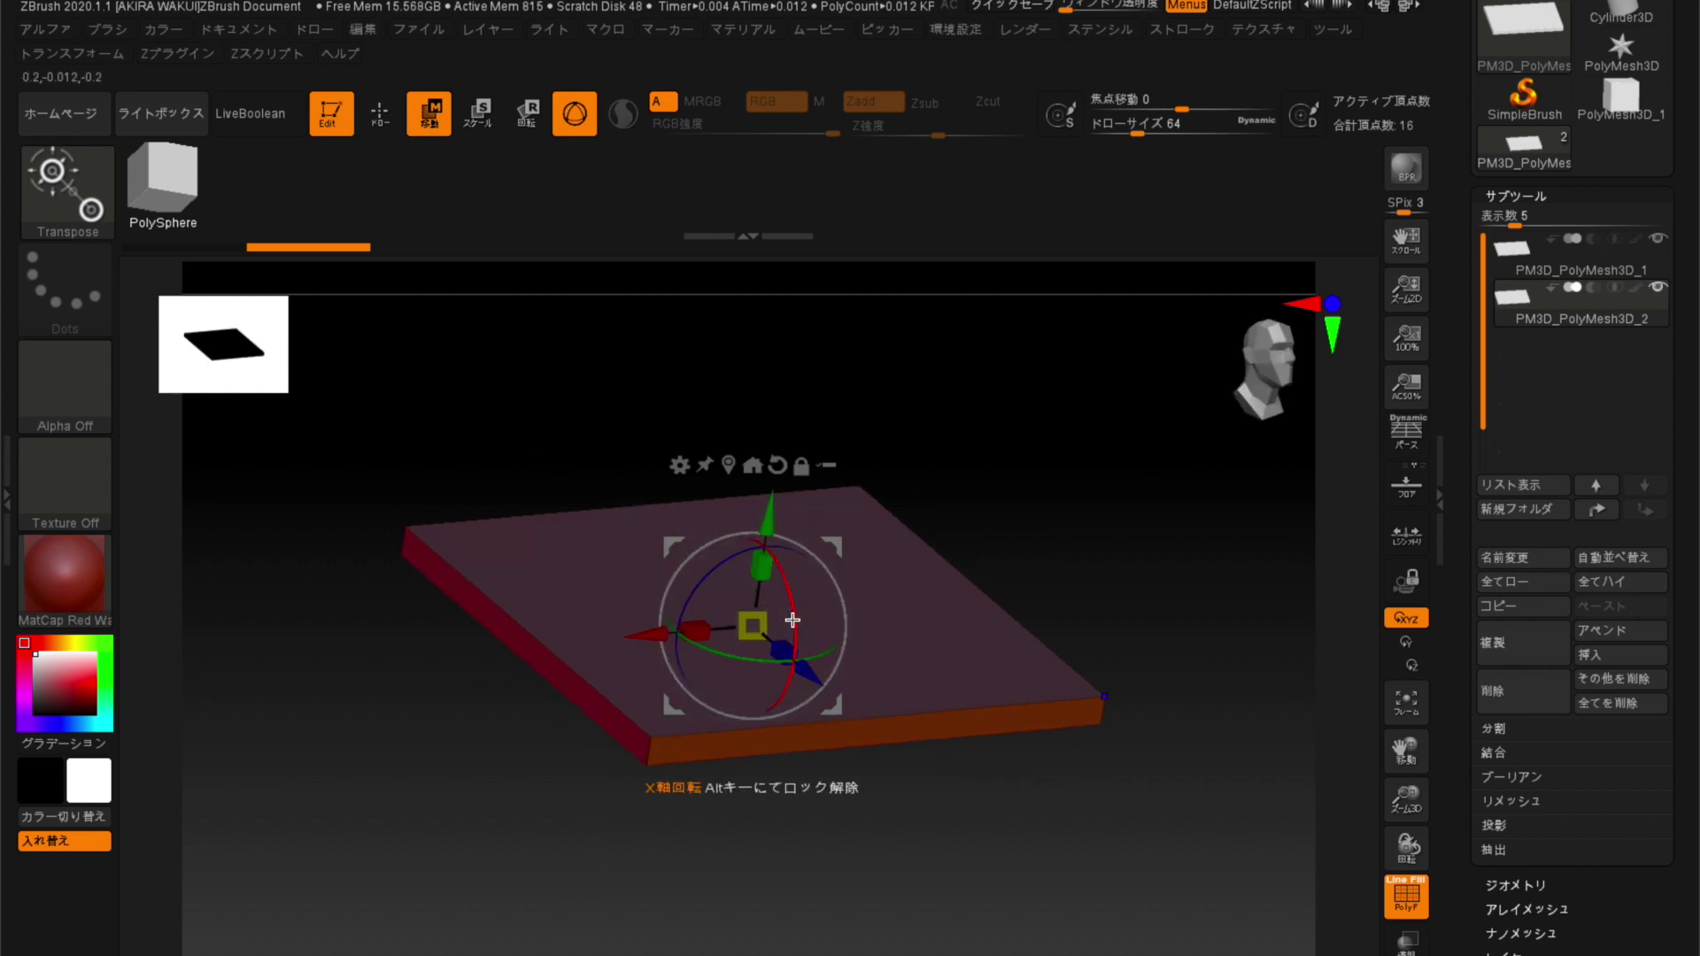
{"action": "left_click_drag", "start_coordinate": [796, 627], "coordinate": [716, 450]}
{"action": "mouse_move", "coordinate": [412, 460]}
{"action": "left_mouse_down"}
{"action": "mouse_move", "coordinate": [368, 425]}
{"action": "mouse_move", "coordinate": [254, 512]}
{"action": "mouse_move", "coordinate": [297, 581]}
{"action": "mouse_move", "coordinate": [351, 599]}
{"action": "mouse_move", "coordinate": [301, 605]}
{"action": "left_mouse_up"}
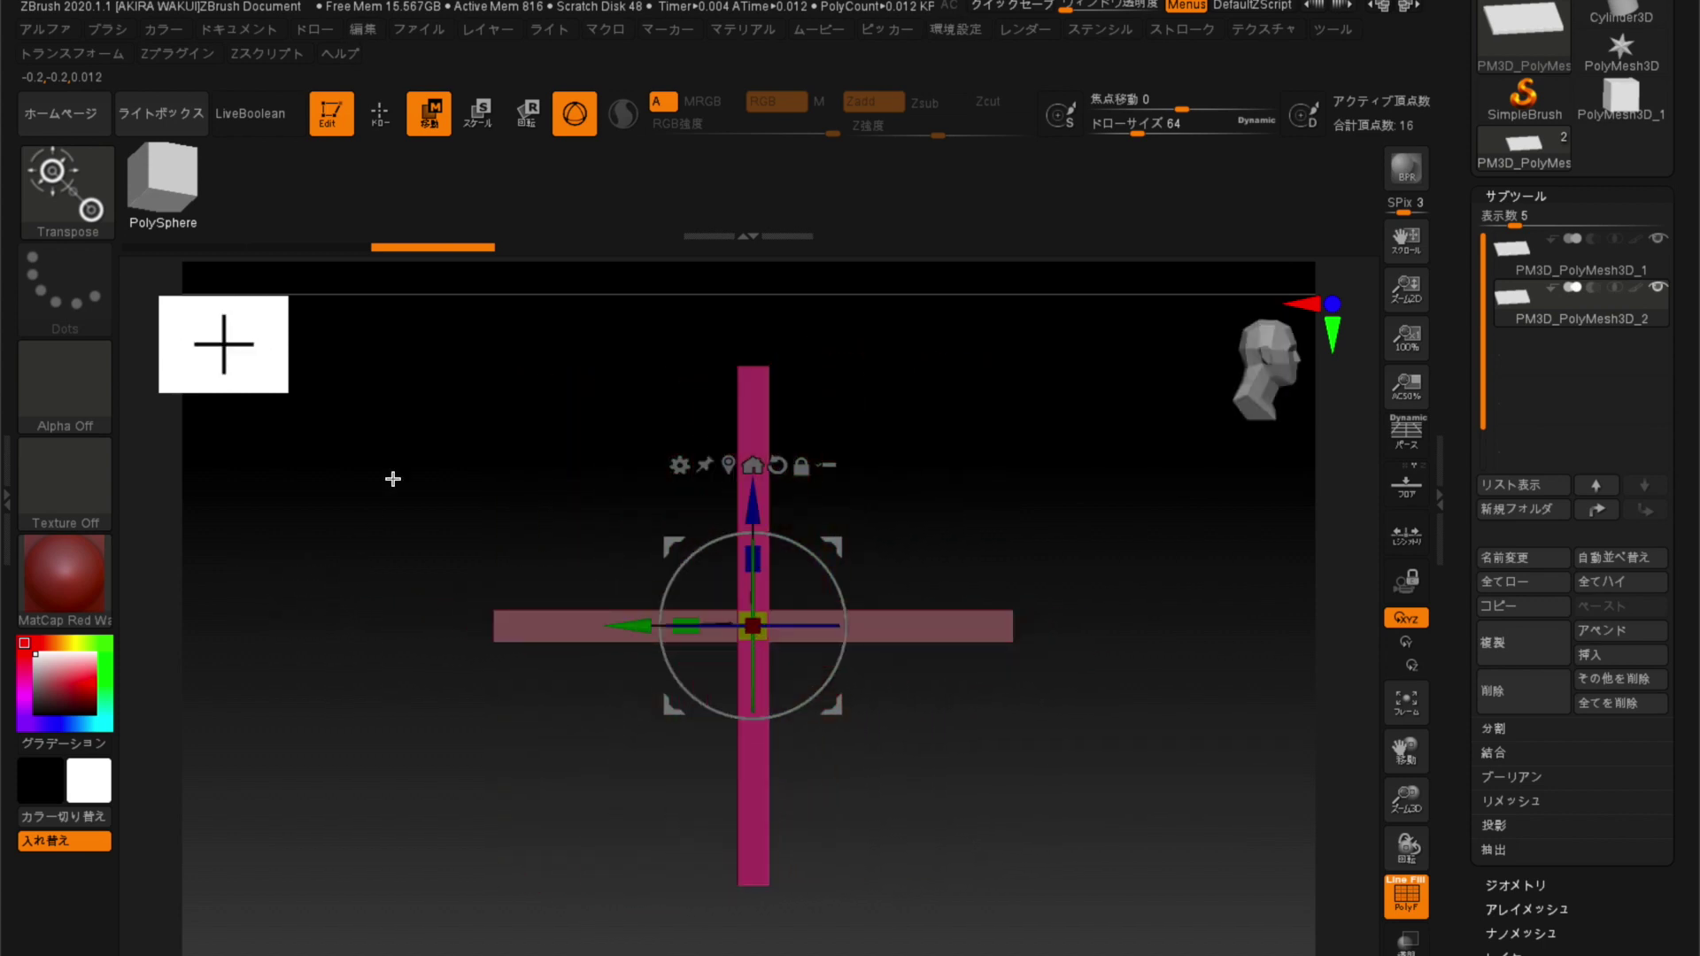
{"action": "left_click_drag", "start_coordinate": [638, 627], "coordinate": [392, 672]}
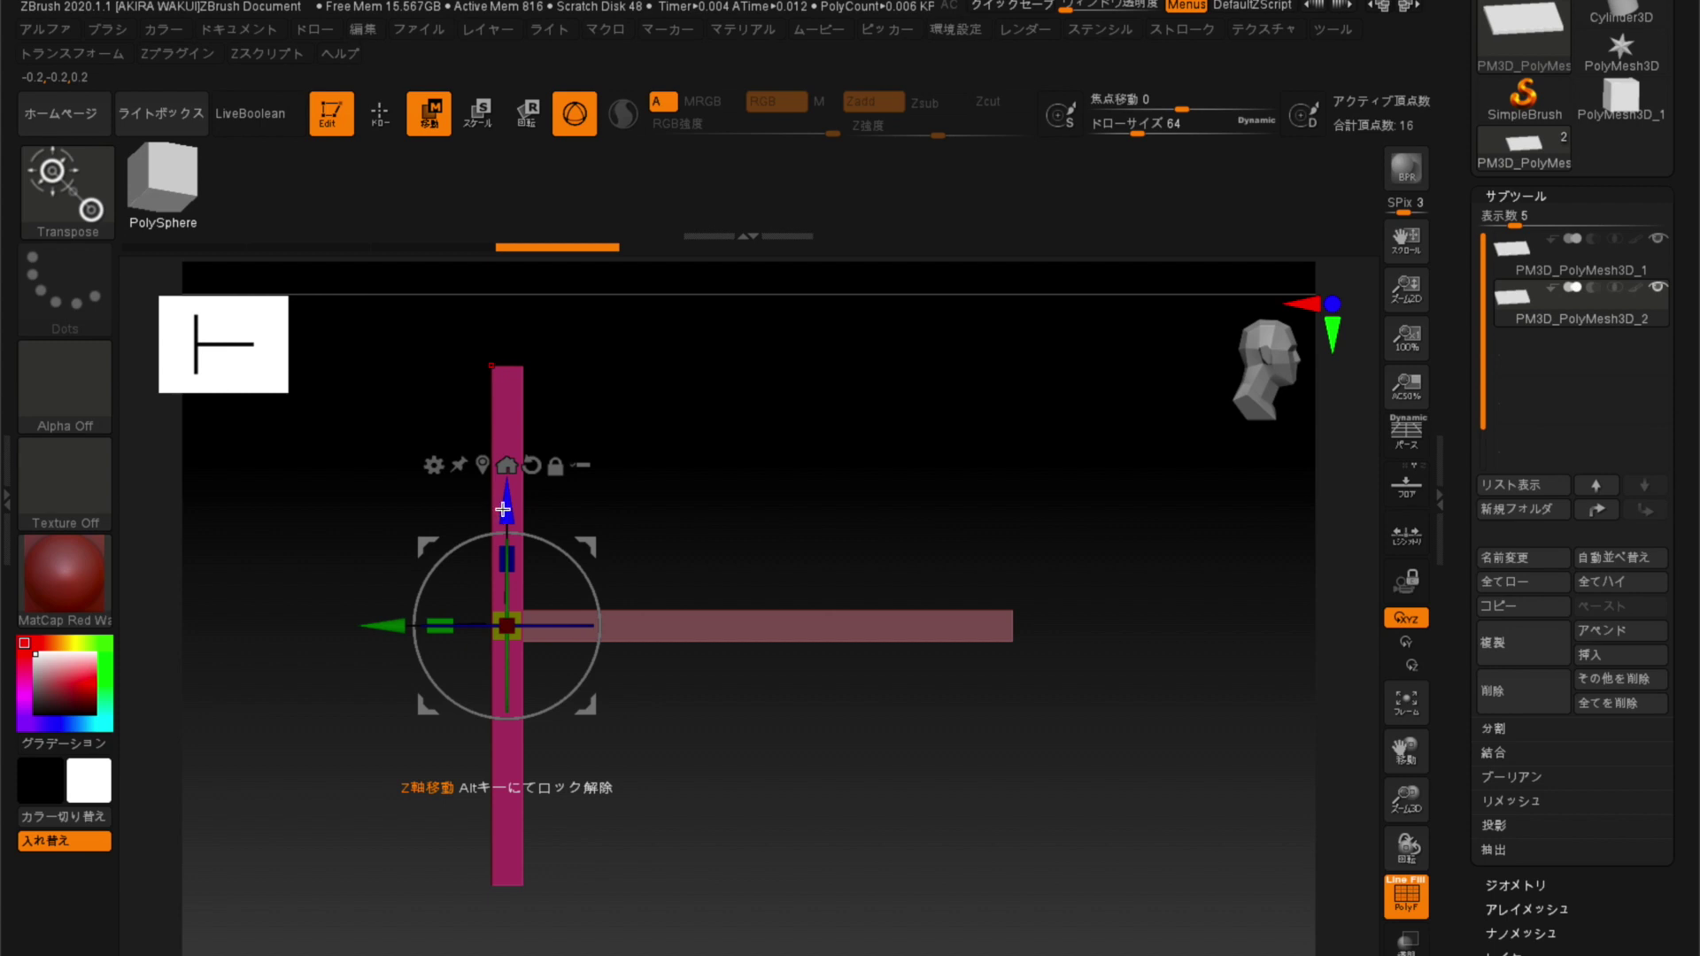
{"action": "mouse_move", "coordinate": [508, 519]}
{"action": "left_mouse_down"}
{"action": "mouse_move", "coordinate": [466, 280]}
{"action": "mouse_move", "coordinate": [493, 273]}
{"action": "left_mouse_up"}
Inspect the L-shaped floor and wall, then duplicate the wall as PM3D_PolyMesh3D_3.
{"action": "mouse_move", "coordinate": [831, 463]}
{"action": "left_mouse_down"}
{"action": "mouse_move", "coordinate": [785, 474]}
{"action": "mouse_move", "coordinate": [809, 487]}
{"action": "mouse_move", "coordinate": [800, 527]}
{"action": "mouse_move", "coordinate": [732, 520]}
{"action": "mouse_move", "coordinate": [782, 497]}
{"action": "mouse_move", "coordinate": [773, 482]}
{"action": "mouse_move", "coordinate": [836, 519]}
{"action": "left_mouse_up"}
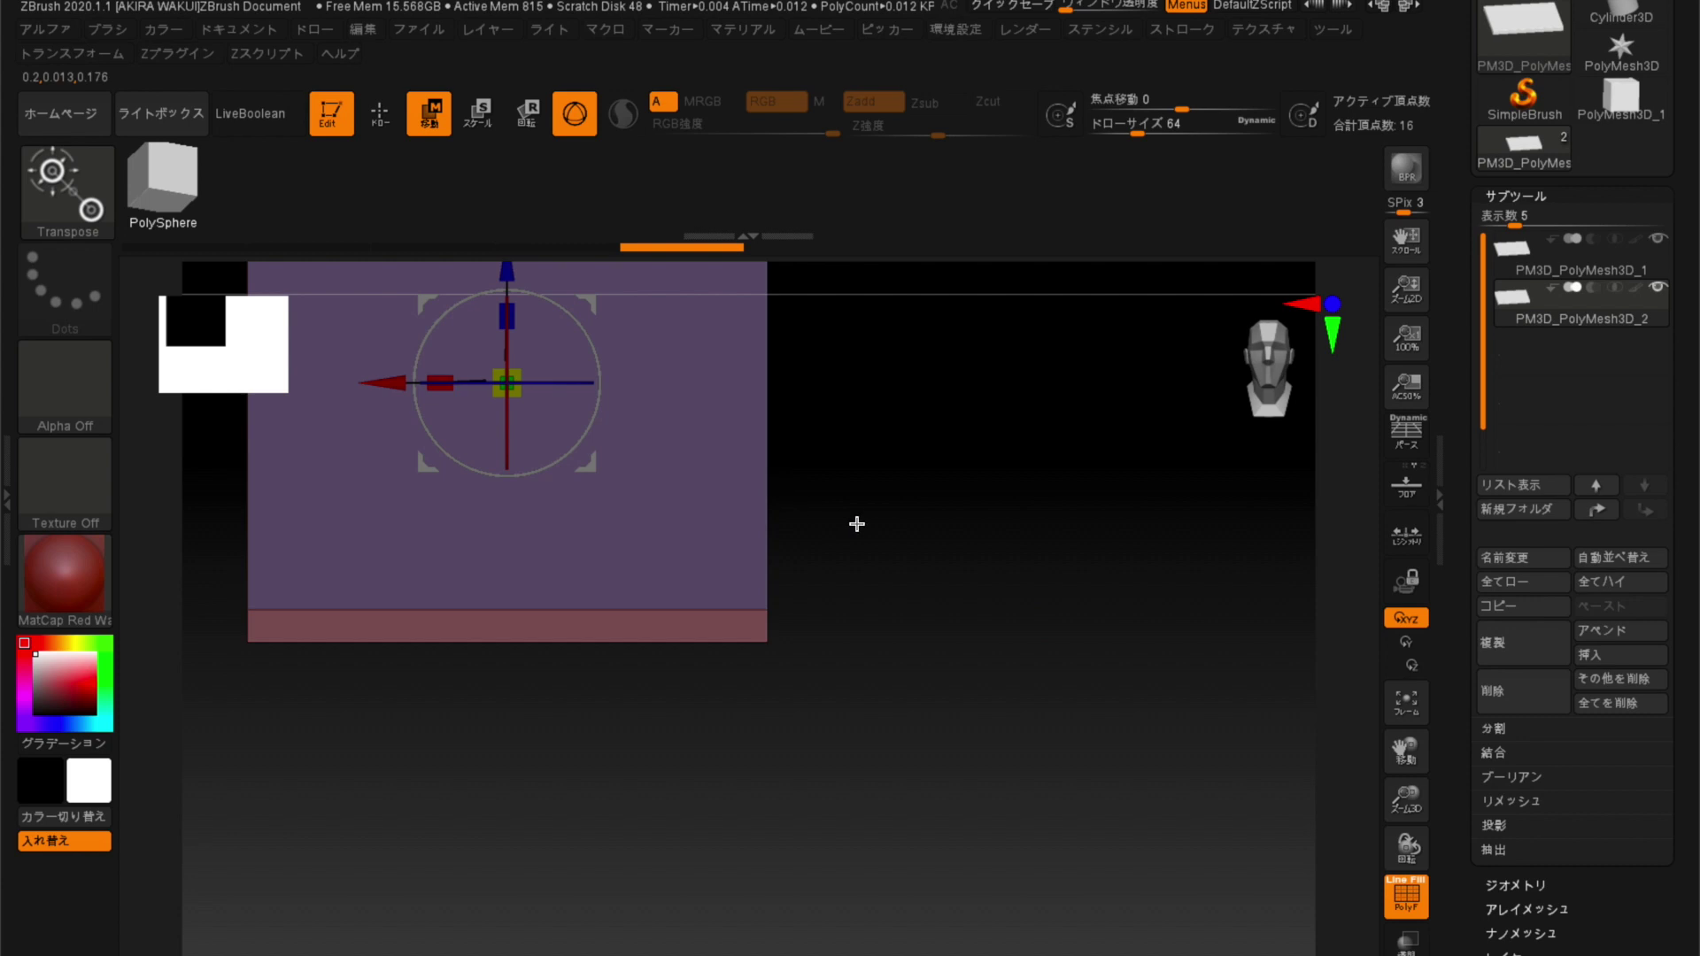
{"action": "mouse_move", "coordinate": [896, 632]}
{"action": "left_mouse_down", "text": "alt"}
{"action": "mouse_move", "coordinate": [873, 588]}
{"action": "mouse_move", "coordinate": [965, 620]}
{"action": "mouse_move", "coordinate": [1001, 653]}
{"action": "mouse_move", "coordinate": [1009, 716]}
{"action": "mouse_move", "coordinate": [998, 634]}
{"action": "mouse_move", "coordinate": [984, 642]}
{"action": "left_mouse_up", "text": "alt"}
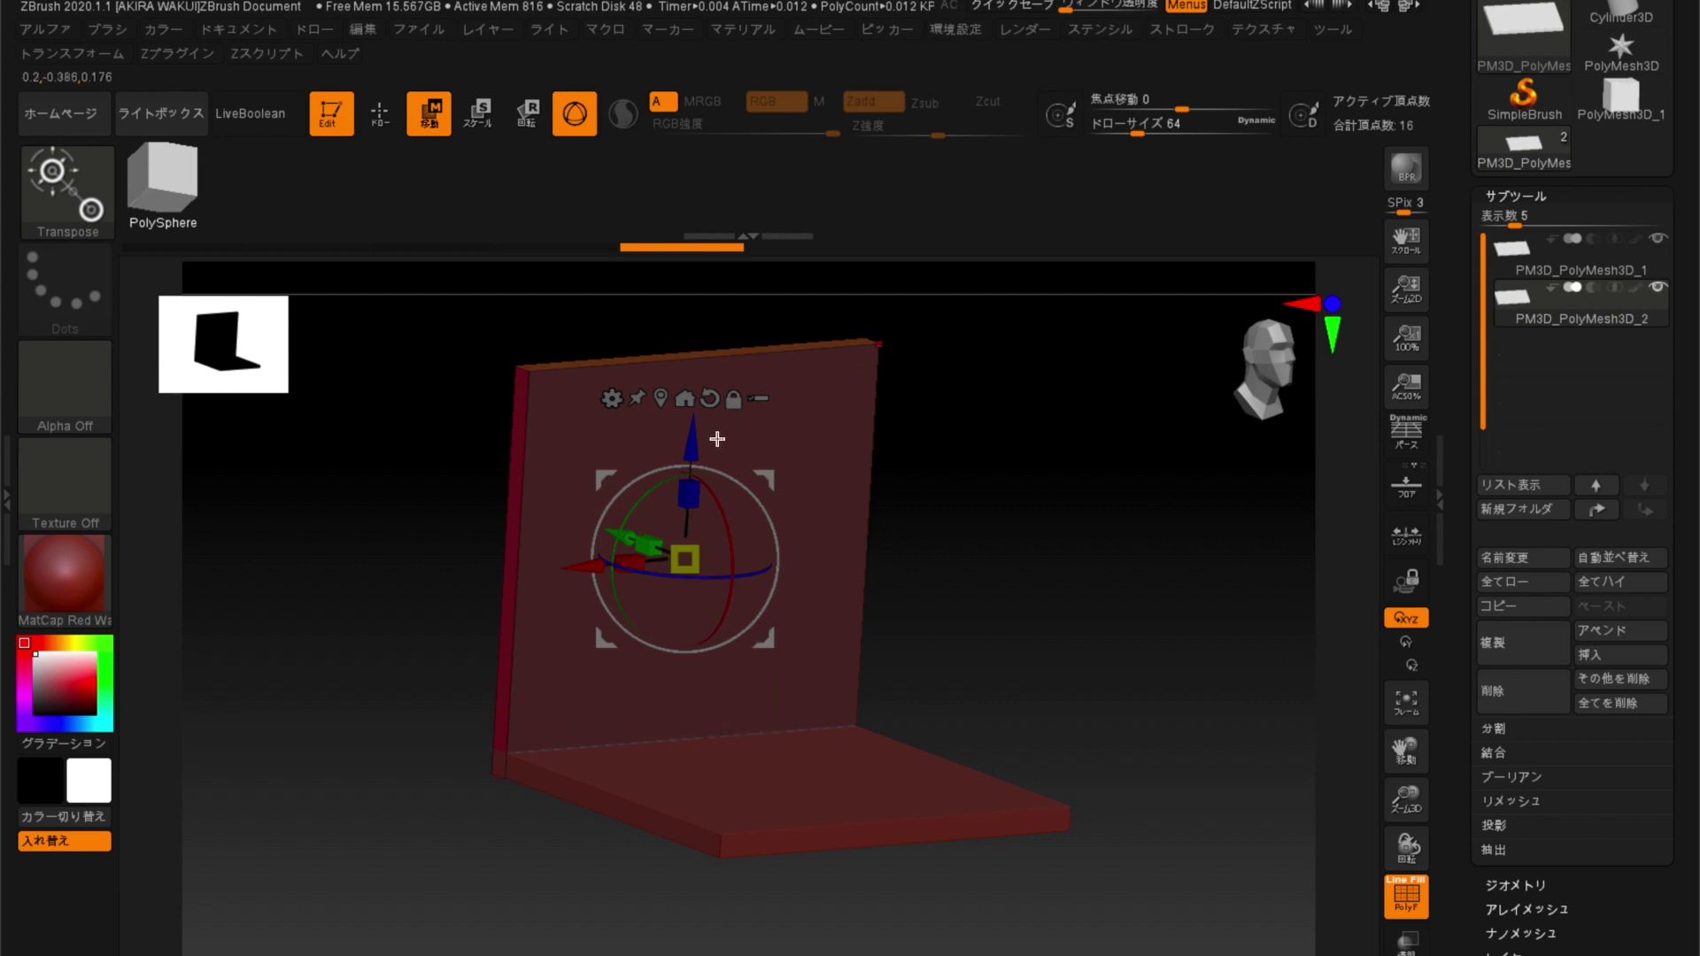
{"action": "mouse_move", "coordinate": [978, 576]}
{"action": "left_mouse_down"}
{"action": "mouse_move", "coordinate": [971, 539]}
{"action": "mouse_move", "coordinate": [711, 687]}
{"action": "left_mouse_up"}
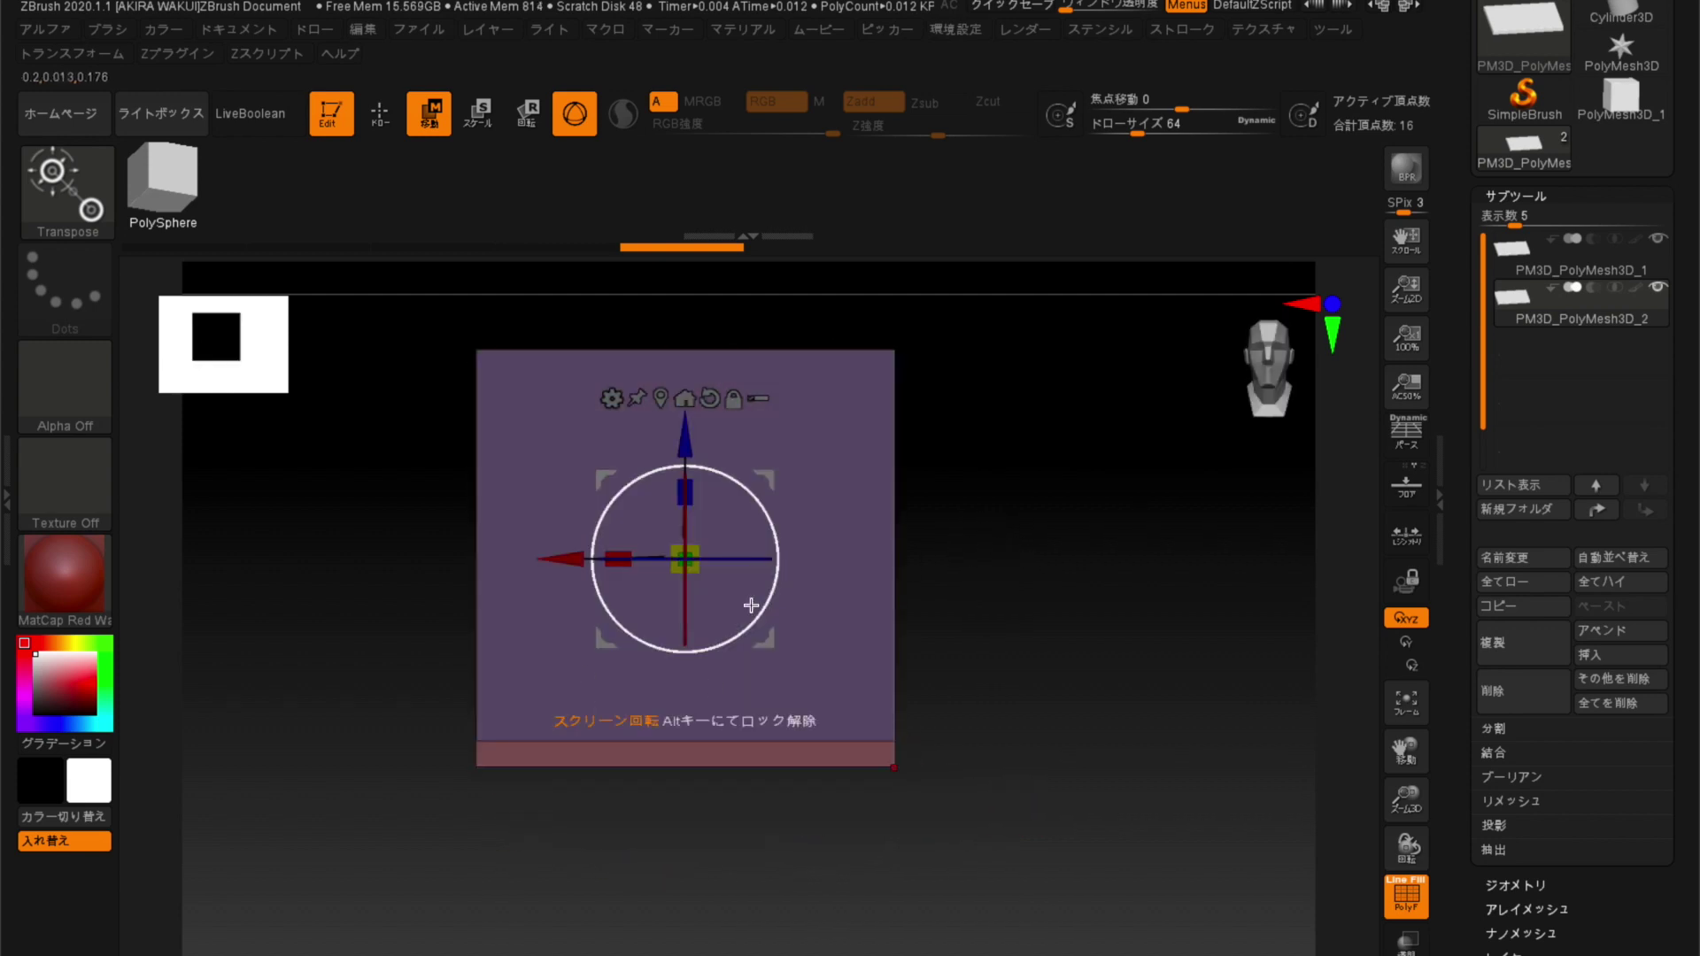
{"action": "mouse_move", "coordinate": [968, 600]}
{"action": "left_mouse_down"}
{"action": "mouse_move", "coordinate": [1008, 662]}
{"action": "mouse_move", "coordinate": [987, 696]}
{"action": "left_mouse_up"}
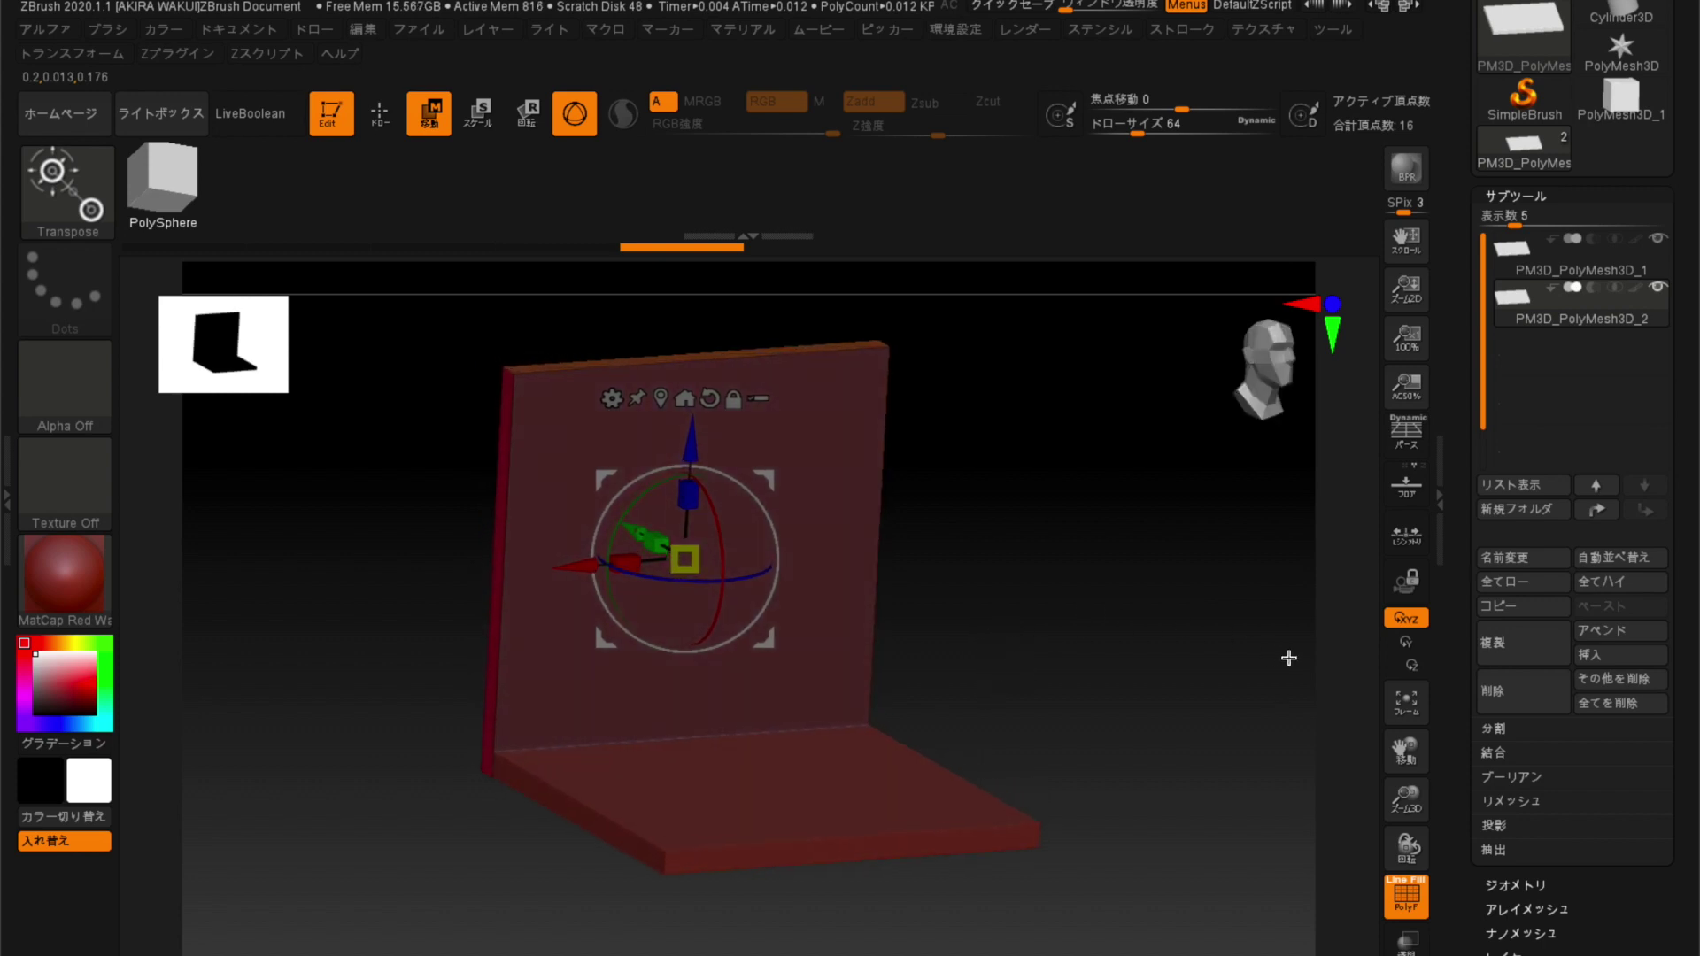
{"action": "left_click", "coordinate": [1506, 652]}
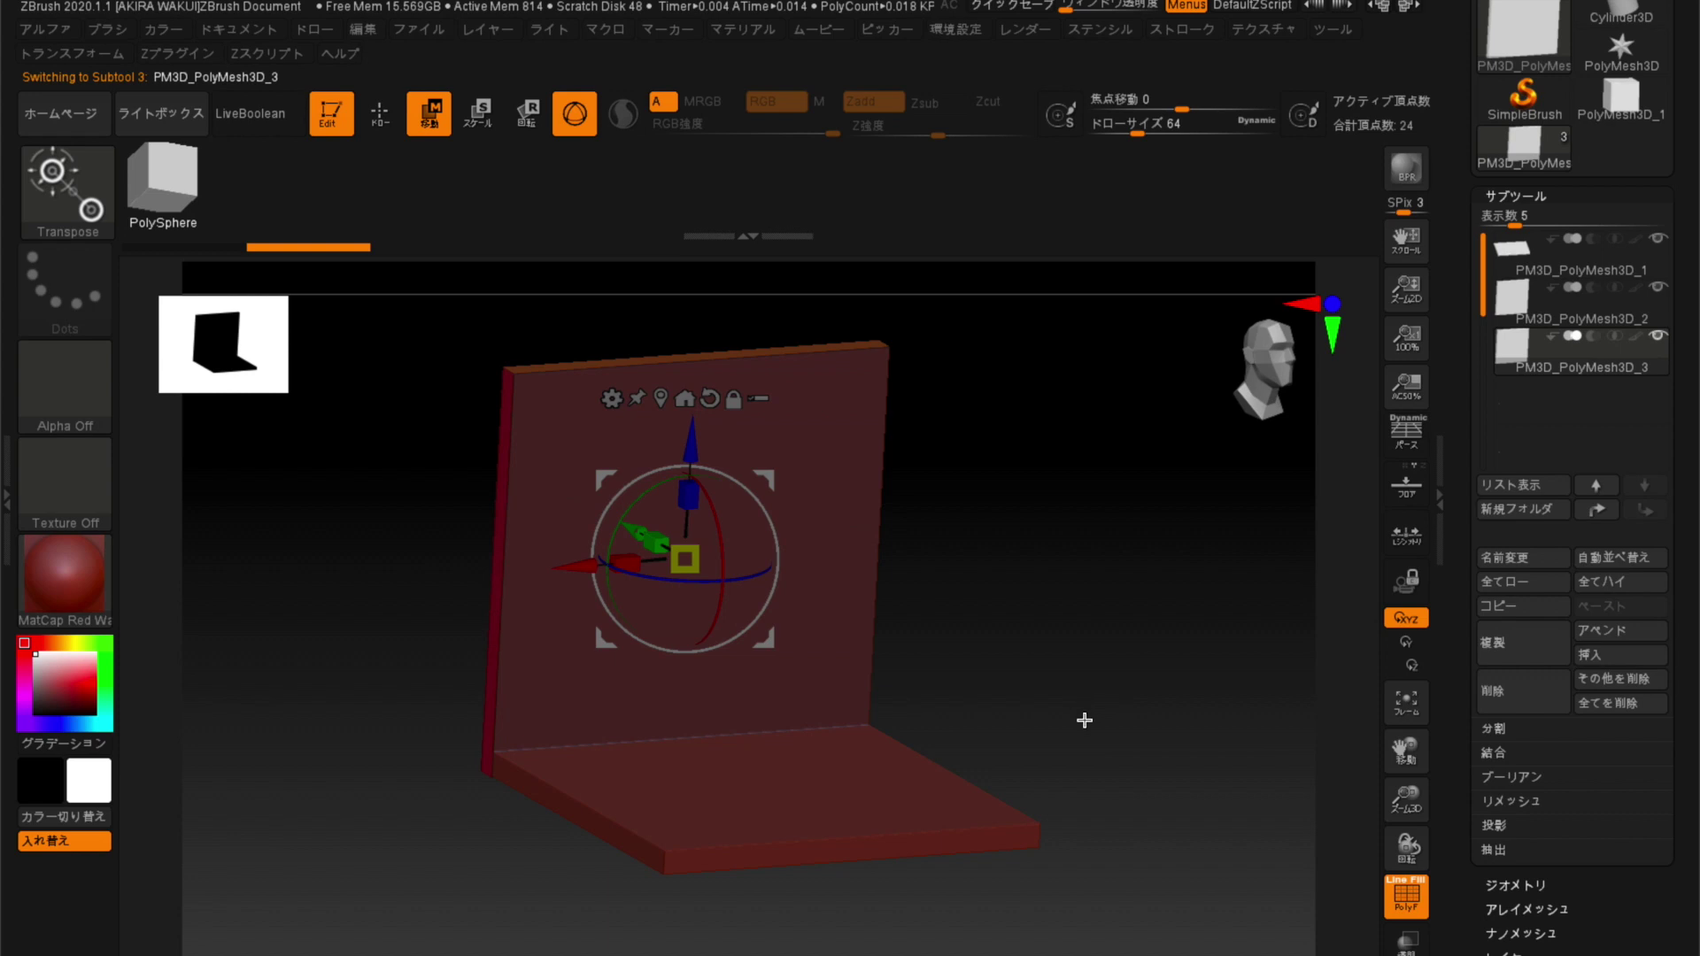
Rotate the copied slab 90° on the Z ring and slide it to the floor's edge.
{"action": "mouse_move", "coordinate": [1078, 718]}
{"action": "left_mouse_down"}
{"action": "mouse_move", "coordinate": [1062, 759]}
{"action": "mouse_move", "coordinate": [838, 714]}
{"action": "left_mouse_up"}
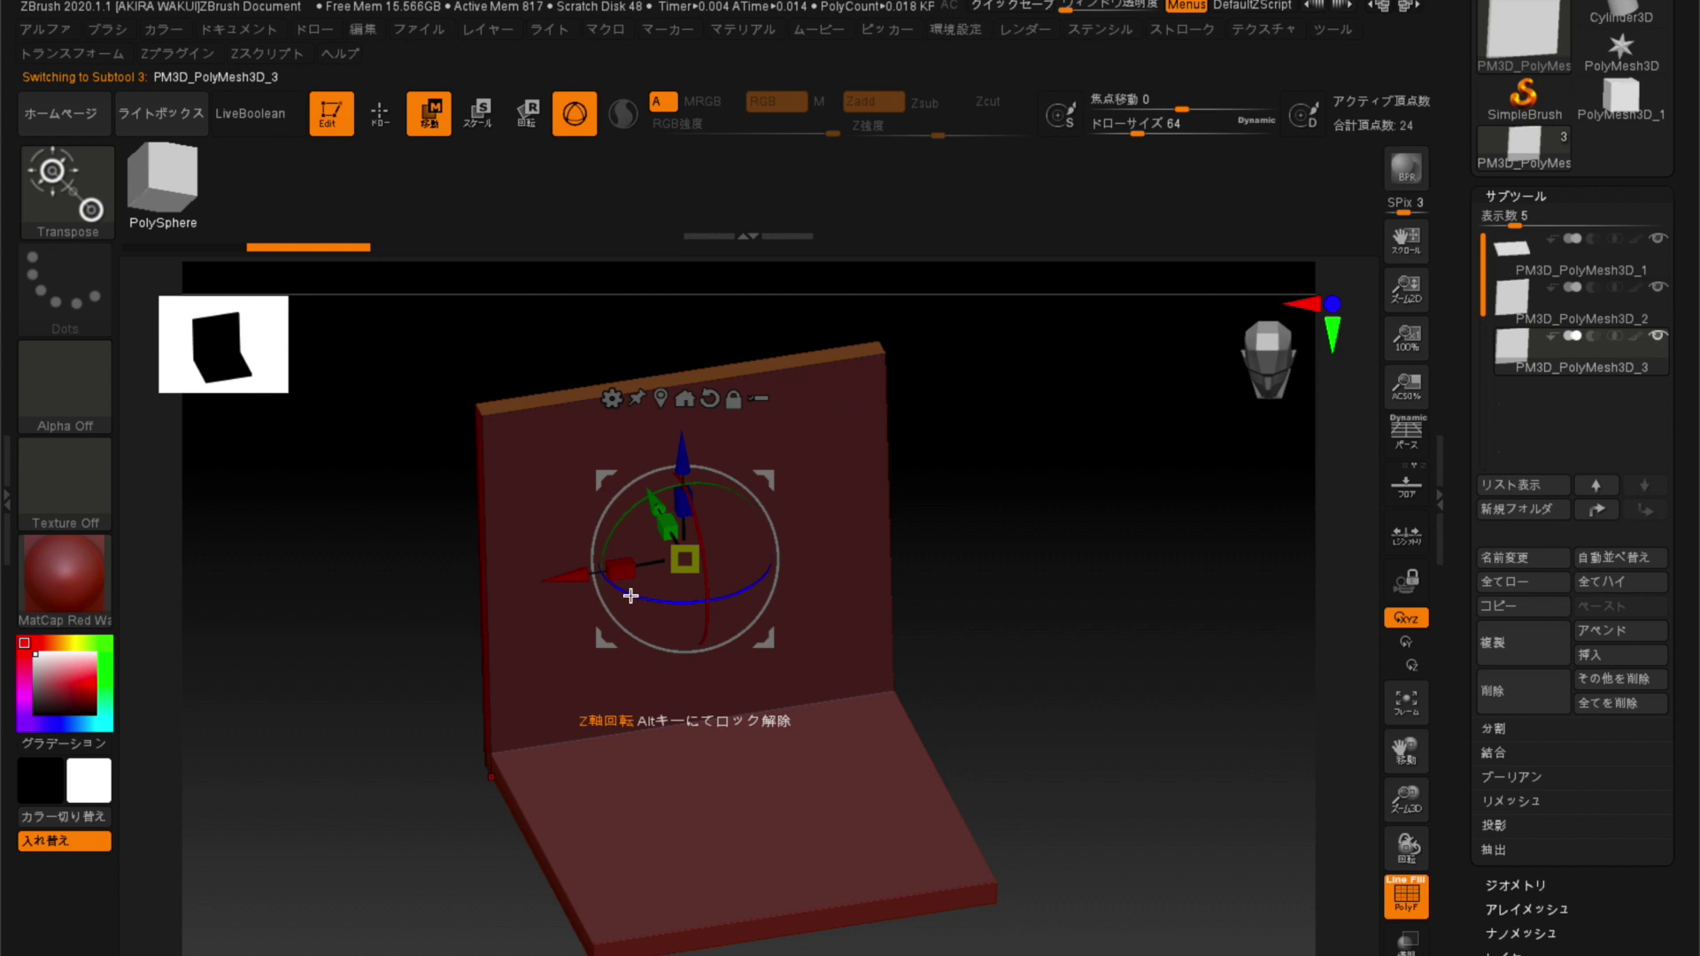
{"action": "left_click_drag", "start_coordinate": [630, 597], "coordinate": [967, 615]}
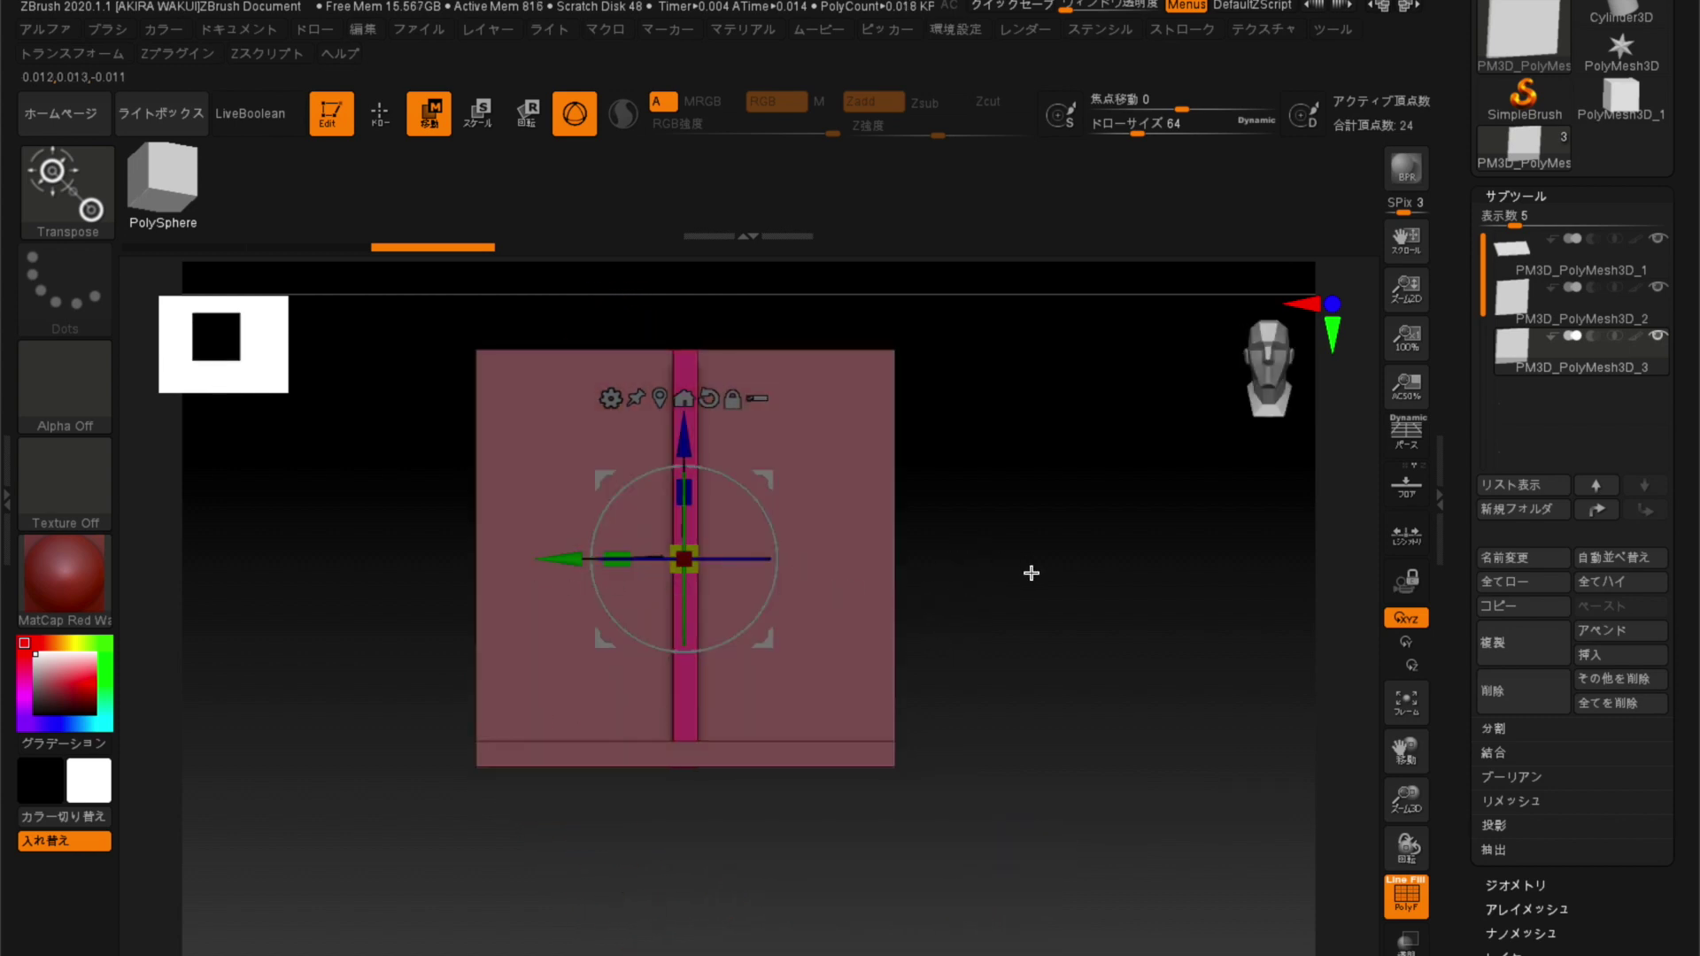
{"action": "left_click_drag", "start_coordinate": [553, 559], "coordinate": [747, 561]}
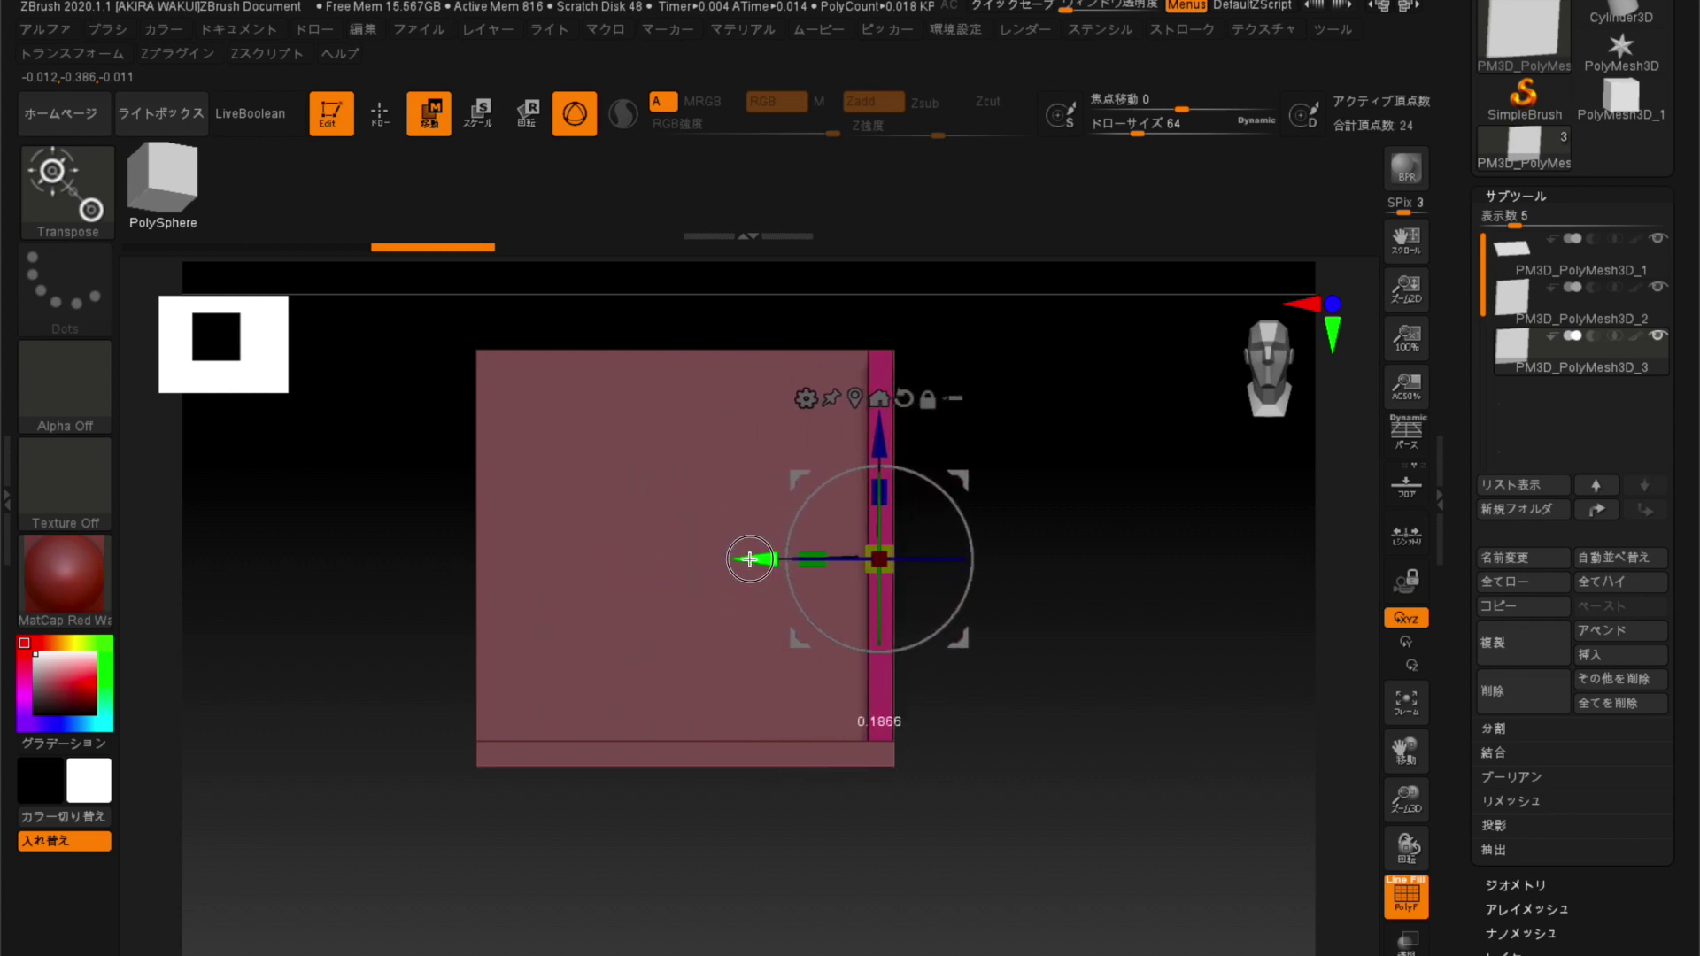
{"action": "left_click_drag", "start_coordinate": [1097, 607], "coordinate": [1028, 637]}
{"action": "left_click_drag", "start_coordinate": [550, 596], "coordinate": [603, 603], "text": "shift"}
Slide the side wall back in depth to line up with the floor, forming the corner room.
{"action": "left_click_drag", "start_coordinate": [753, 558], "coordinate": [365, 579]}
{"action": "mouse_move", "coordinate": [296, 513]}
{"action": "left_mouse_down"}
{"action": "mouse_move", "coordinate": [248, 590]}
{"action": "mouse_move", "coordinate": [281, 649]}
{"action": "mouse_move", "coordinate": [255, 634]}
{"action": "mouse_move", "coordinate": [270, 626]}
{"action": "left_mouse_up"}
{"action": "left_click_drag", "start_coordinate": [352, 558], "coordinate": [163, 584]}
{"action": "key", "text": "f"}
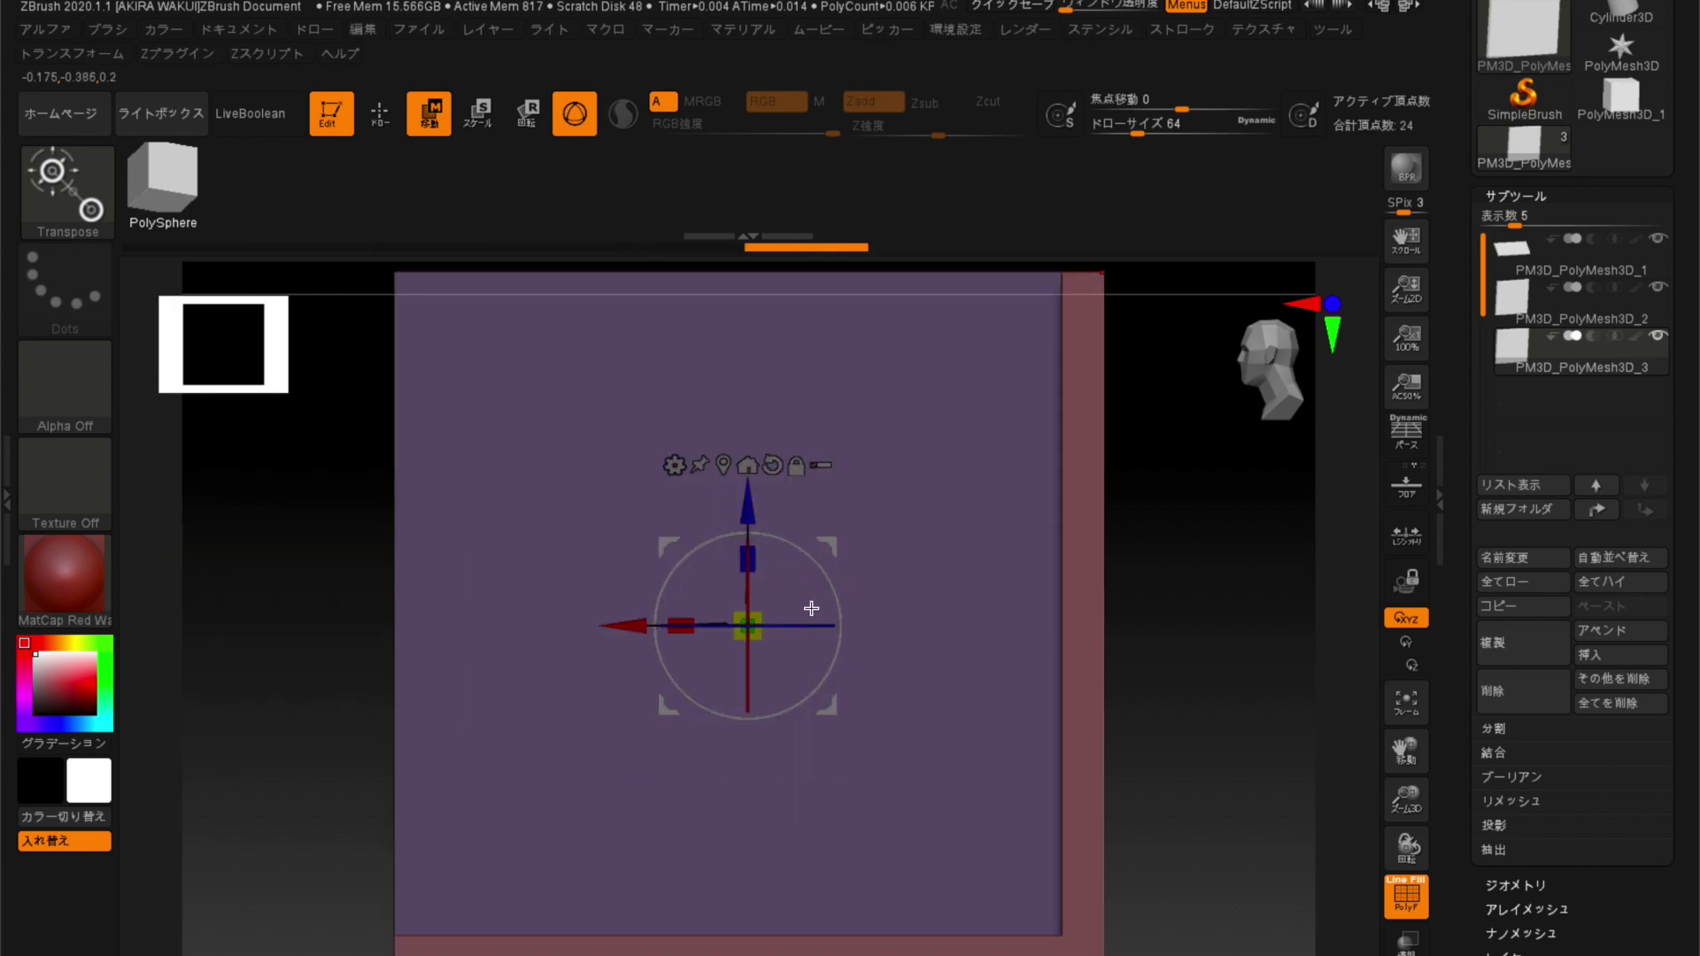
{"action": "mouse_move", "coordinate": [311, 580]}
{"action": "left_mouse_down", "text": "alt"}
{"action": "mouse_move", "coordinate": [406, 706]}
{"action": "mouse_move", "coordinate": [445, 677]}
{"action": "mouse_move", "coordinate": [478, 682]}
{"action": "mouse_move", "coordinate": [361, 643]}
{"action": "mouse_move", "coordinate": [368, 622]}
{"action": "mouse_move", "coordinate": [593, 695]}
{"action": "left_mouse_up", "text": "alt"}
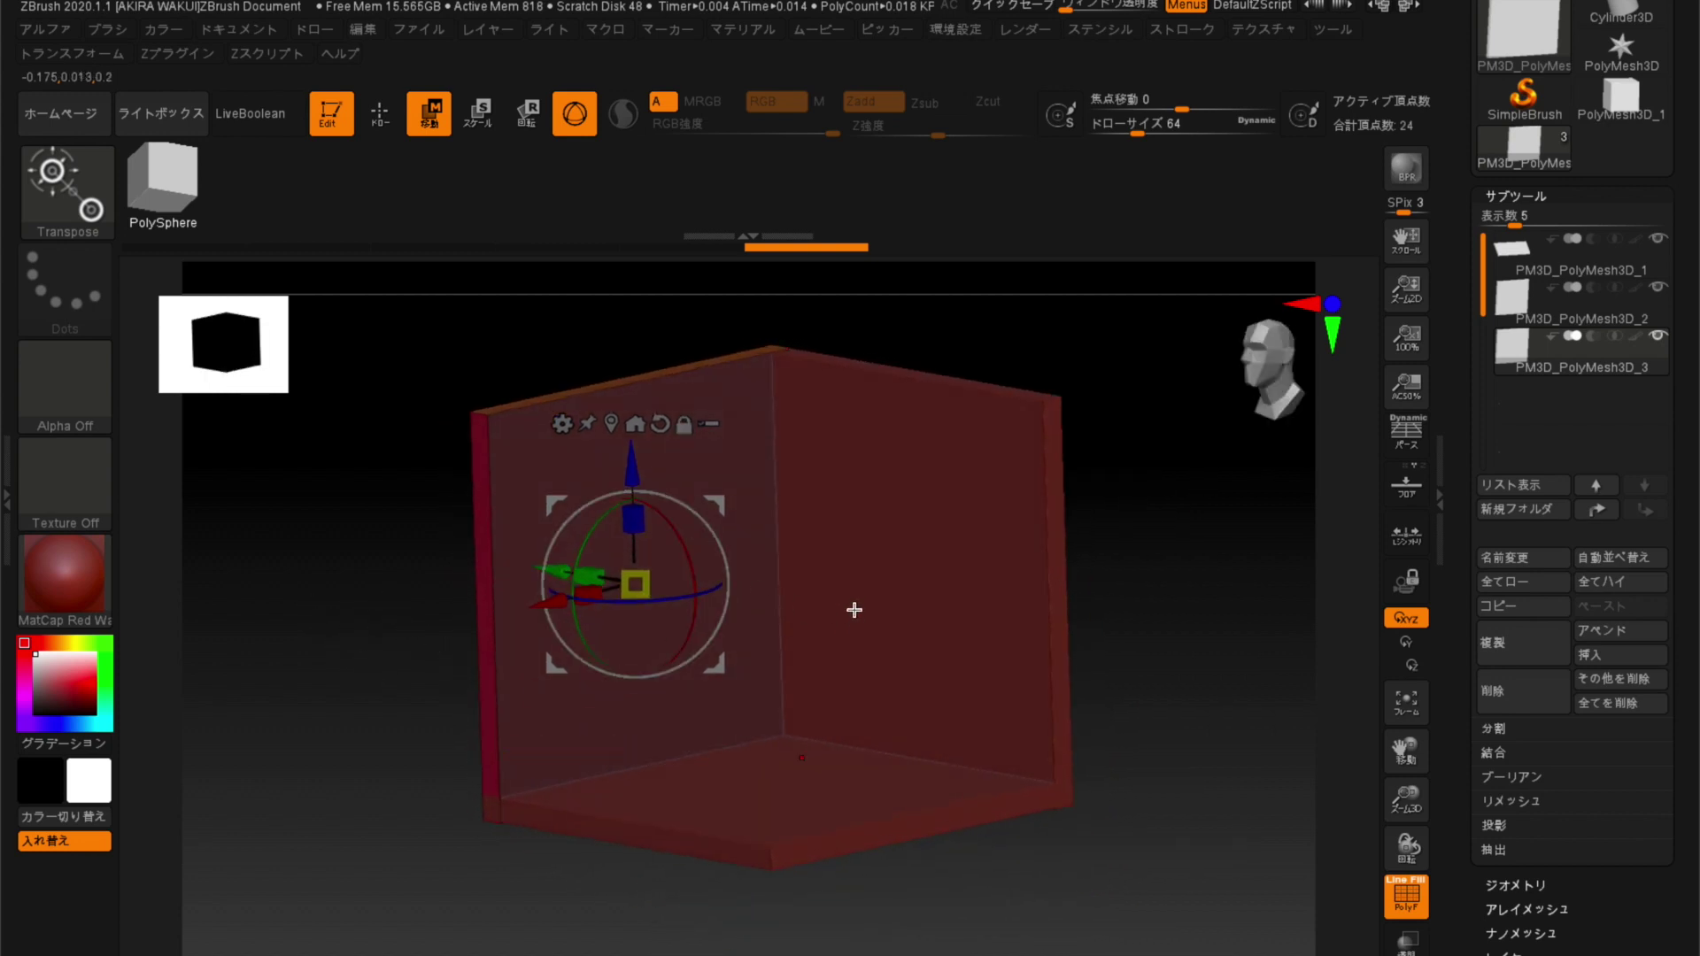
{"action": "mouse_move", "coordinate": [331, 617]}
{"action": "left_mouse_down"}
{"action": "mouse_move", "coordinate": [345, 652]}
{"action": "mouse_move", "coordinate": [369, 652]}
{"action": "mouse_move", "coordinate": [319, 634]}
{"action": "mouse_move", "coordinate": [348, 671]}
{"action": "mouse_move", "coordinate": [430, 655]}
{"action": "mouse_move", "coordinate": [349, 706]}
{"action": "mouse_move", "coordinate": [493, 738]}
{"action": "left_mouse_up"}
{"action": "mouse_move", "coordinate": [301, 702]}
{"action": "left_mouse_down"}
{"action": "mouse_move", "coordinate": [277, 695]}
{"action": "mouse_move", "coordinate": [312, 691]}
{"action": "mouse_move", "coordinate": [344, 650]}
{"action": "mouse_move", "coordinate": [393, 755]}
{"action": "mouse_move", "coordinate": [346, 726]}
{"action": "left_mouse_up"}
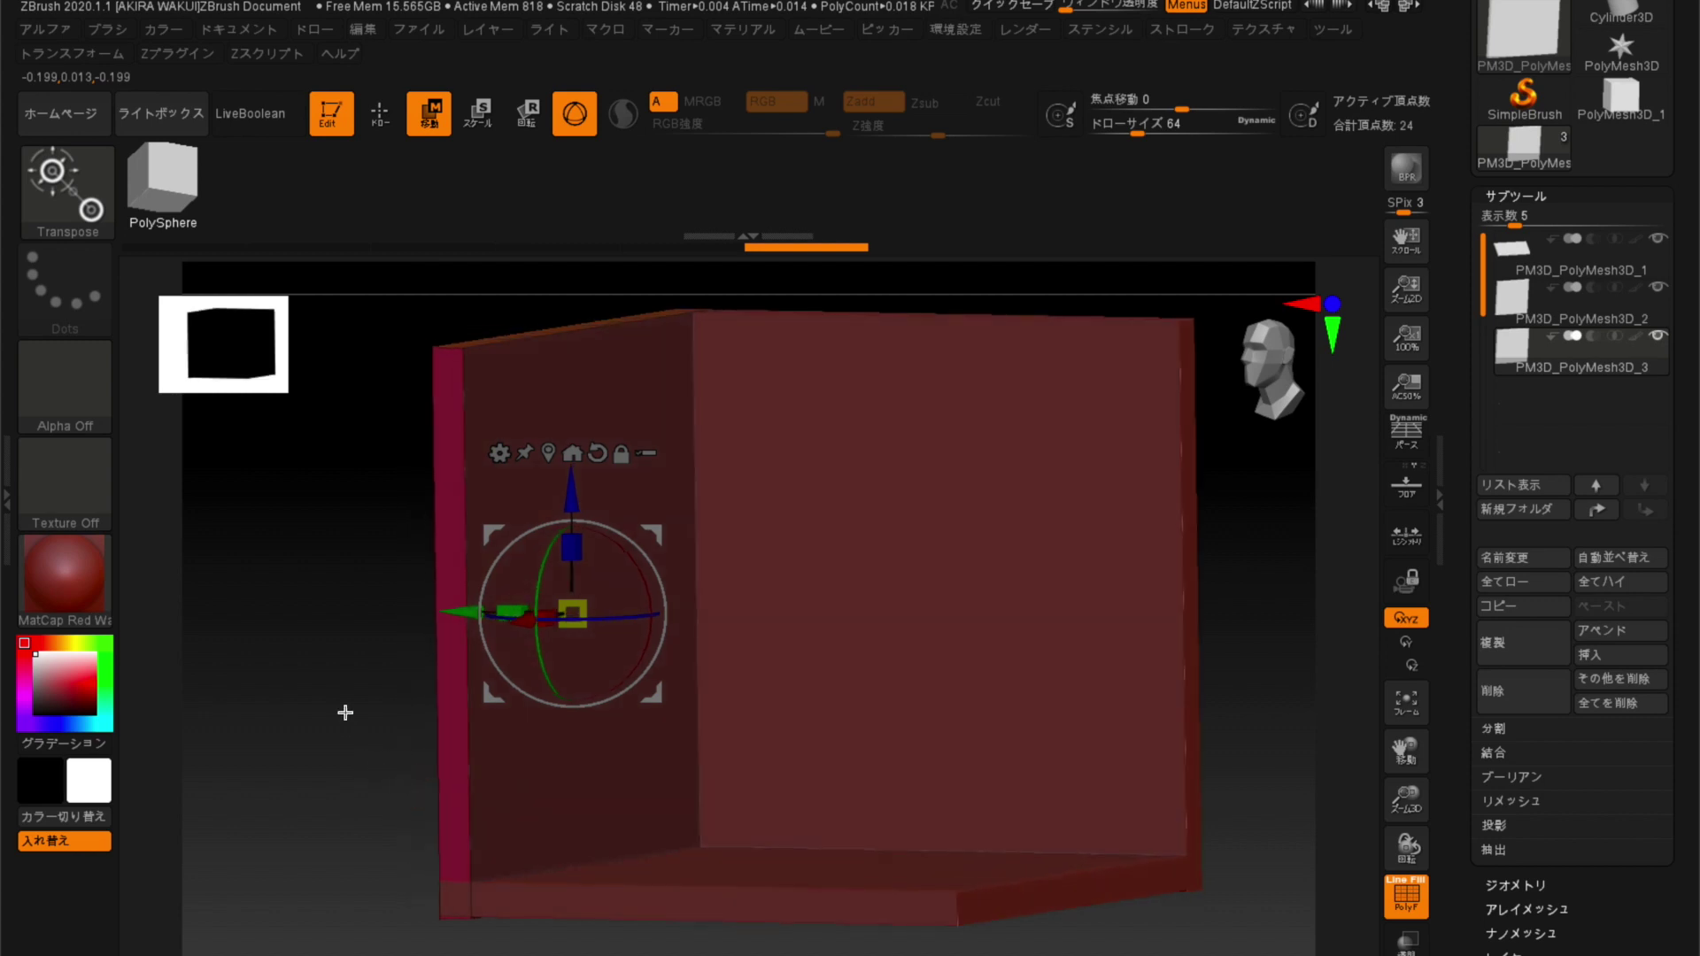
Switch to Draw mode for direct ZModeler mesh editing and orbit to face the side wall.
{"action": "left_click", "coordinate": [379, 124]}
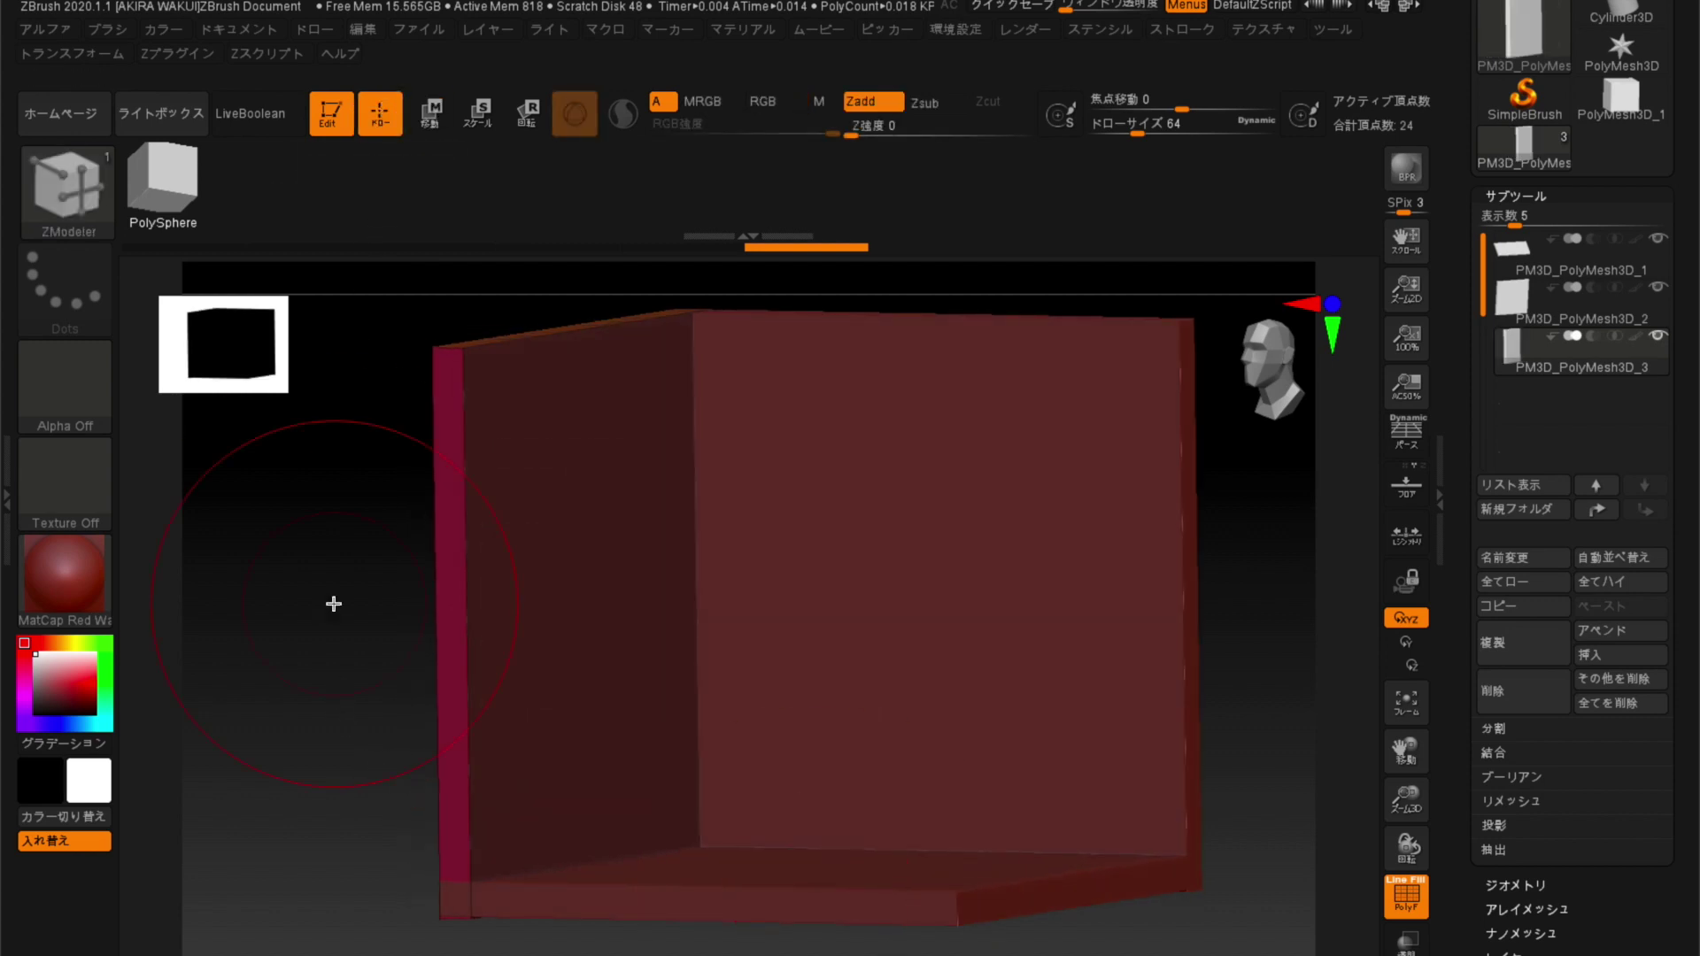
{"action": "left_click_drag", "start_coordinate": [316, 692], "coordinate": [331, 700]}
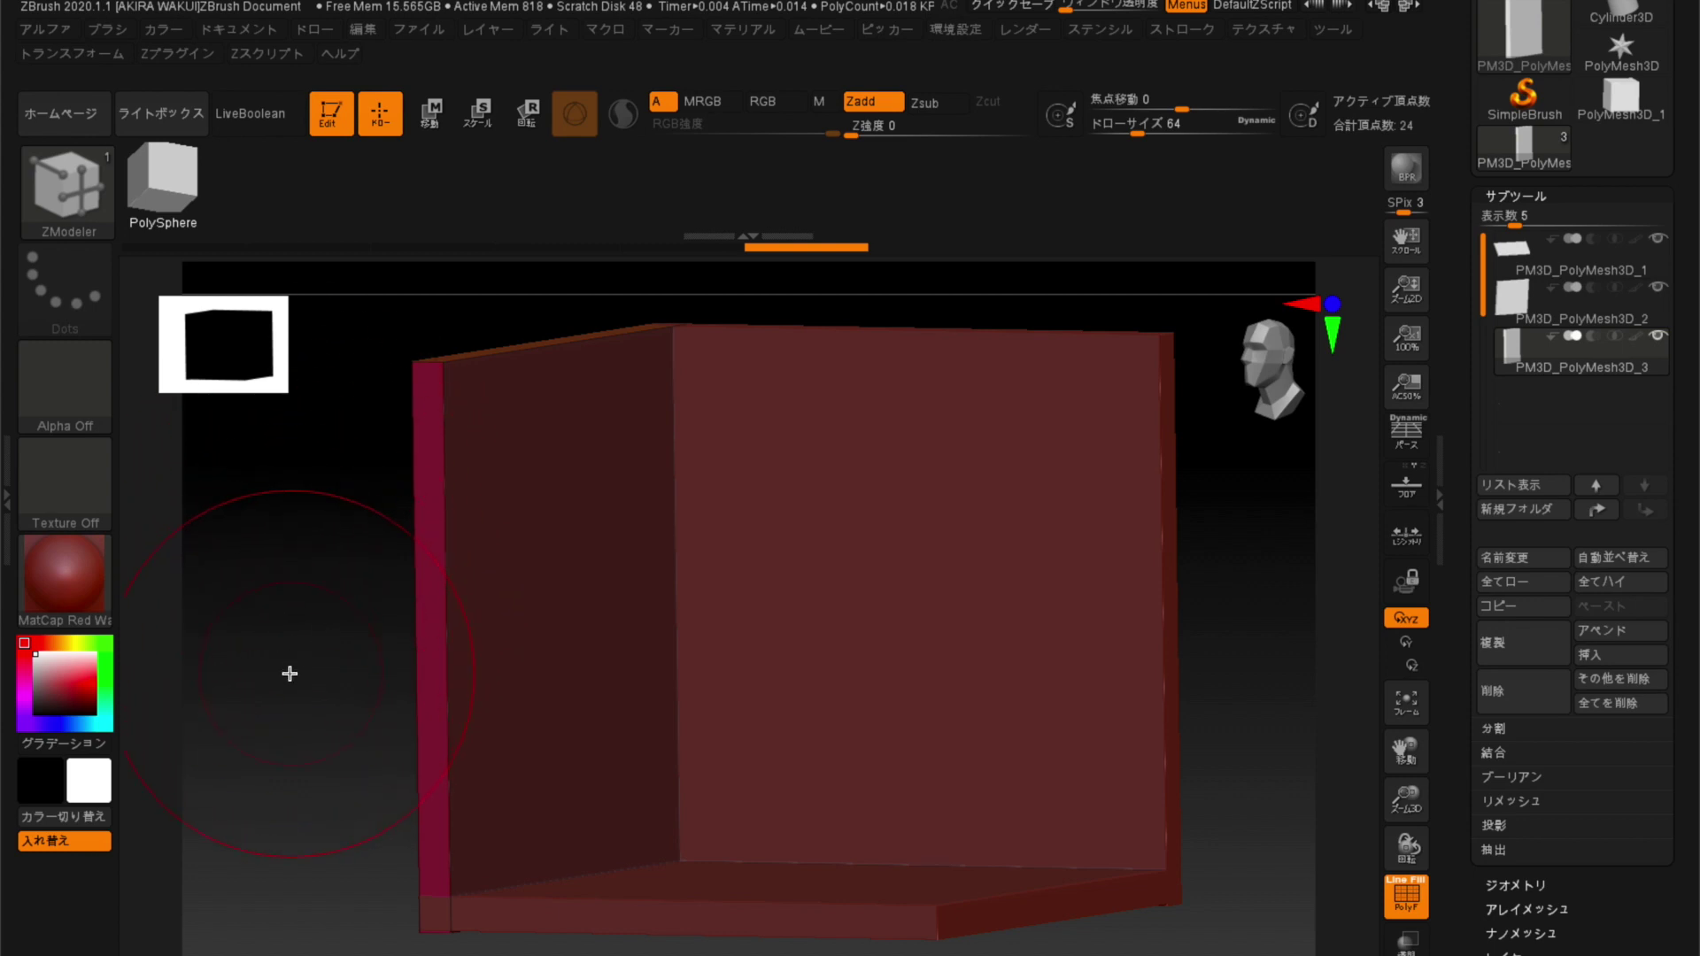
{"action": "left_click_drag", "start_coordinate": [276, 684], "coordinate": [291, 700]}
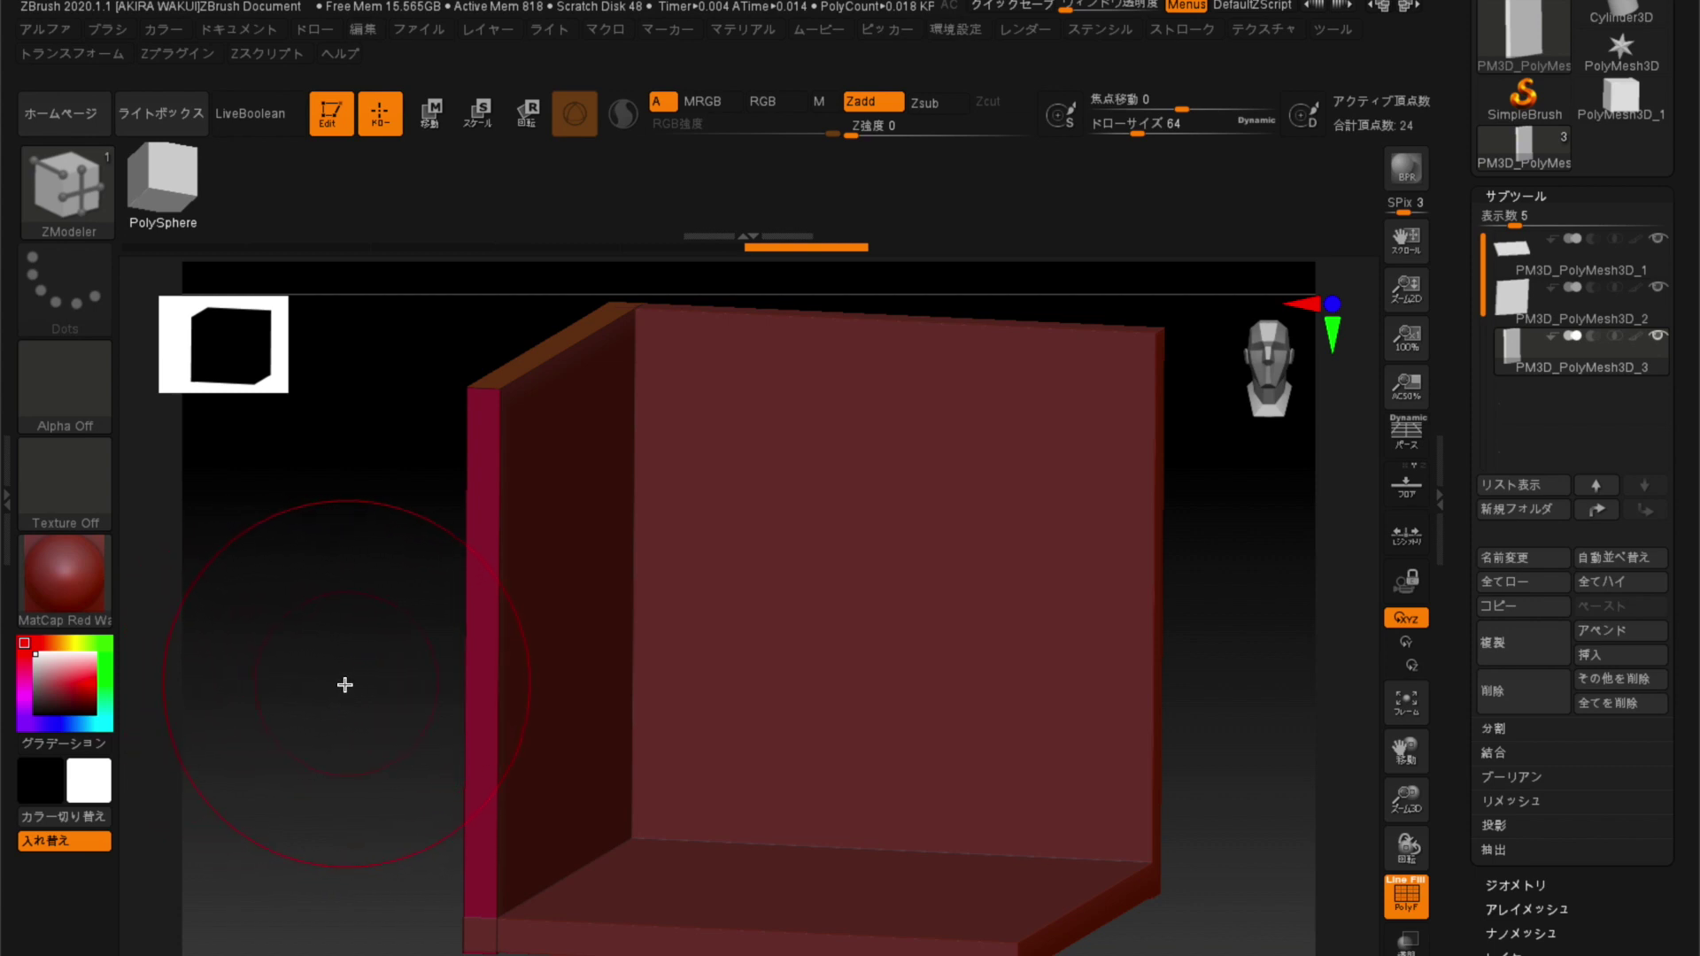
{"action": "mouse_move", "coordinate": [340, 677]}
{"action": "left_mouse_down"}
{"action": "mouse_move", "coordinate": [360, 699]}
{"action": "mouse_move", "coordinate": [333, 687]}
{"action": "mouse_move", "coordinate": [307, 720]}
{"action": "mouse_move", "coordinate": [293, 709]}
{"action": "mouse_move", "coordinate": [330, 713]}
{"action": "left_mouse_up"}
{"action": "mouse_move", "coordinate": [315, 557]}
{"action": "left_mouse_down"}
{"action": "mouse_move", "coordinate": [292, 668]}
{"action": "mouse_move", "coordinate": [262, 486]}
{"action": "mouse_move", "coordinate": [285, 554]}
{"action": "mouse_move", "coordinate": [247, 588]}
{"action": "mouse_move", "coordinate": [254, 562]}
{"action": "left_mouse_up"}
{"action": "mouse_move", "coordinate": [278, 628]}
{"action": "left_mouse_down"}
{"action": "mouse_move", "coordinate": [281, 676]}
{"action": "mouse_move", "coordinate": [262, 672]}
{"action": "mouse_move", "coordinate": [277, 691]}
{"action": "left_mouse_up"}
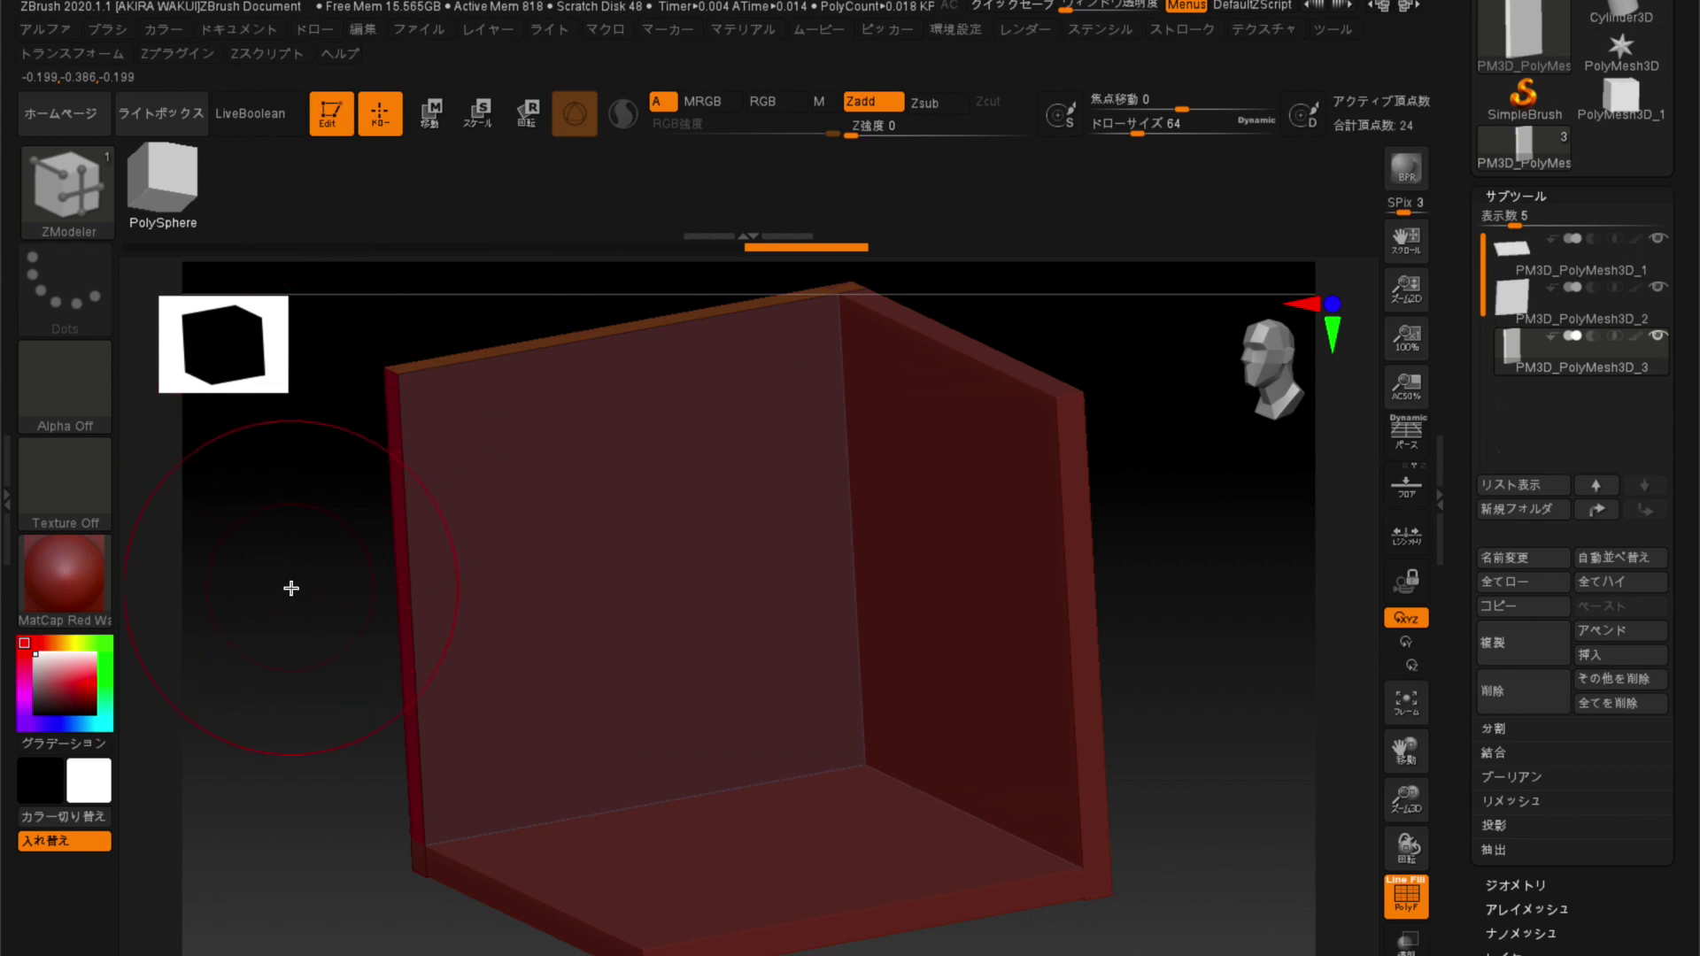
{"action": "left_click_drag", "start_coordinate": [292, 588], "coordinate": [306, 582]}
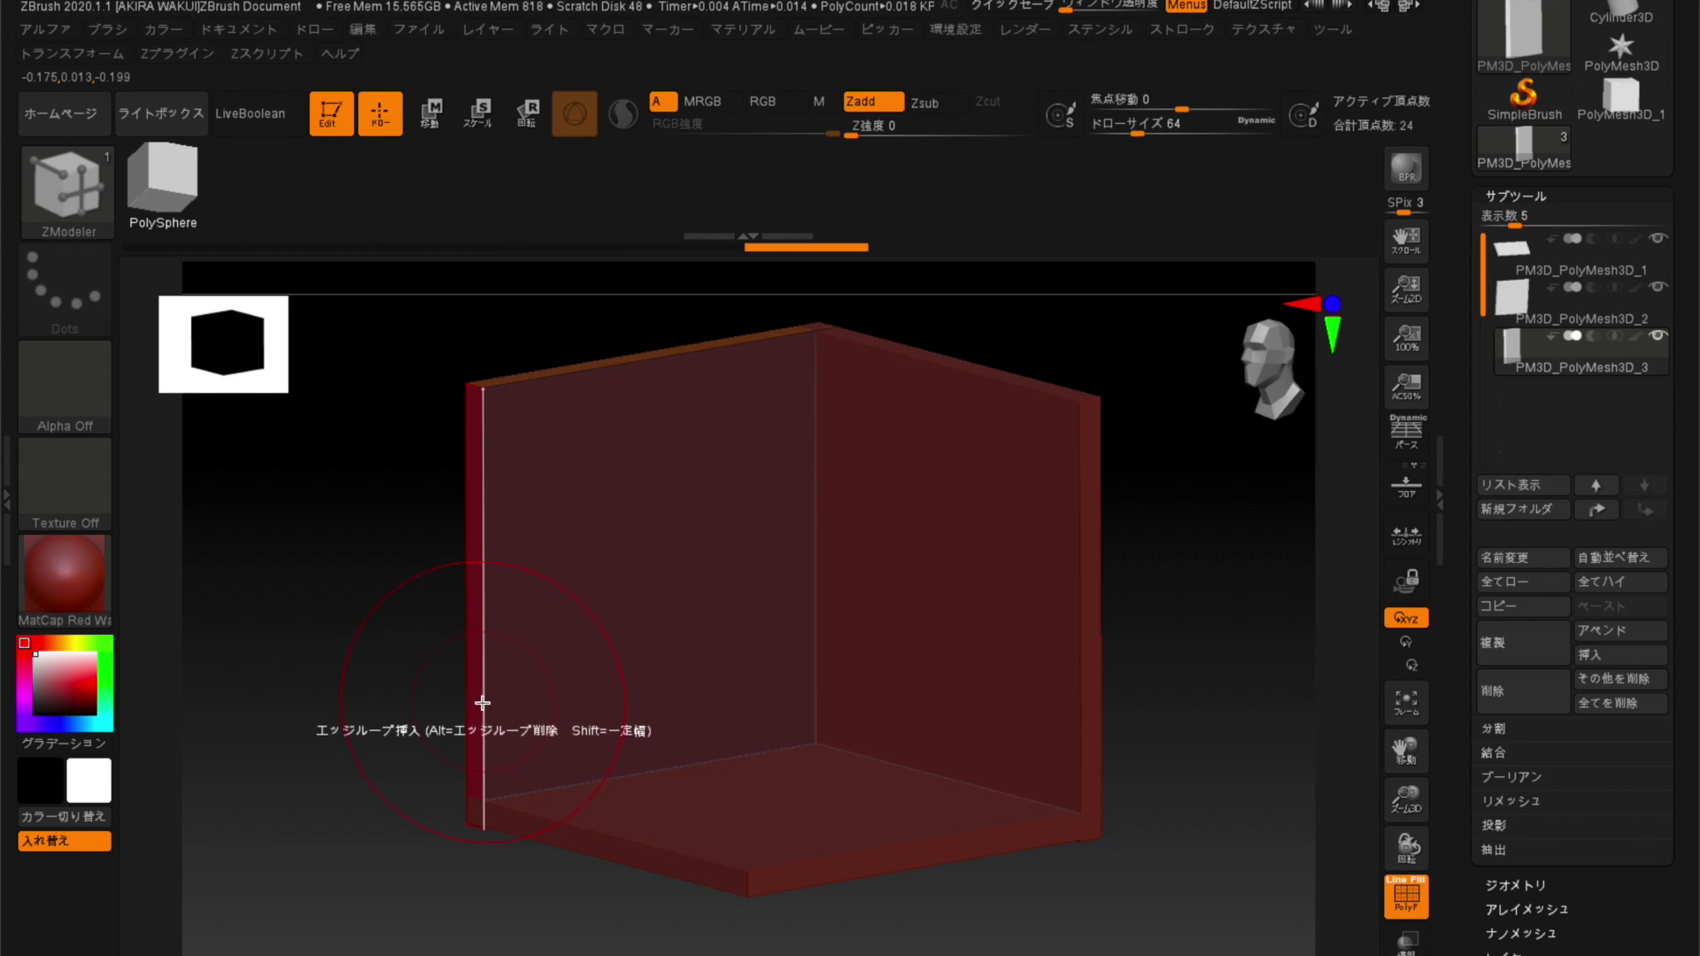
{"action": "key", "text": "space"}
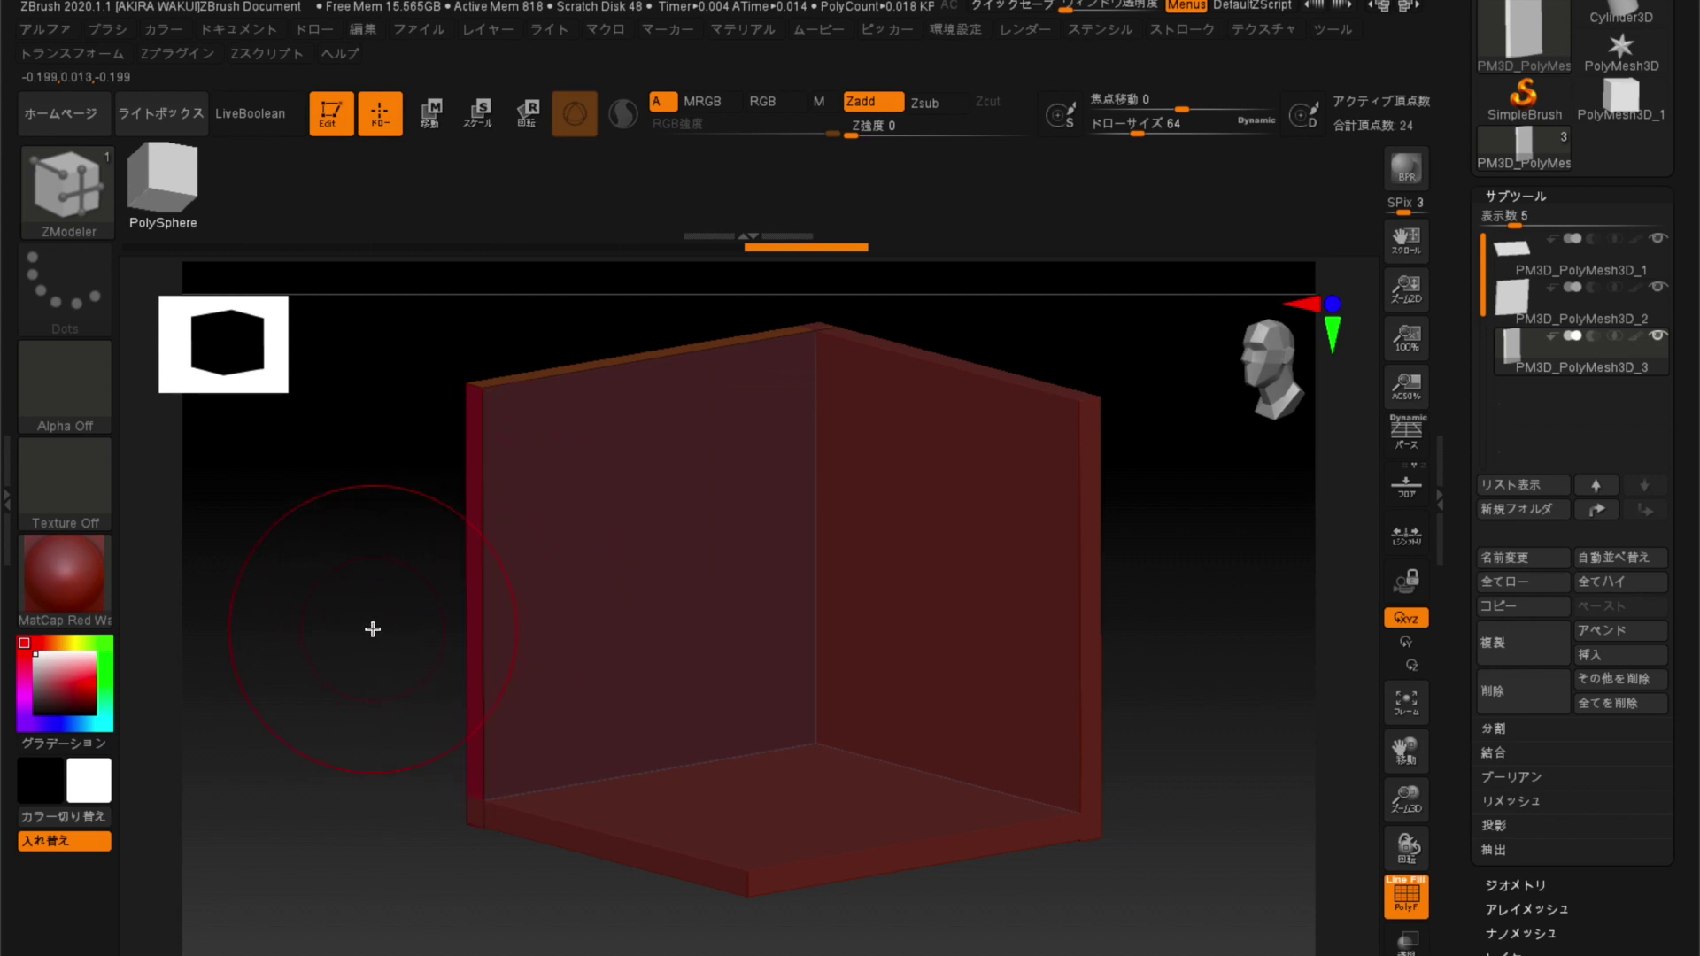
Insert two horizontal edge loops across the side wall.
{"action": "left_click_drag", "start_coordinate": [372, 629], "coordinate": [380, 607]}
{"action": "left_click", "coordinate": [481, 664]}
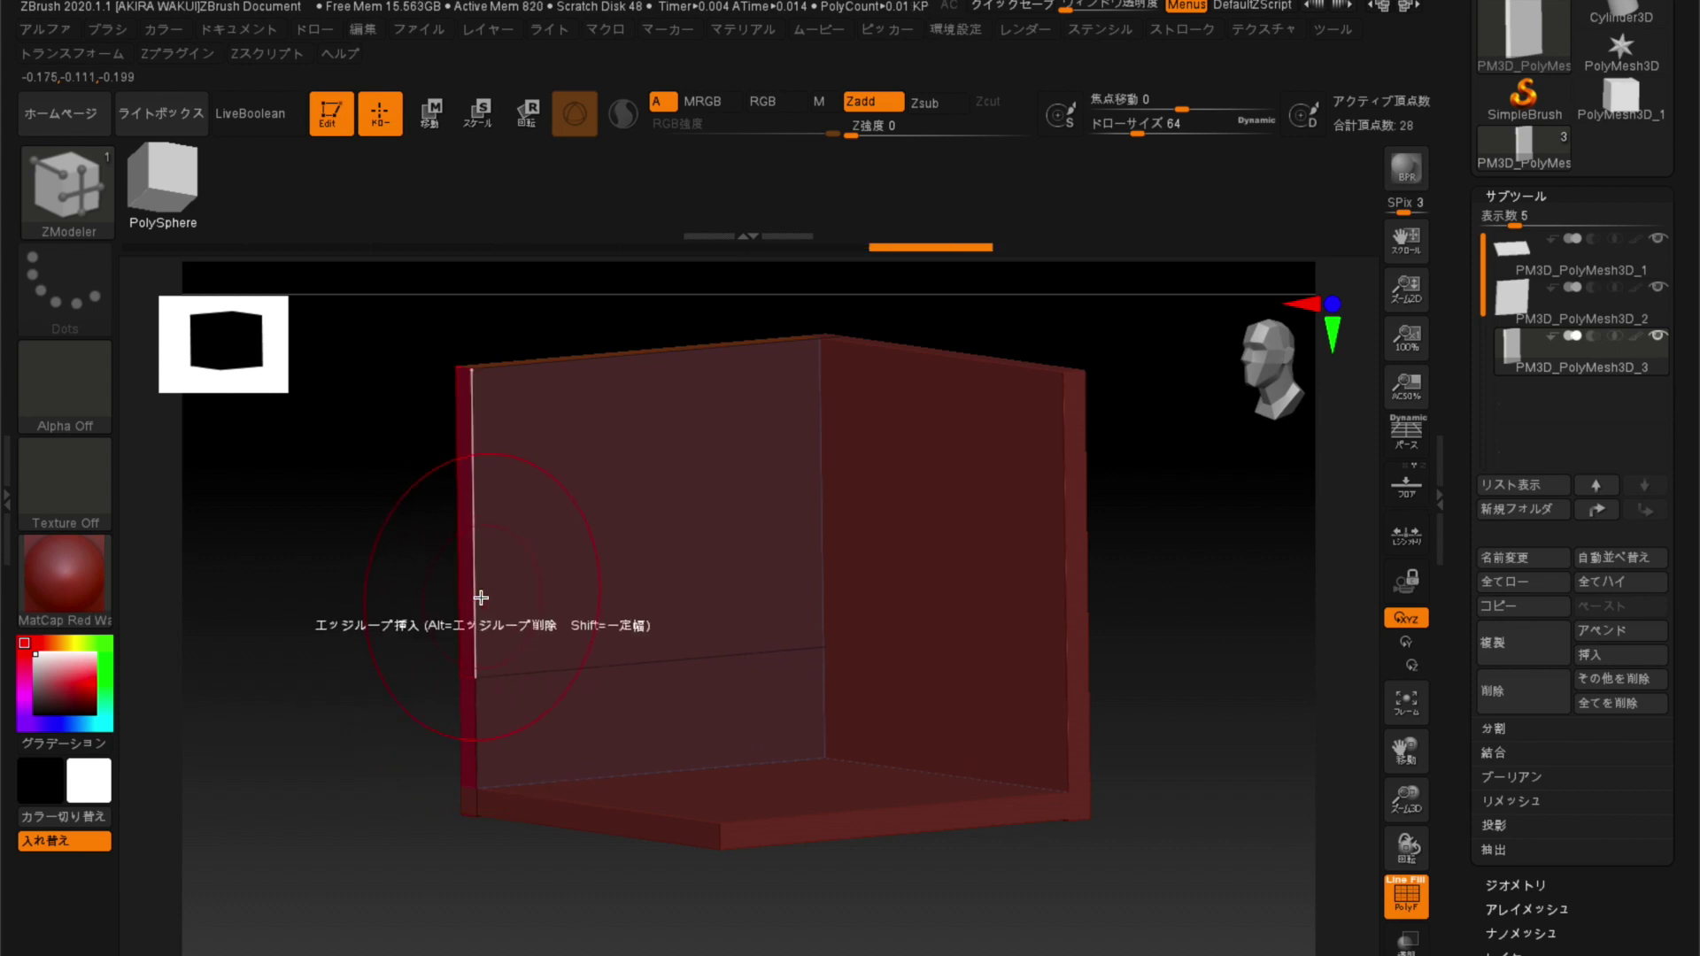
{"action": "left_click", "coordinate": [474, 514]}
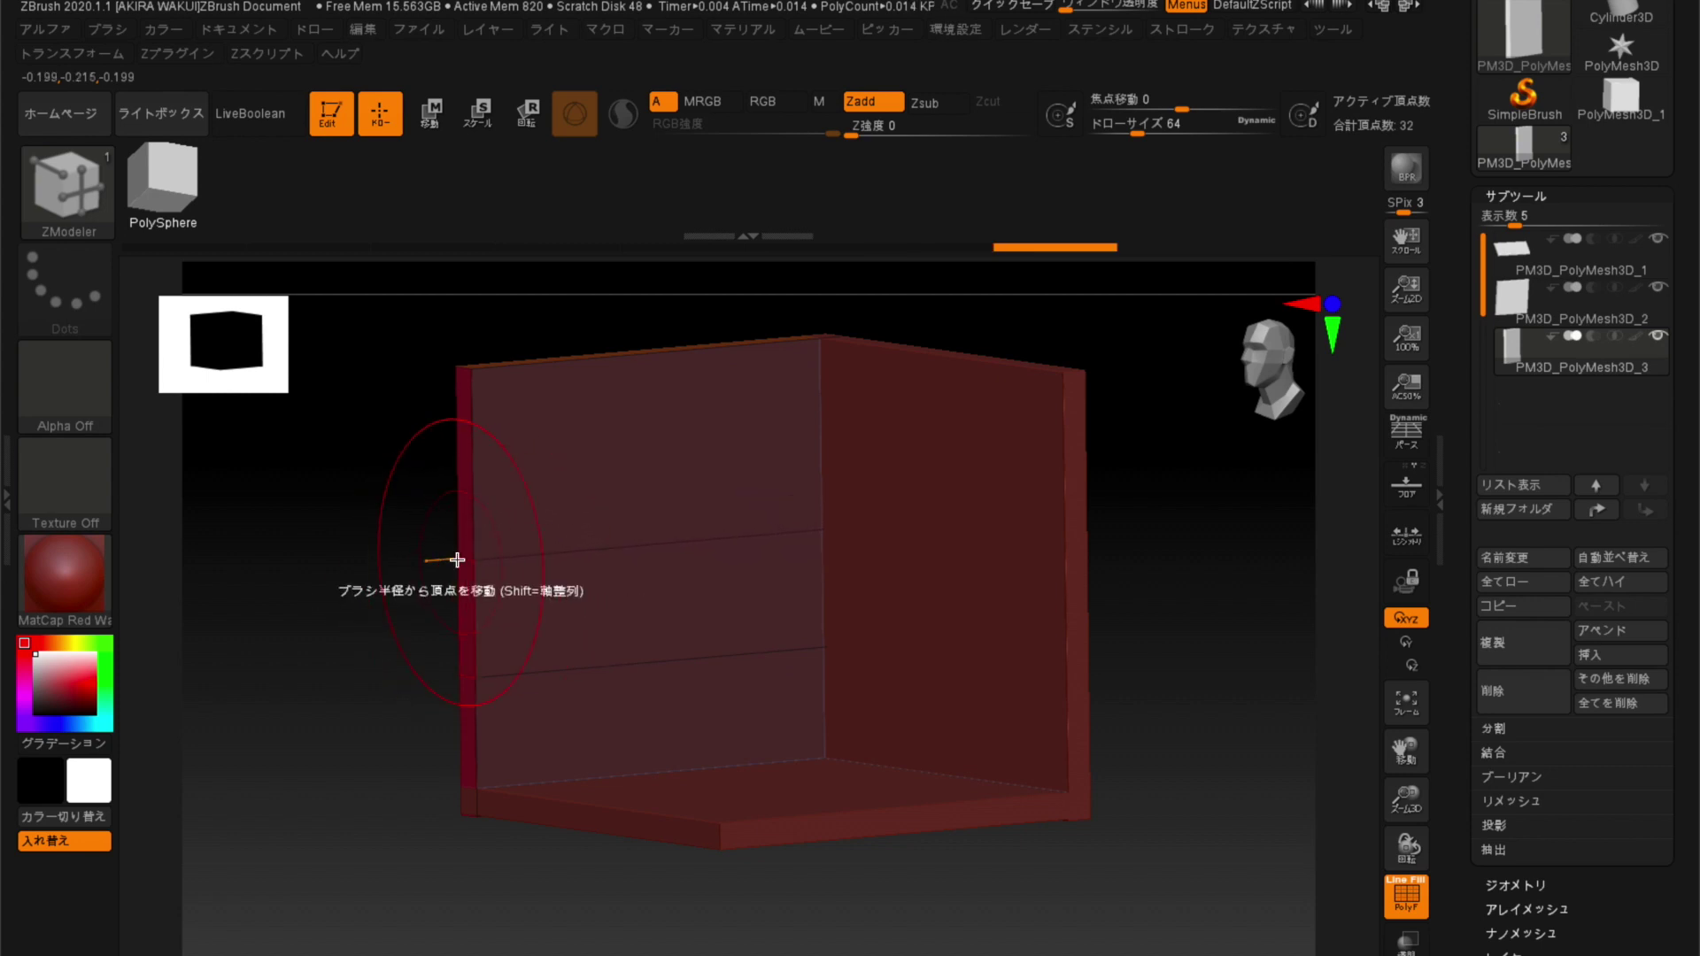
{"action": "left_click_drag", "start_coordinate": [307, 602], "coordinate": [277, 593]}
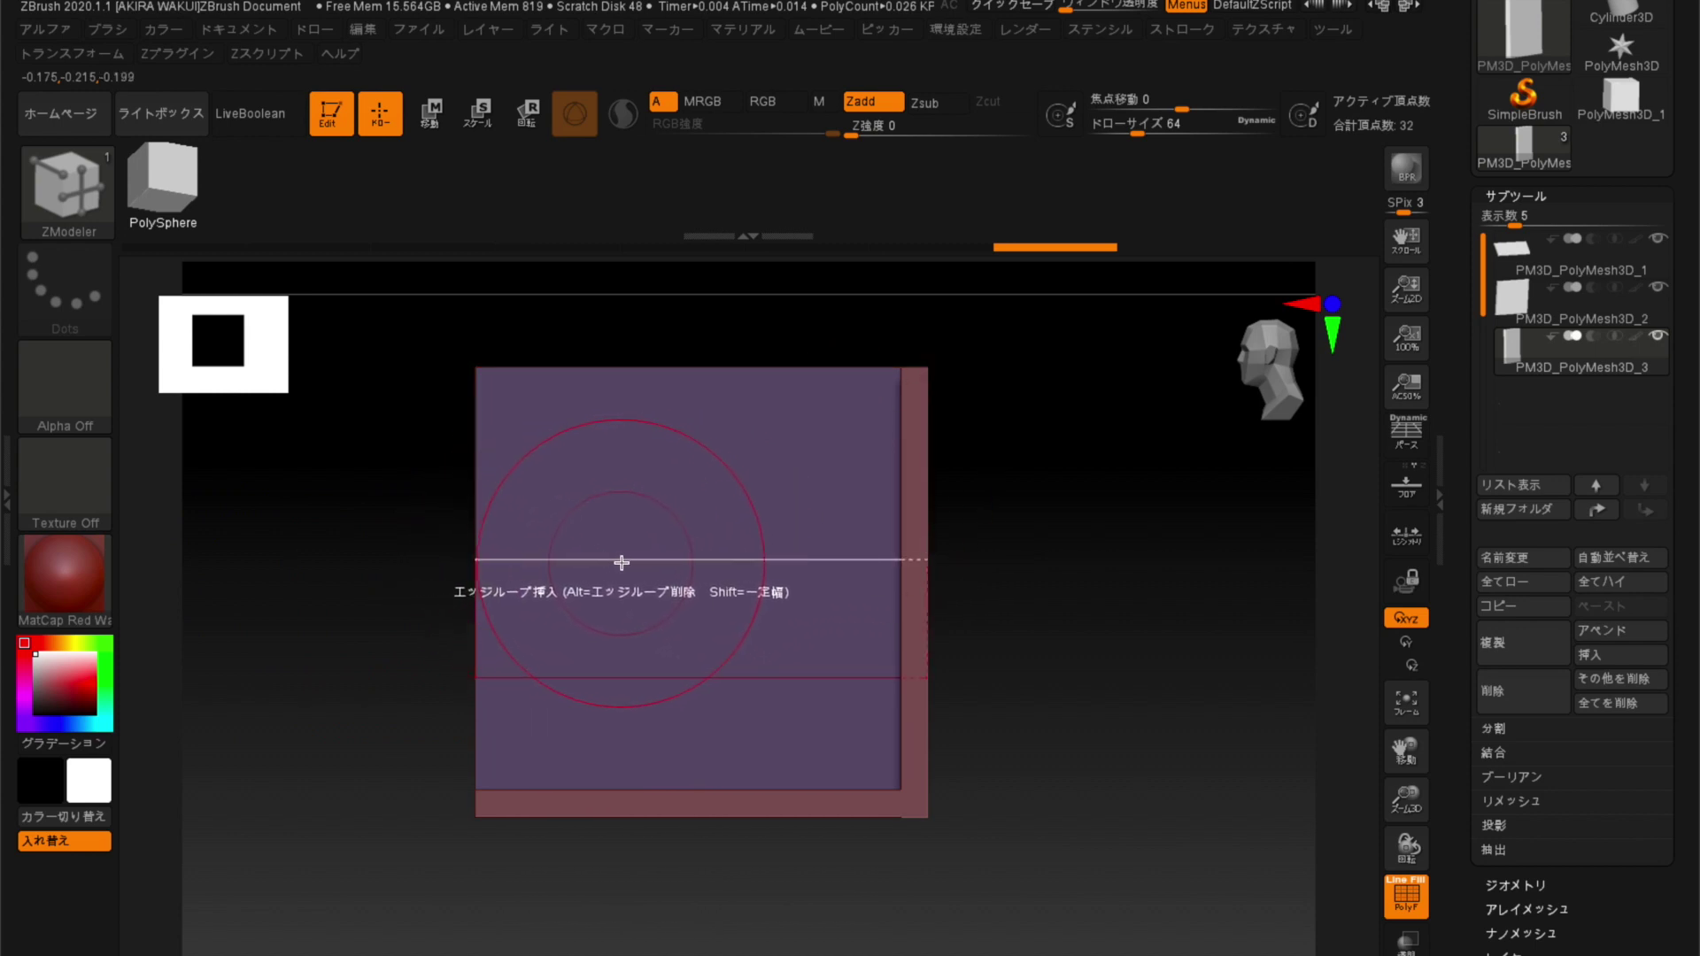
Add two vertical edge loops, replacing a misplaced one, to complete the 3×3 grid.
{"action": "left_click", "coordinate": [537, 560]}
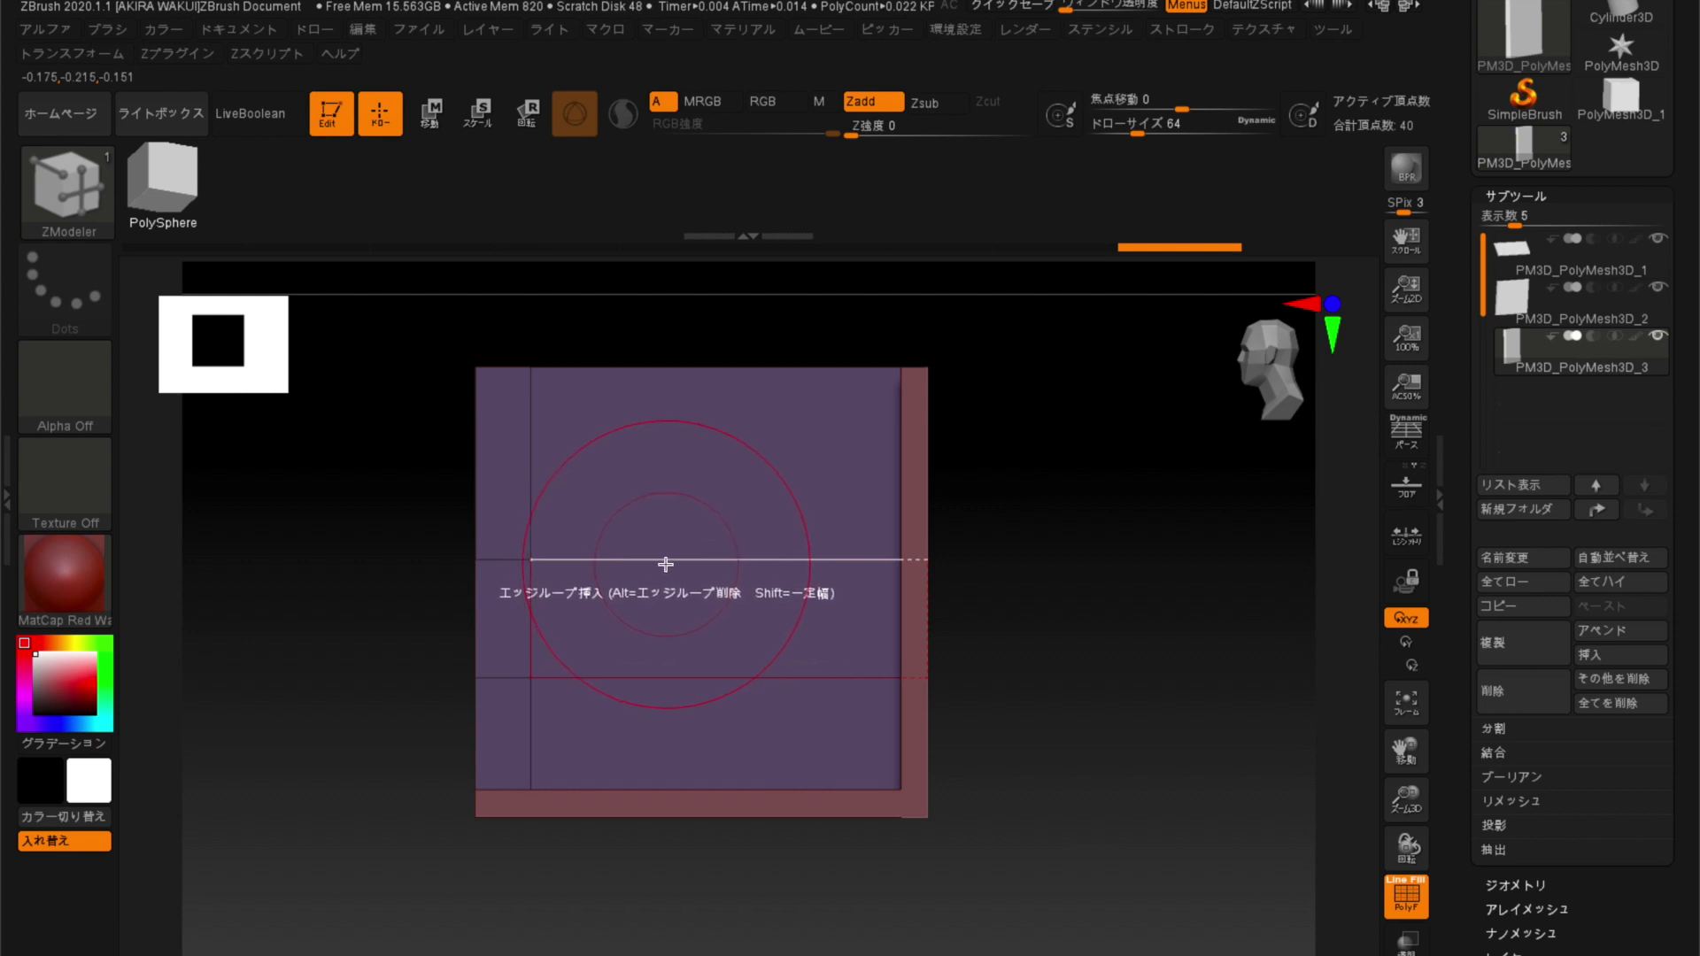
{"action": "key", "text": "ctrl+z"}
{"action": "left_click_drag", "start_coordinate": [819, 559], "coordinate": [828, 558]}
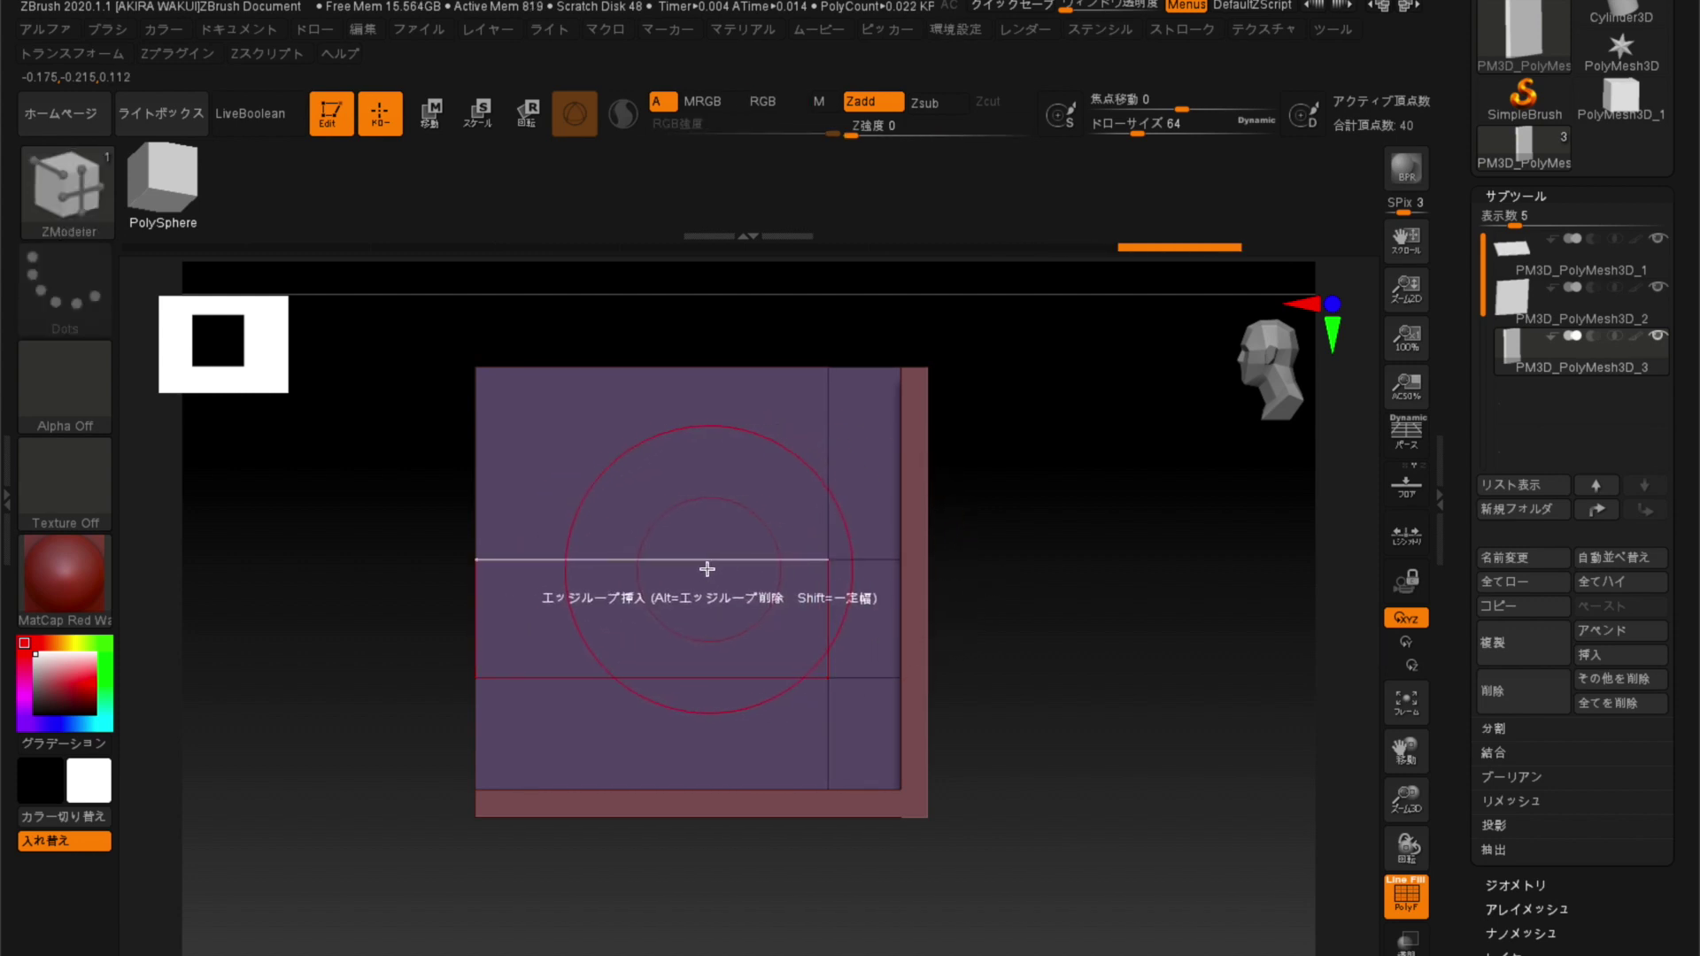
{"action": "left_click_drag", "start_coordinate": [678, 563], "coordinate": [671, 562]}
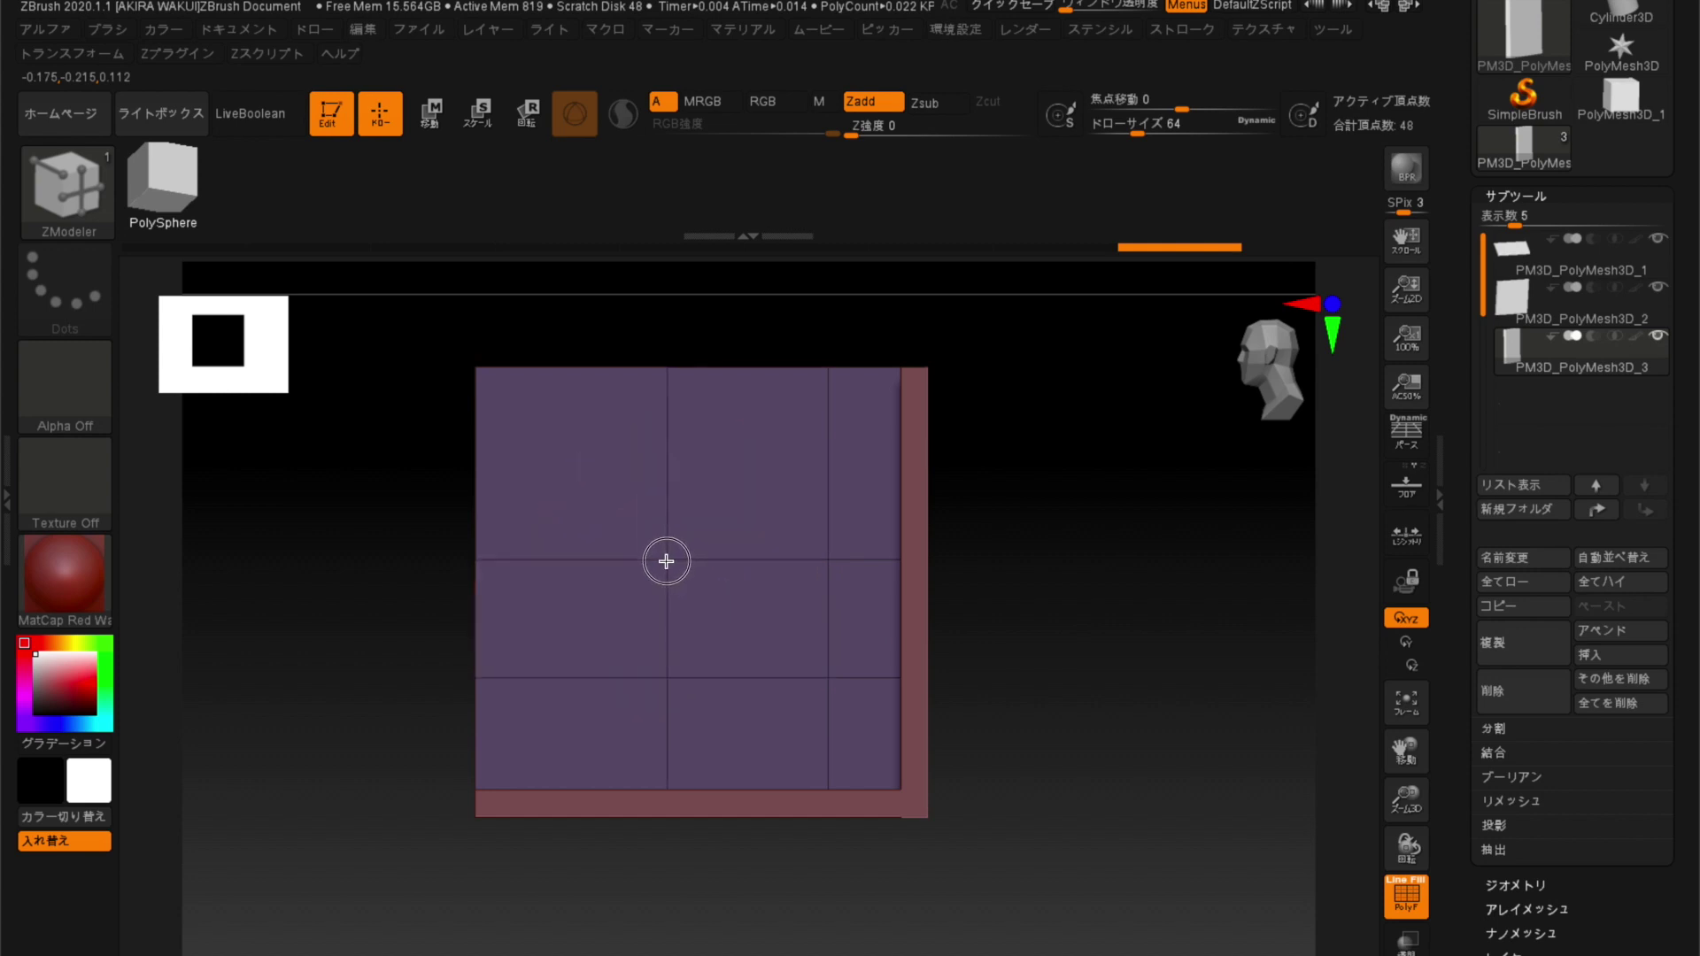
{"action": "mouse_move", "coordinate": [319, 671]}
{"action": "left_mouse_down"}
{"action": "mouse_move", "coordinate": [364, 687]}
{"action": "mouse_move", "coordinate": [417, 630]}
{"action": "mouse_move", "coordinate": [310, 663]}
{"action": "left_mouse_up"}
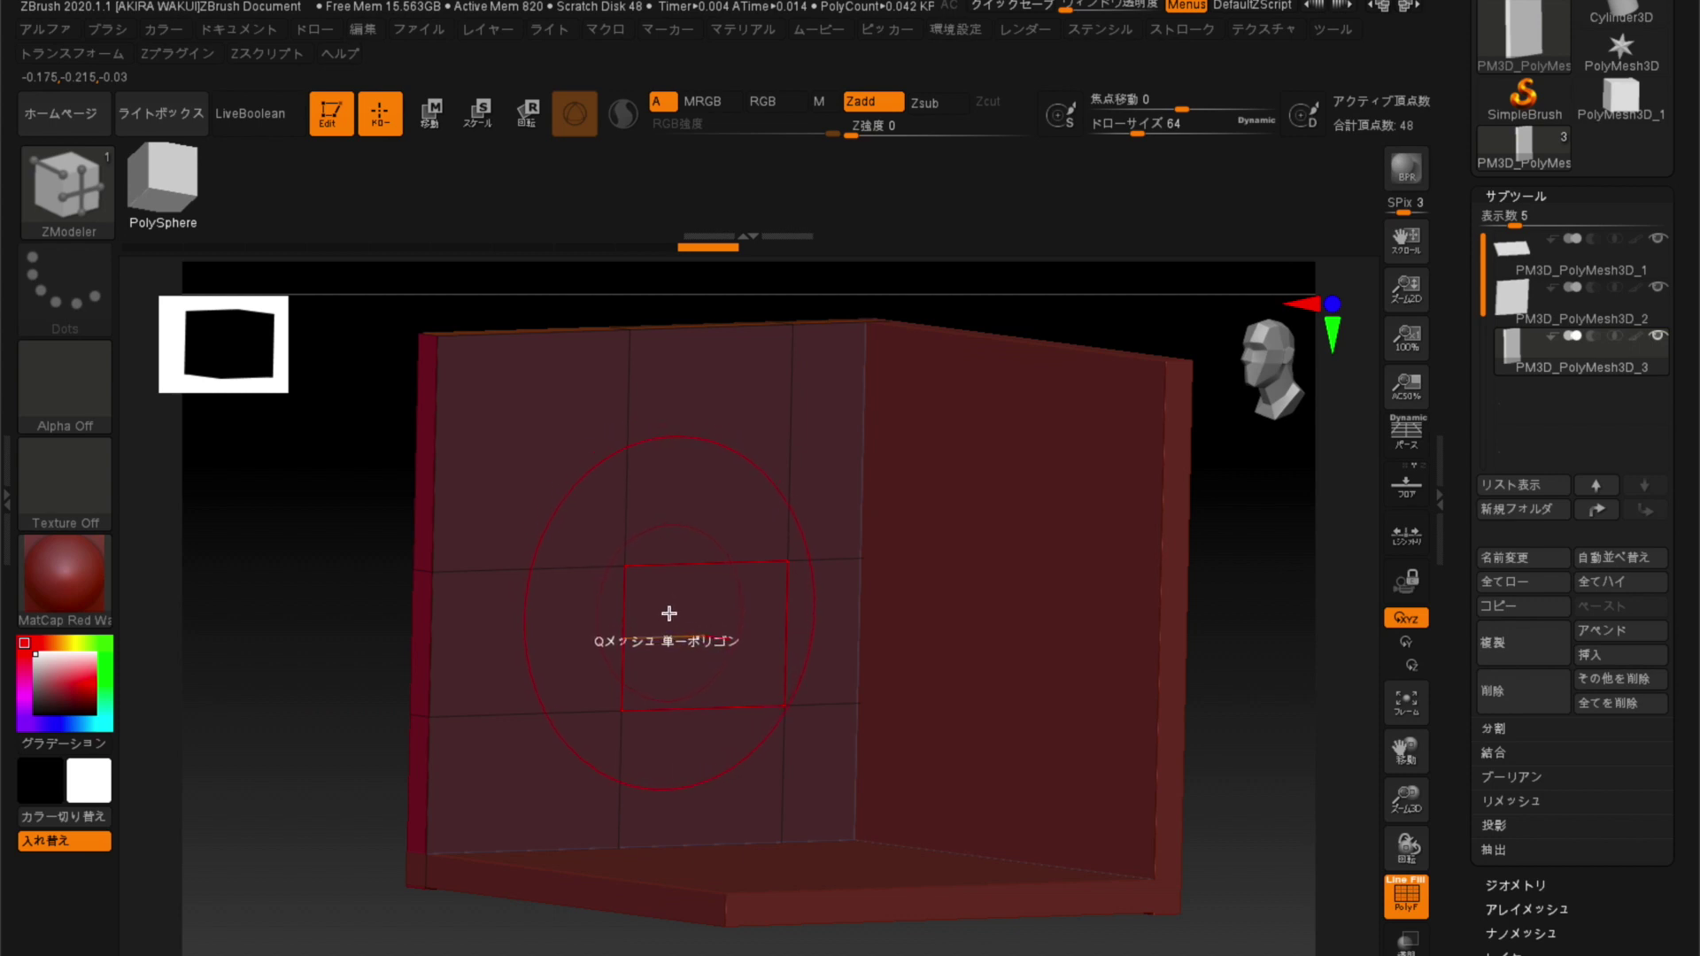
{"action": "mouse_move", "coordinate": [284, 645]}
{"action": "left_mouse_down"}
{"action": "mouse_move", "coordinate": [378, 648]}
{"action": "mouse_move", "coordinate": [306, 645]}
{"action": "left_mouse_up"}
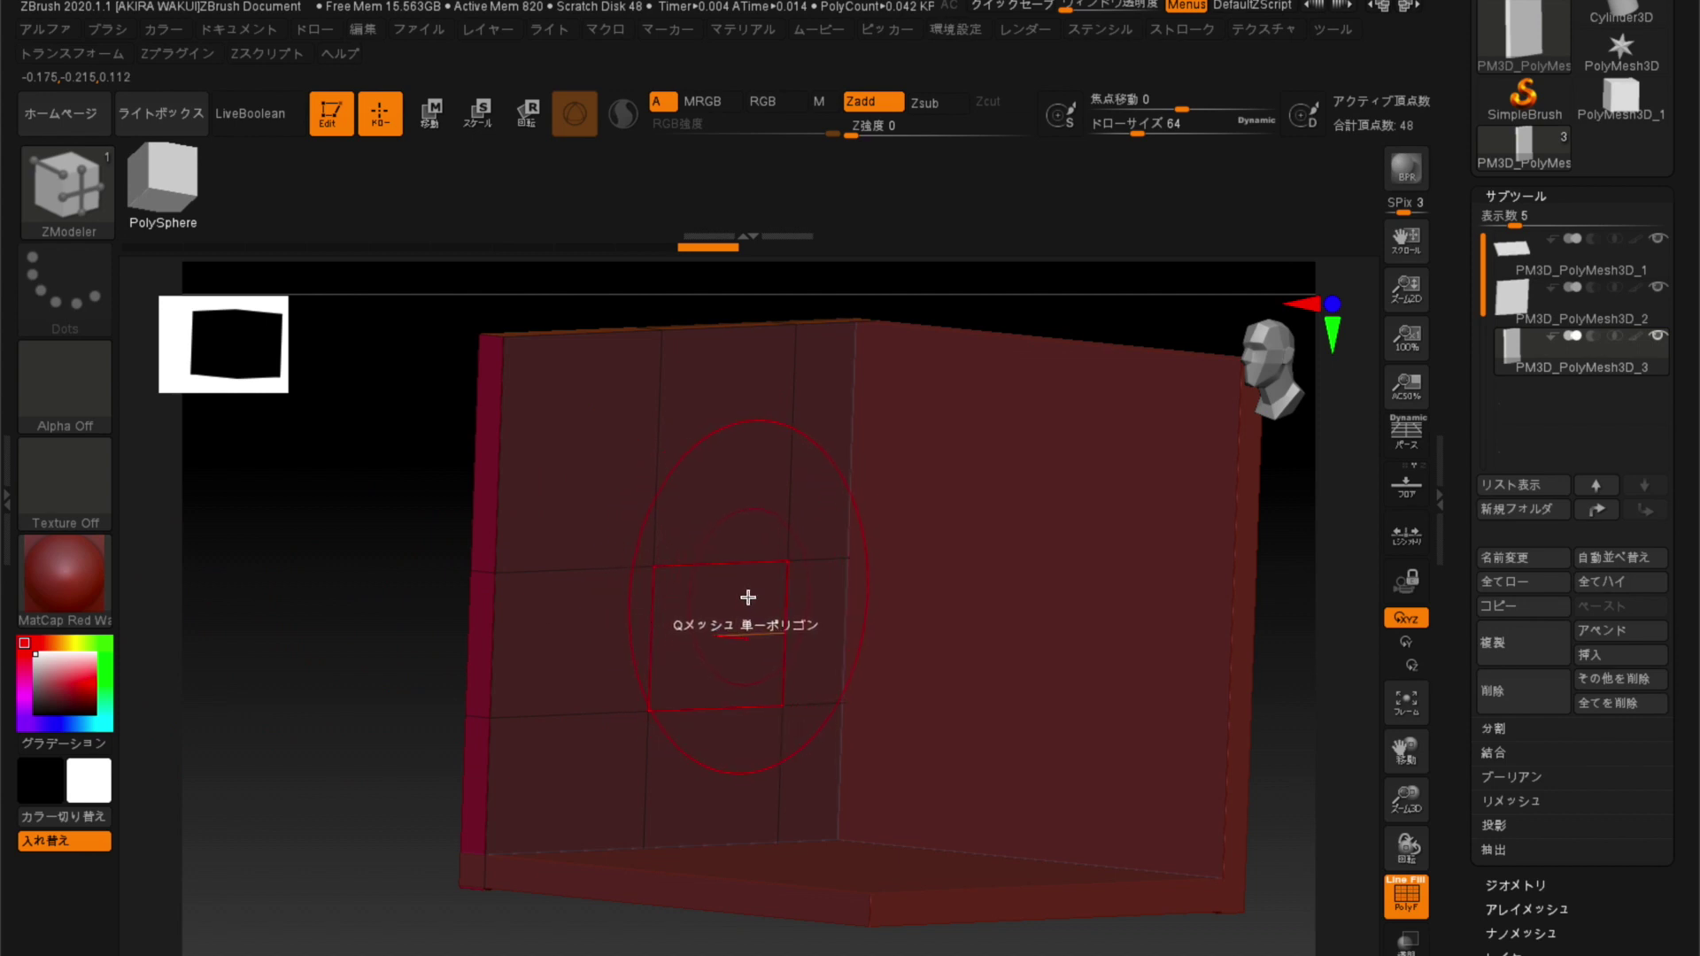
Push the wall's centre panel through into a square window opening, then orbit to inspect it.
{"action": "left_click_drag", "start_coordinate": [748, 600], "coordinate": [709, 595]}
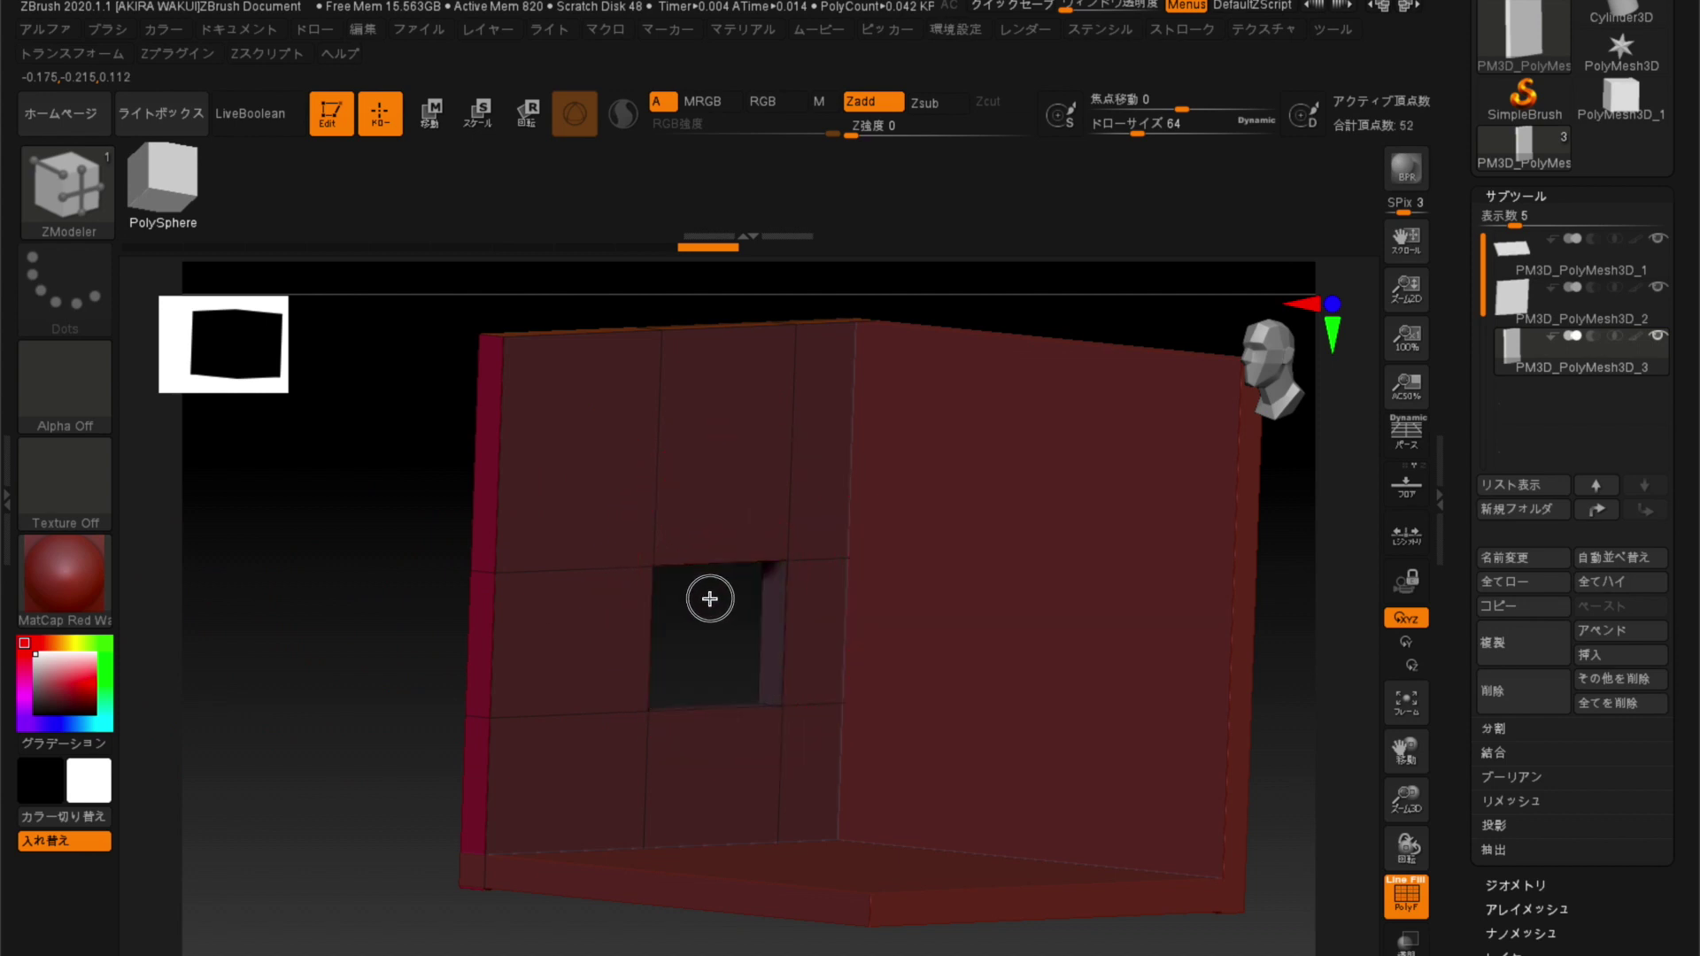
{"action": "mouse_move", "coordinate": [371, 652]}
{"action": "left_mouse_down"}
{"action": "mouse_move", "coordinate": [303, 626]}
{"action": "mouse_move", "coordinate": [315, 676]}
{"action": "mouse_move", "coordinate": [334, 675]}
{"action": "left_mouse_up"}
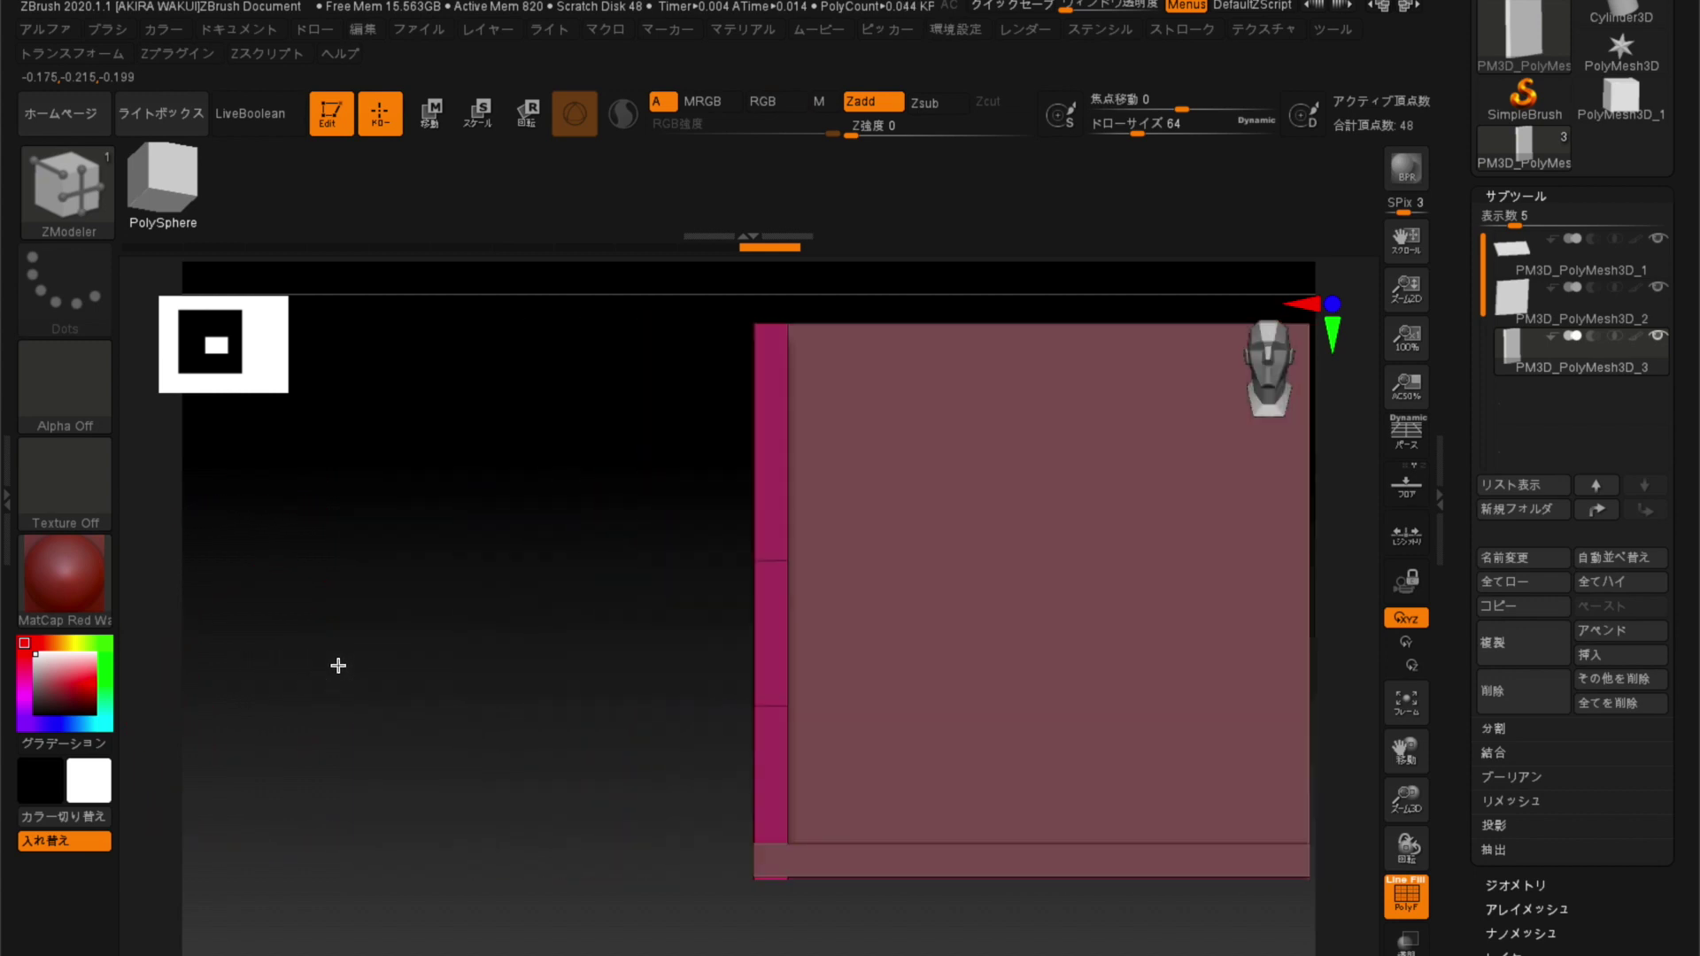
{"action": "mouse_move", "coordinate": [379, 617]}
{"action": "left_mouse_down", "text": "shift"}
{"action": "mouse_move", "coordinate": [357, 637]}
{"action": "mouse_move", "coordinate": [391, 629]}
{"action": "mouse_move", "coordinate": [258, 577]}
{"action": "left_mouse_up", "text": "shift"}
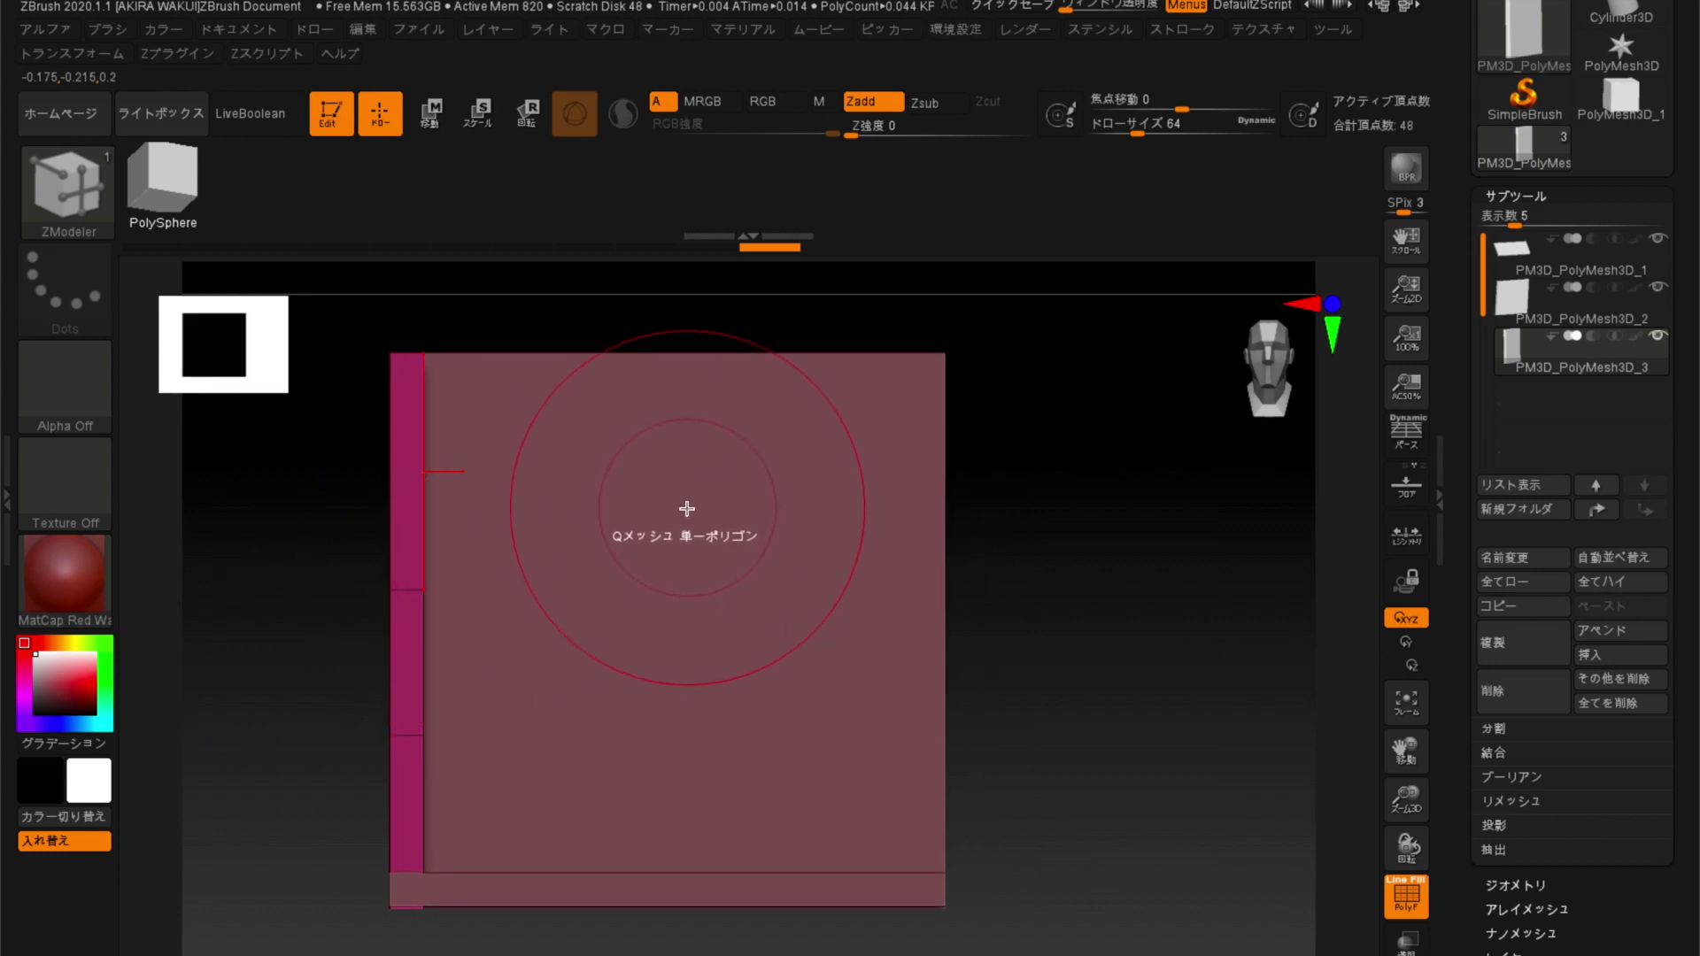
{"action": "left_click_drag", "start_coordinate": [307, 561], "coordinate": [292, 577]}
{"action": "left_click_drag", "start_coordinate": [986, 513], "coordinate": [1452, 562]}
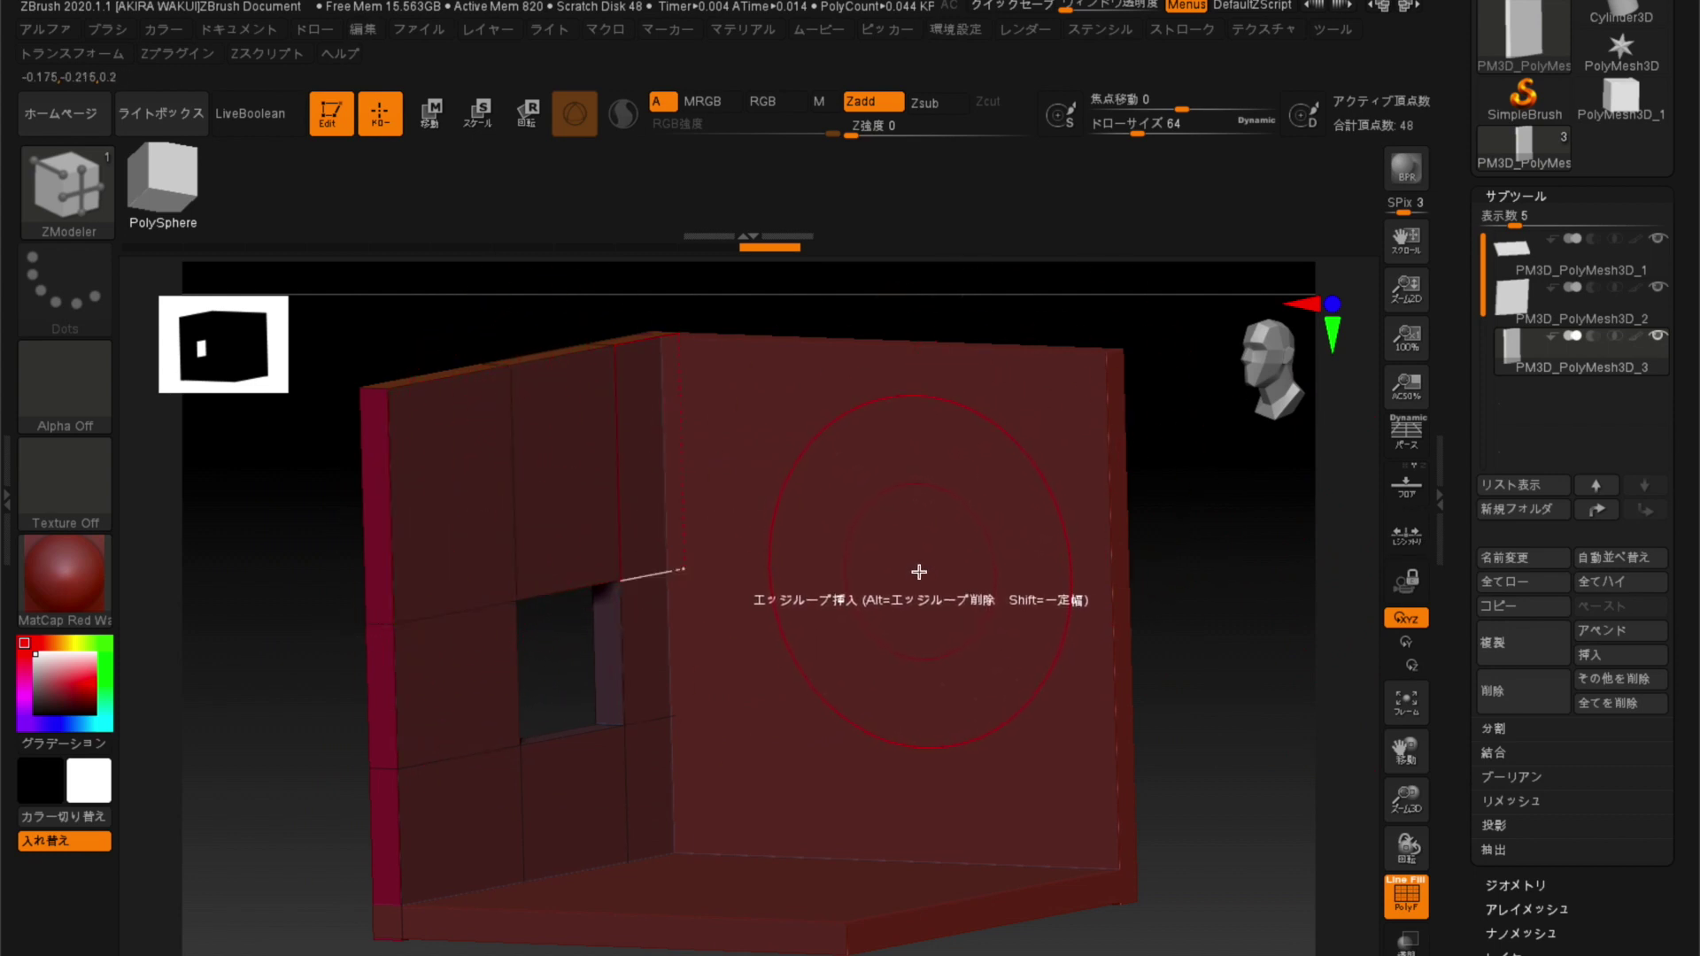
Cycle through the back wall, window wall and floor SubTools.
{"action": "left_click", "coordinate": [936, 529], "text": "alt"}
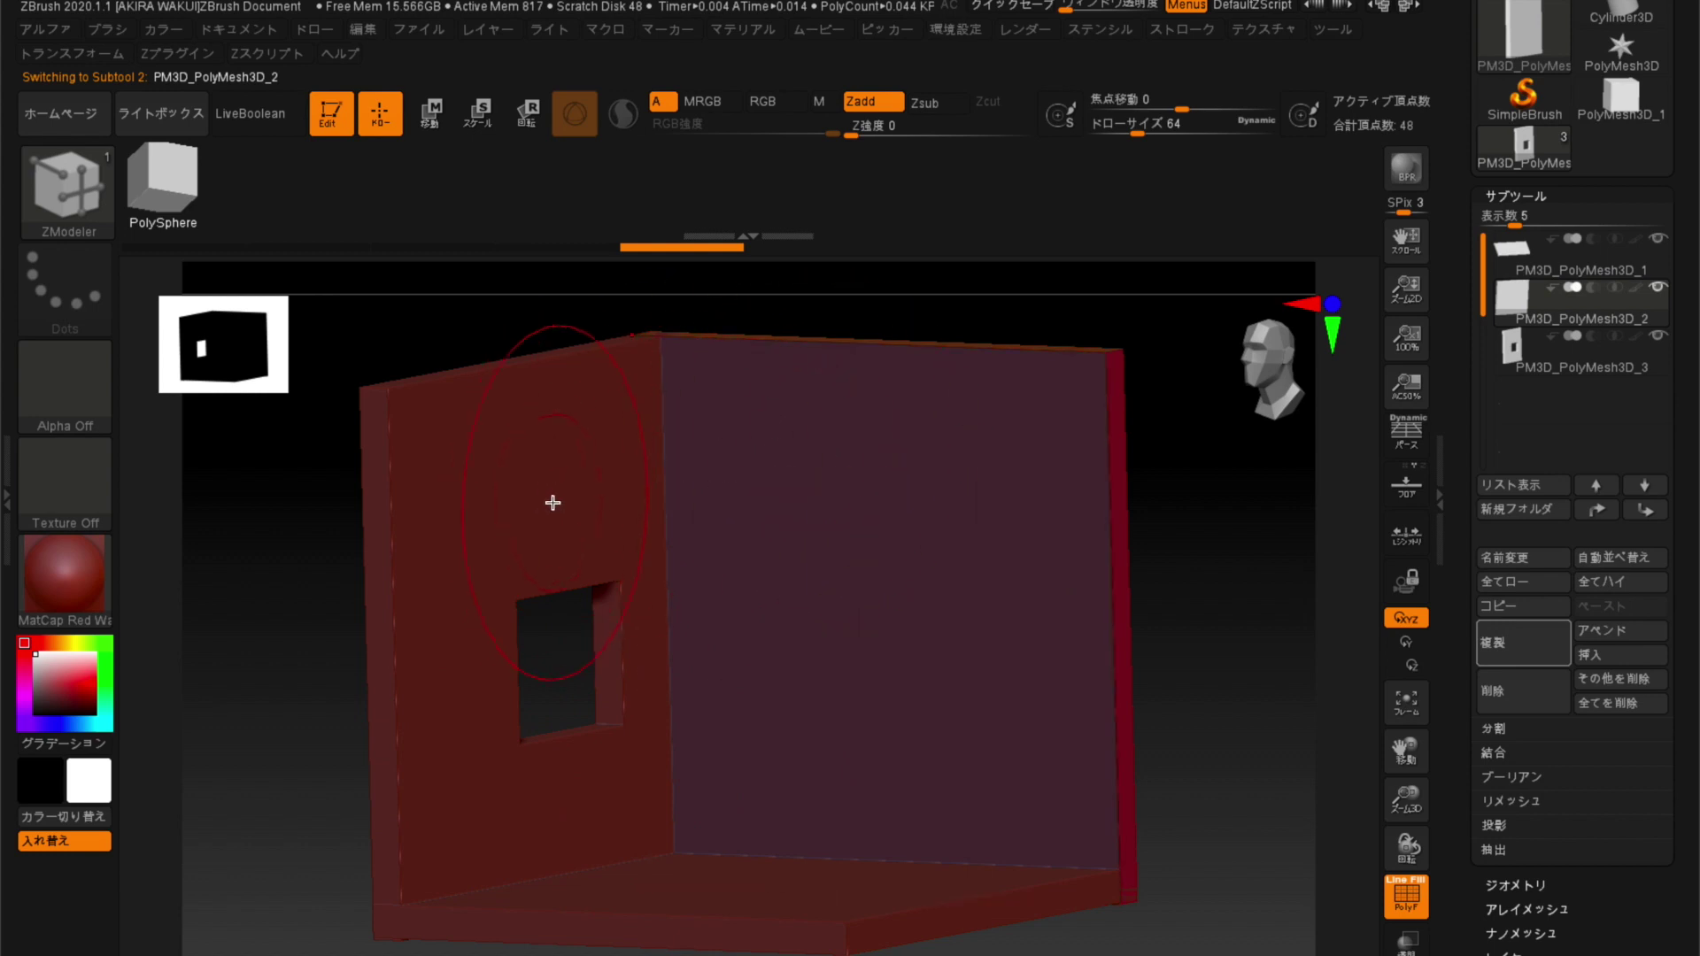
{"action": "left_click", "coordinate": [685, 494], "text": "alt"}
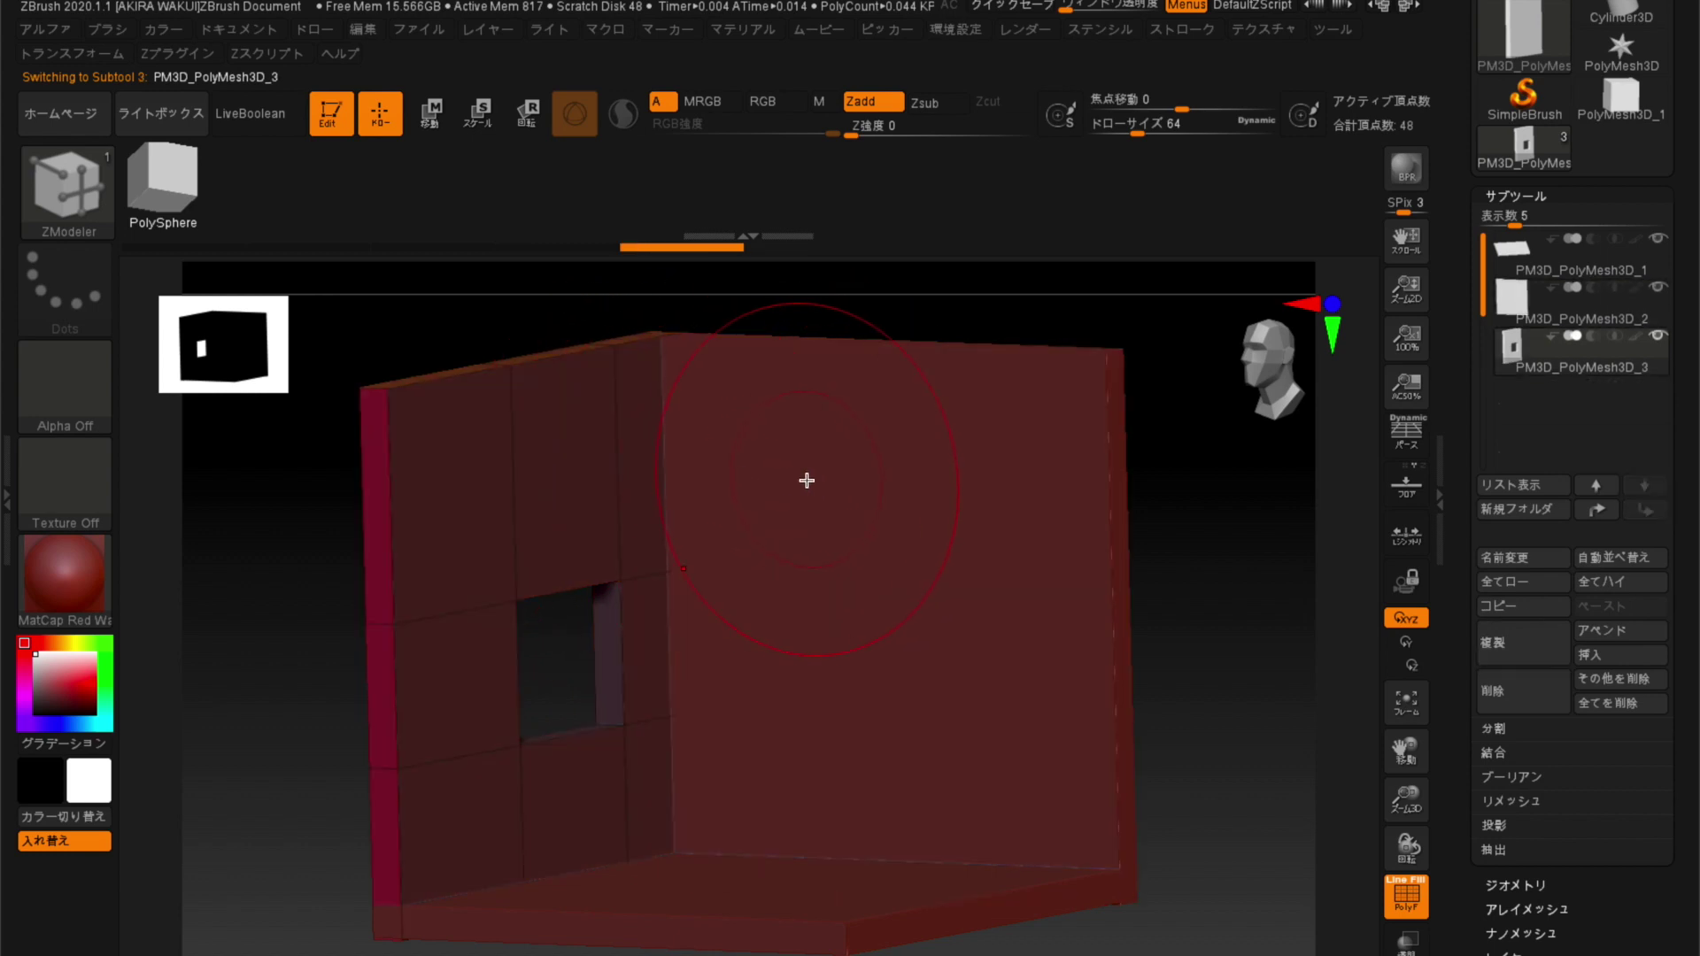
{"action": "left_click", "coordinate": [550, 501], "text": "alt"}
{"action": "left_click", "coordinate": [699, 879], "text": "alt"}
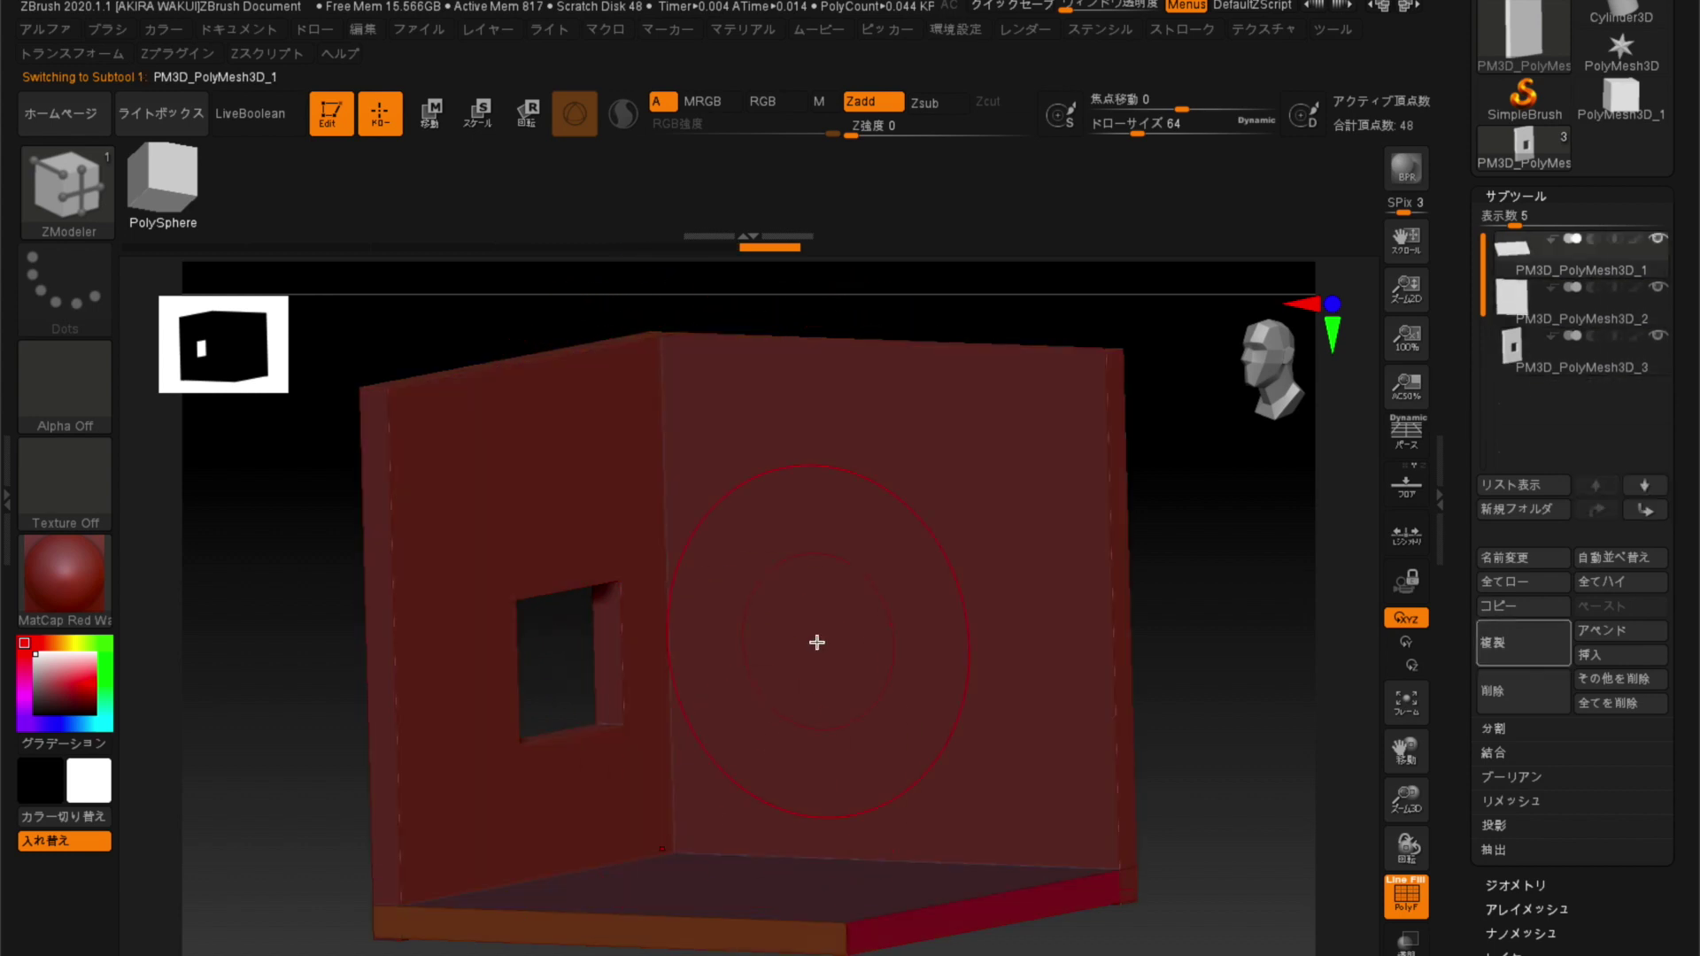
{"action": "left_click", "coordinate": [759, 586], "text": "alt"}
{"action": "left_click", "coordinate": [549, 501], "text": "alt"}
{"action": "left_click", "coordinate": [868, 505], "text": "alt"}
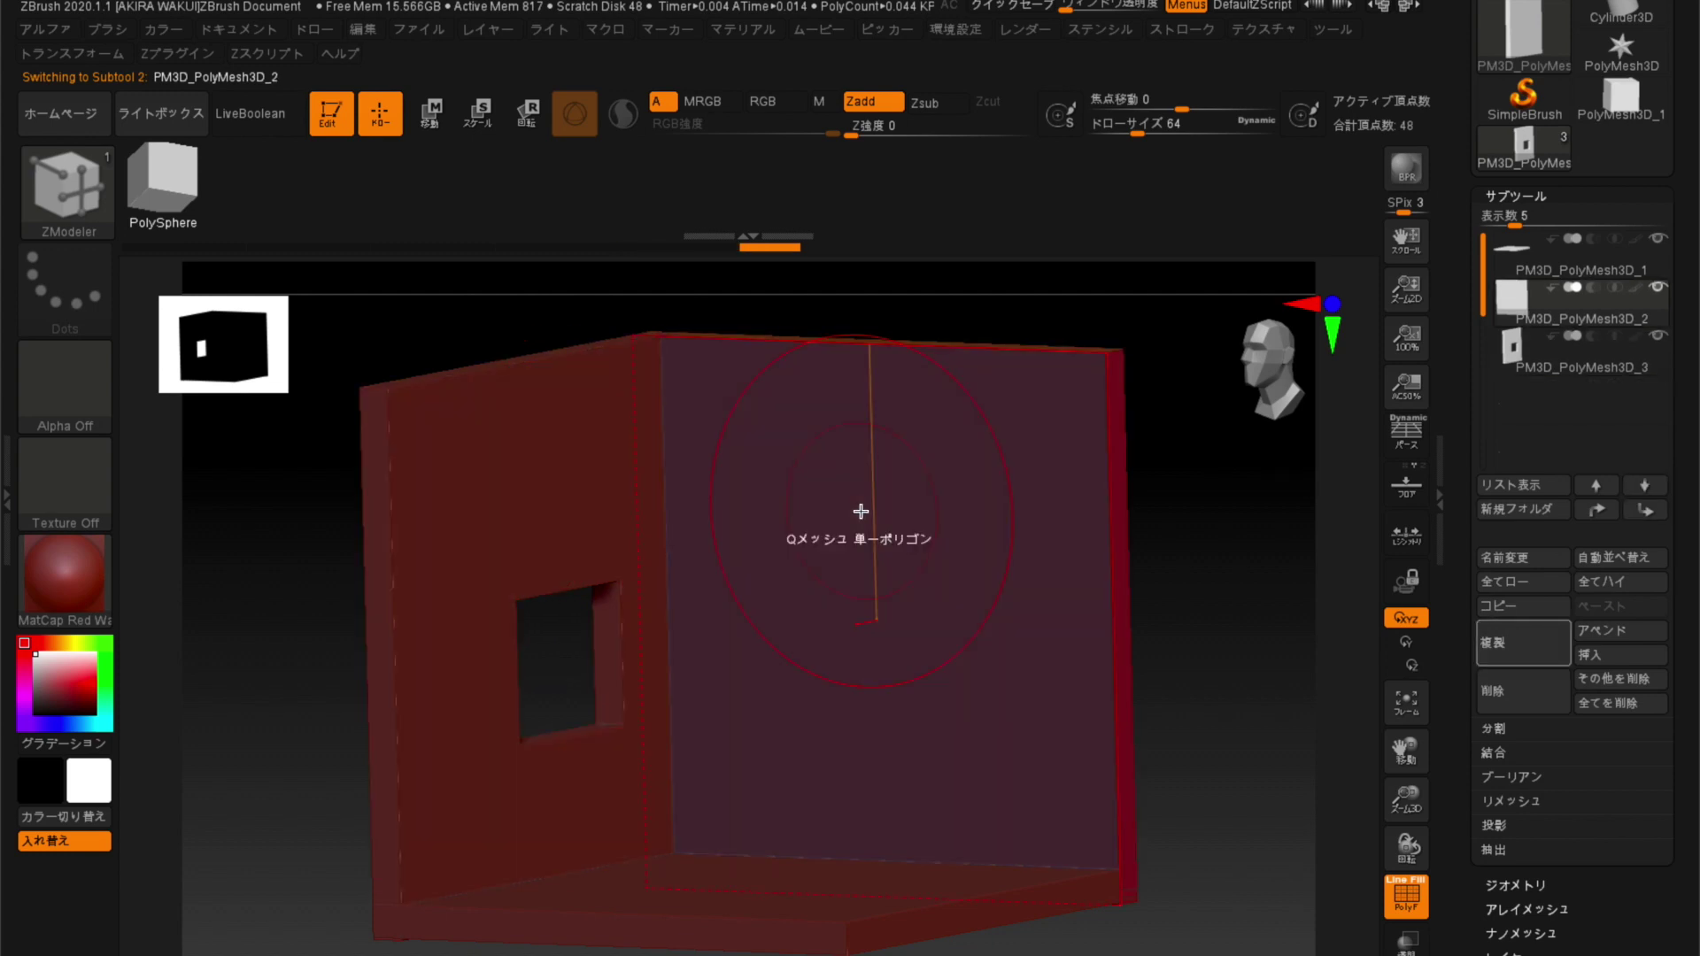
Settle on the PM3D_PolyMesh3D_2 back wall SubTool and pan to frame it front-on.
{"action": "left_click", "coordinate": [571, 476], "text": "alt"}
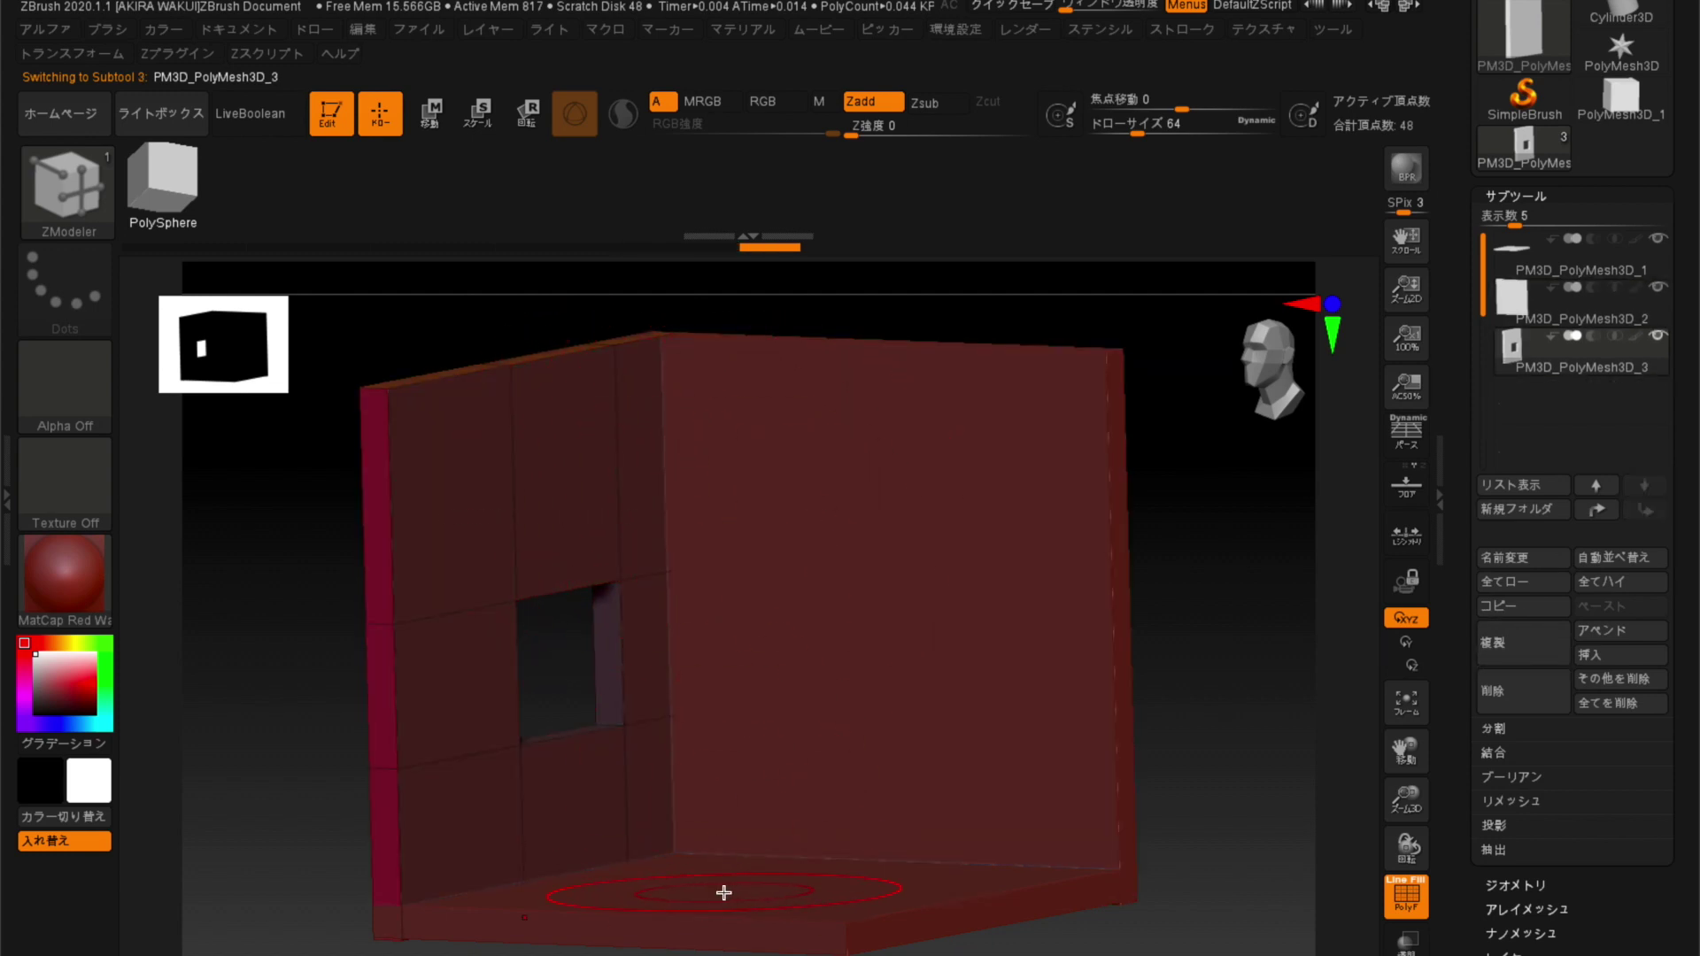
{"action": "left_click", "coordinate": [721, 890], "text": "alt"}
{"action": "left_click", "coordinate": [529, 535], "text": "alt"}
{"action": "left_click", "coordinate": [871, 511], "text": "alt"}
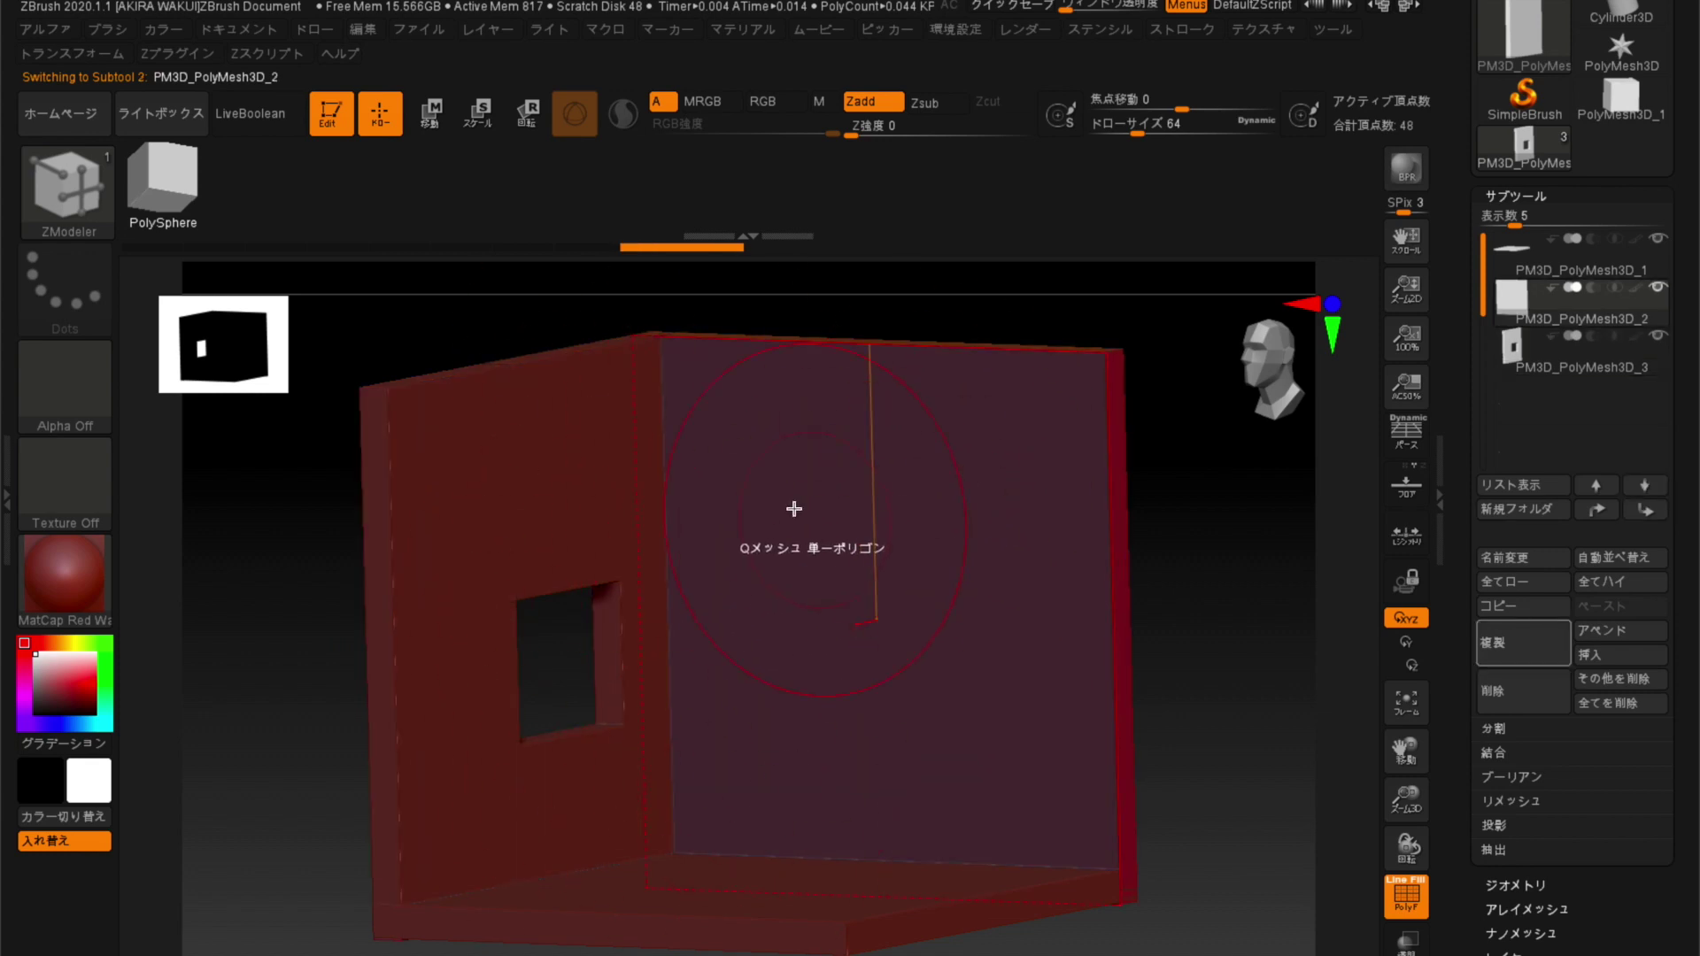
{"action": "left_click", "coordinate": [524, 522], "text": "alt"}
{"action": "left_click", "coordinate": [728, 903], "text": "alt"}
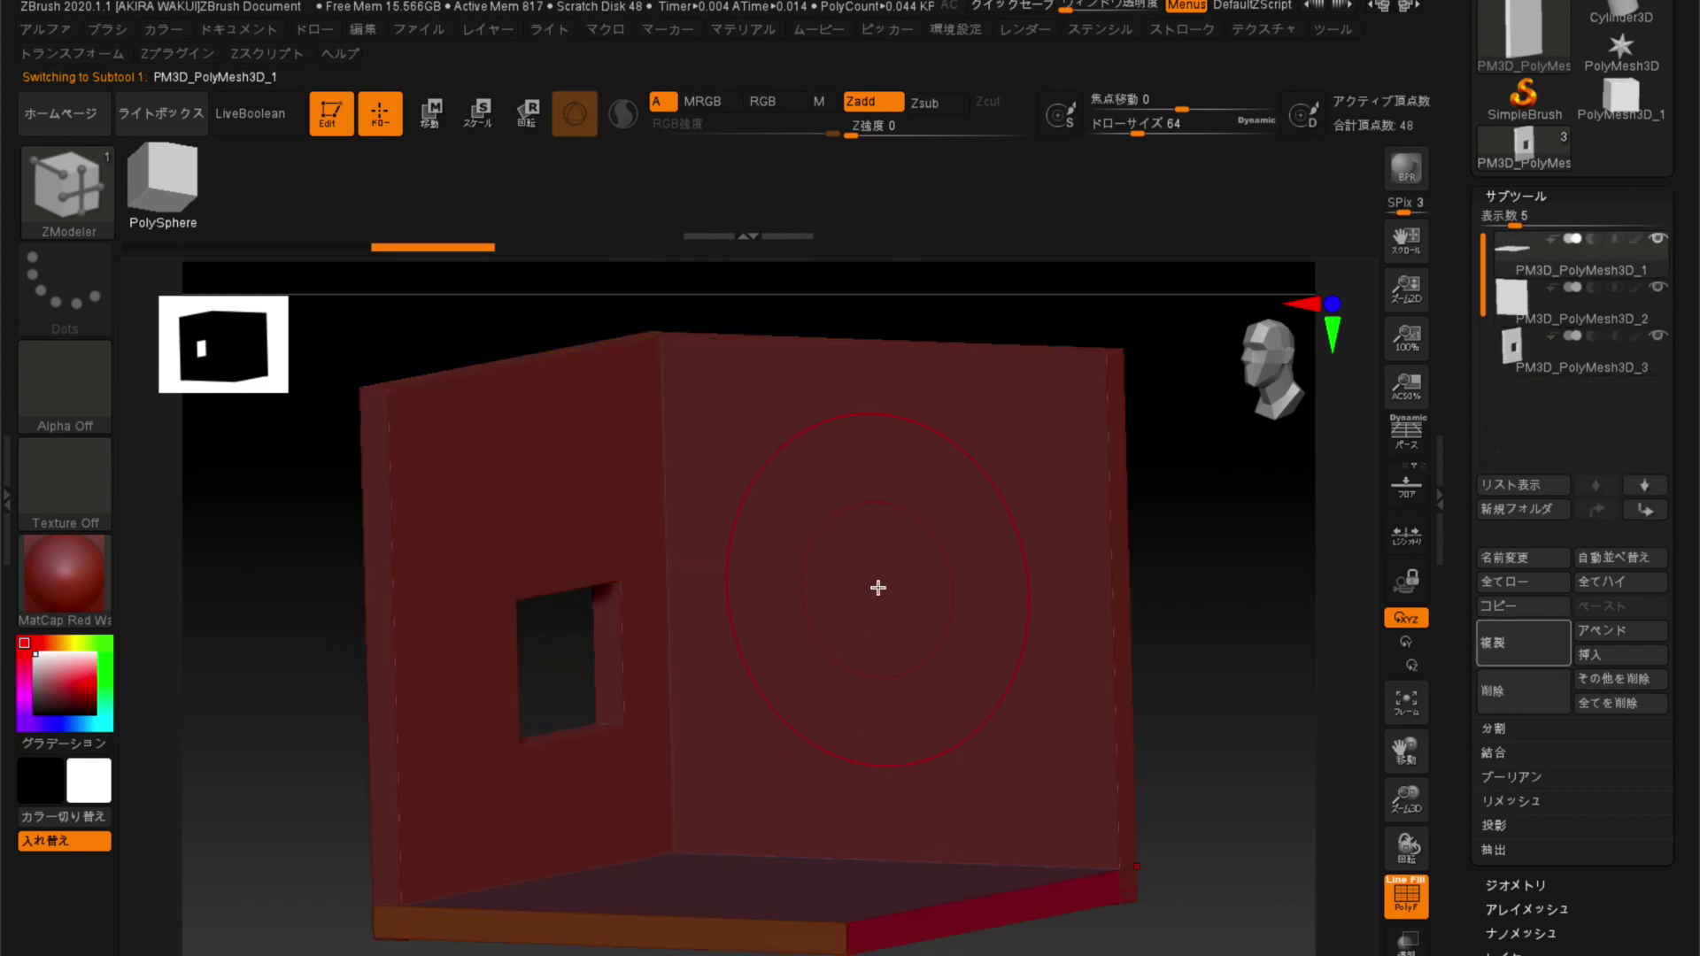
{"action": "left_click", "coordinate": [876, 578], "text": "alt"}
{"action": "mouse_move", "coordinate": [1171, 517]}
{"action": "left_mouse_down", "text": "alt"}
{"action": "mouse_move", "coordinate": [1093, 519]}
{"action": "mouse_move", "coordinate": [1081, 617]}
{"action": "mouse_move", "coordinate": [1127, 619]}
{"action": "left_mouse_up", "text": "alt"}
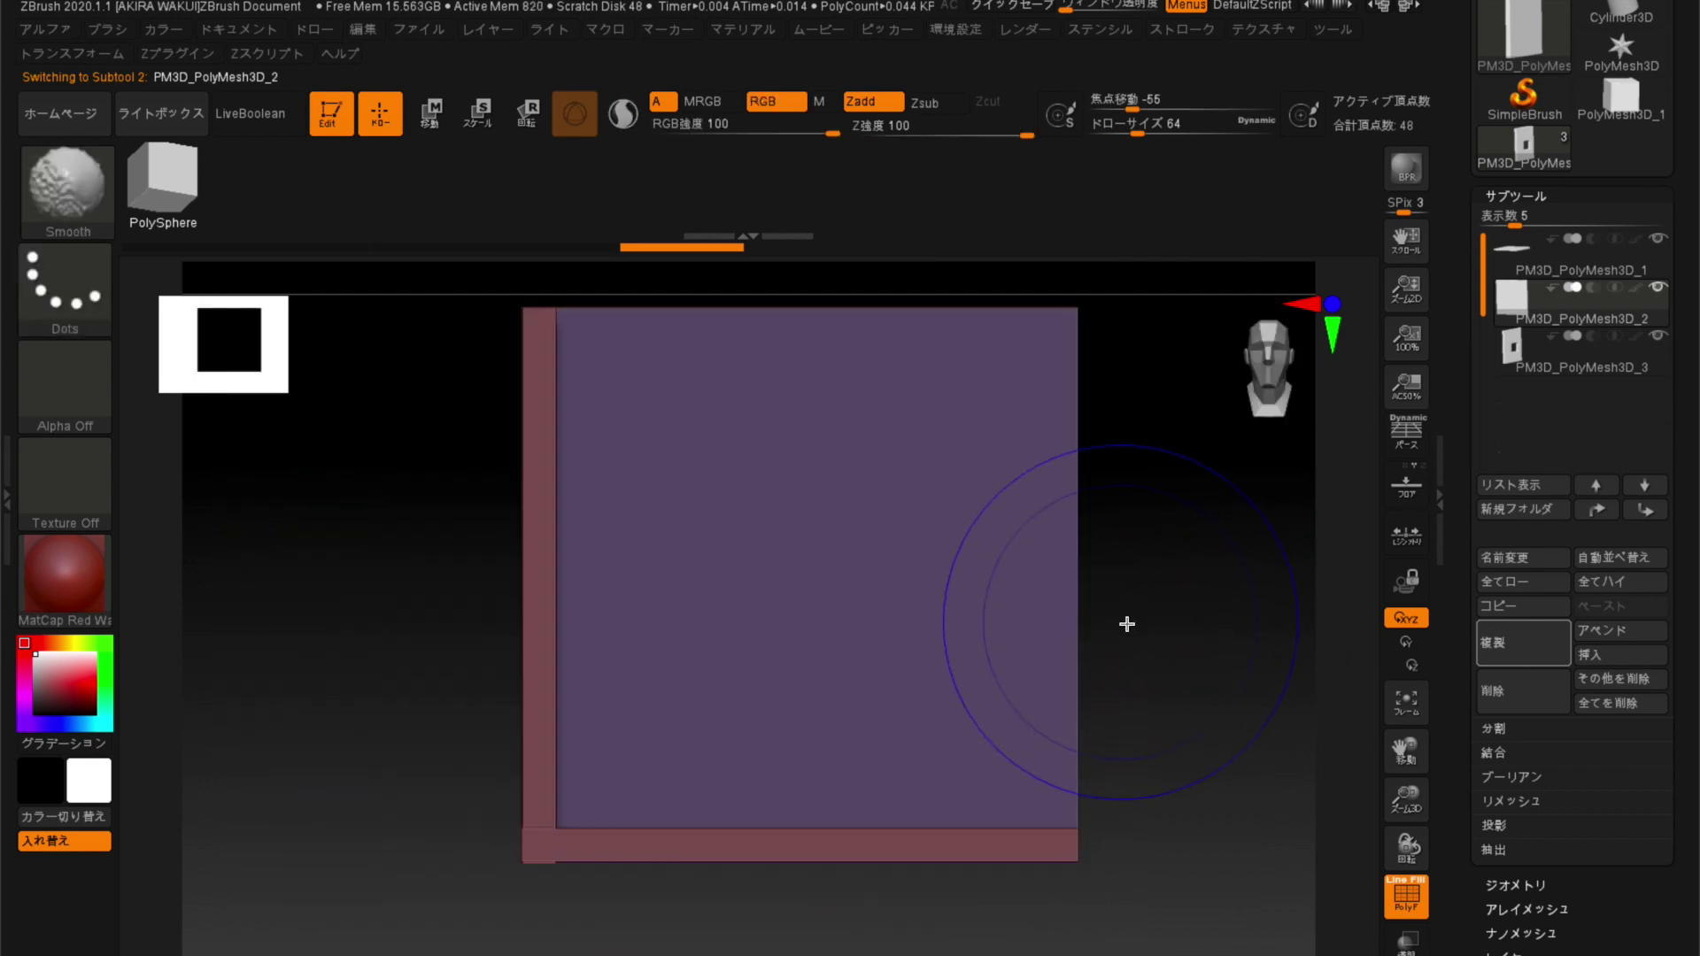
{"action": "key", "text": "space"}
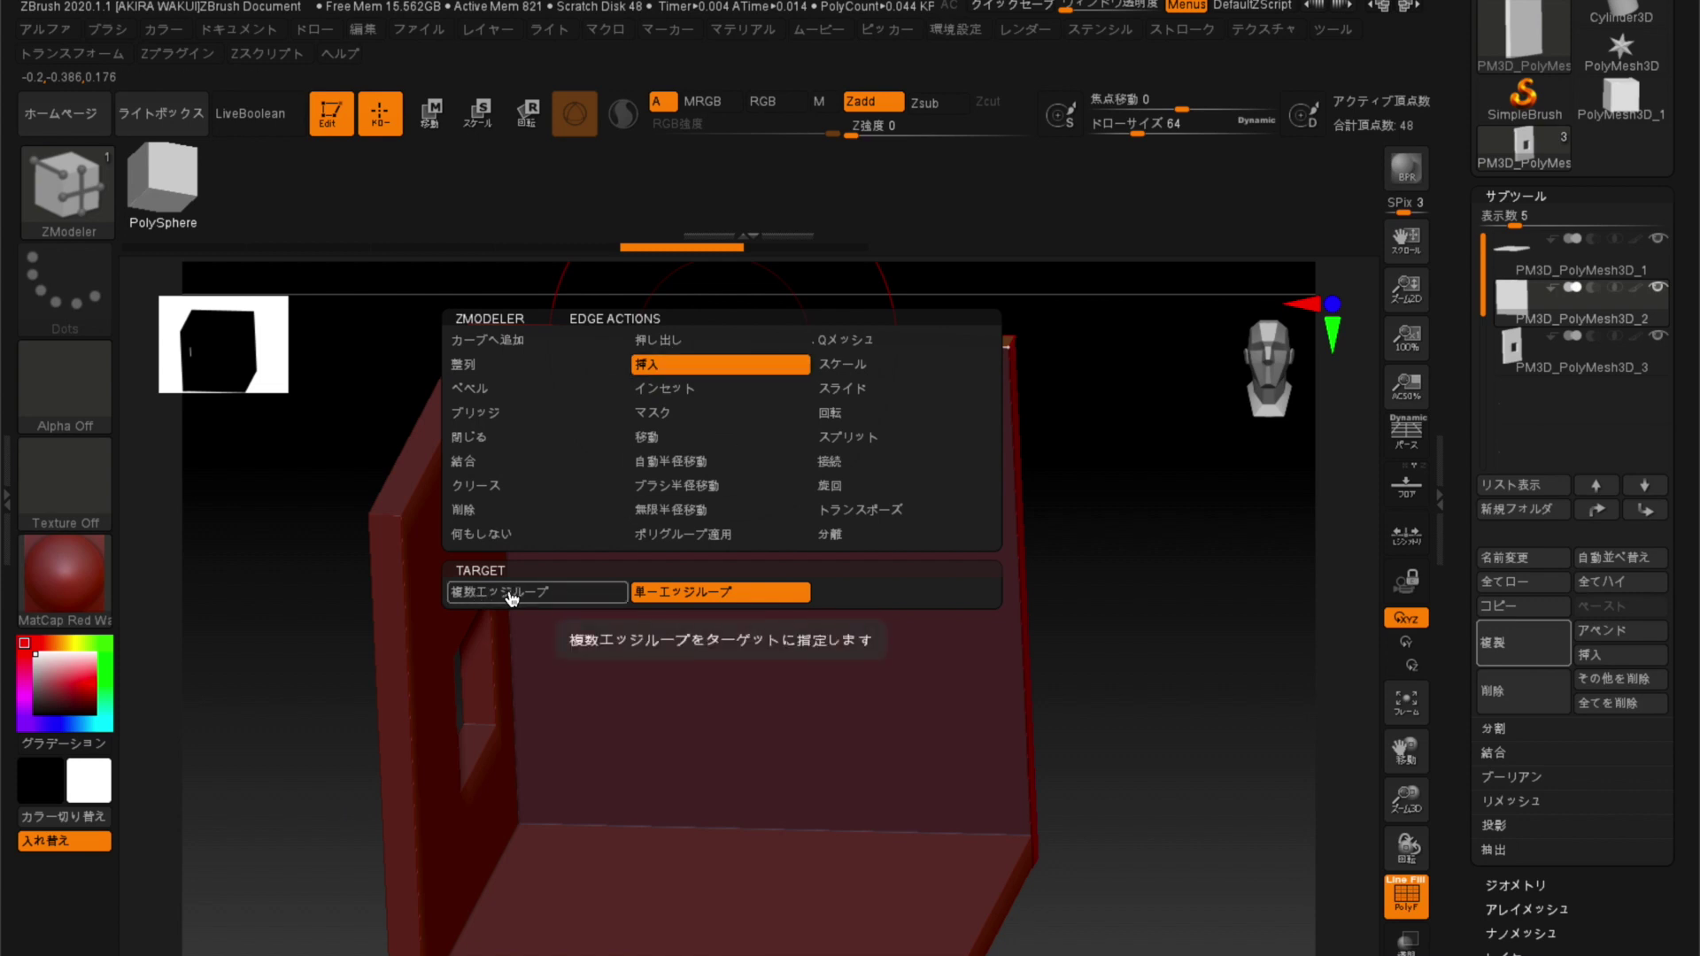
Insert evenly spaced vertical edge loops across the back wall using the Multiple Edge Loops target.
{"action": "left_click", "coordinate": [478, 598]}
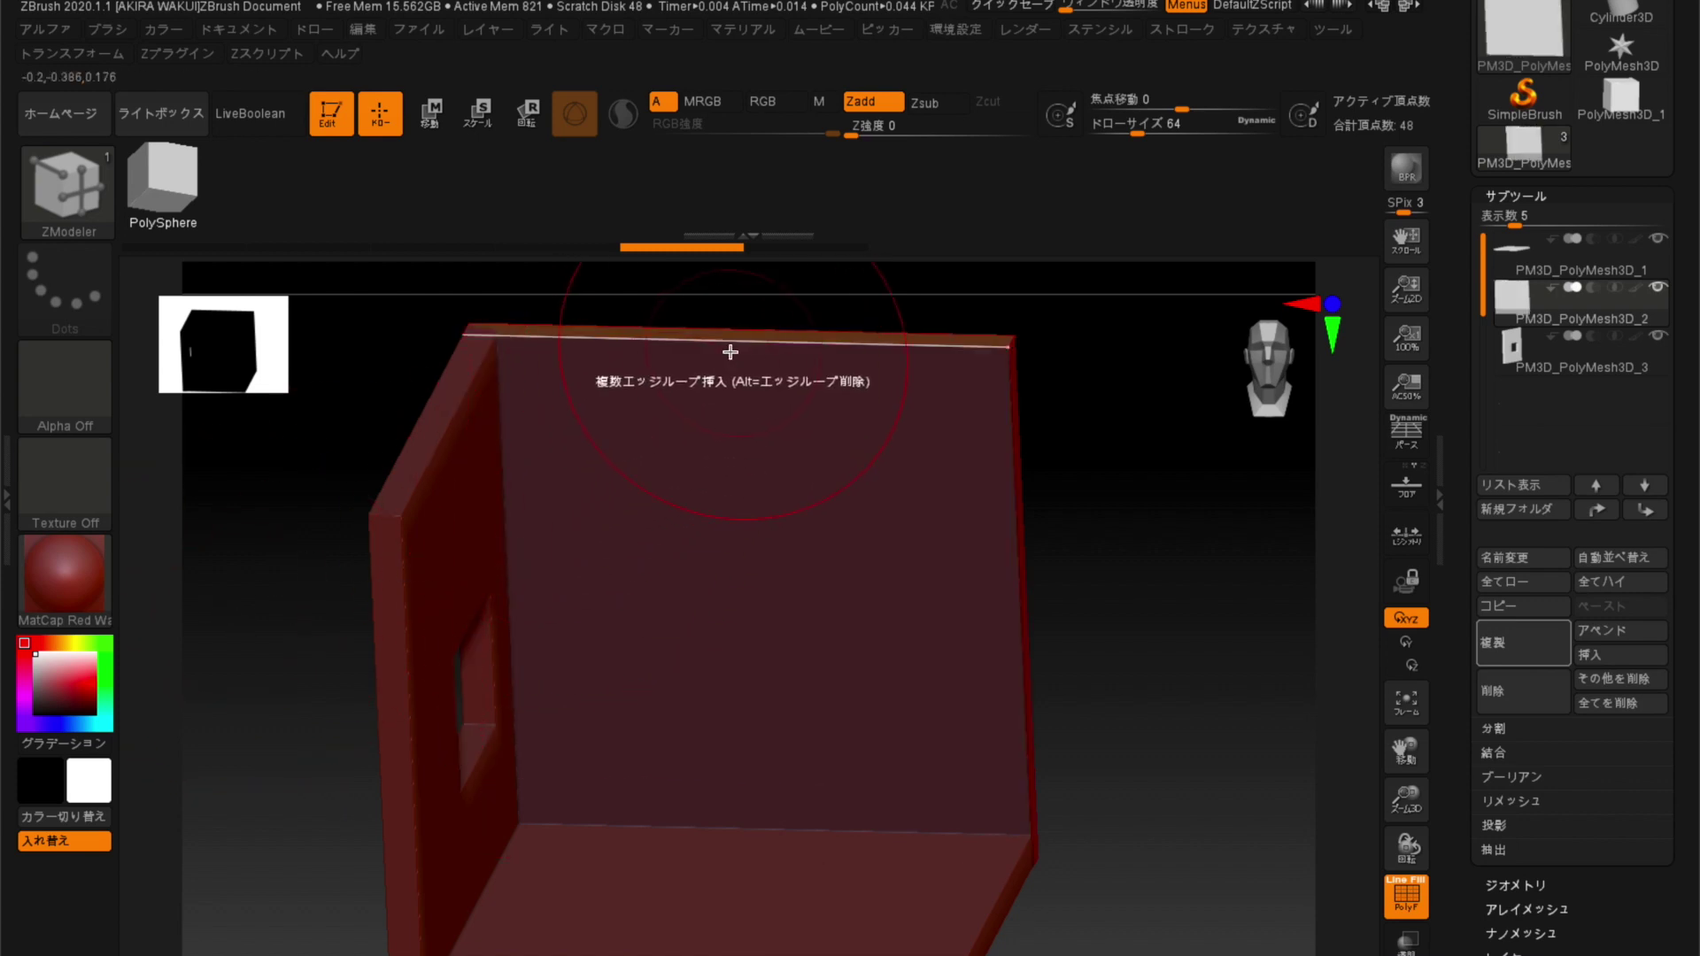
{"action": "left_click", "coordinate": [724, 344]}
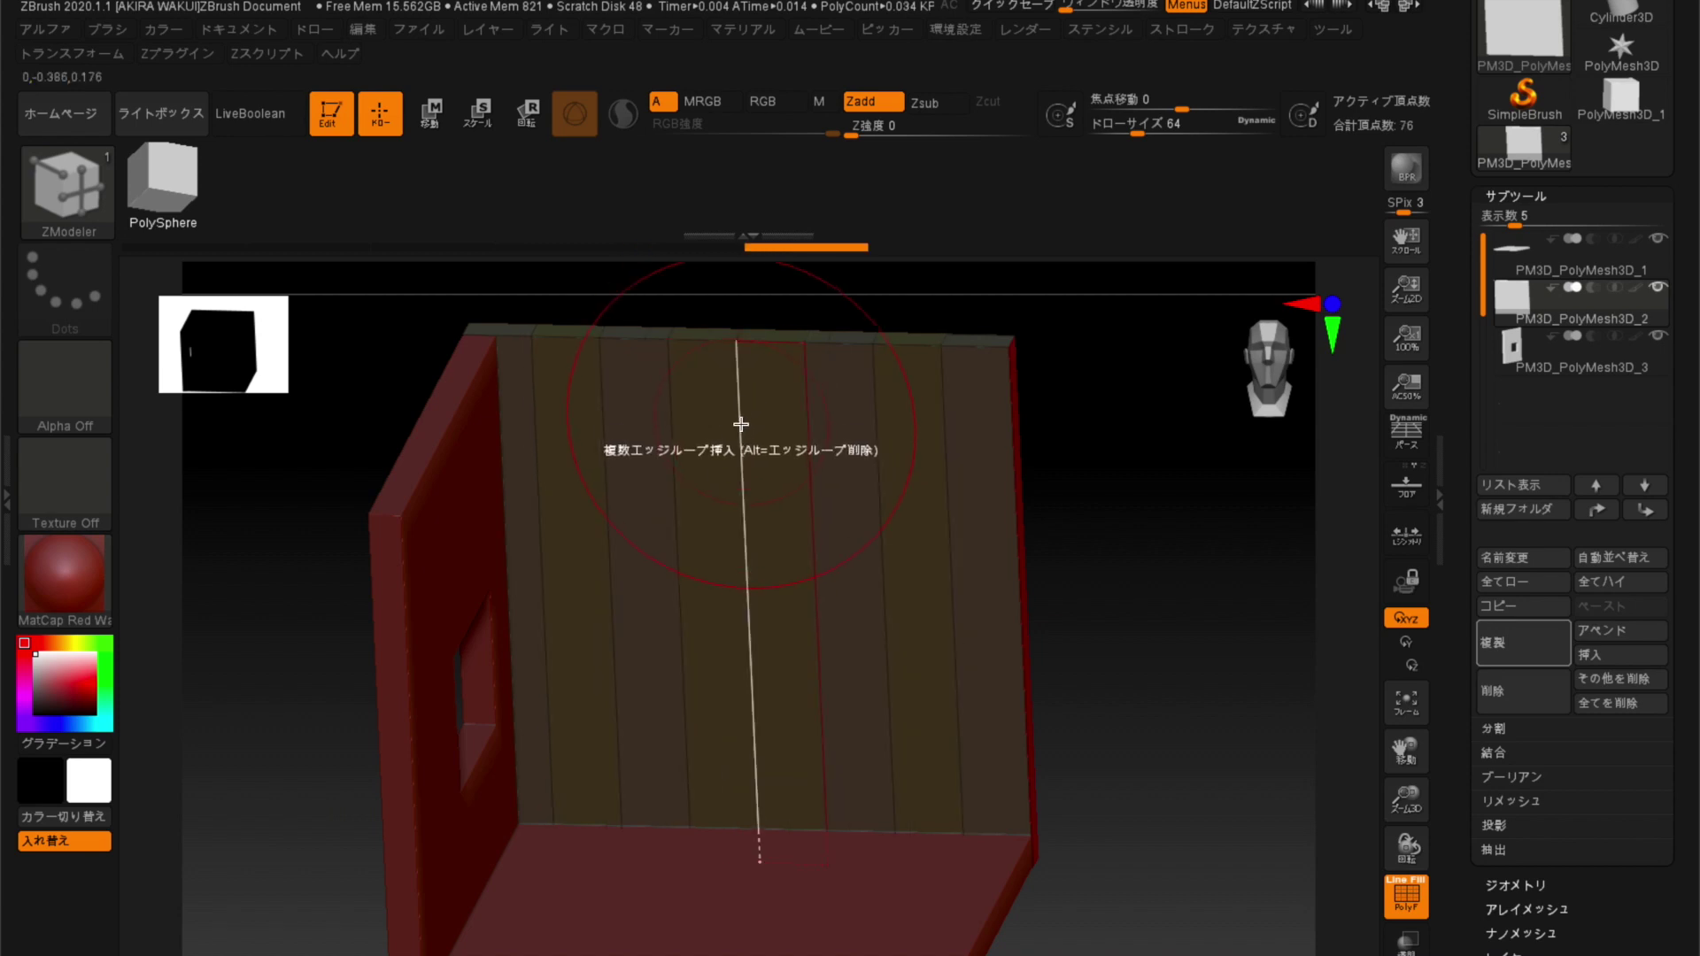
{"action": "mouse_move", "coordinate": [1155, 659]}
{"action": "left_mouse_down"}
{"action": "mouse_move", "coordinate": [1149, 634]}
{"action": "mouse_move", "coordinate": [1087, 681]}
{"action": "left_mouse_up"}
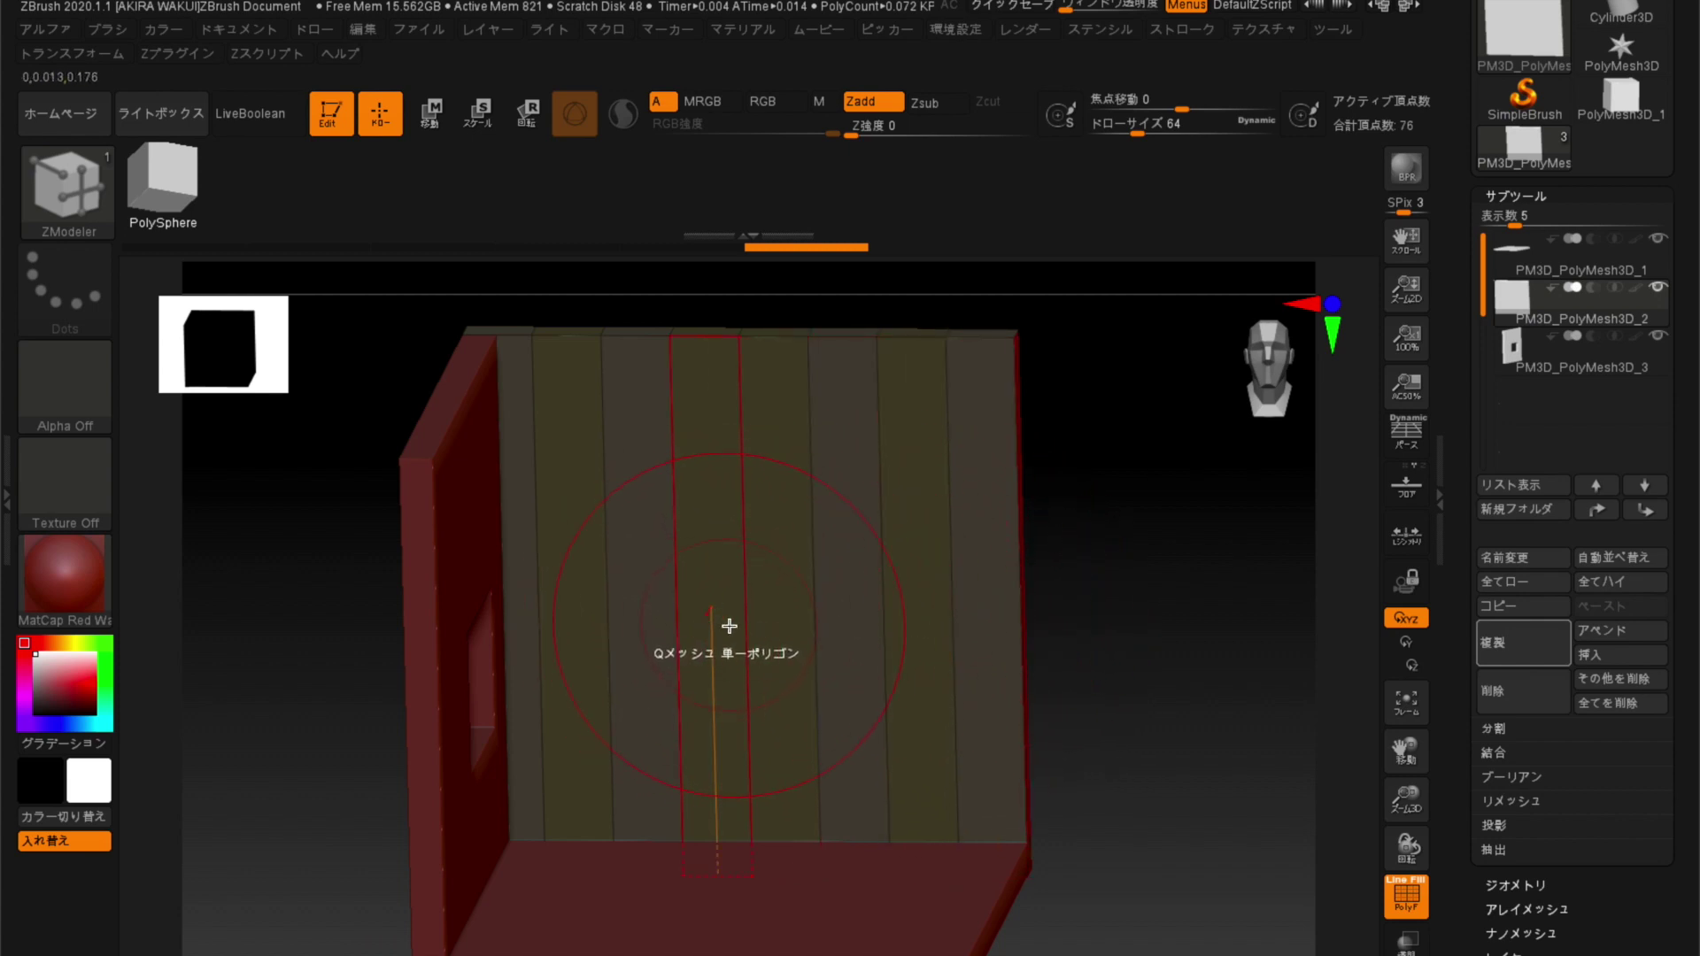
Remove the loops and reinsert vertical loops with the Same Polygroup modifier.
{"action": "left_click", "coordinate": [744, 628], "text": "alt"}
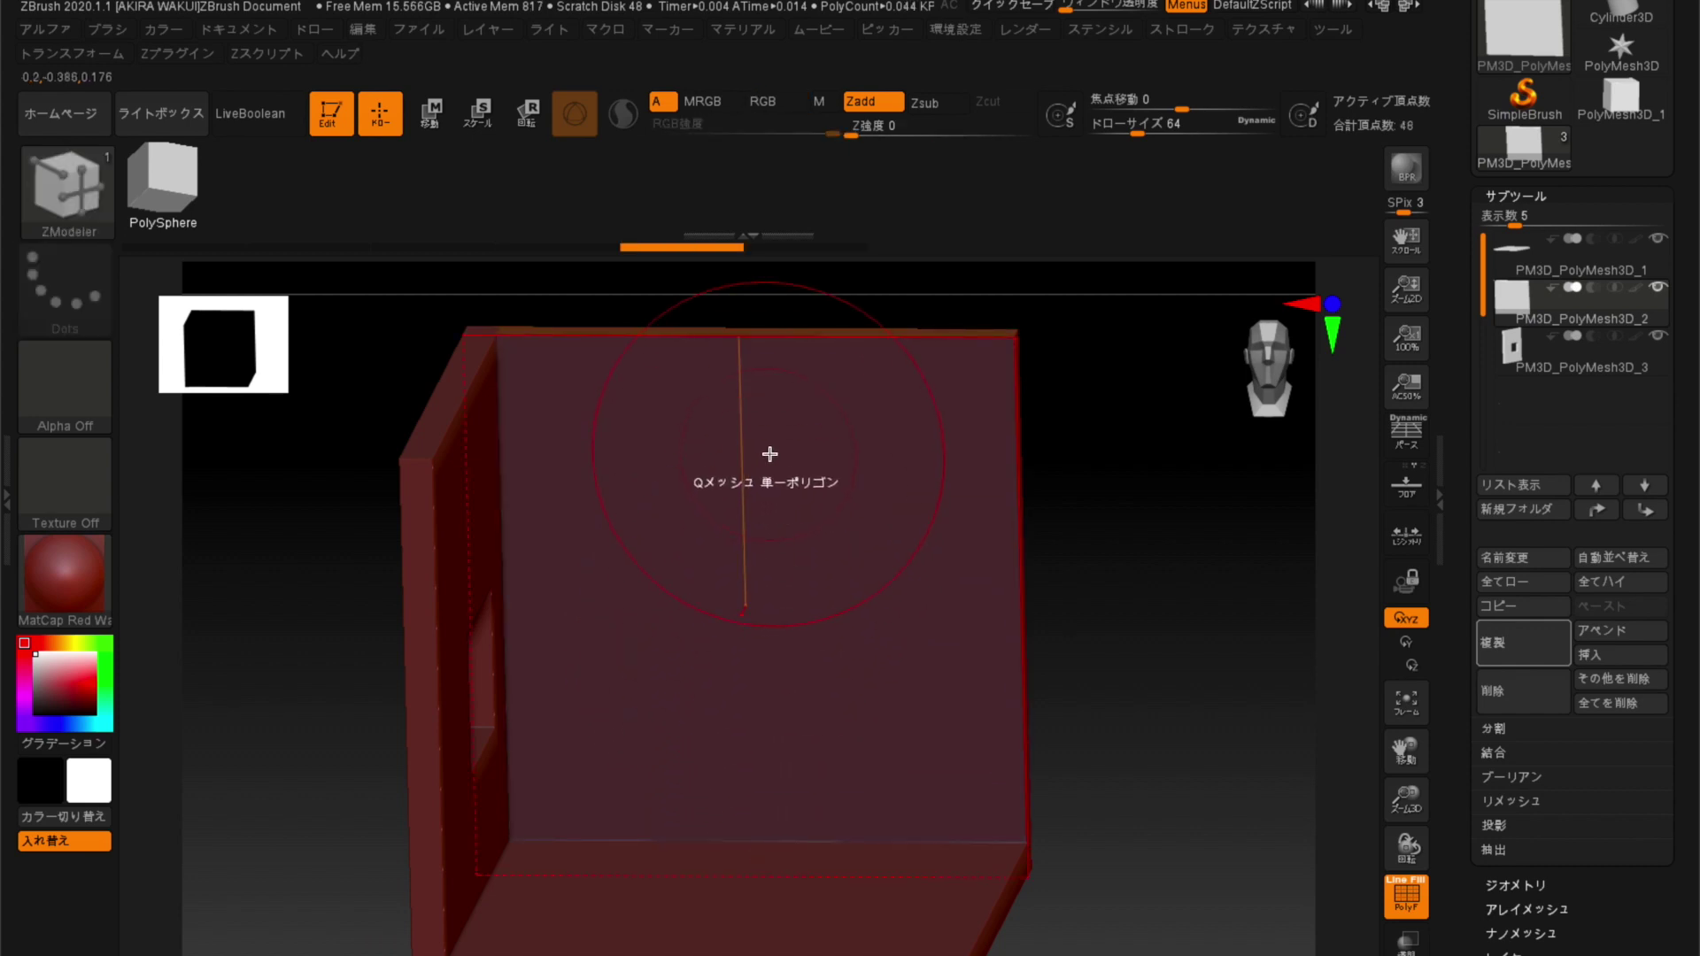
{"action": "key", "text": "space"}
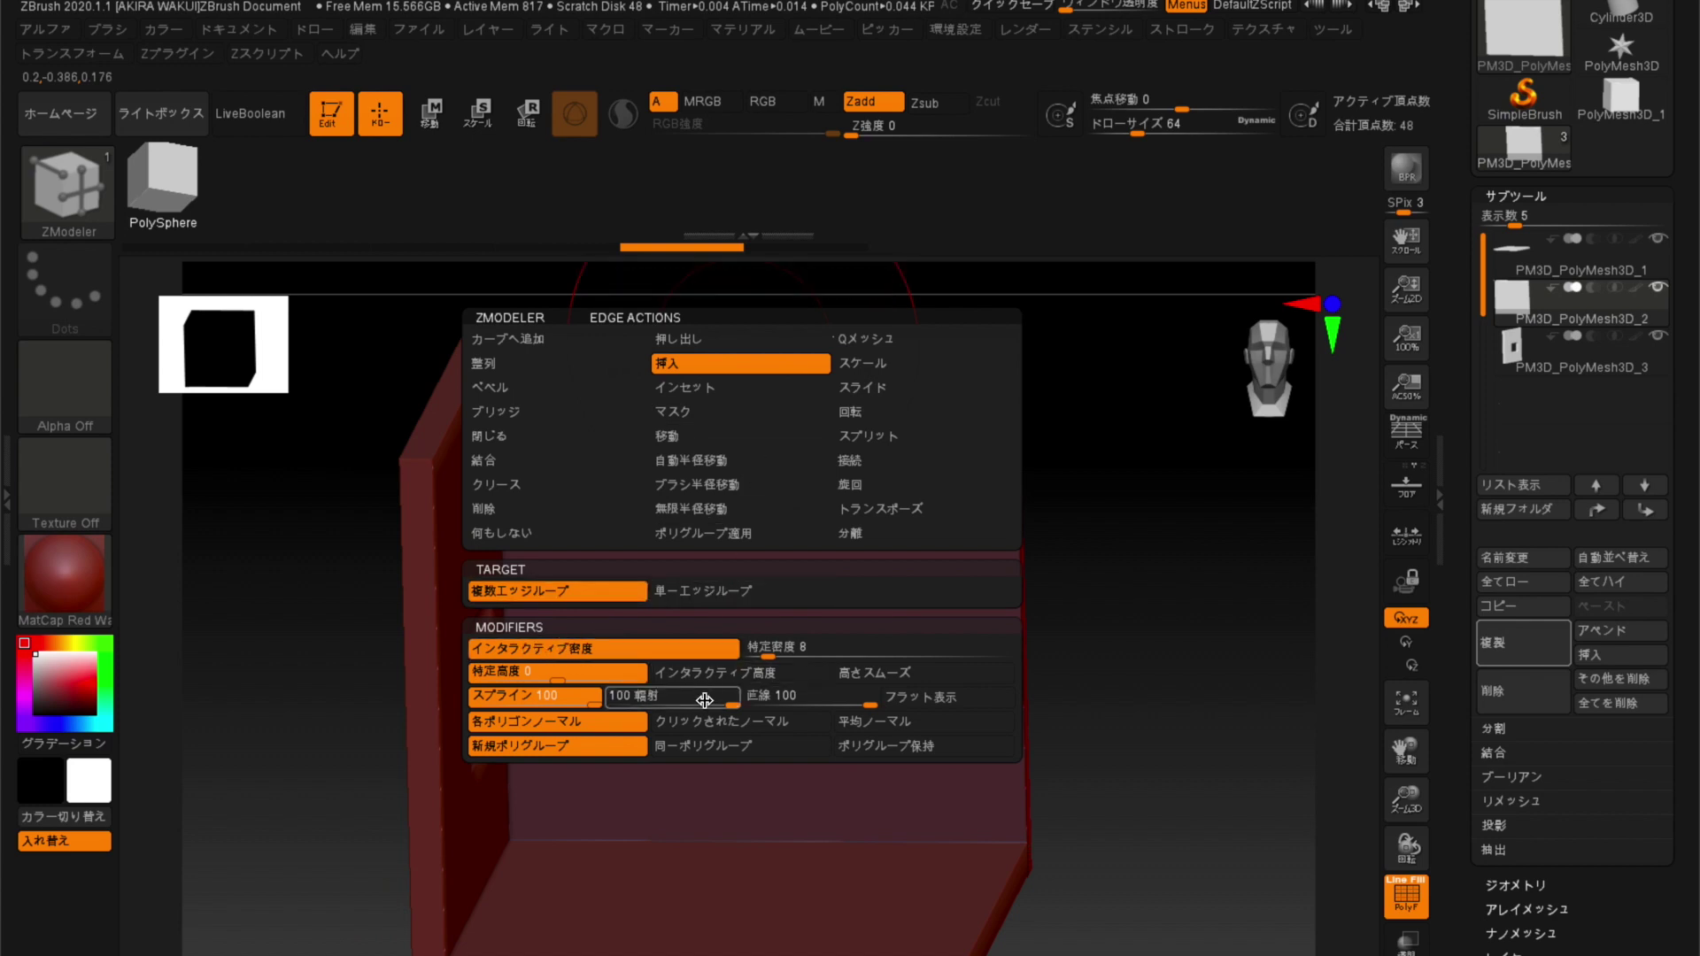
{"action": "left_click", "coordinate": [706, 745]}
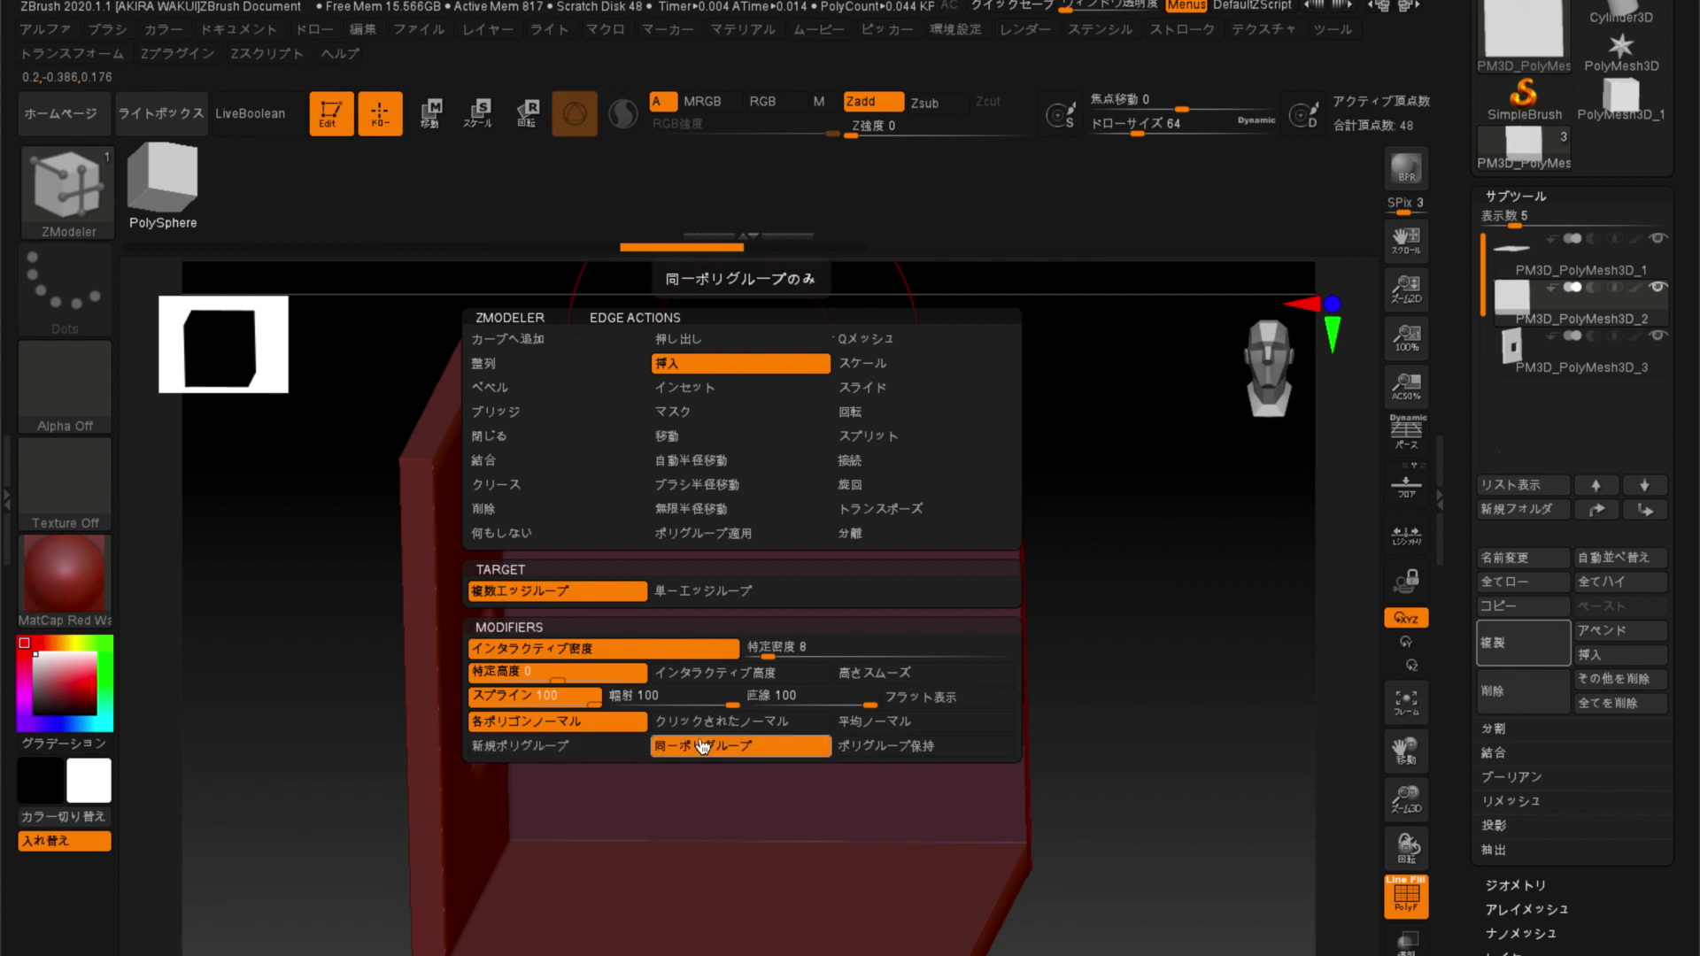
{"action": "left_click", "coordinate": [737, 343]}
{"action": "left_click", "coordinate": [747, 394]}
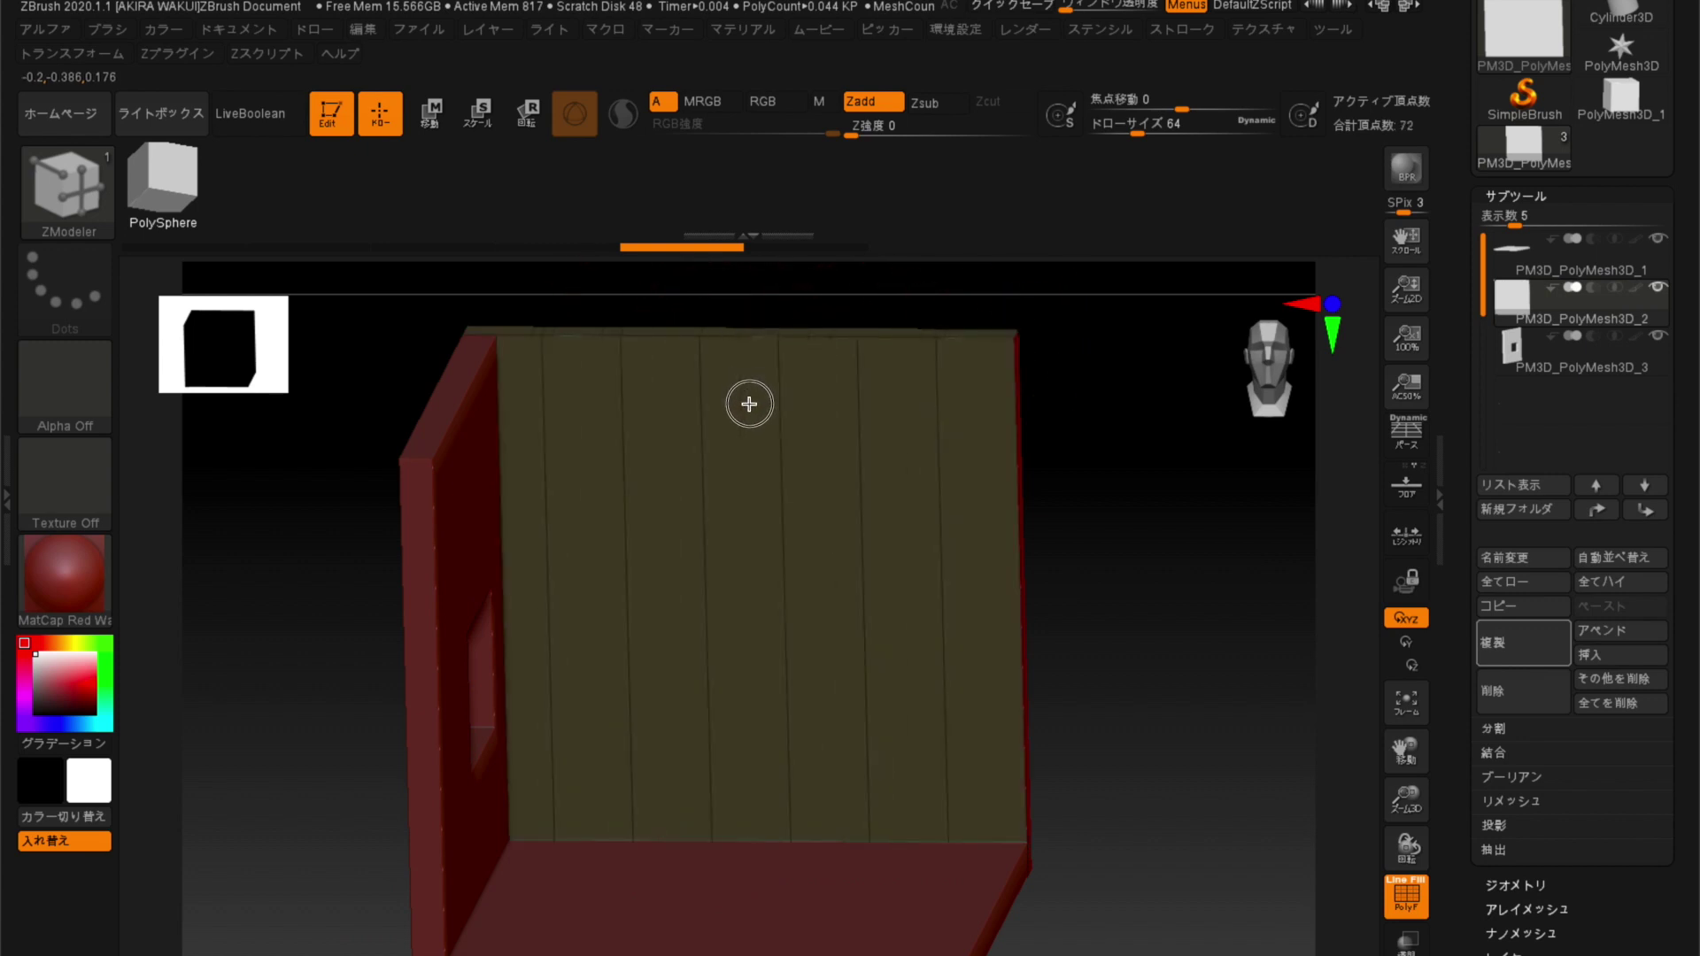
{"action": "left_click_drag", "start_coordinate": [749, 403], "coordinate": [756, 412]}
Face the wall front-on and respace the plank divisions into seven columns.
{"action": "left_click_drag", "start_coordinate": [1138, 723], "coordinate": [1161, 687]}
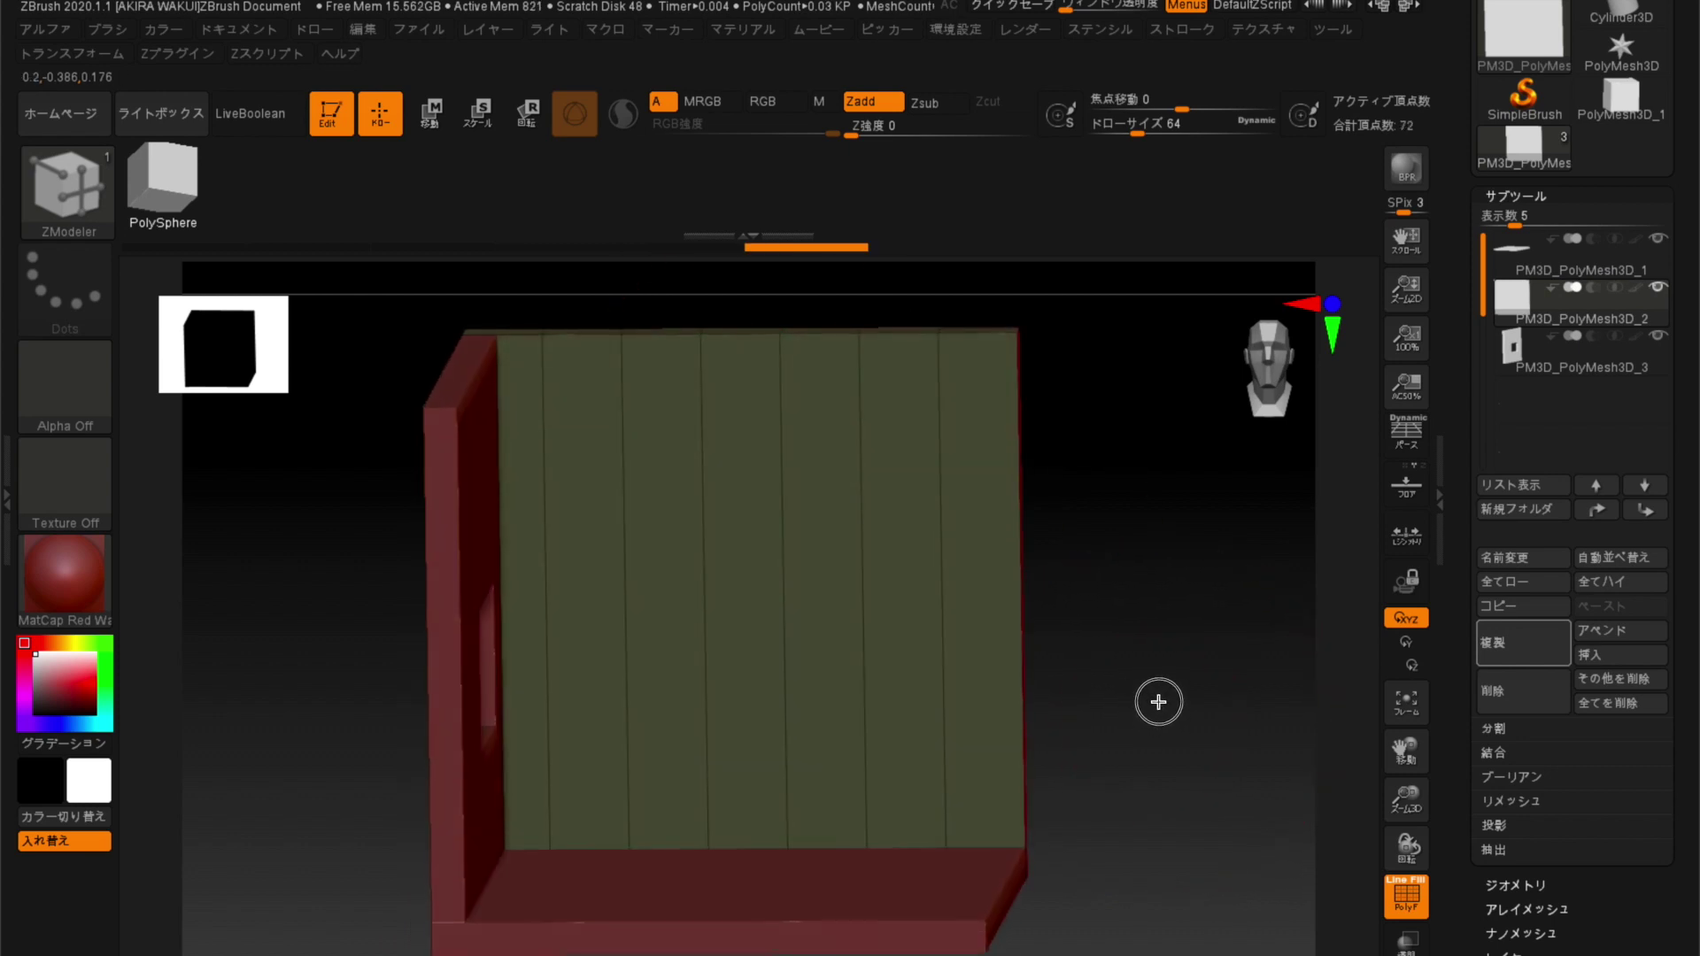
{"action": "left_click", "coordinate": [652, 474], "text": "alt"}
{"action": "left_click_drag", "start_coordinate": [742, 341], "coordinate": [748, 391]}
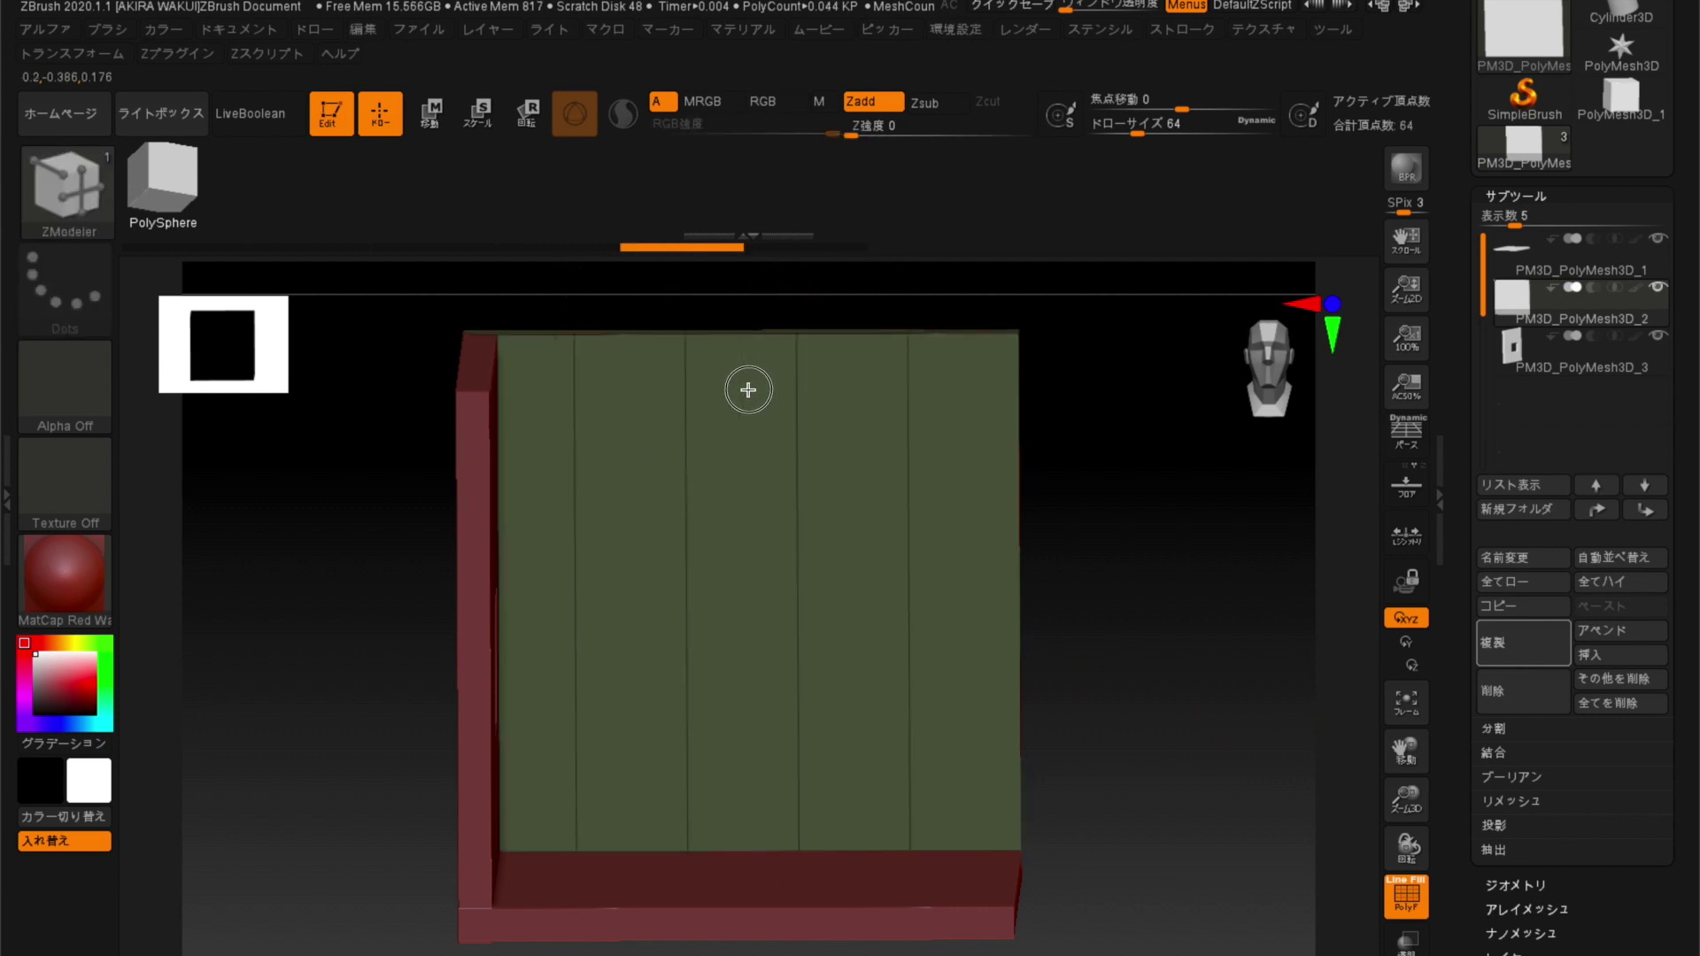
{"action": "left_click_drag", "start_coordinate": [748, 393], "coordinate": [749, 405]}
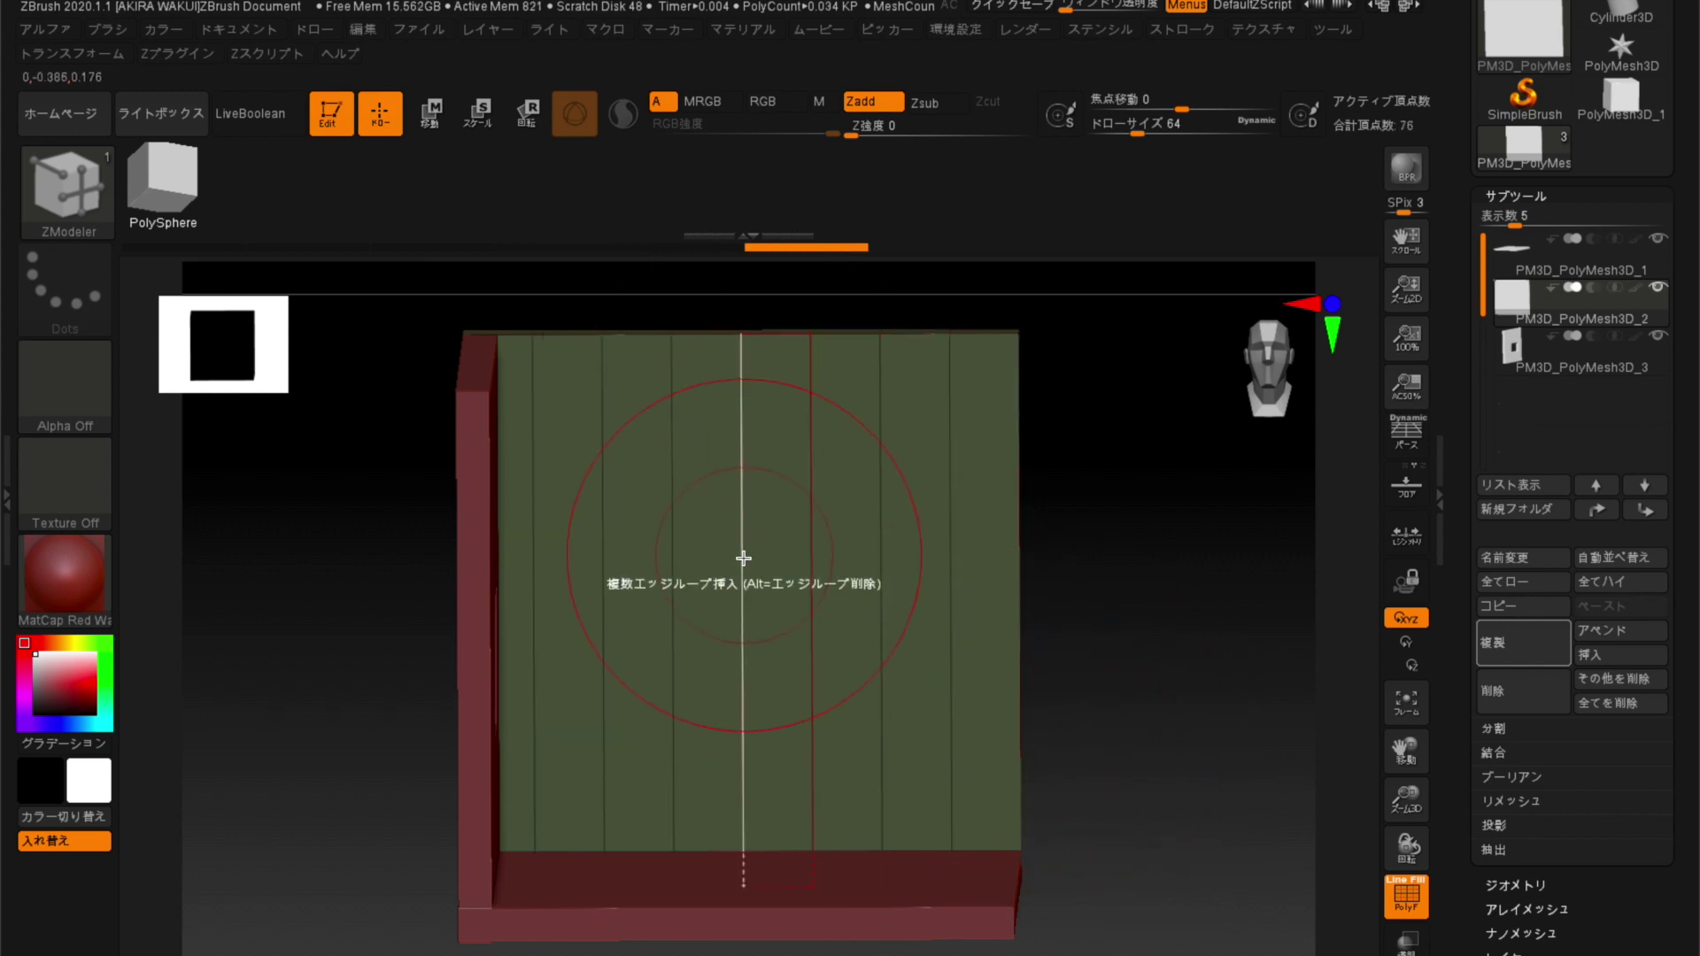
Add a horizontal edge loop across the plank strips and raise it to door height.
{"action": "key", "text": "space"}
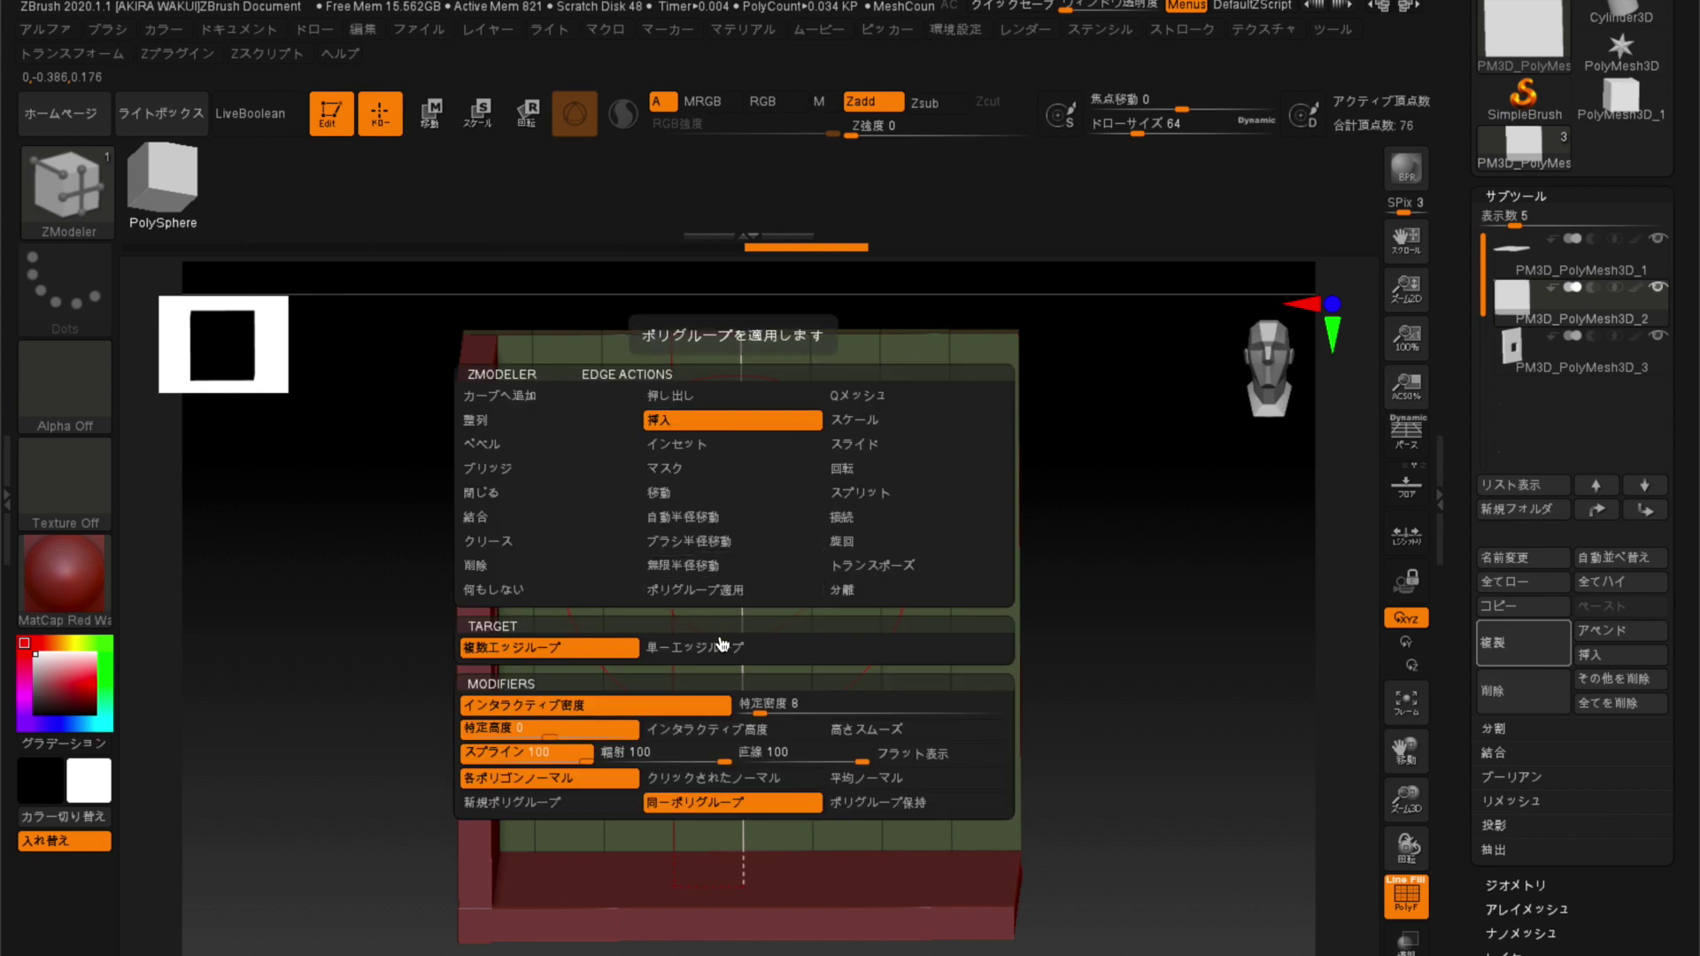
{"action": "left_click", "coordinate": [686, 648]}
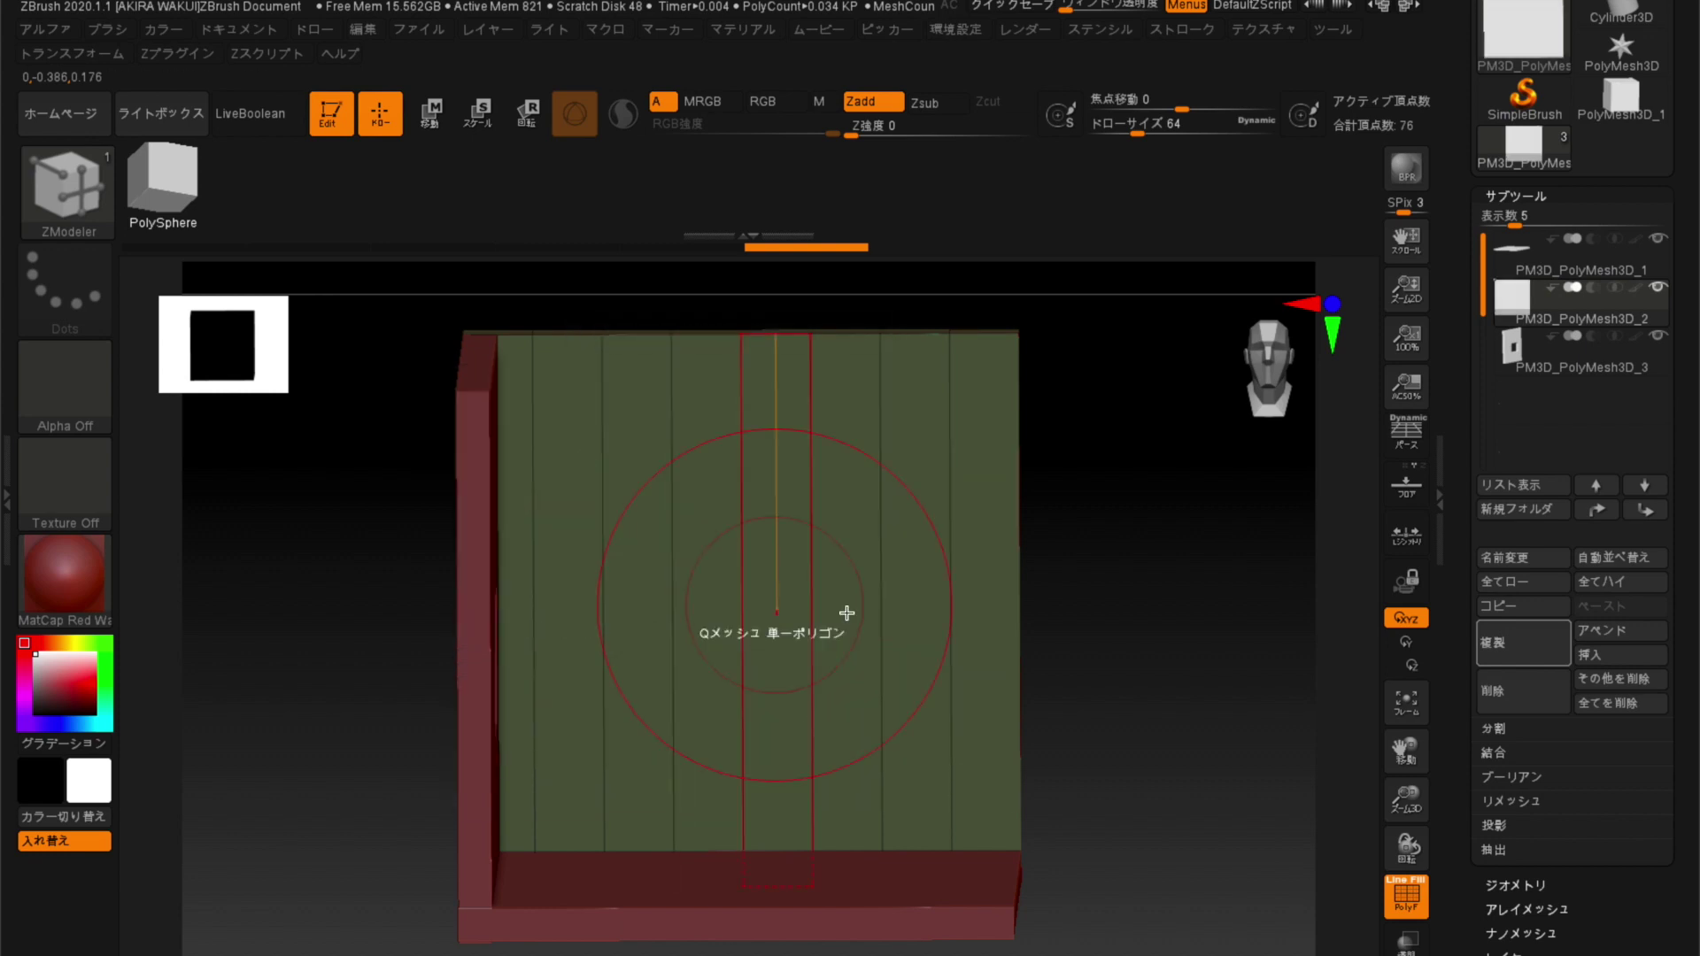
{"action": "left_click", "coordinate": [737, 681]}
{"action": "left_click_drag", "start_coordinate": [732, 653], "coordinate": [729, 640]}
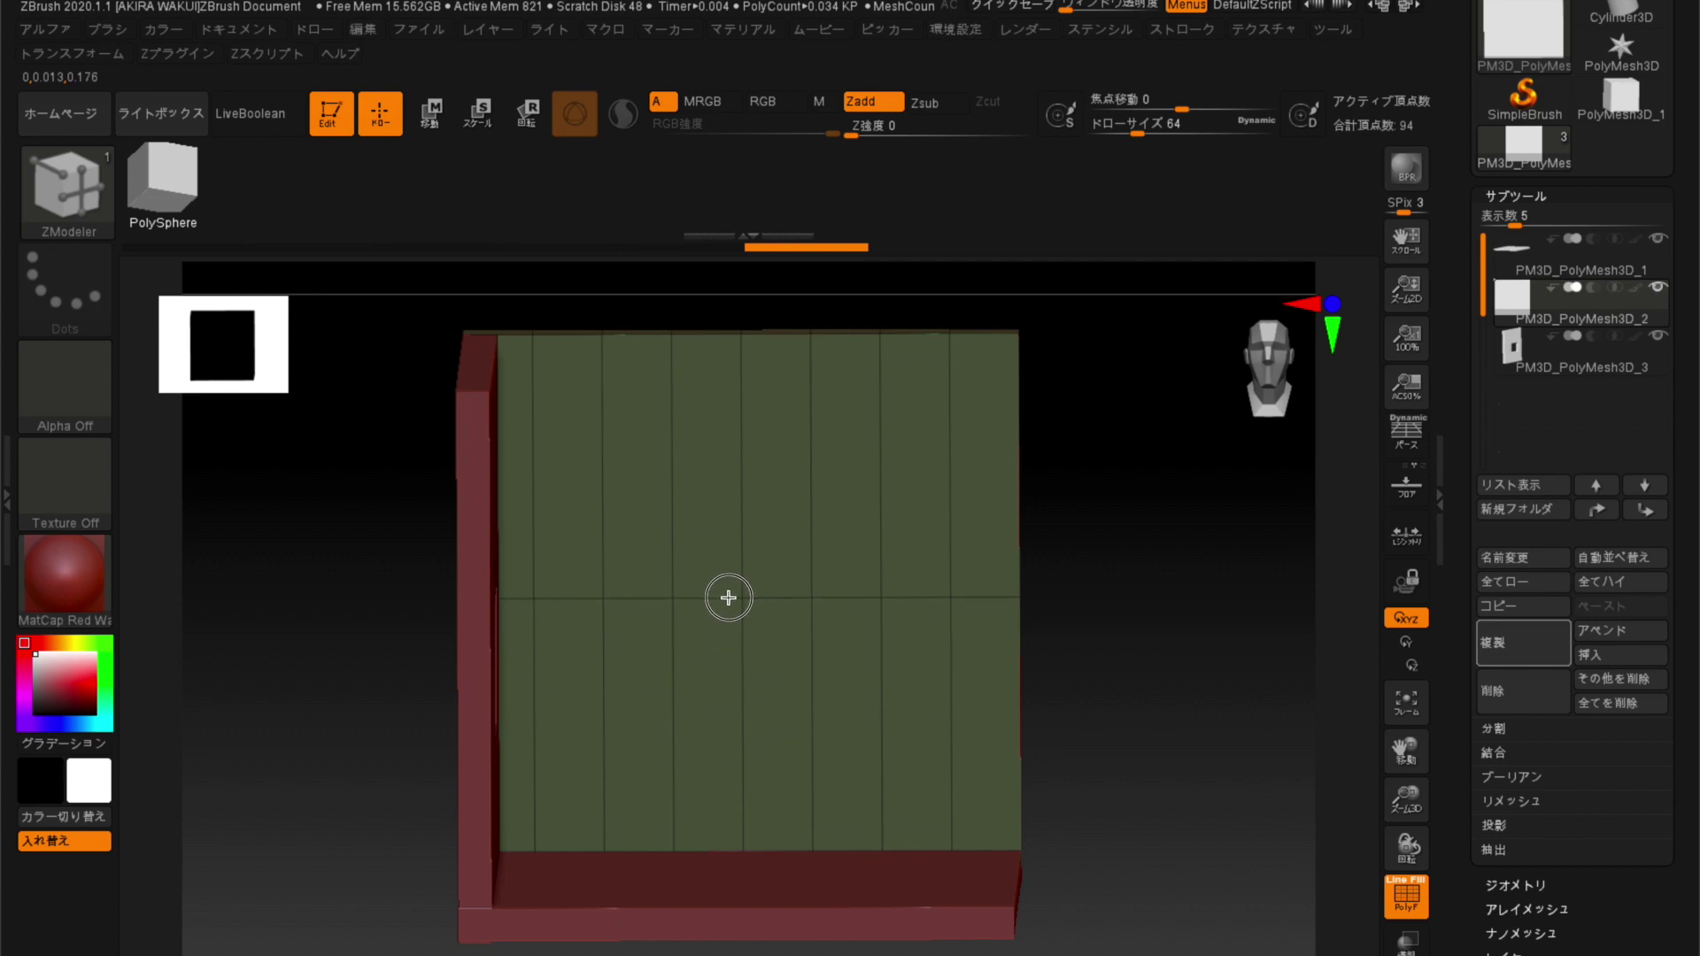
{"action": "mouse_move", "coordinate": [1187, 751]}
{"action": "left_mouse_down"}
{"action": "mouse_move", "coordinate": [1138, 747]}
{"action": "mouse_move", "coordinate": [1184, 710]}
{"action": "mouse_move", "coordinate": [757, 698]}
{"action": "mouse_move", "coordinate": [865, 625]}
{"action": "mouse_move", "coordinate": [780, 643]}
{"action": "left_mouse_up"}
Undo the recess and punch two lower middle strips through as a doorway.
{"action": "key", "text": "ctrl+z"}
{"action": "left_click_drag", "start_coordinate": [791, 675], "coordinate": [829, 655]}
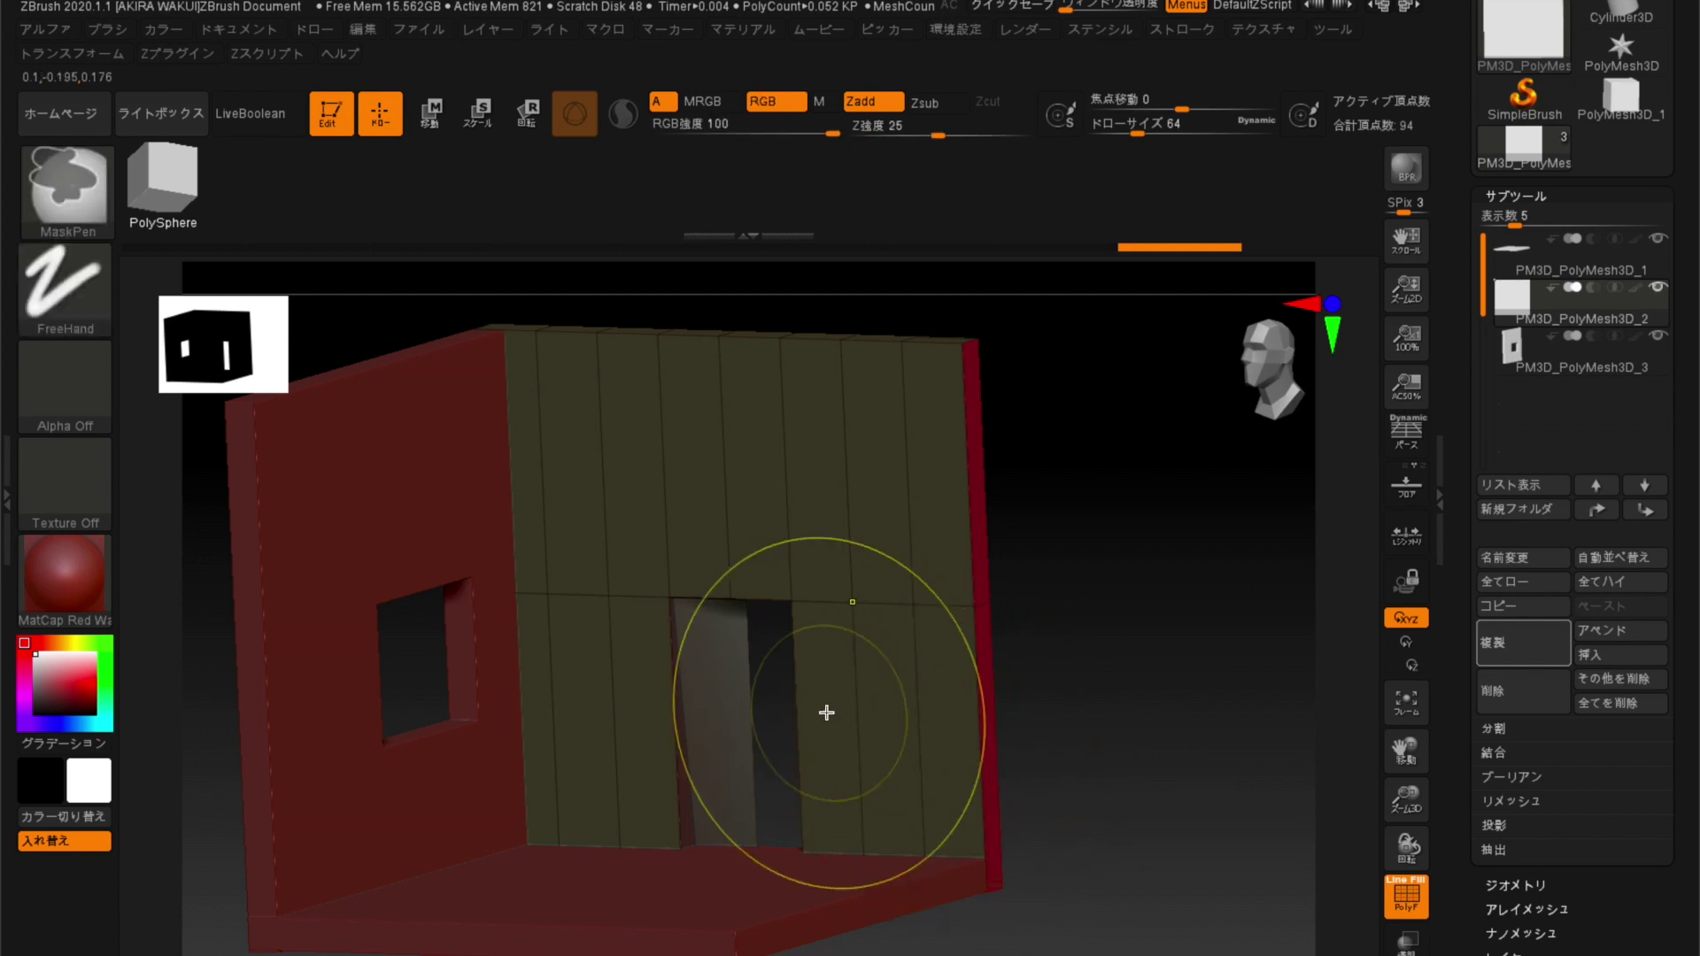
{"action": "left_click_drag", "start_coordinate": [723, 686], "coordinate": [767, 668]}
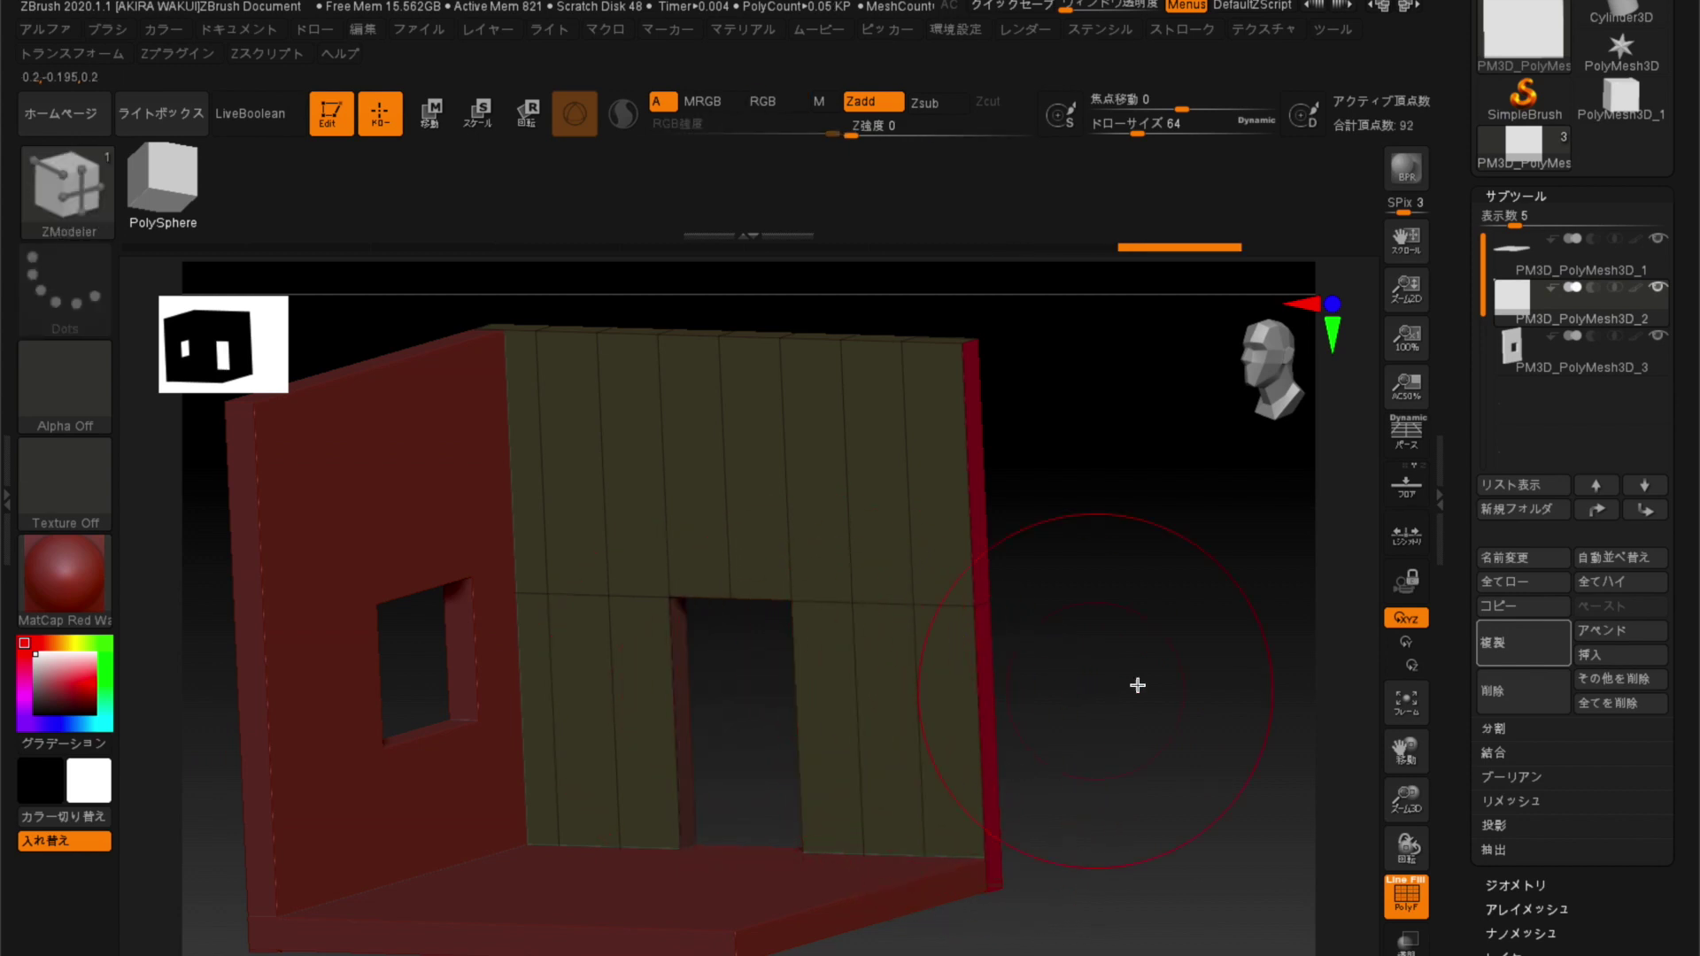
{"action": "mouse_move", "coordinate": [1151, 733]}
{"action": "left_mouse_down", "text": "shift"}
{"action": "mouse_move", "coordinate": [1176, 714]}
{"action": "mouse_move", "coordinate": [1139, 752]}
{"action": "mouse_move", "coordinate": [1028, 751]}
{"action": "mouse_move", "coordinate": [1134, 714]}
{"action": "mouse_move", "coordinate": [1165, 725]}
{"action": "mouse_move", "coordinate": [1151, 719]}
{"action": "left_mouse_up", "text": "shift"}
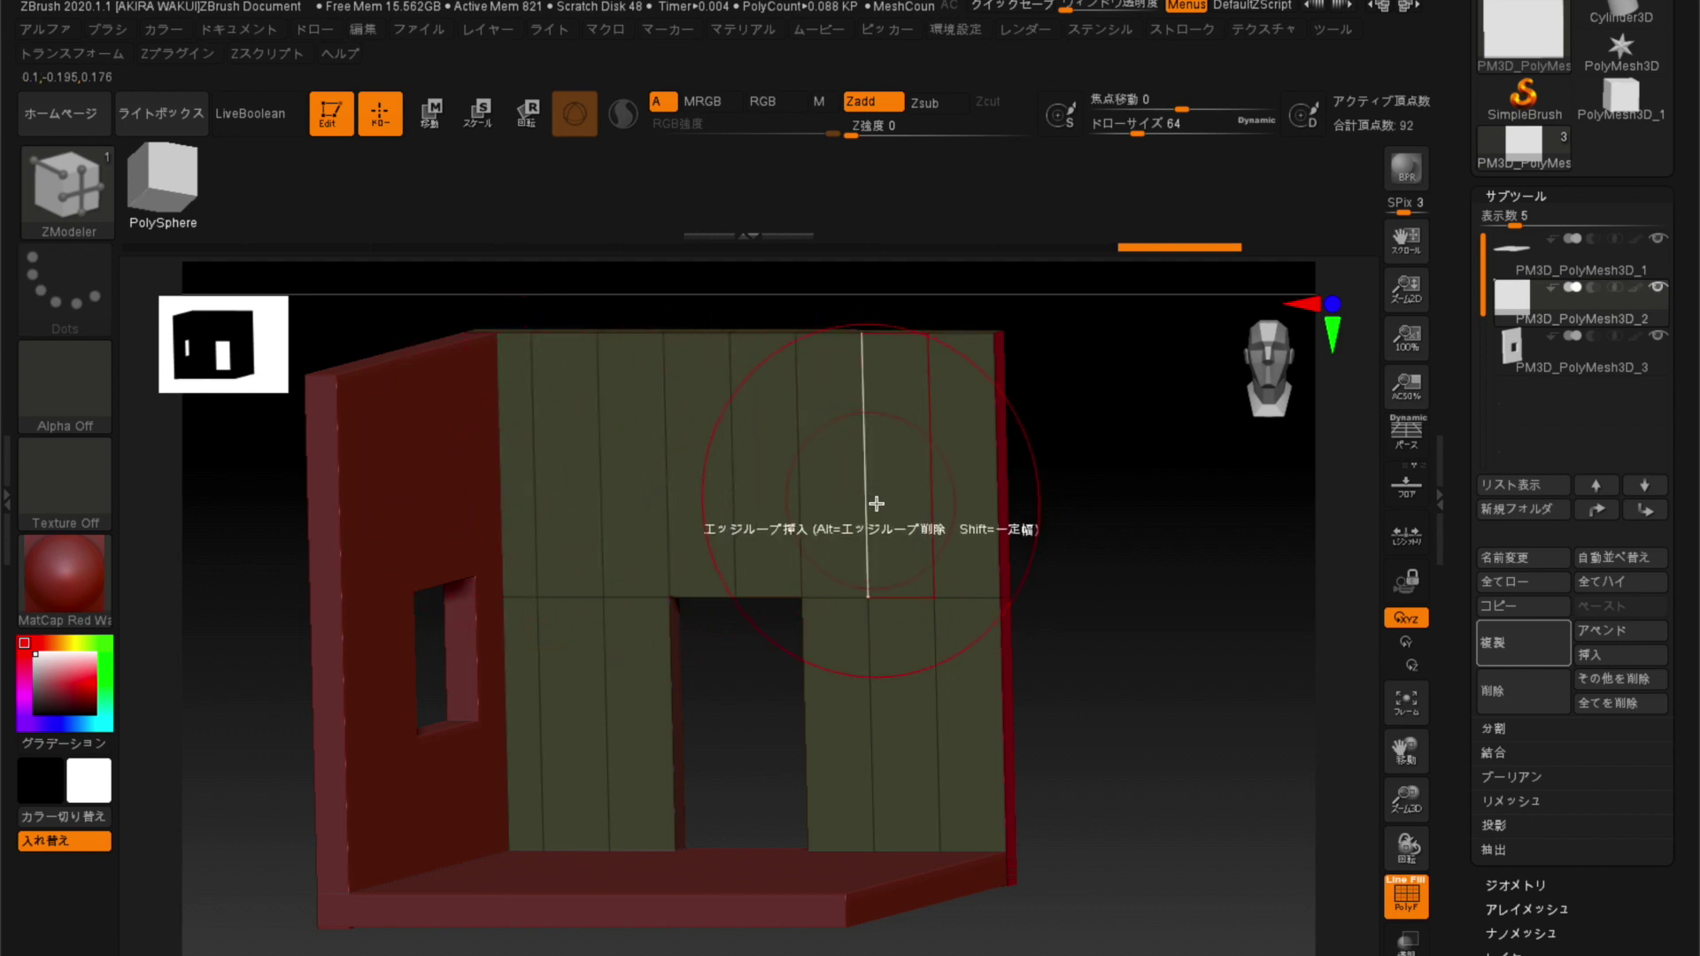
Delete five extra vertical edge loops from the back wall.
{"action": "mouse_move", "coordinate": [1081, 531]}
{"action": "left_mouse_down"}
{"action": "mouse_move", "coordinate": [1089, 586]}
{"action": "mouse_move", "coordinate": [1097, 569]}
{"action": "left_mouse_up"}
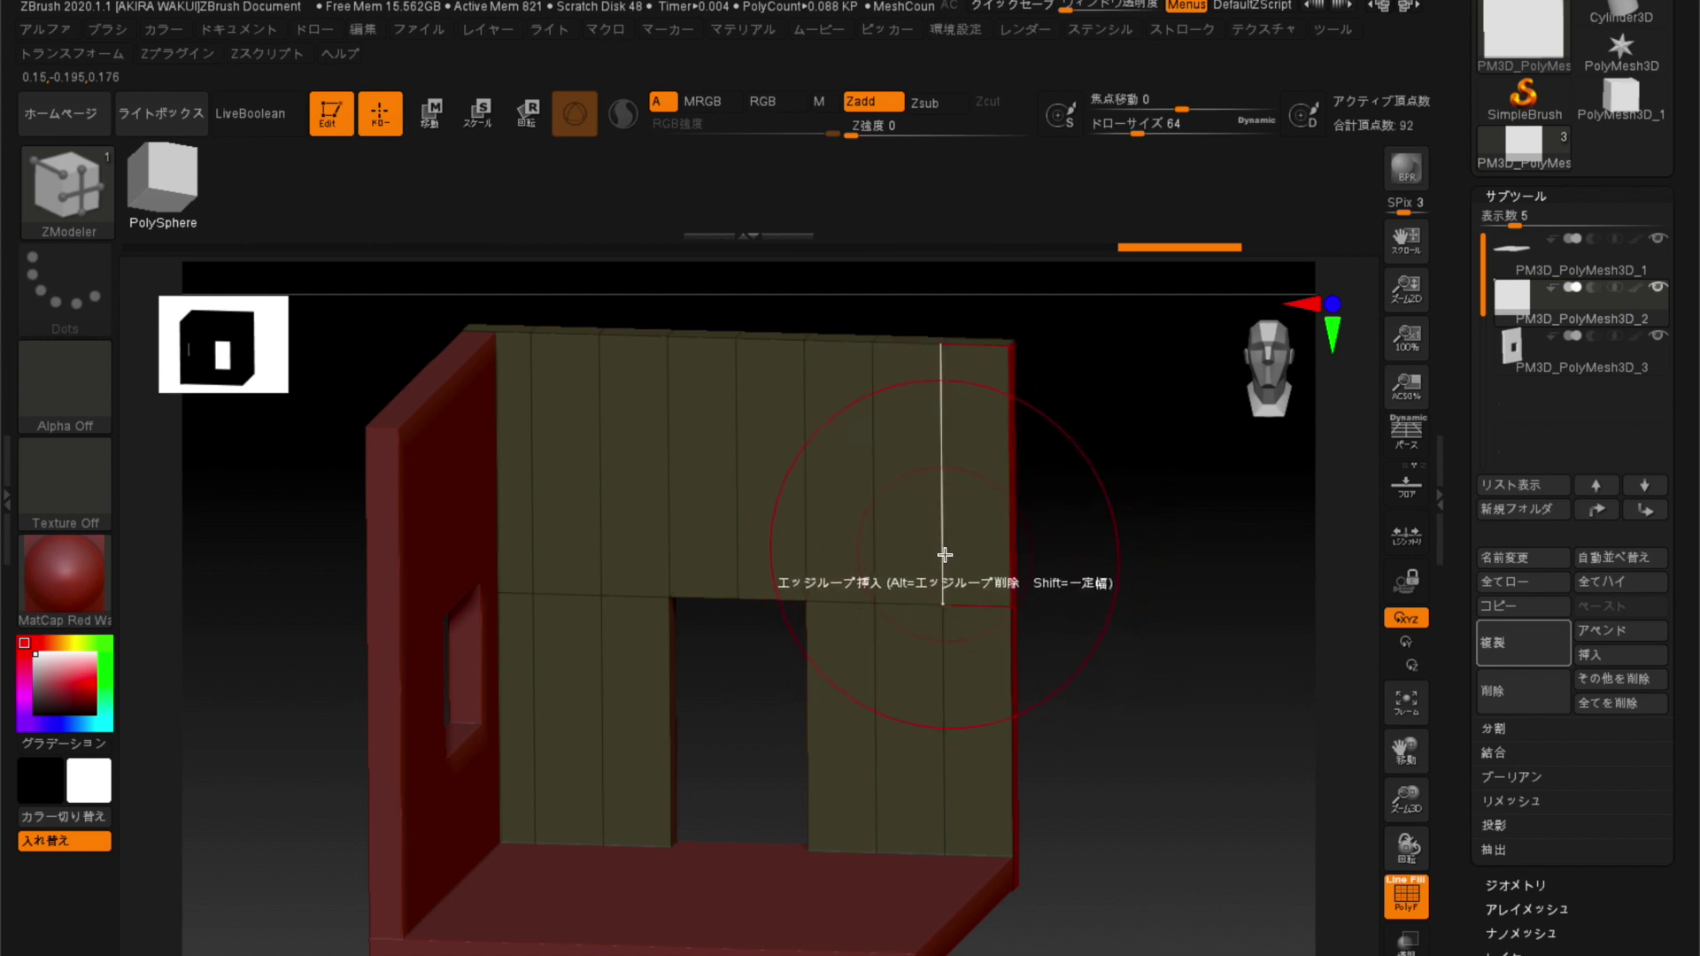
{"action": "left_click", "coordinate": [945, 553], "text": "alt"}
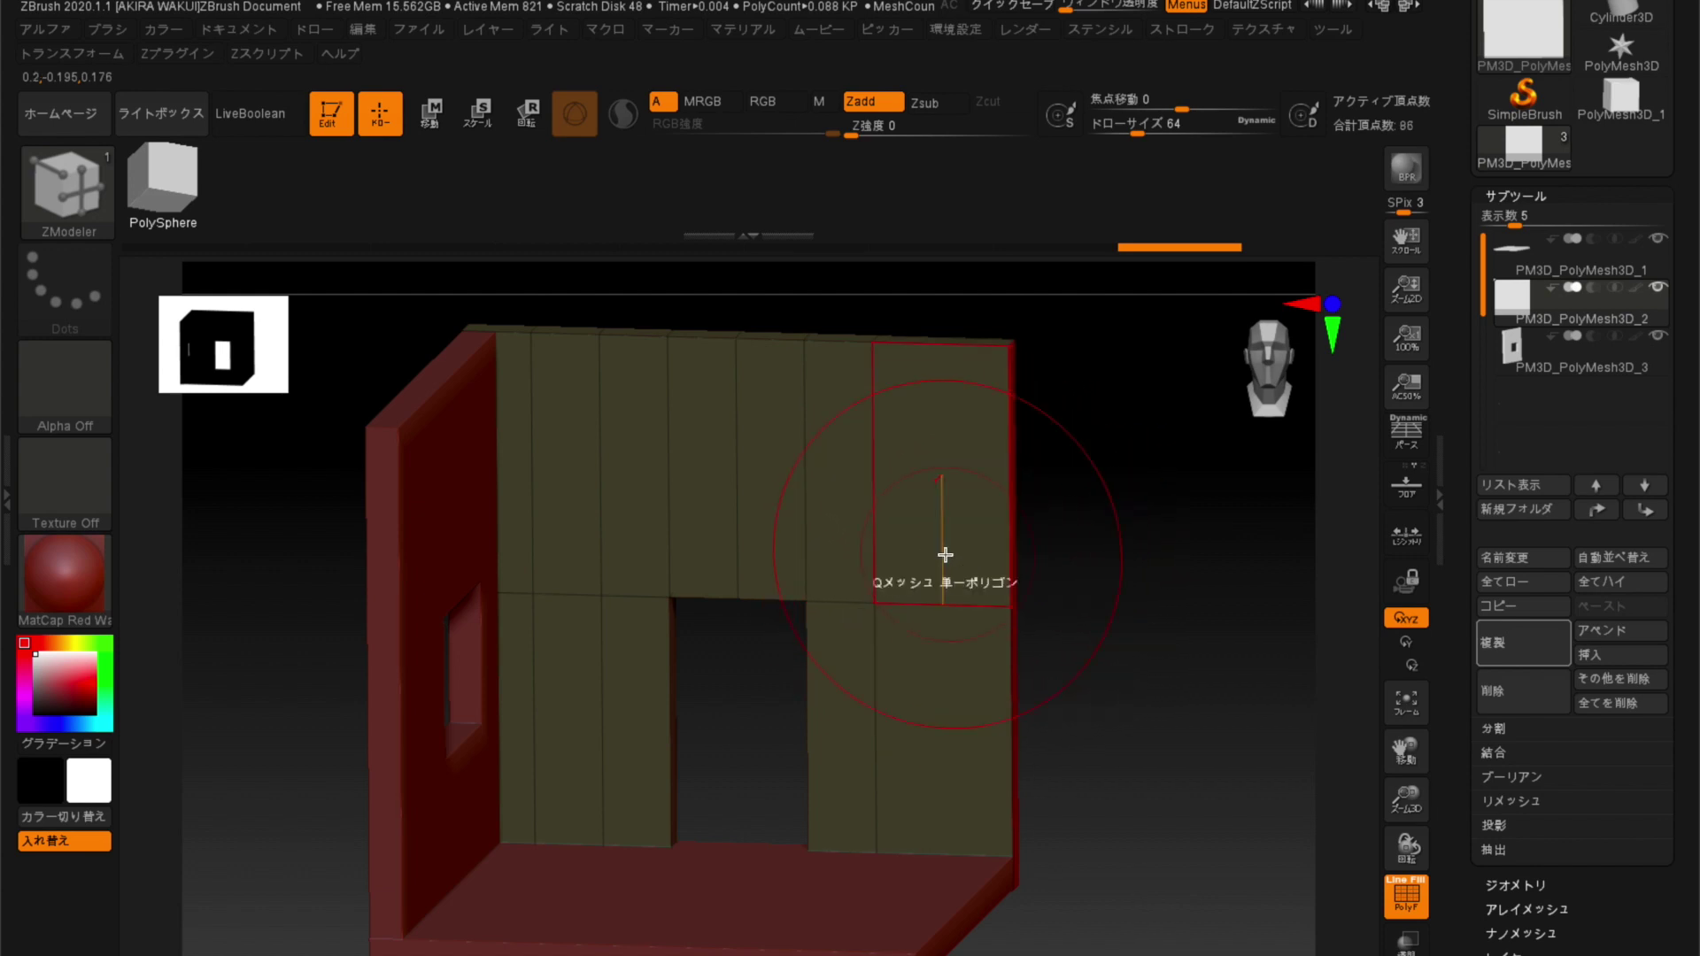
{"action": "left_click", "coordinate": [872, 529], "text": "alt"}
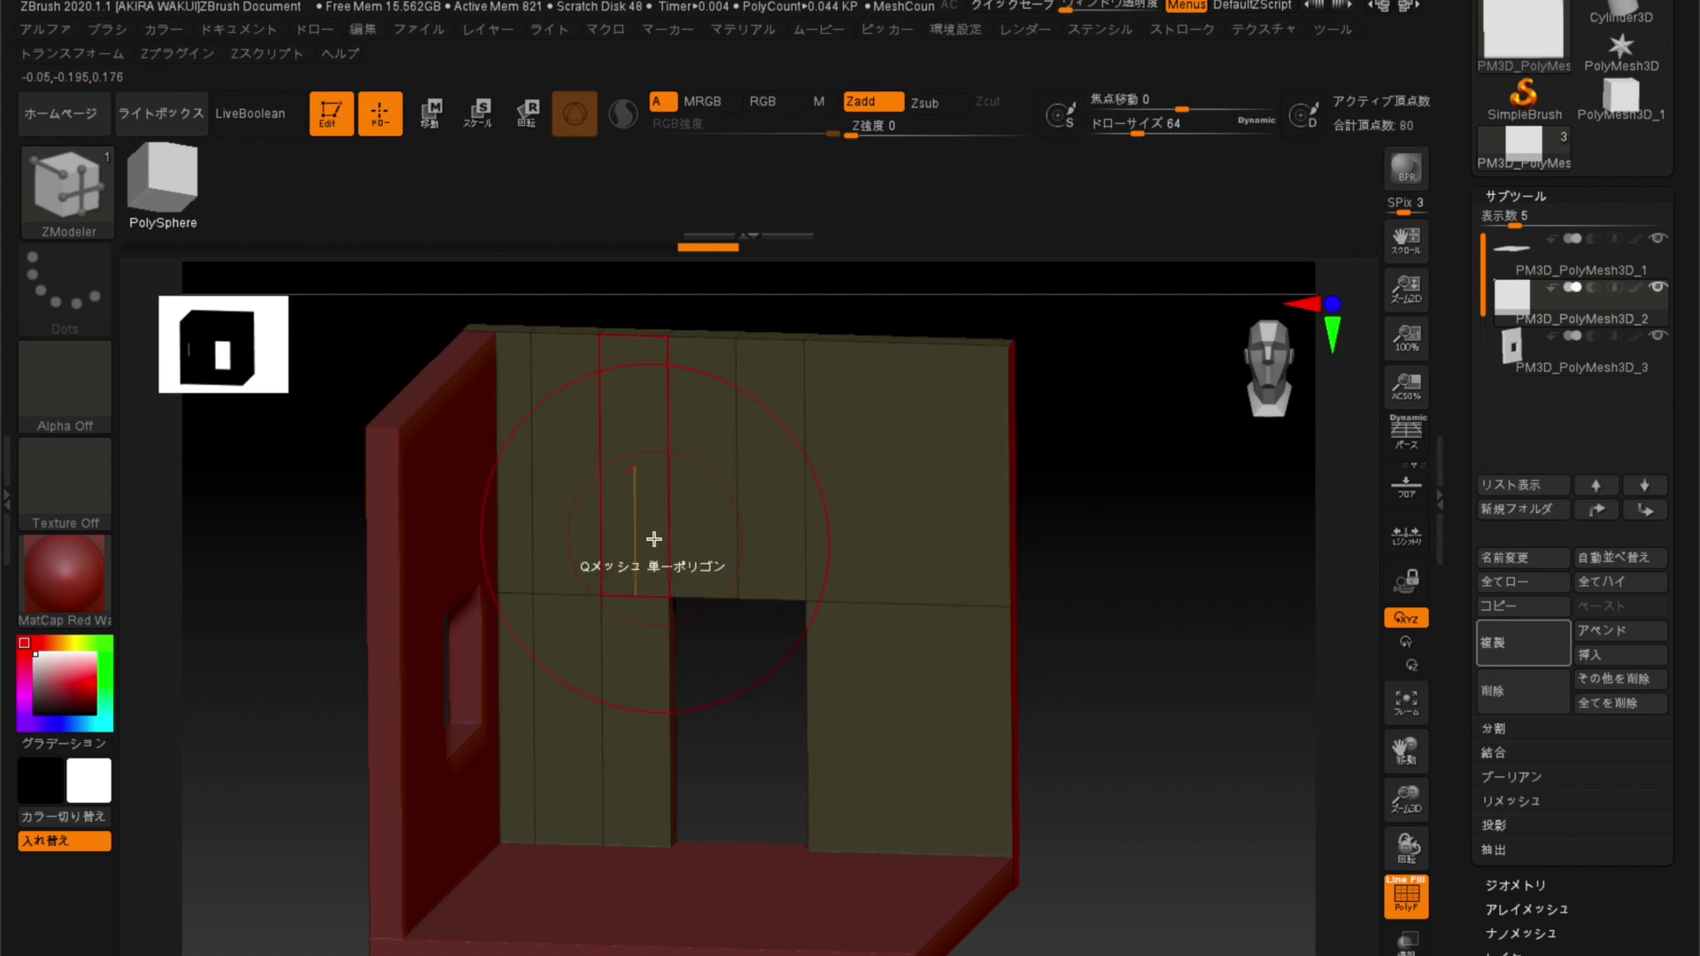
{"action": "left_click", "coordinate": [735, 532], "text": "alt"}
{"action": "left_click", "coordinate": [604, 513], "text": "alt"}
{"action": "left_click", "coordinate": [535, 512], "text": "alt"}
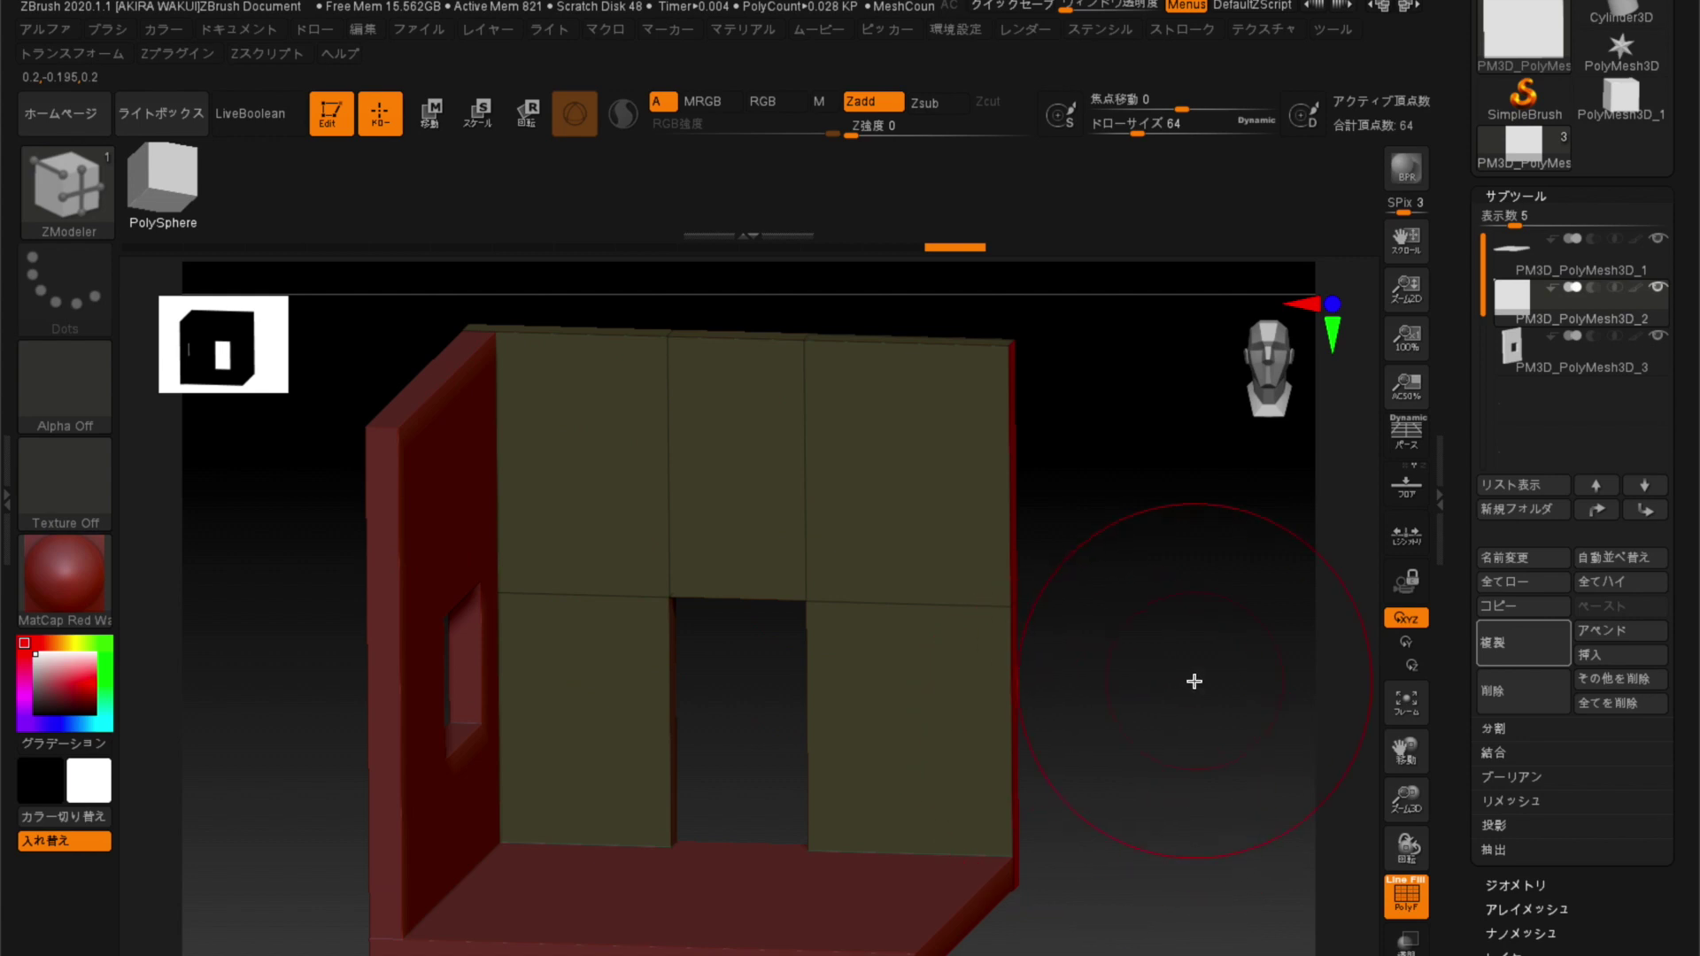
Orbit to check the wall and restore one removed loop on the right panel.
{"action": "left_click_drag", "start_coordinate": [1165, 717], "coordinate": [1008, 738]}
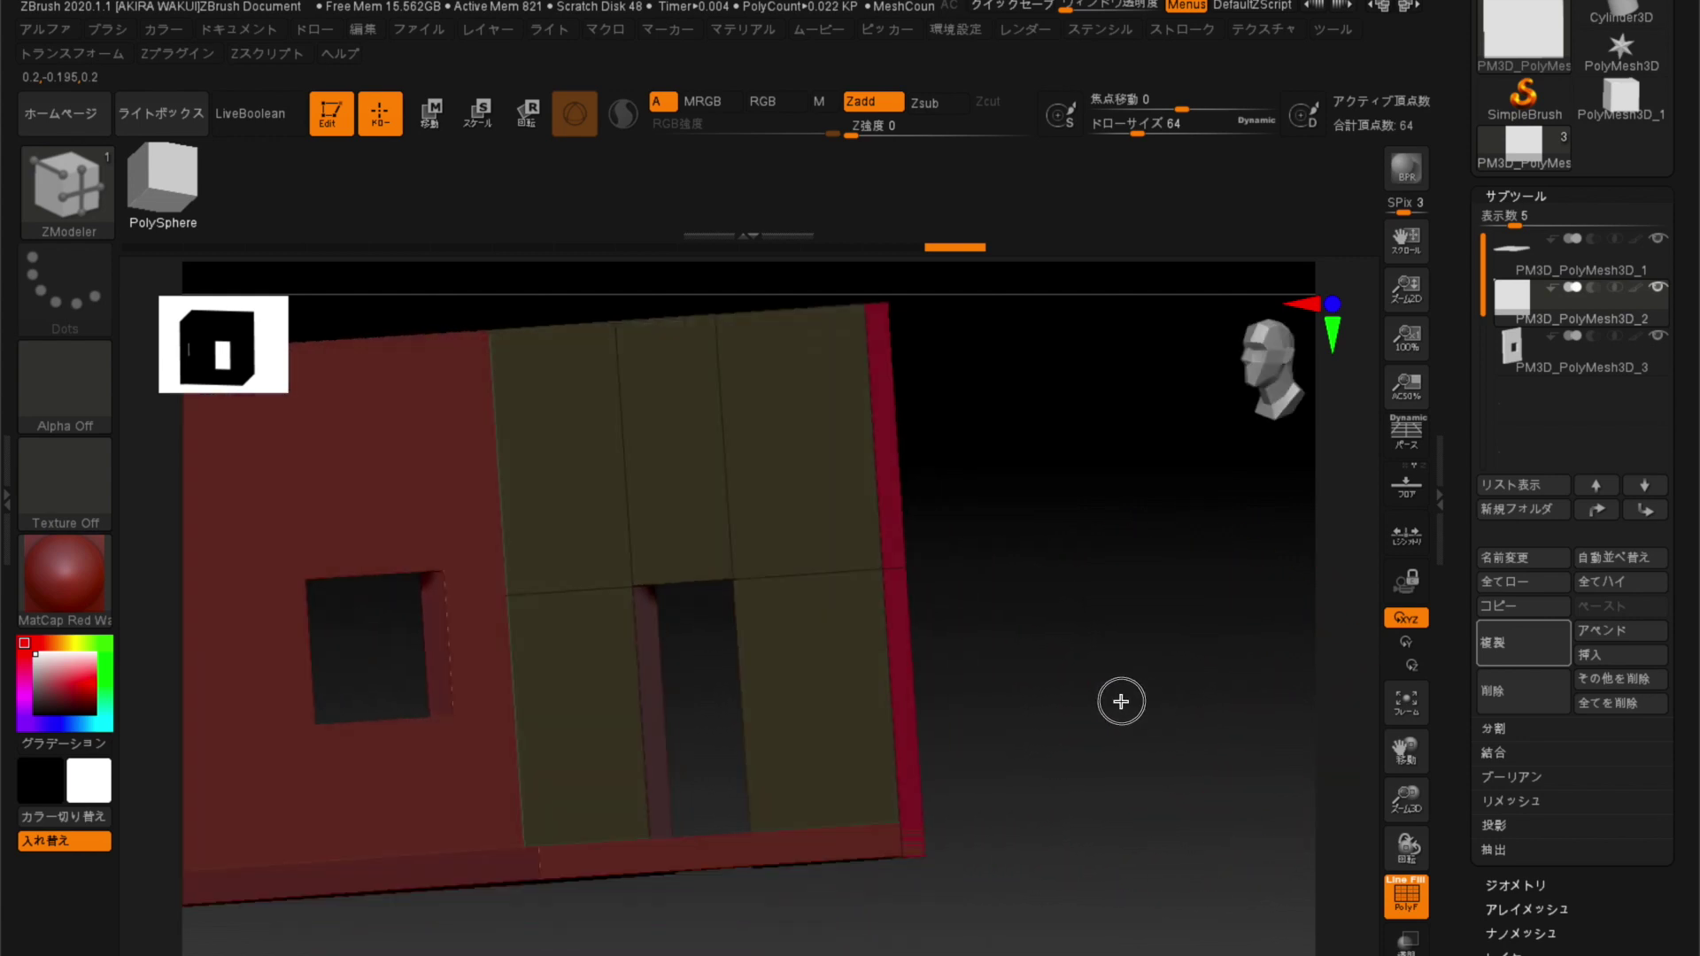
{"action": "mouse_move", "coordinate": [1010, 732]}
{"action": "left_mouse_down"}
{"action": "mouse_move", "coordinate": [1078, 736]}
{"action": "mouse_move", "coordinate": [1142, 705]}
{"action": "mouse_move", "coordinate": [996, 672]}
{"action": "left_mouse_up"}
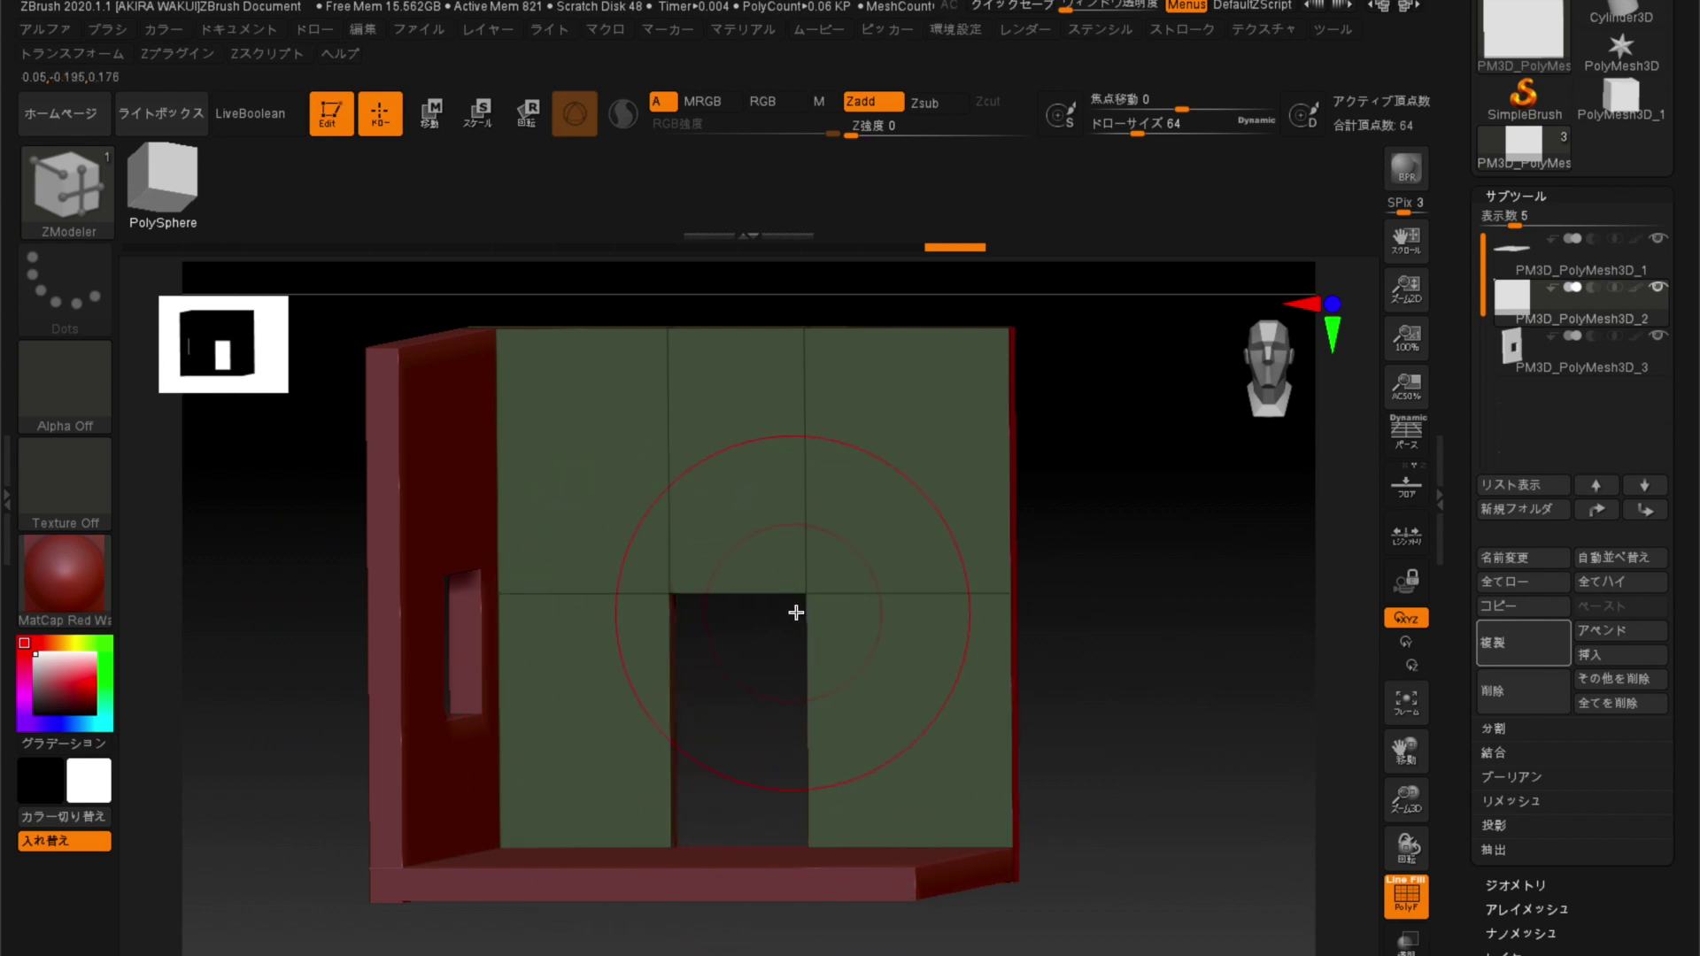
{"action": "mouse_move", "coordinate": [1149, 675]}
{"action": "left_mouse_down"}
{"action": "mouse_move", "coordinate": [1131, 687]}
{"action": "mouse_move", "coordinate": [894, 612]}
{"action": "left_mouse_up"}
{"action": "key", "text": "ctrl+z"}
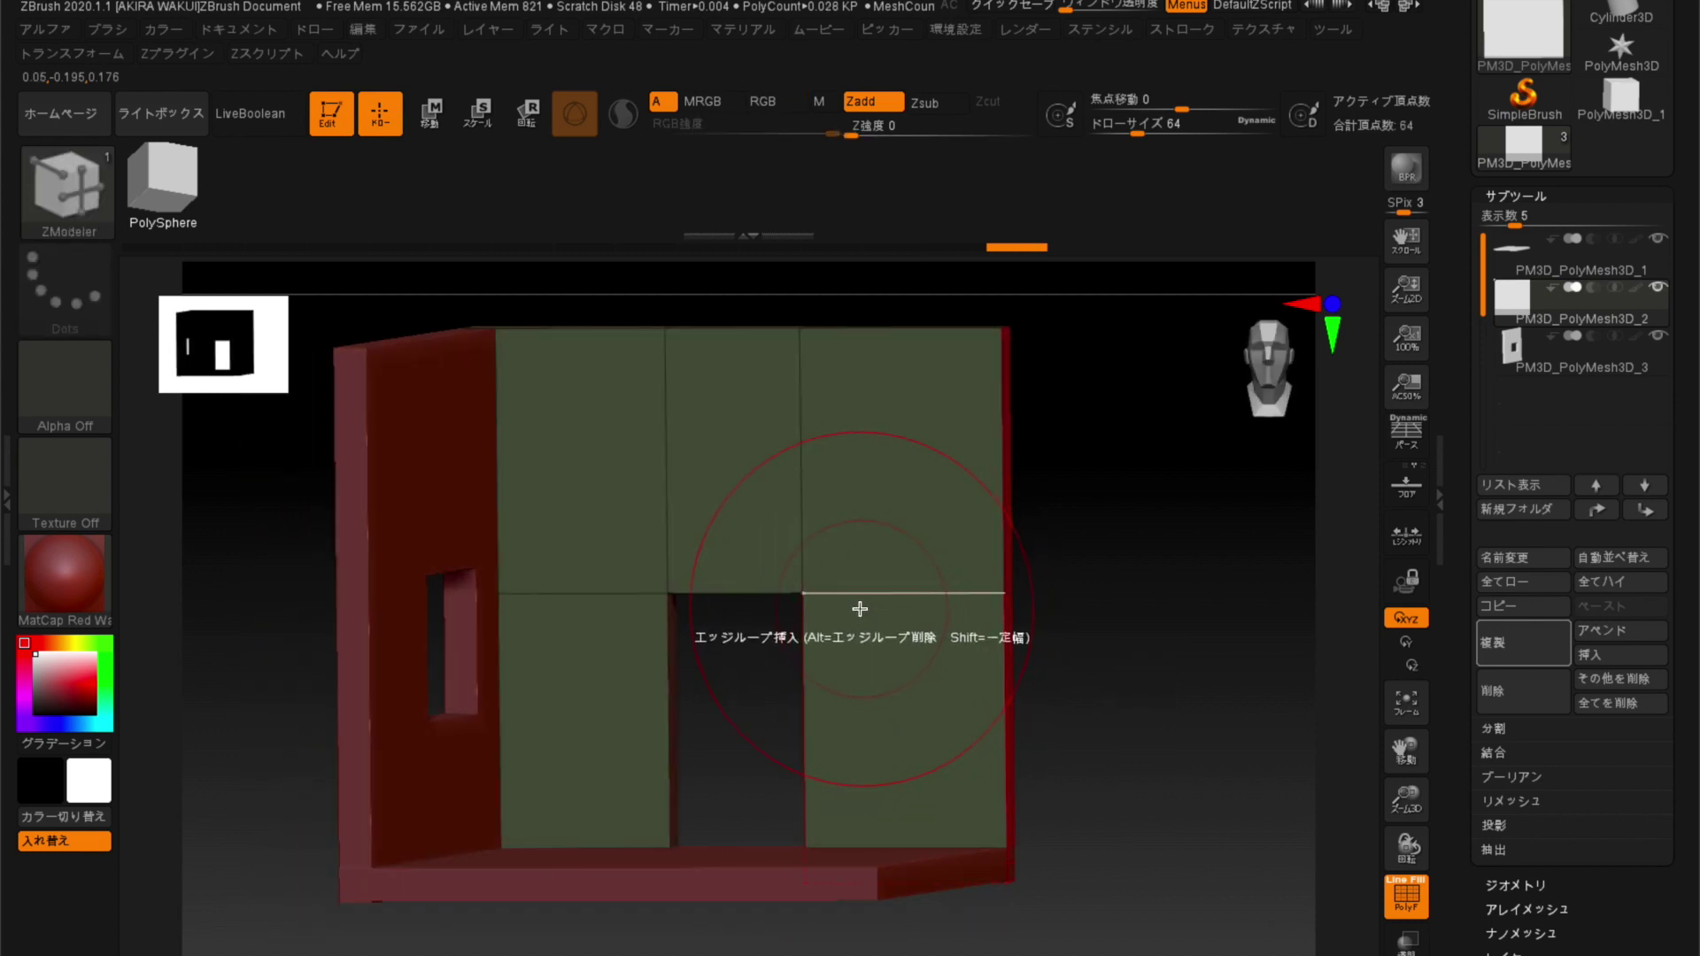
{"action": "key", "text": "space"}
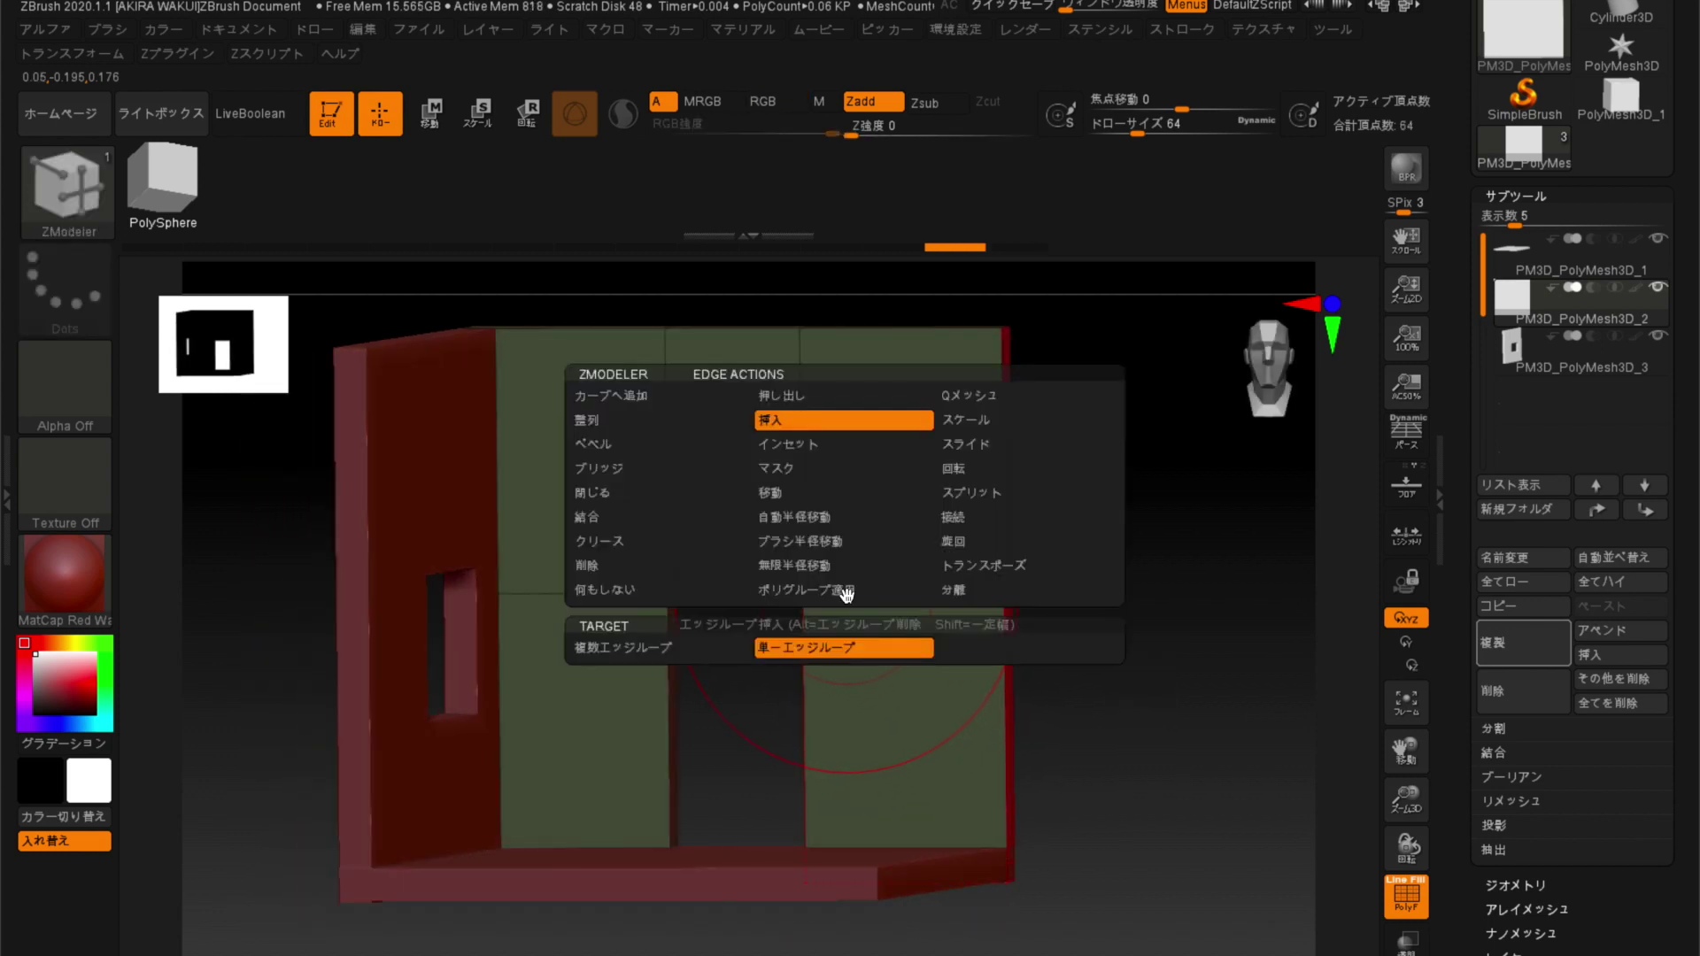
Insert multiple vertical edge loops in the right panel and across the wall.
{"action": "left_click", "coordinate": [677, 657]}
{"action": "left_click", "coordinate": [859, 604]}
{"action": "left_click_drag", "start_coordinate": [850, 631], "coordinate": [850, 646]}
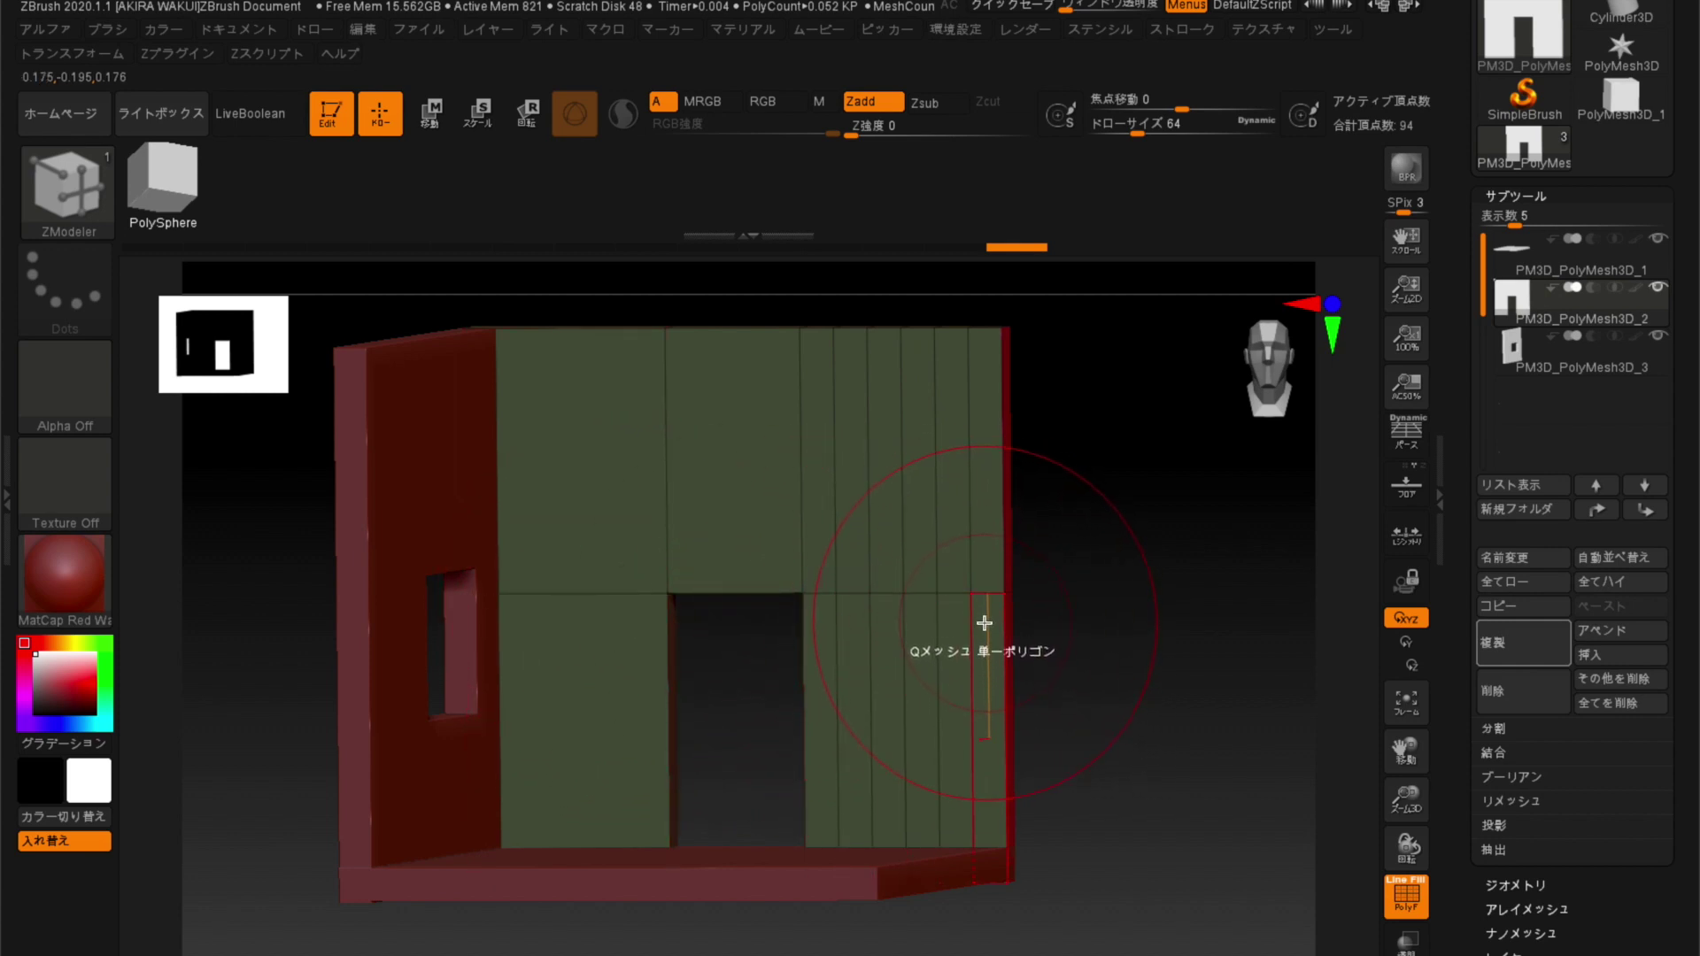
{"action": "left_click", "coordinate": [629, 594]}
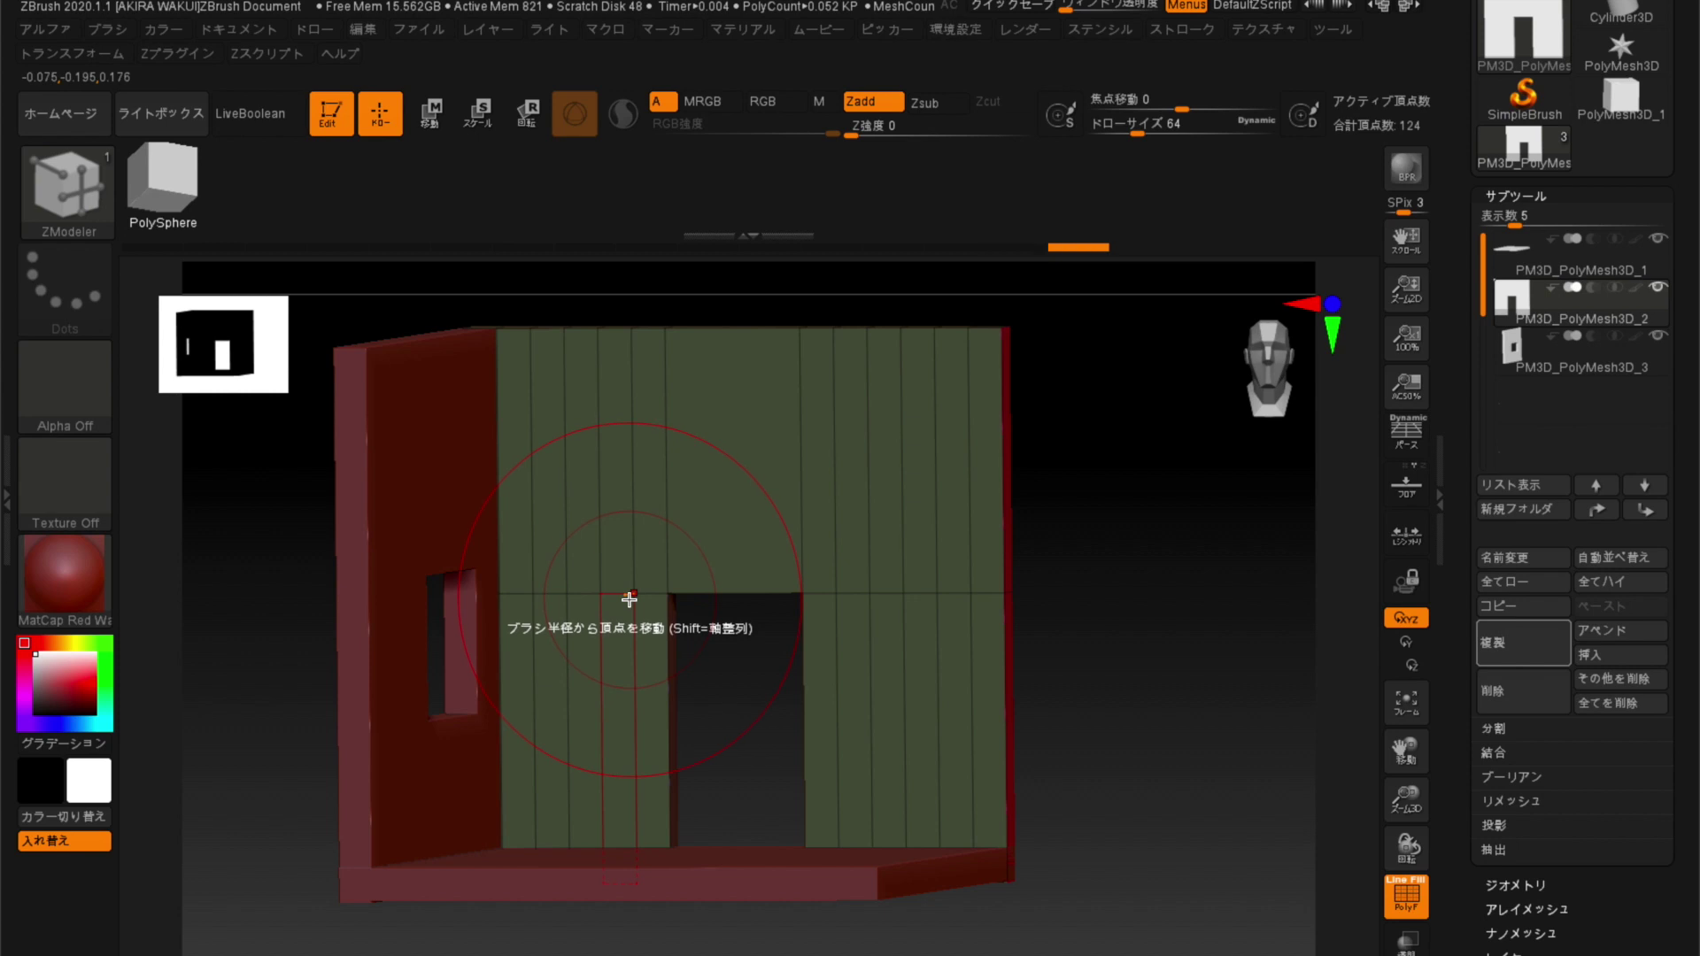
{"action": "left_click_drag", "start_coordinate": [266, 619], "coordinate": [494, 616]}
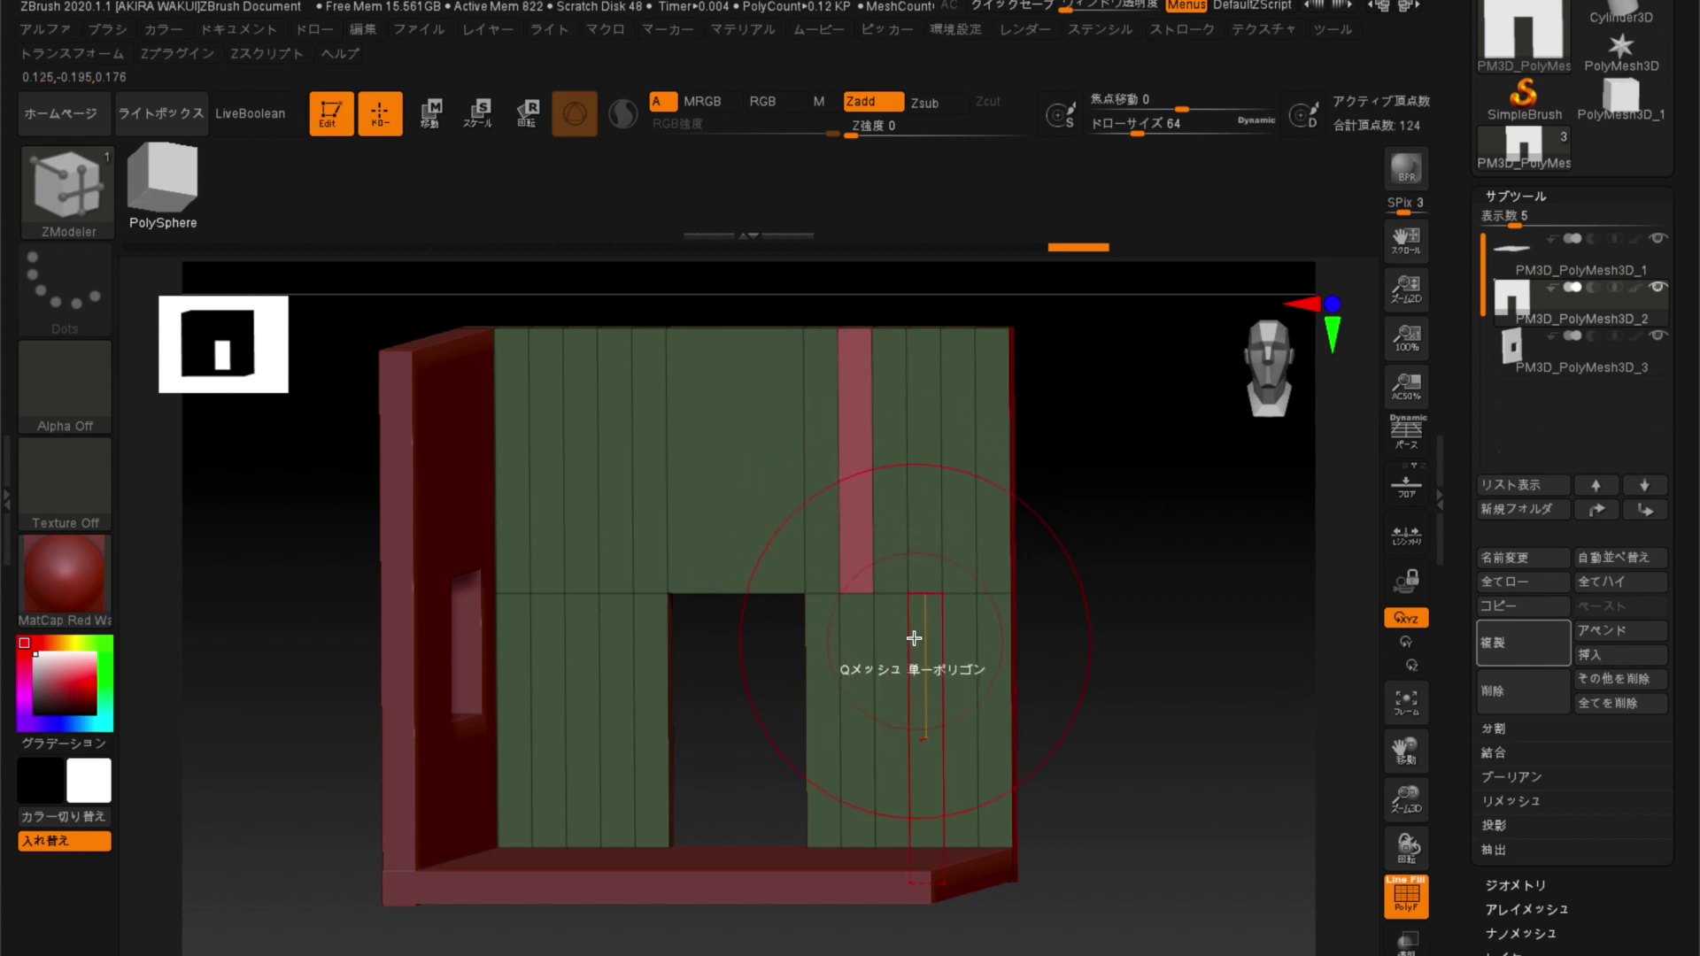
Delete eight vertical divisions on both sides of the door, then restore two.
{"action": "left_click", "coordinate": [873, 569], "text": "alt"}
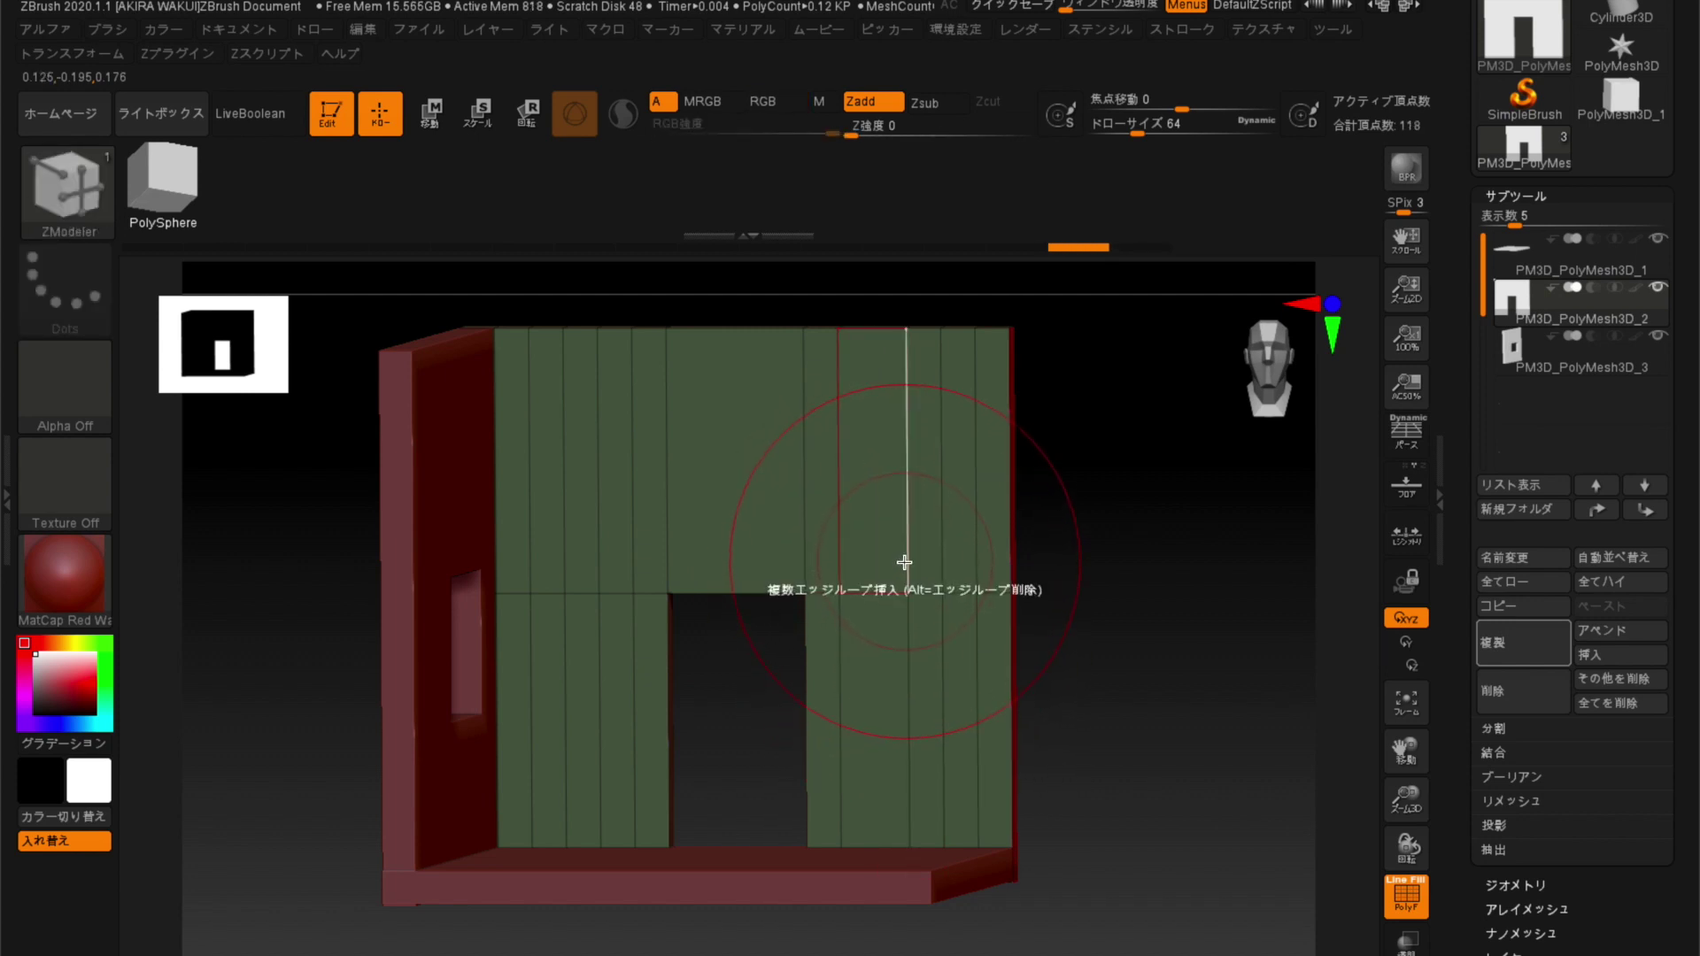
{"action": "left_click", "coordinate": [905, 562], "text": "alt"}
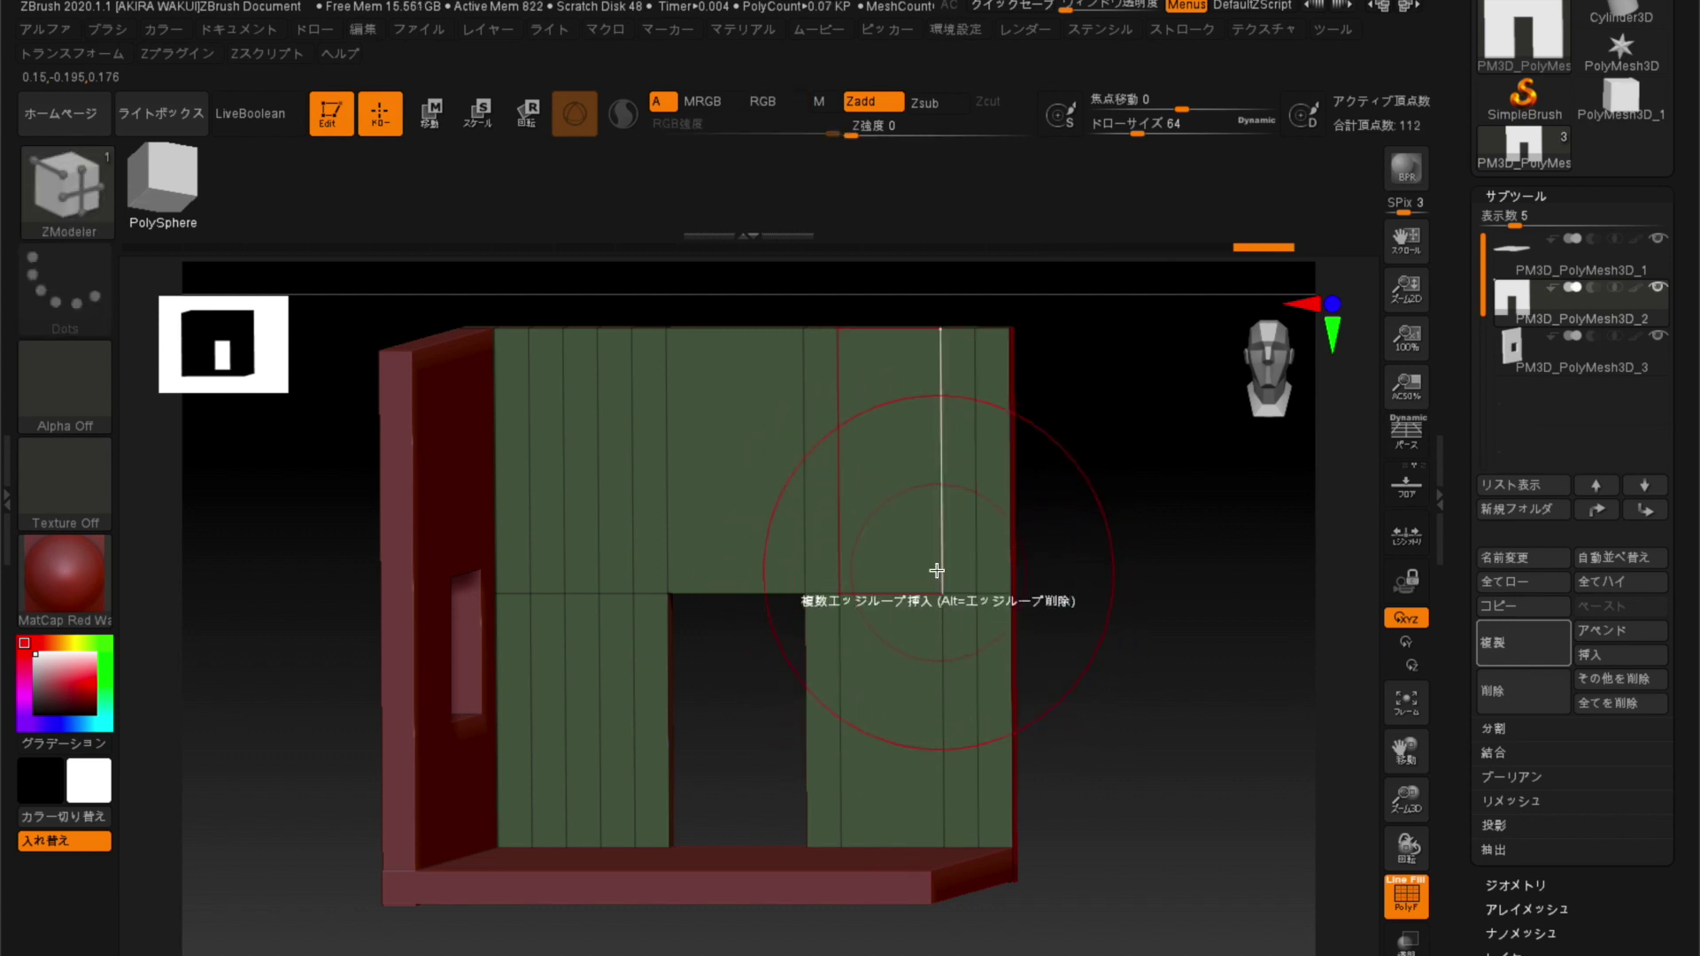
{"action": "left_click", "coordinate": [938, 567], "text": "alt"}
{"action": "left_click", "coordinate": [975, 563], "text": "alt"}
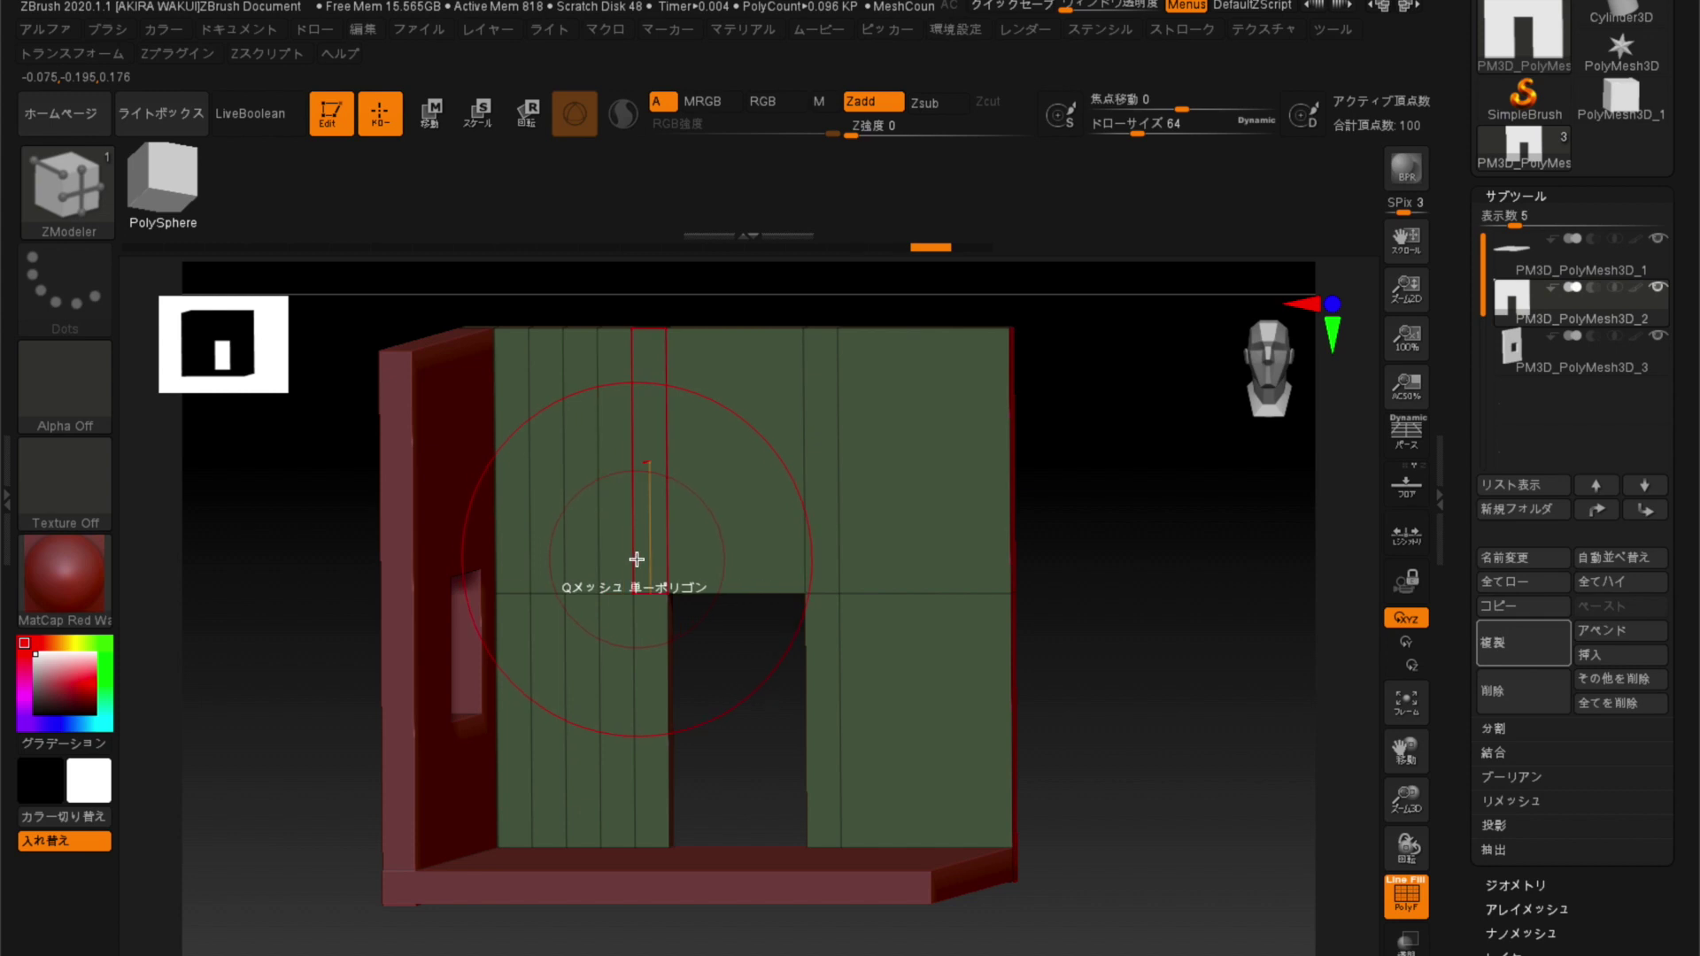
{"action": "left_click", "coordinate": [632, 559], "text": "alt"}
{"action": "left_click", "coordinate": [599, 560], "text": "alt"}
{"action": "left_click", "coordinate": [564, 560], "text": "alt"}
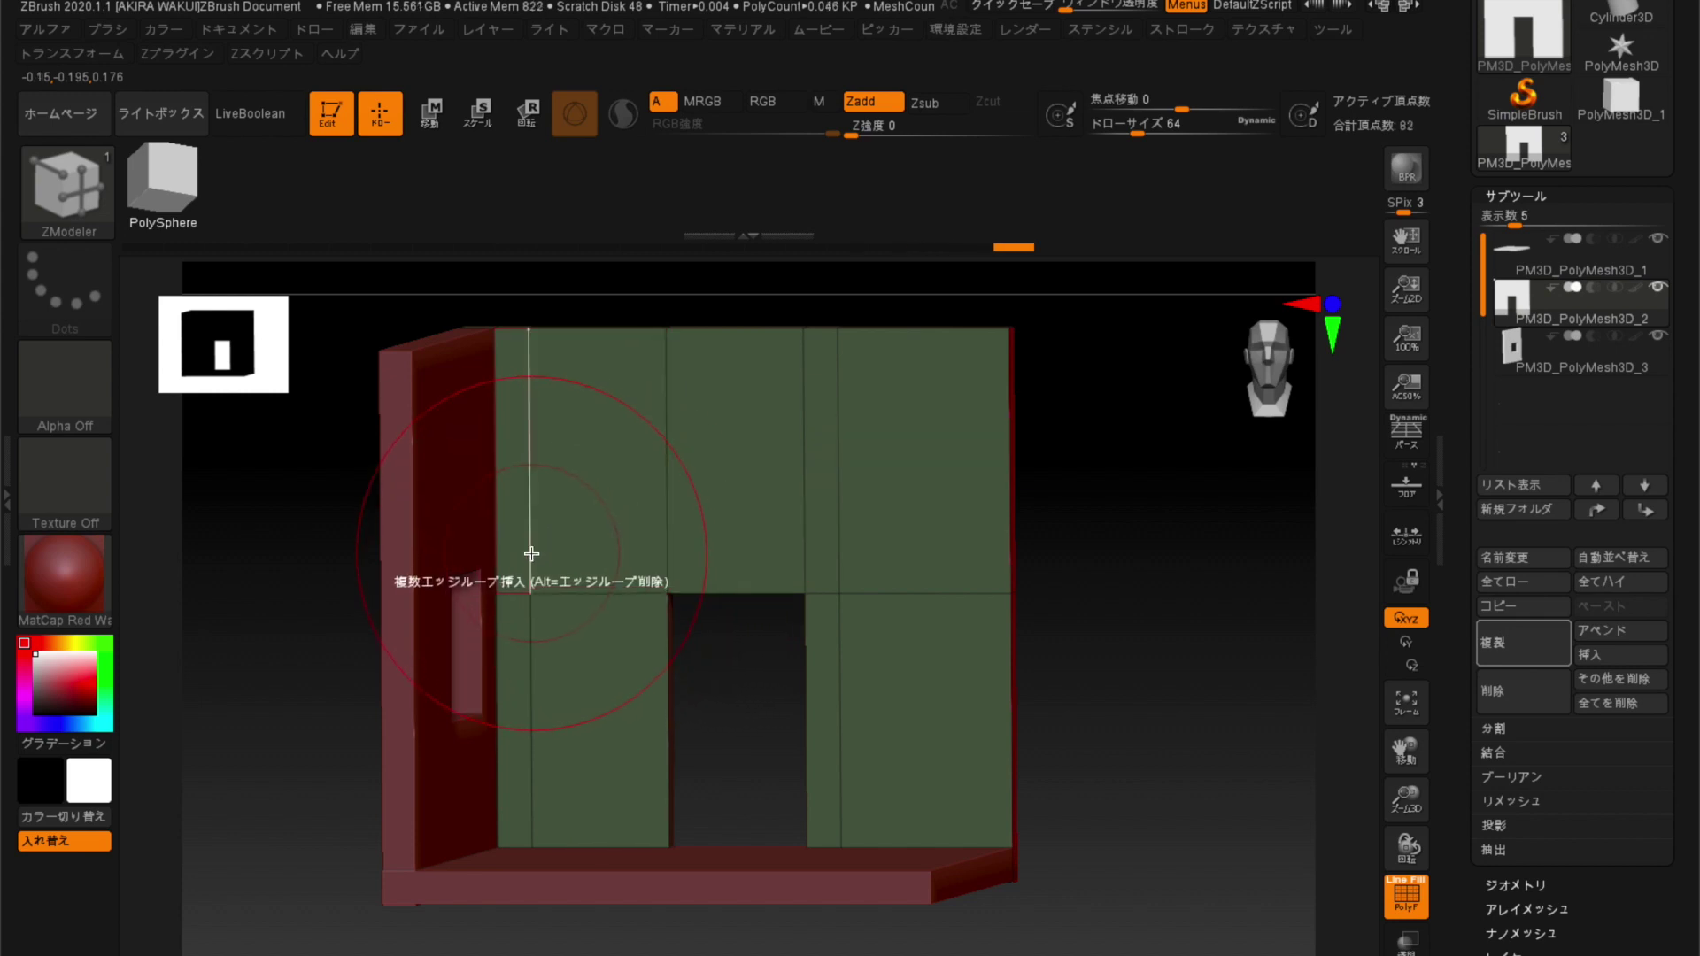
{"action": "left_click", "coordinate": [529, 552], "text": "alt"}
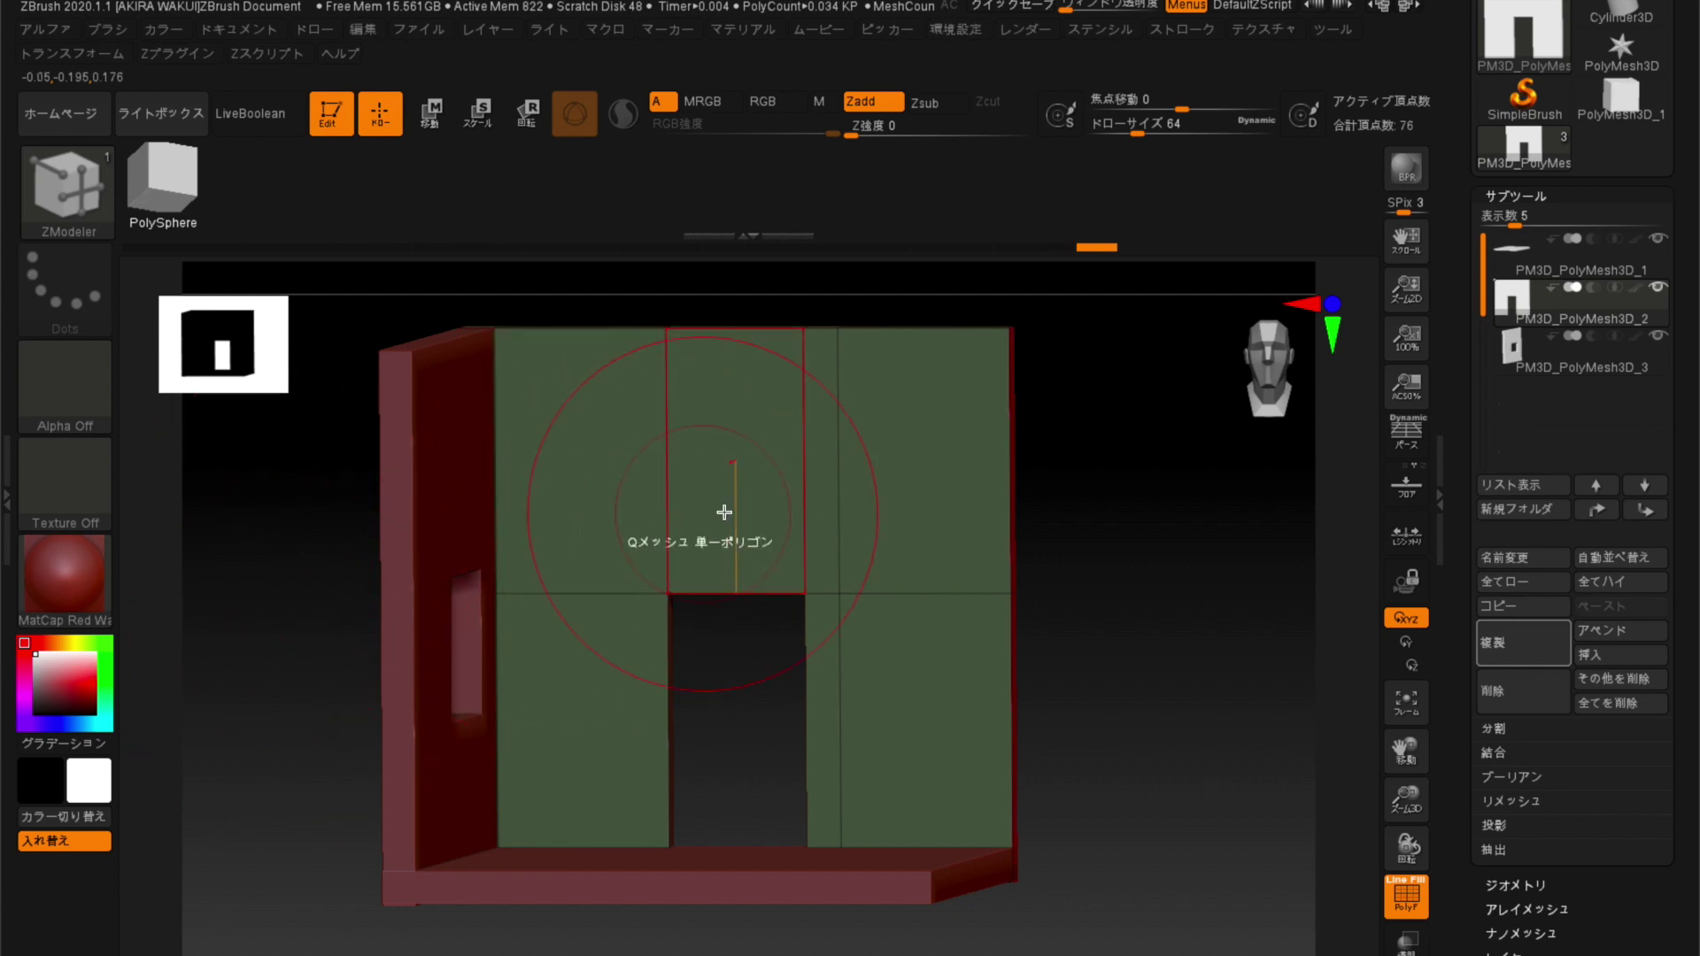
{"action": "key", "text": "ctrl+z"}
{"action": "key", "text": "ctrl+z"}
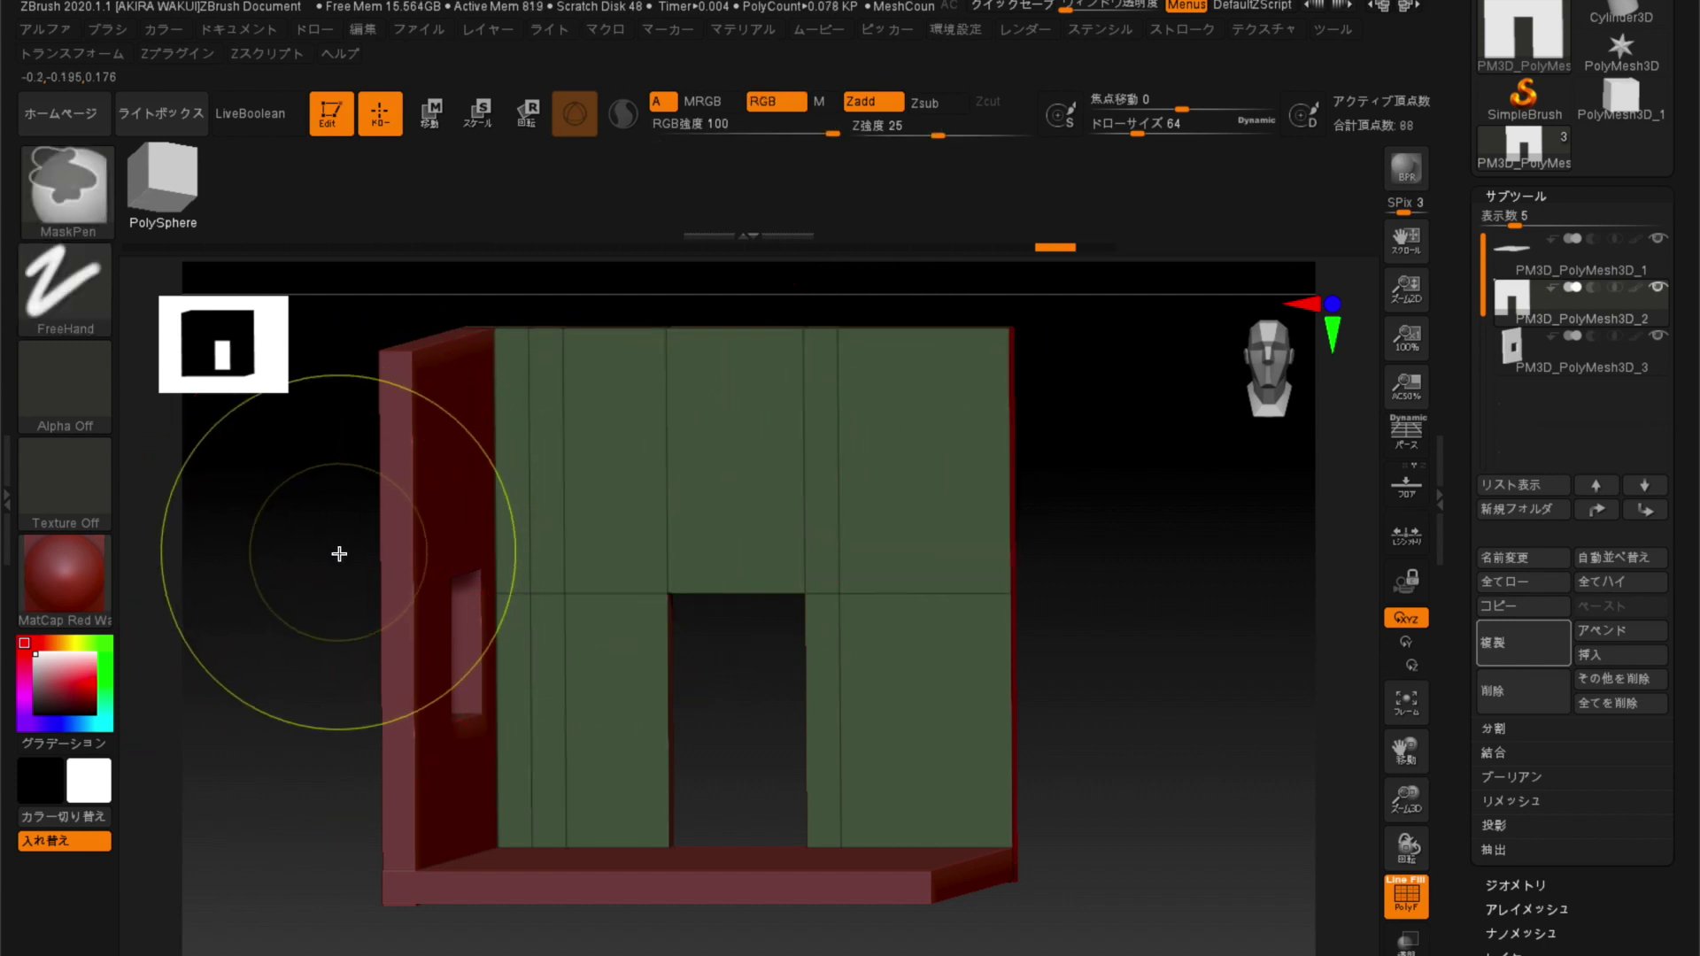
{"action": "key", "text": "ctrl+z"}
{"action": "key", "text": "ctrl+z"}
Try adding horizontal divisions across the wall, then remove them again.
{"action": "left_click_drag", "start_coordinate": [527, 542], "coordinate": [553, 541]}
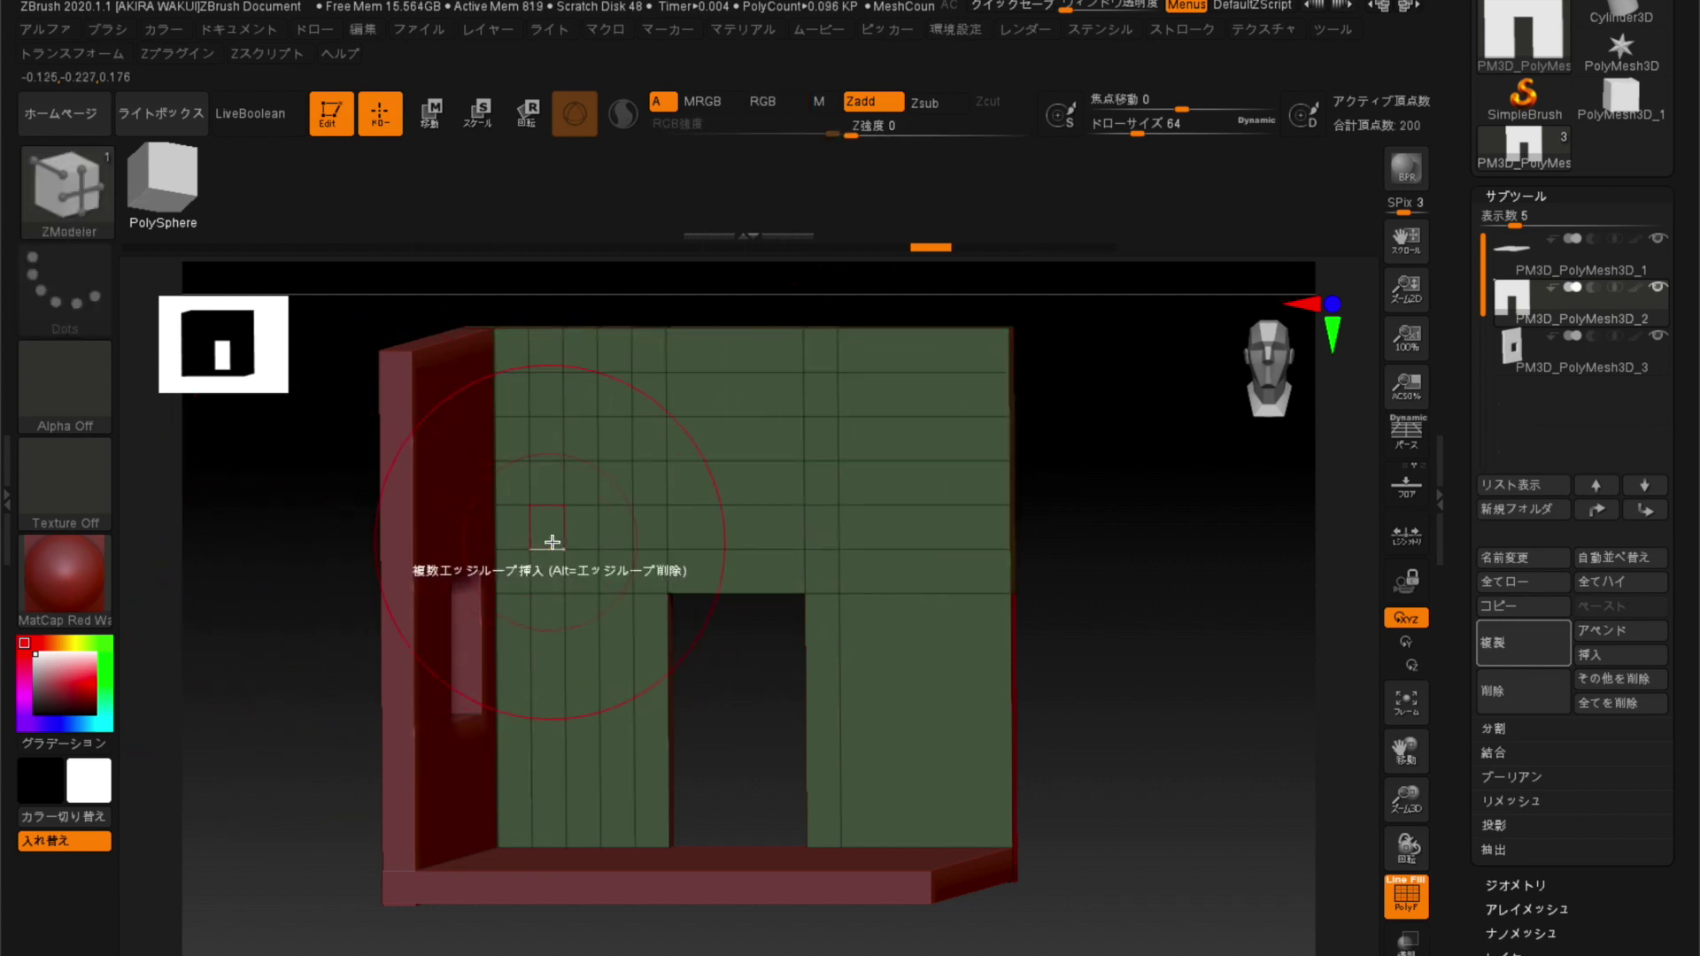
{"action": "left_click", "coordinate": [545, 555], "text": "alt"}
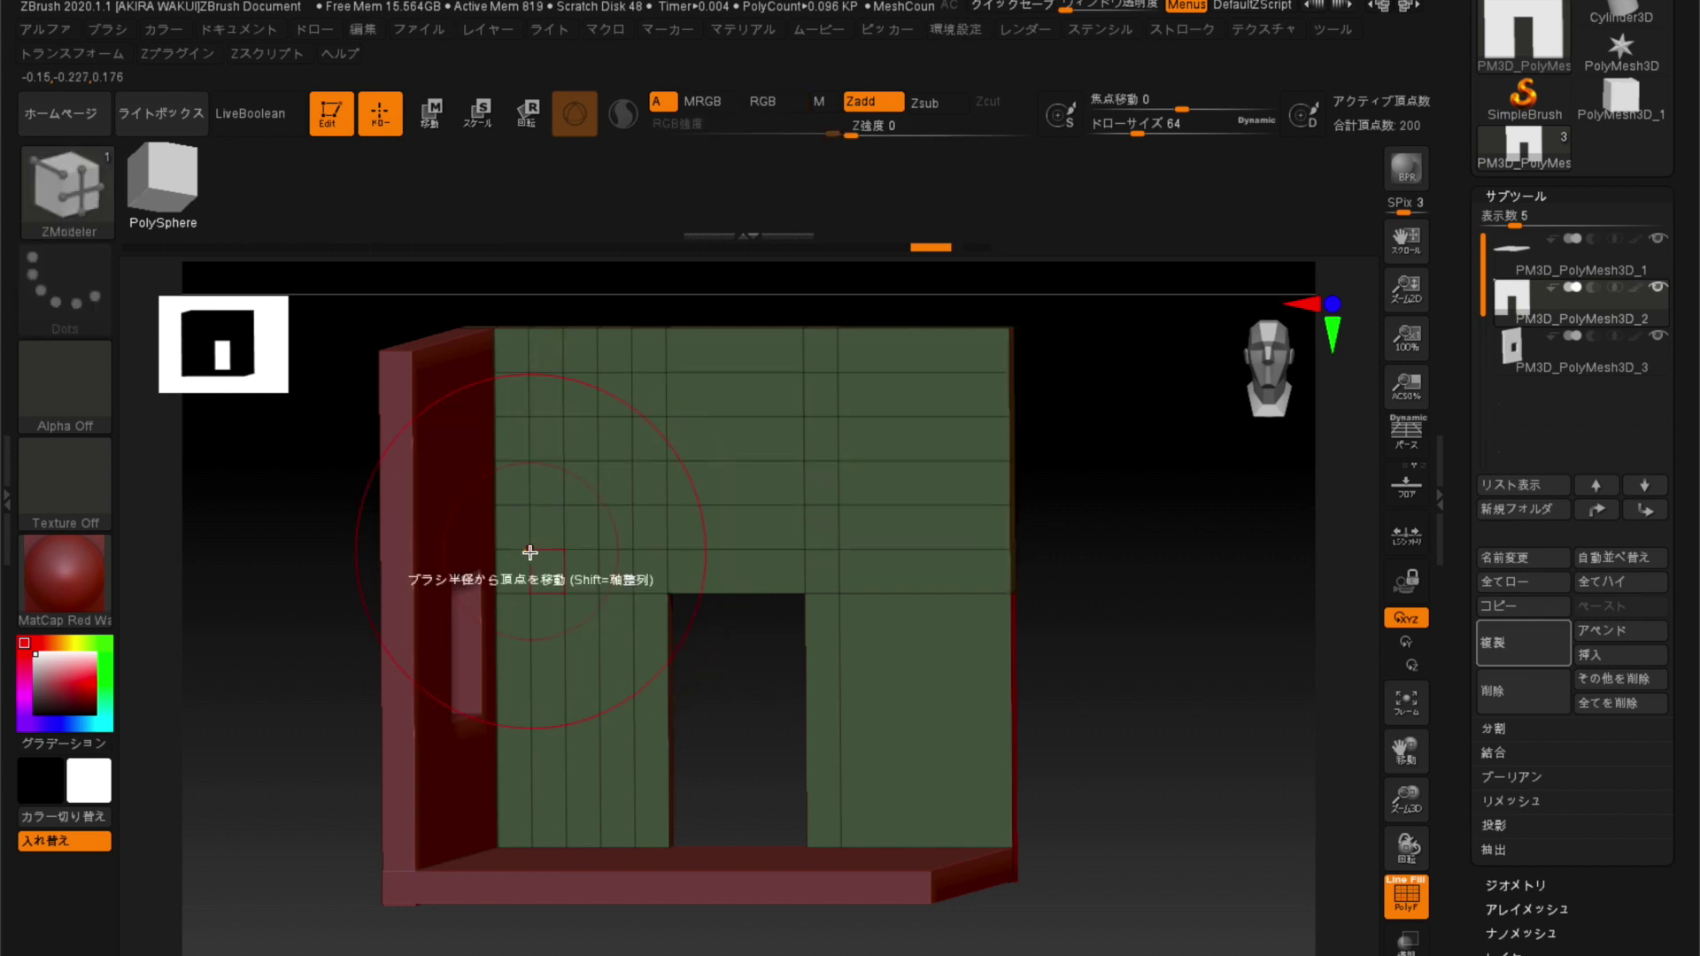
{"action": "mouse_move", "coordinate": [315, 645]}
{"action": "left_mouse_down", "text": "alt"}
{"action": "mouse_move", "coordinate": [463, 743]}
{"action": "mouse_move", "coordinate": [524, 541]}
{"action": "left_mouse_up", "text": "alt"}
{"action": "key", "text": "ctrl+z"}
{"action": "key", "text": "ctrl+shift+z"}
{"action": "key", "text": "ctrl+z"}
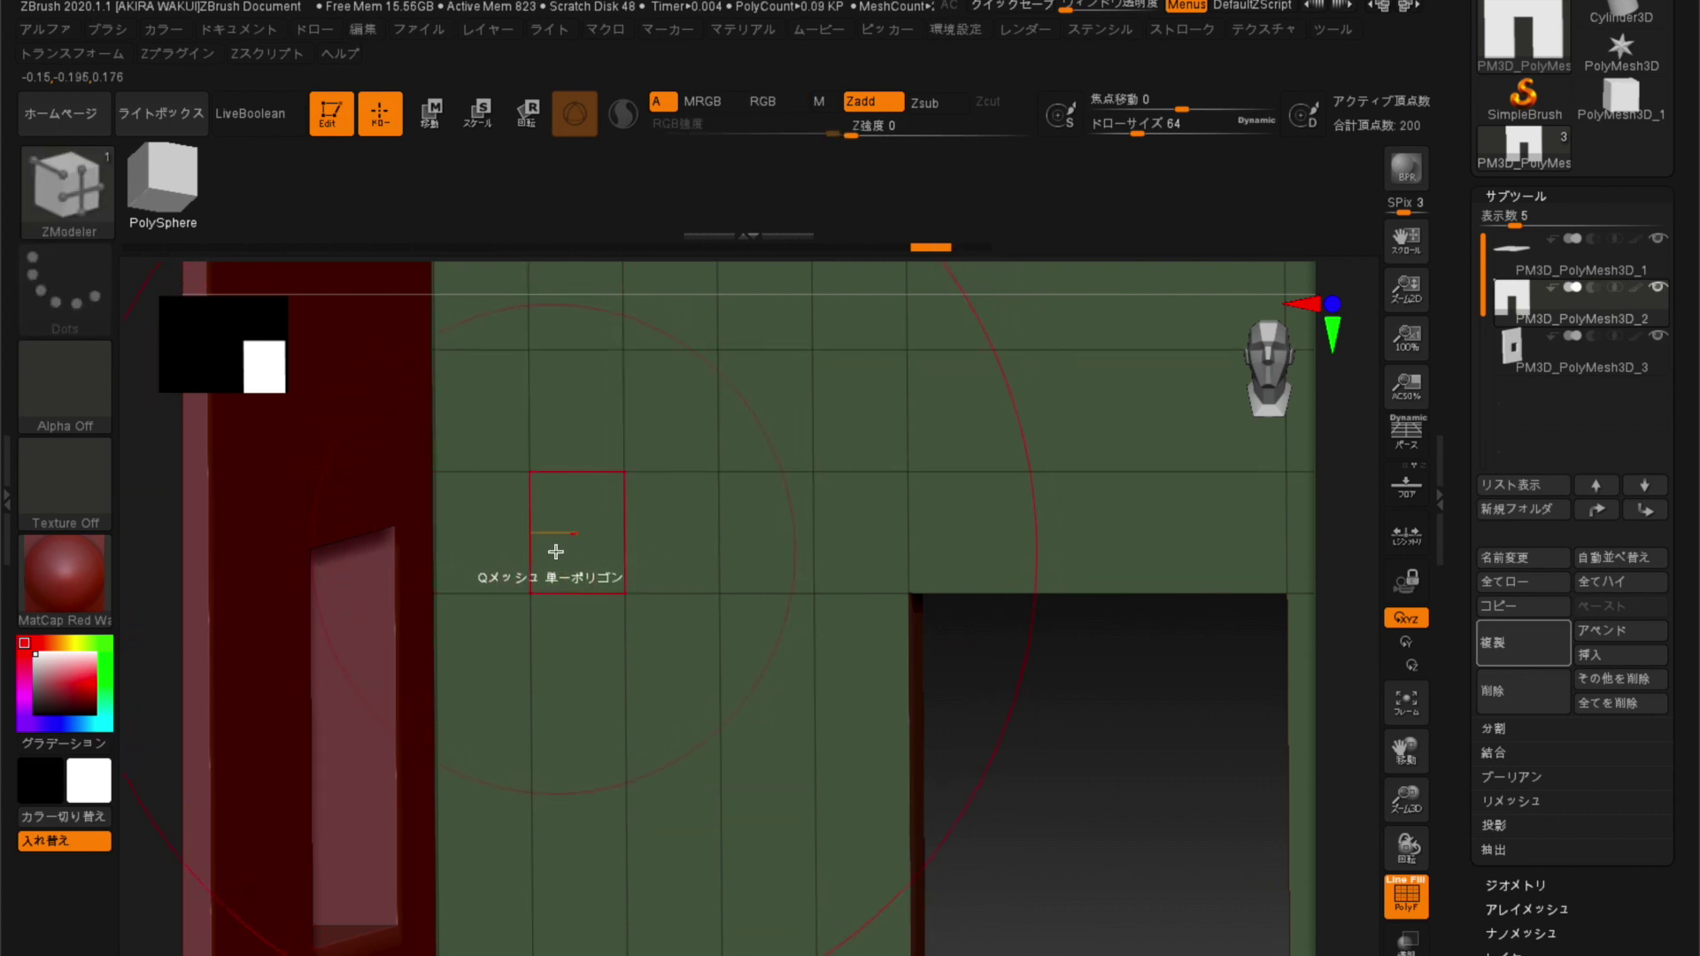
{"action": "key", "text": "ctrl+shift+z"}
Reapply the removal of two vertical divisions and face the back wall front-on.
{"action": "key", "text": "ctrl+shift+z"}
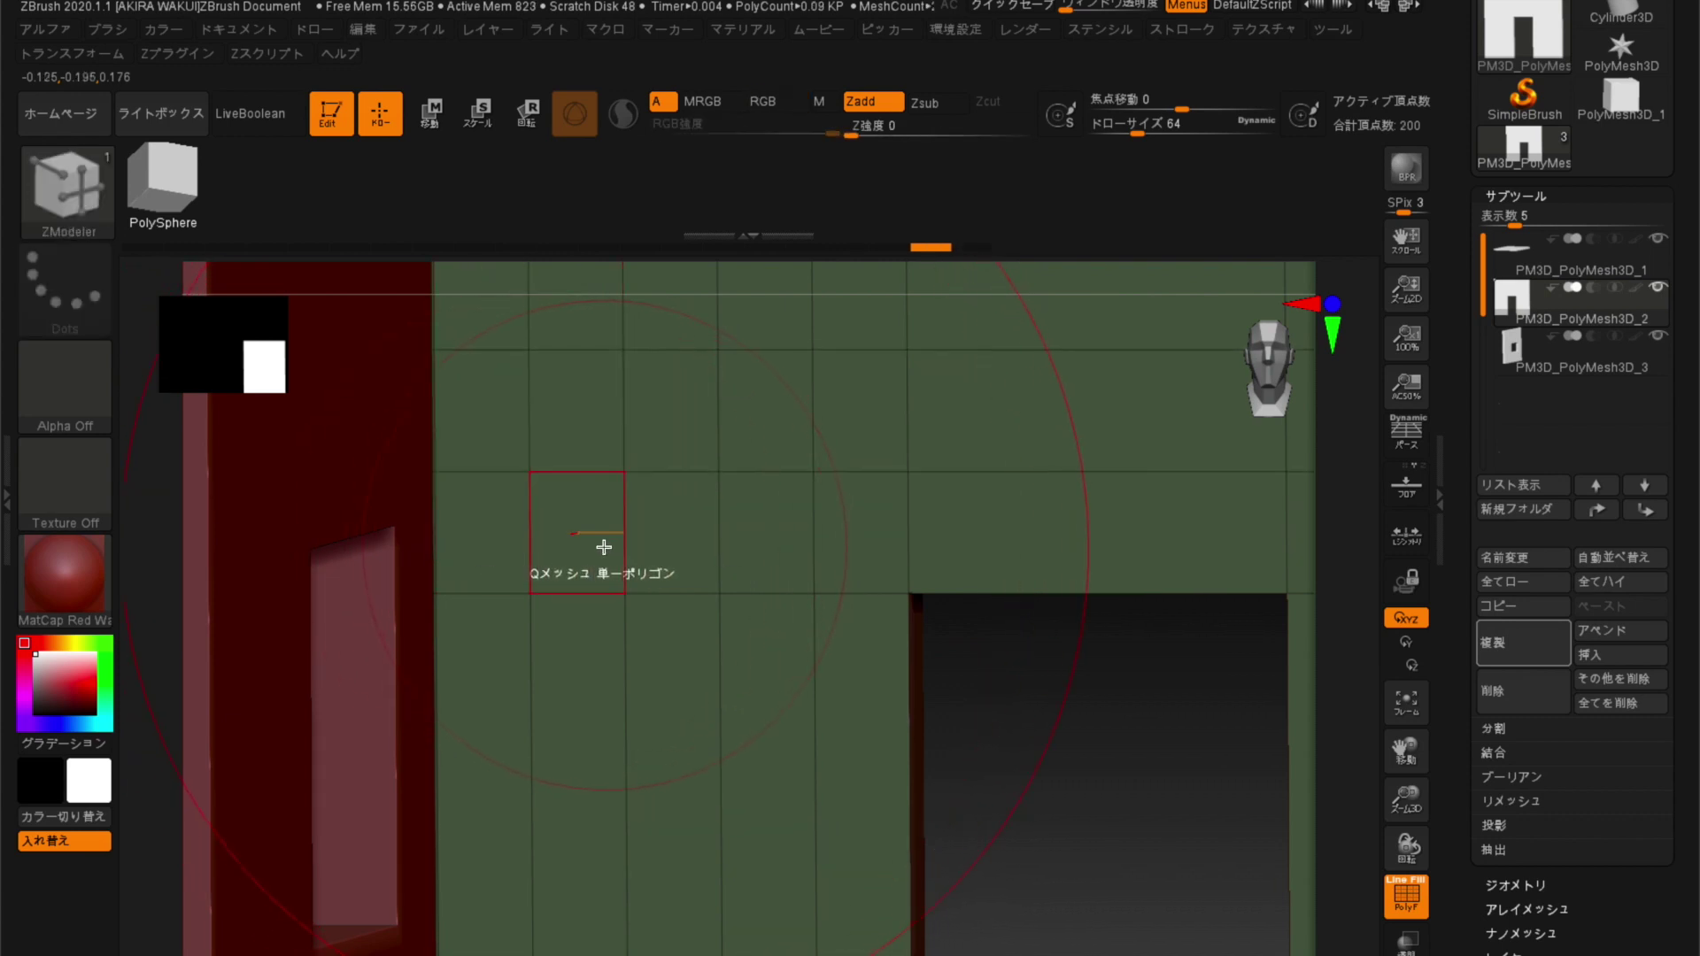
{"action": "key", "text": "ctrl+shift+z"}
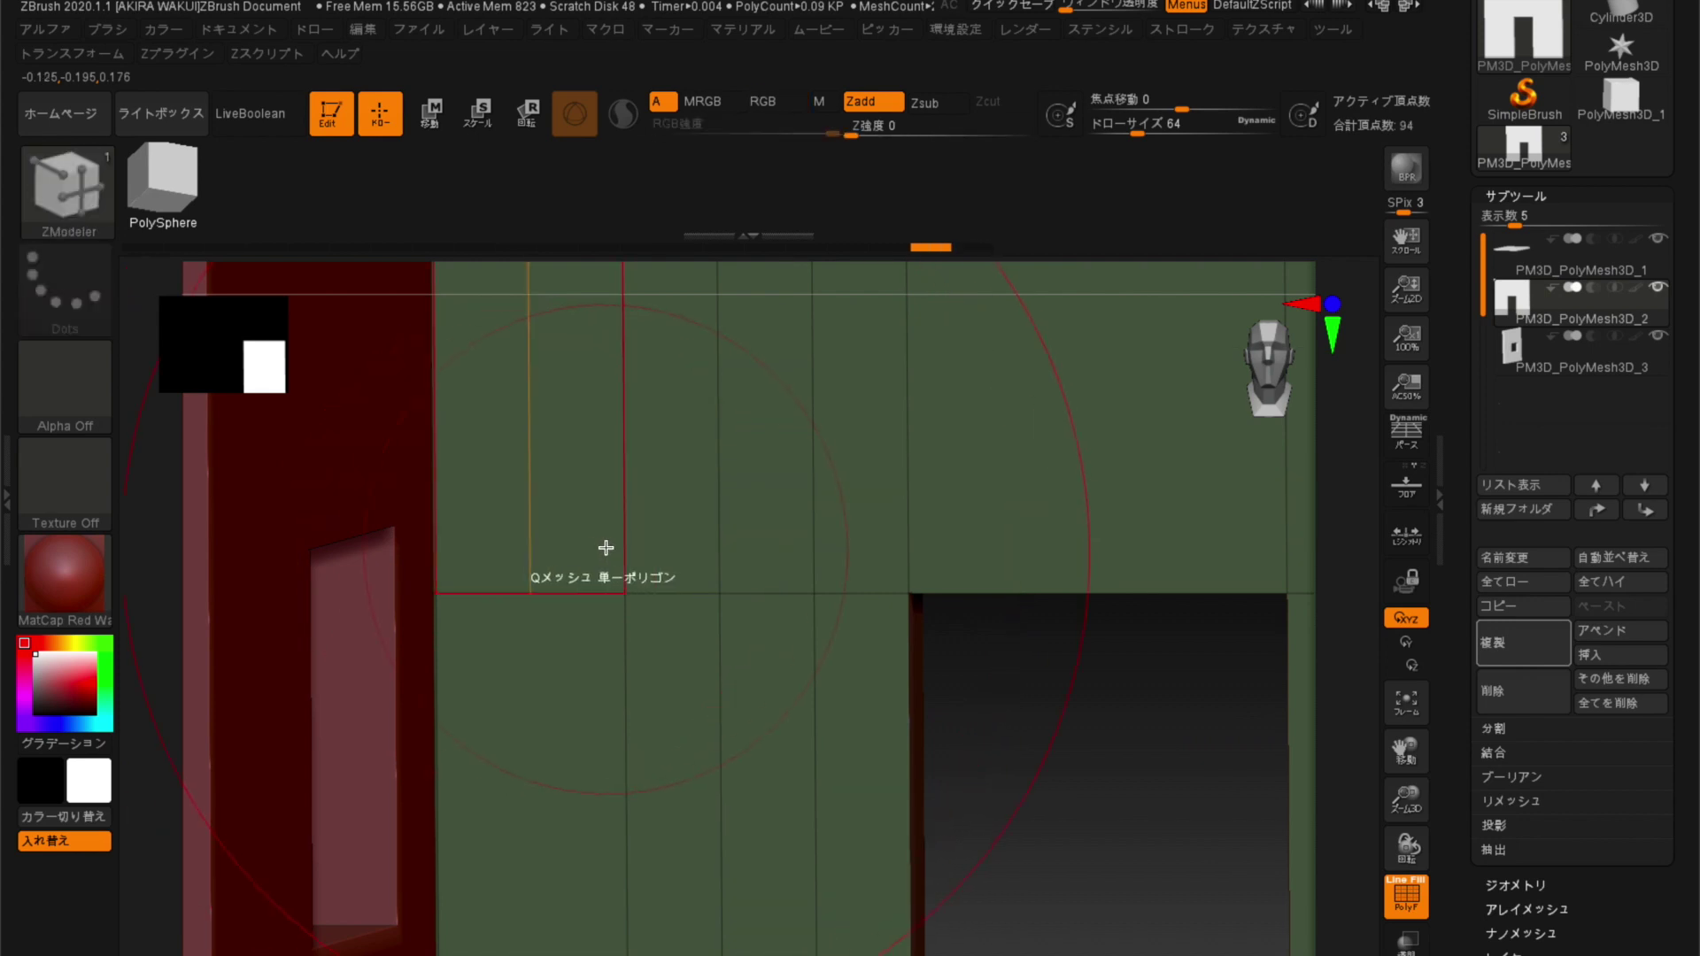
{"action": "key", "text": "ctrl+shift+z"}
{"action": "key", "text": "ctrl+shift+z"}
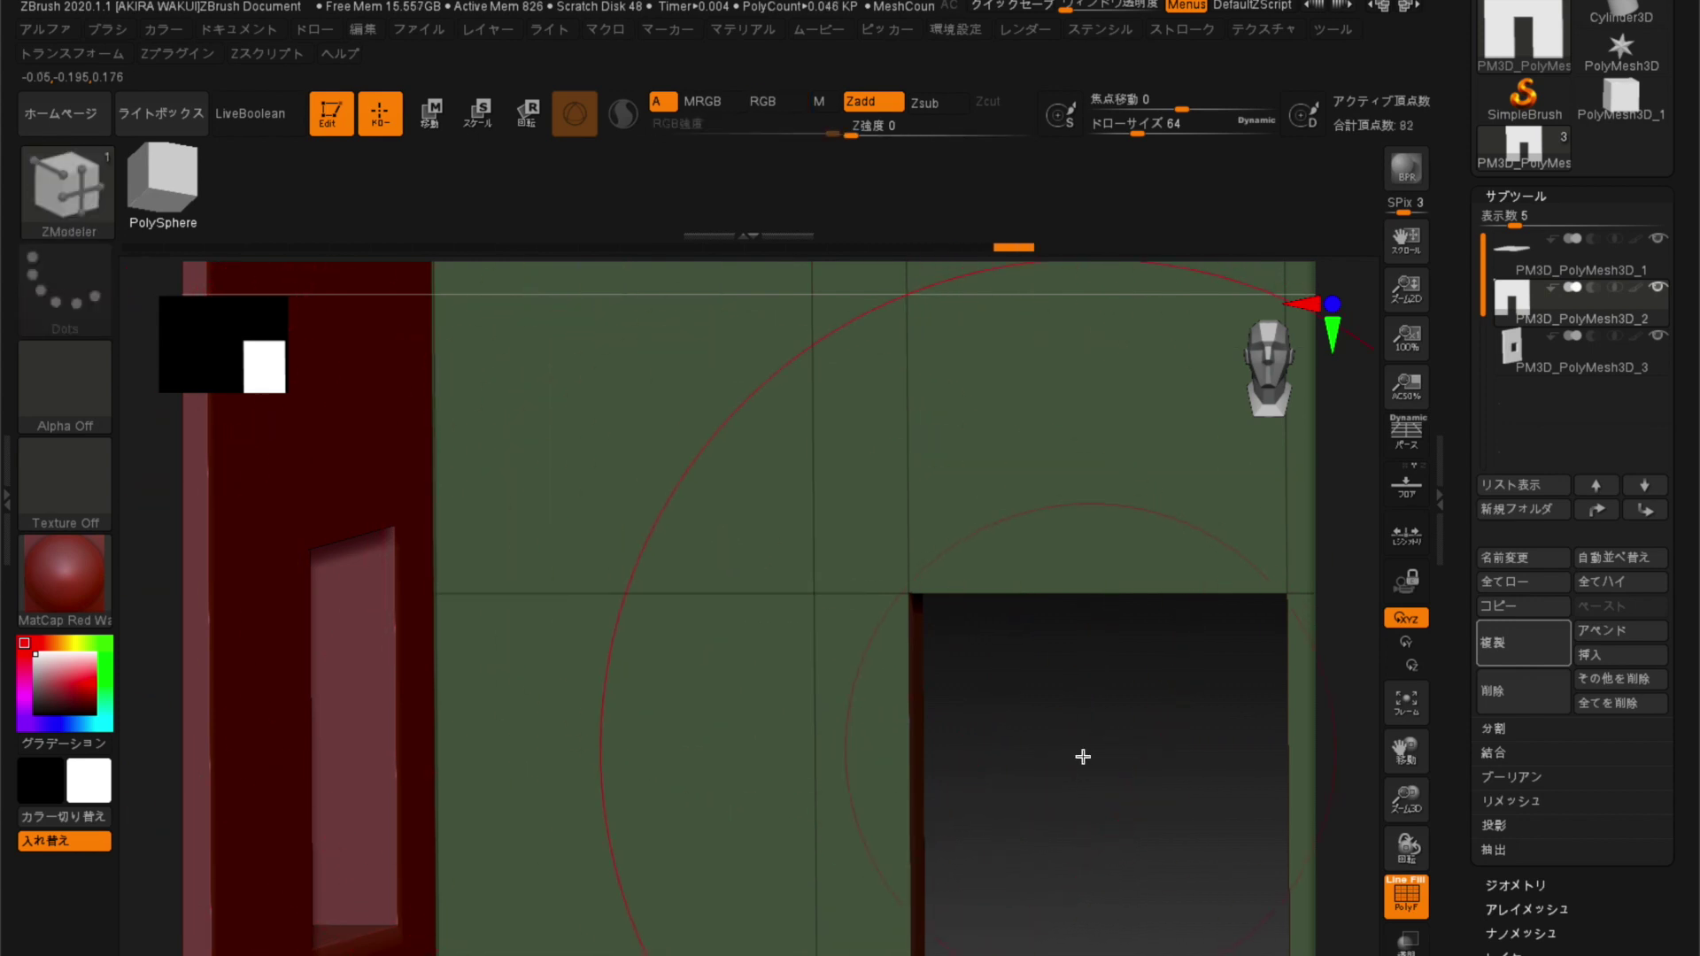
{"action": "mouse_move", "coordinate": [922, 707]}
{"action": "left_mouse_down"}
{"action": "mouse_move", "coordinate": [873, 694]}
{"action": "mouse_move", "coordinate": [880, 625]}
{"action": "left_mouse_up"}
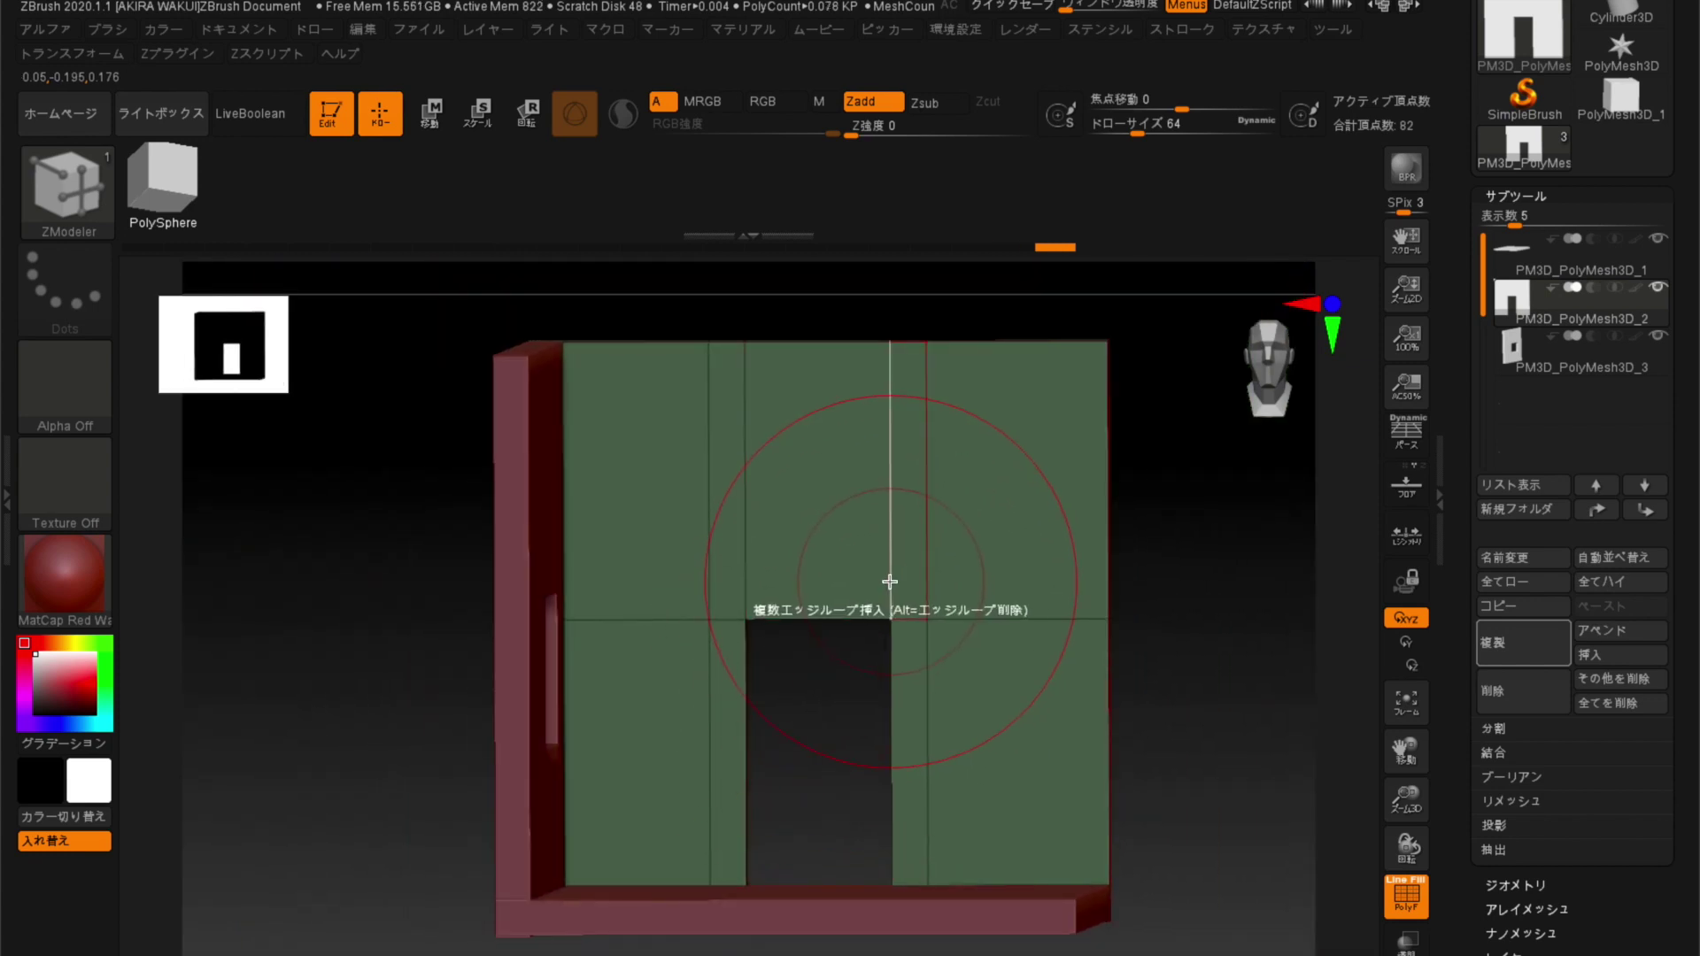
{"action": "key", "text": "space"}
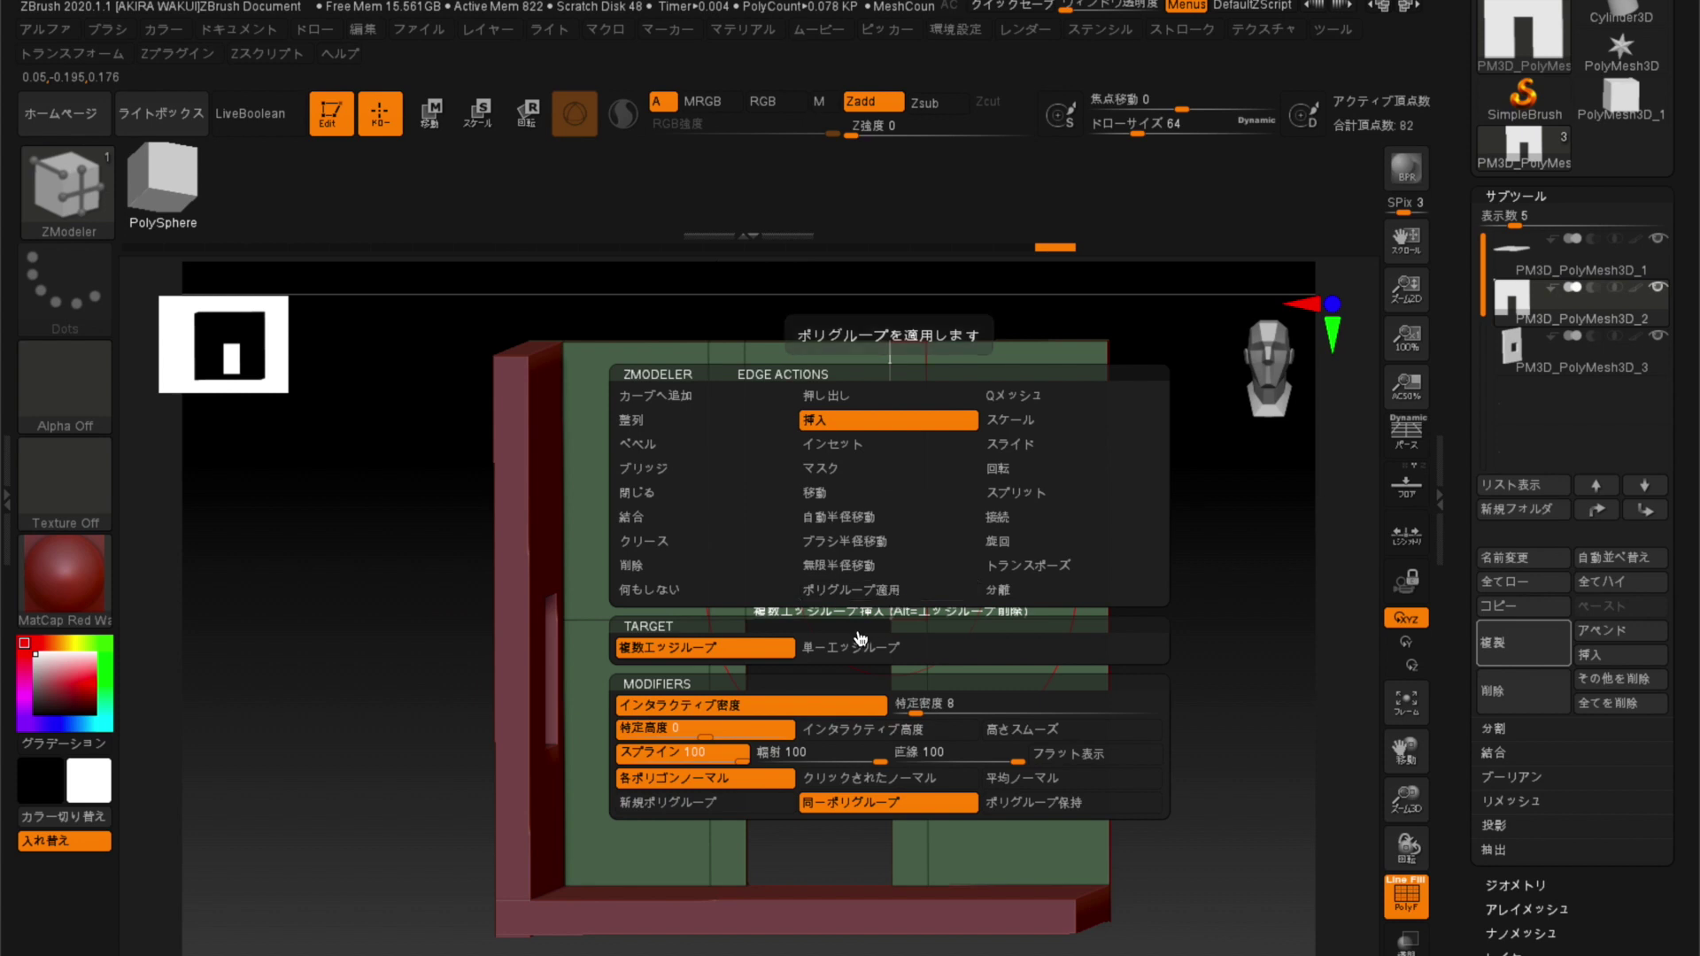
Insert a single horizontal edge loop across the back wall just above the door opening.
{"action": "left_click", "coordinate": [850, 673]}
{"action": "left_click_drag", "start_coordinate": [890, 566], "coordinate": [886, 586]}
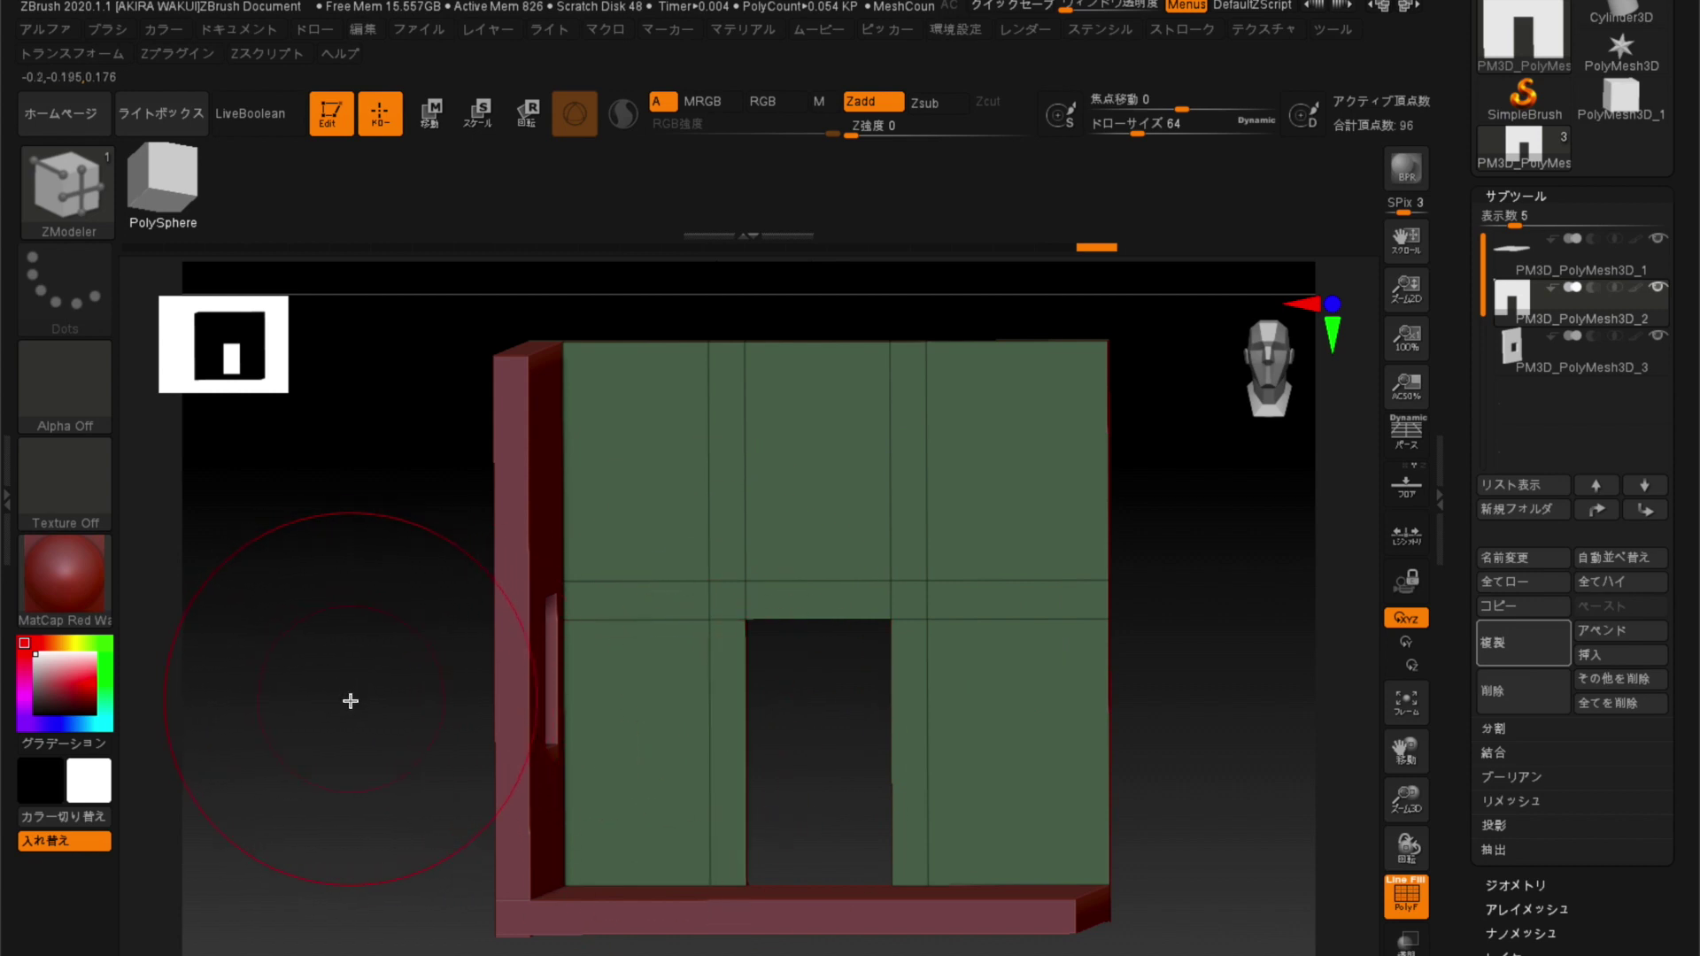
{"action": "left_click_drag", "start_coordinate": [342, 720], "coordinate": [311, 709]}
{"action": "right_click_drag", "start_coordinate": [762, 706], "coordinate": [720, 637]}
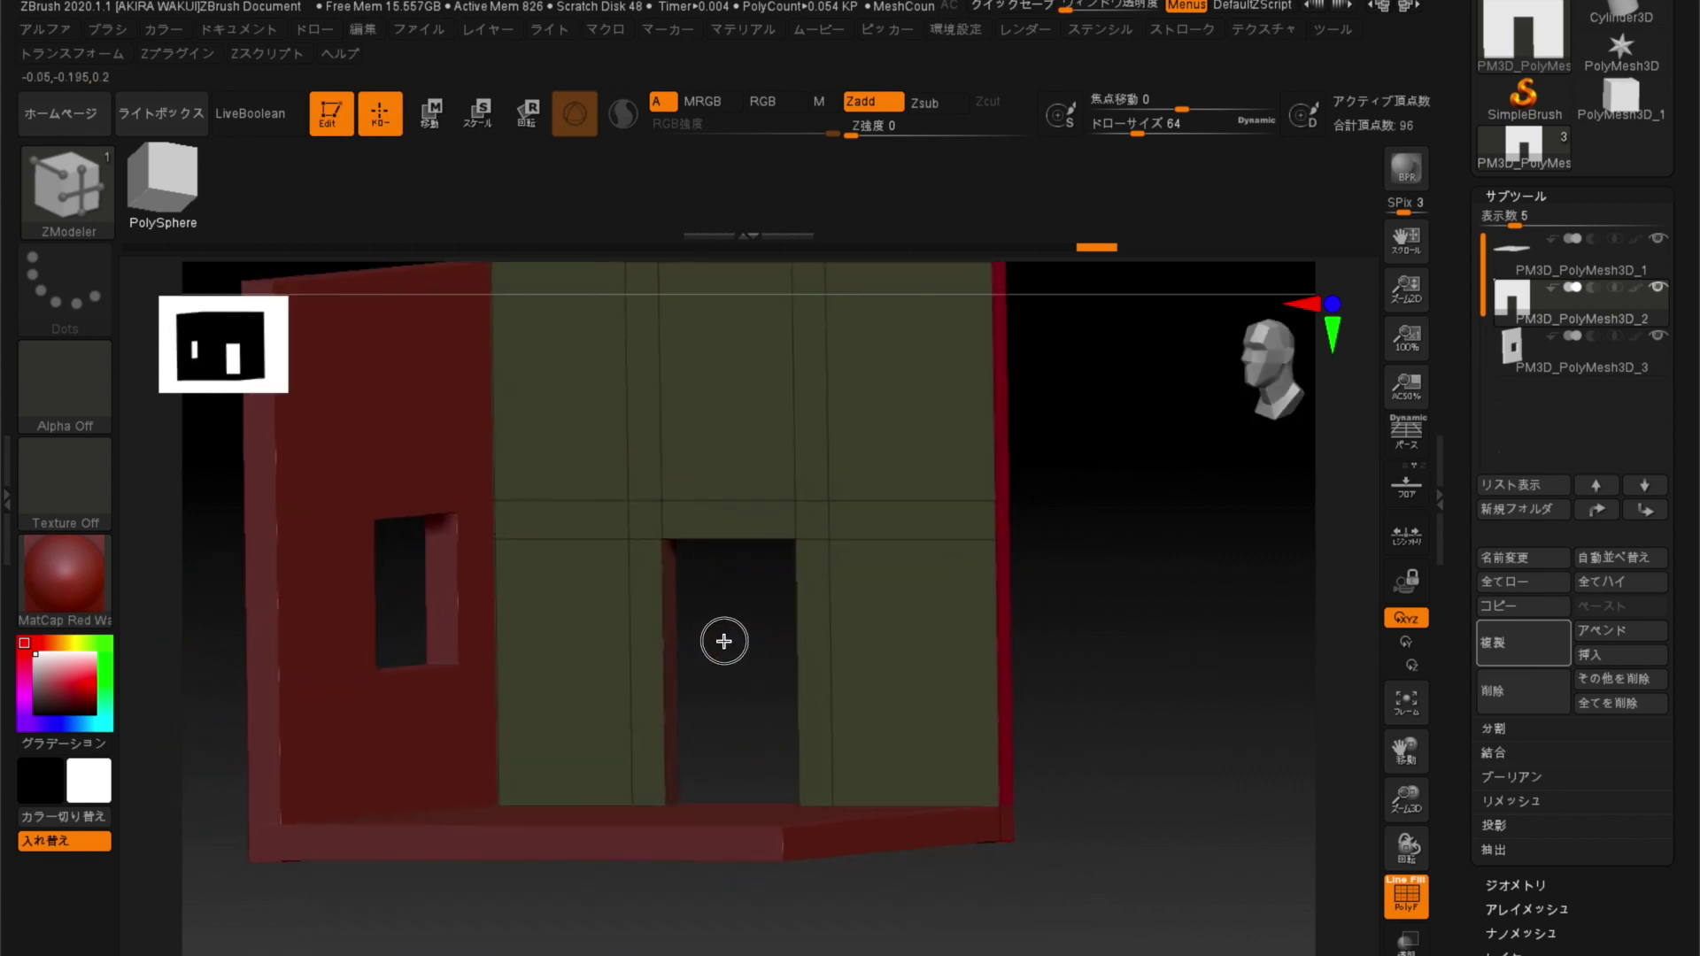
{"action": "mouse_move", "coordinate": [728, 634]}
{"action": "left_mouse_down"}
{"action": "mouse_move", "coordinate": [747, 699]}
{"action": "mouse_move", "coordinate": [698, 720]}
{"action": "mouse_move", "coordinate": [732, 637]}
{"action": "left_mouse_up"}
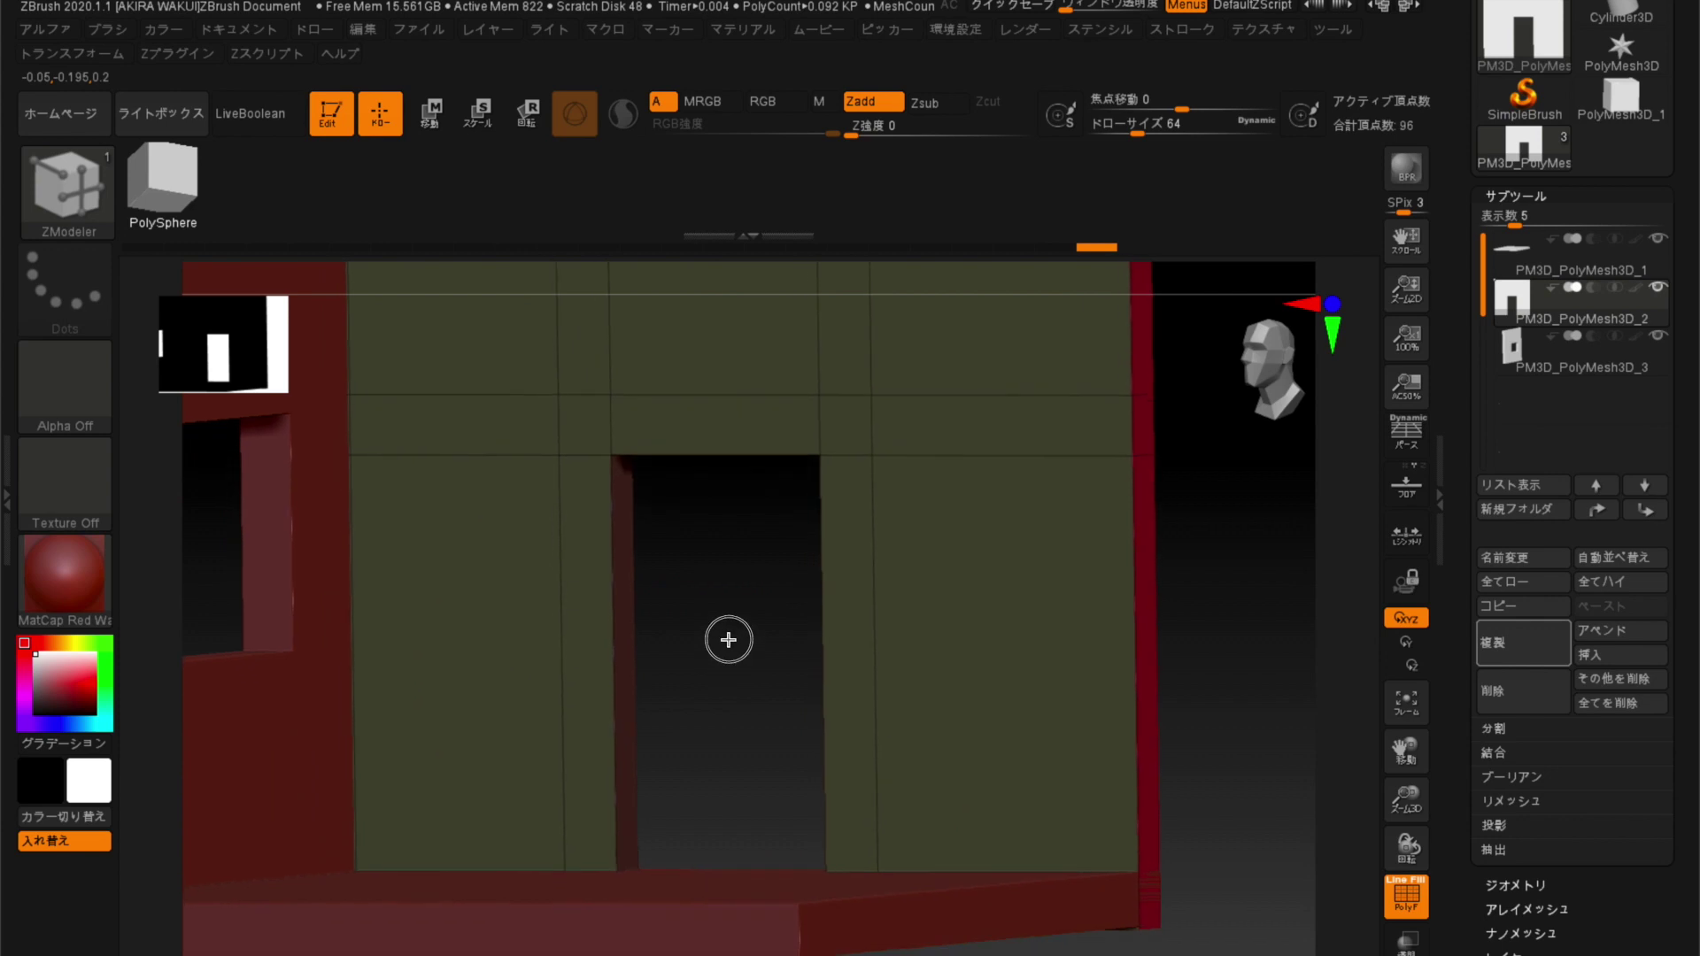
QMesh-extrude the strips beside and above the doorway into raised jambs and a lintel.
{"action": "key", "text": "space"}
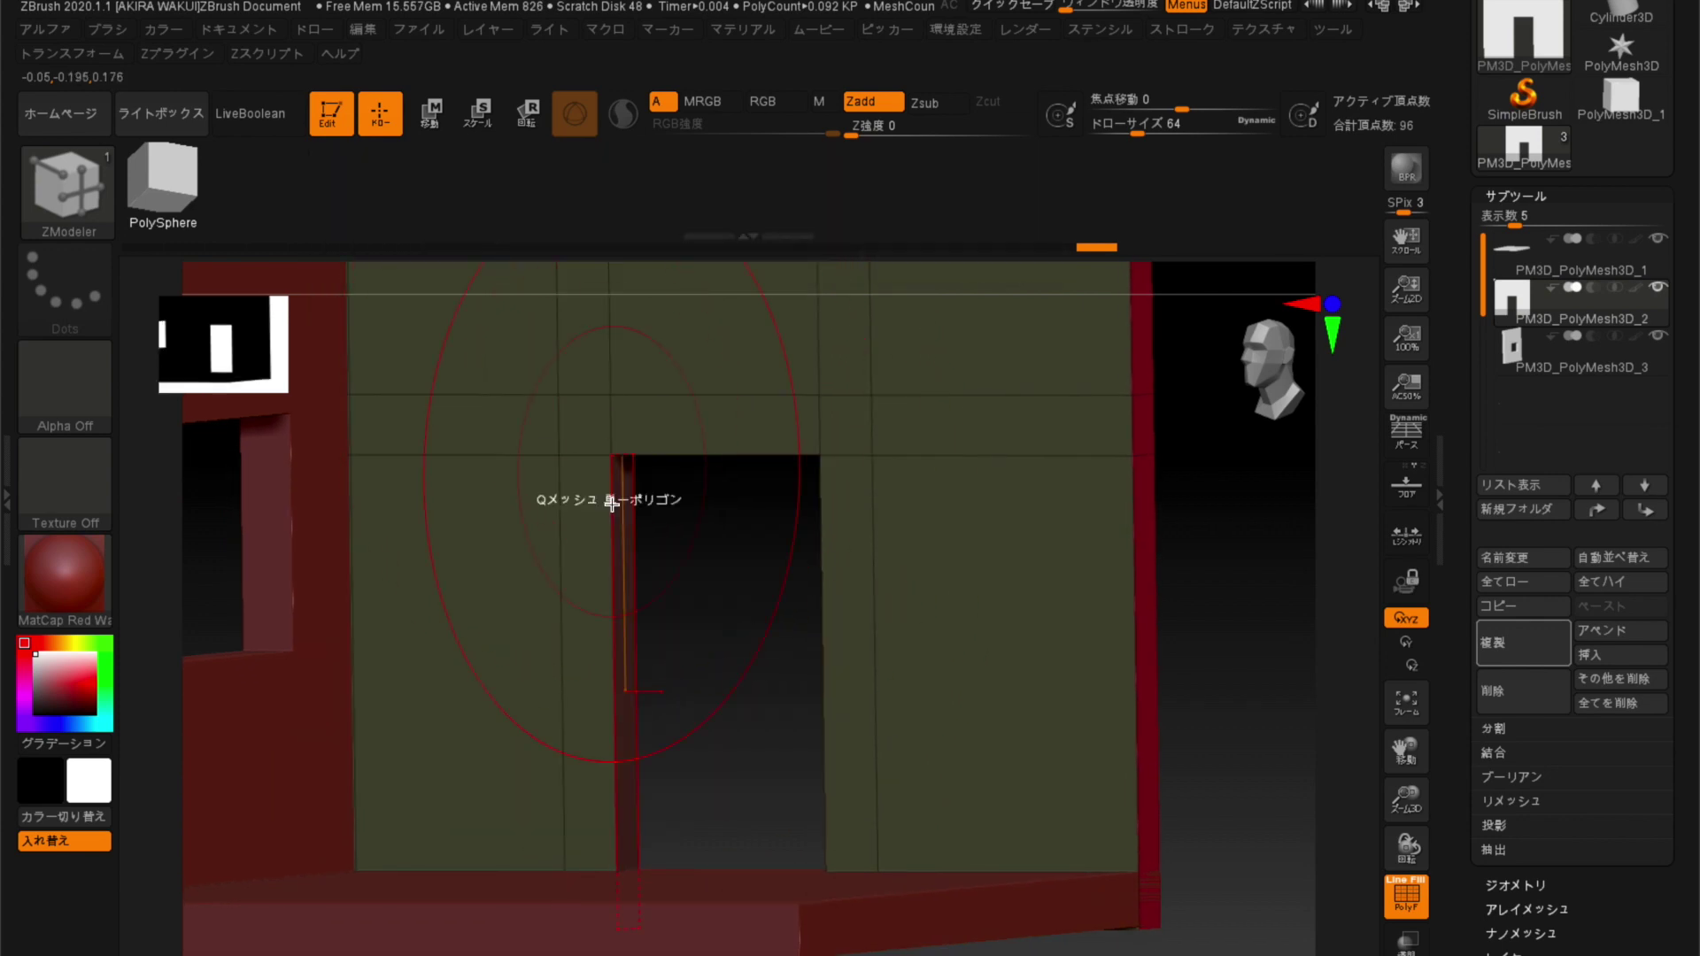
{"action": "left_click_drag", "start_coordinate": [563, 588], "coordinate": [529, 597]}
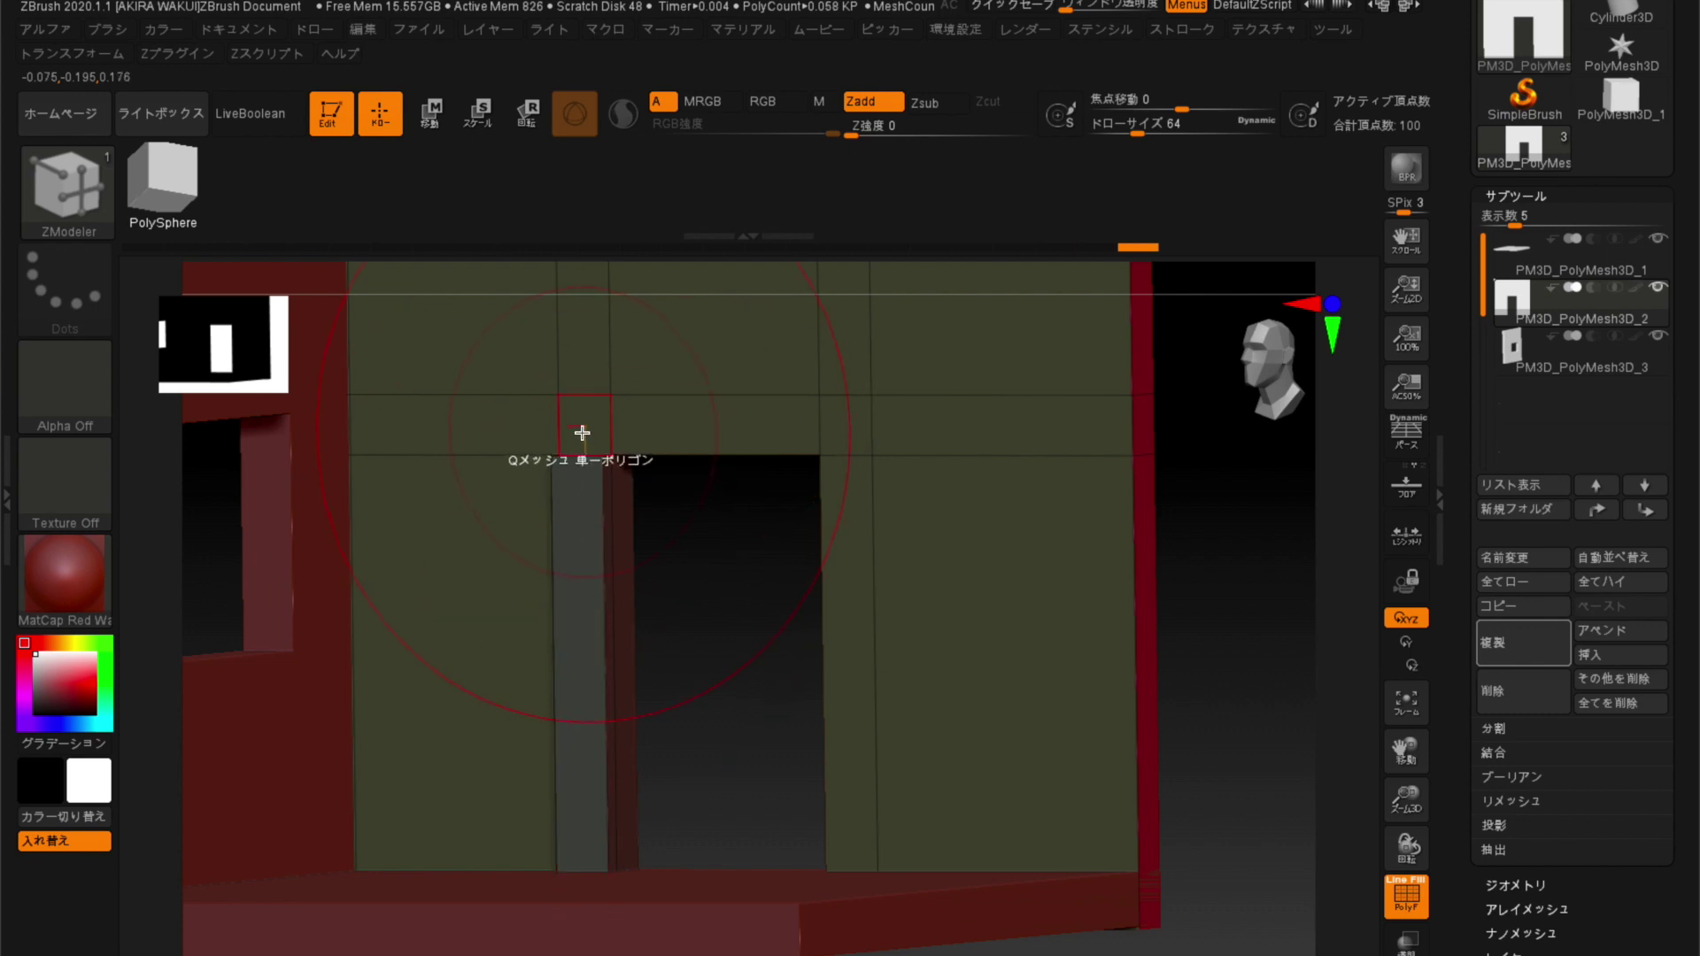
{"action": "mouse_move", "coordinate": [846, 428]}
{"action": "left_mouse_down"}
{"action": "mouse_move", "coordinate": [847, 508]}
{"action": "mouse_move", "coordinate": [694, 638]}
{"action": "mouse_move", "coordinate": [747, 626]}
{"action": "mouse_move", "coordinate": [656, 634]}
{"action": "mouse_move", "coordinate": [694, 626]}
{"action": "left_mouse_up"}
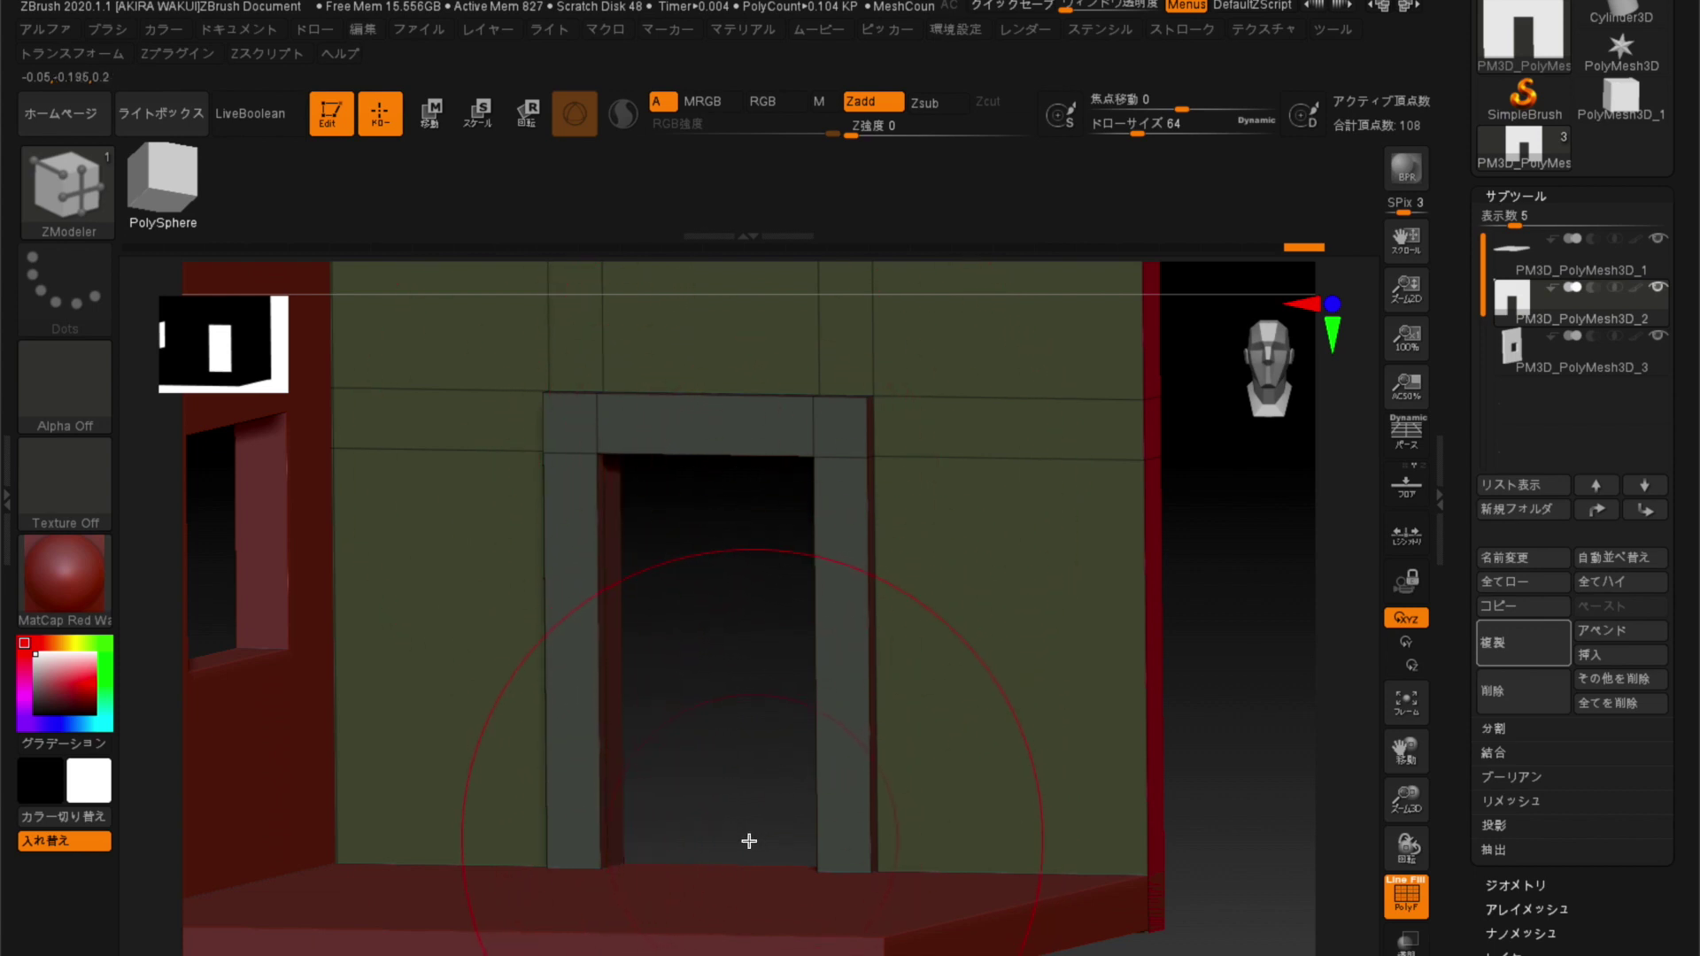
{"action": "mouse_move", "coordinate": [694, 679]}
{"action": "left_mouse_down"}
{"action": "mouse_move", "coordinate": [745, 562]}
{"action": "mouse_move", "coordinate": [731, 742]}
{"action": "mouse_move", "coordinate": [698, 747]}
{"action": "mouse_move", "coordinate": [702, 725]}
{"action": "mouse_move", "coordinate": [719, 729]}
{"action": "left_mouse_up"}
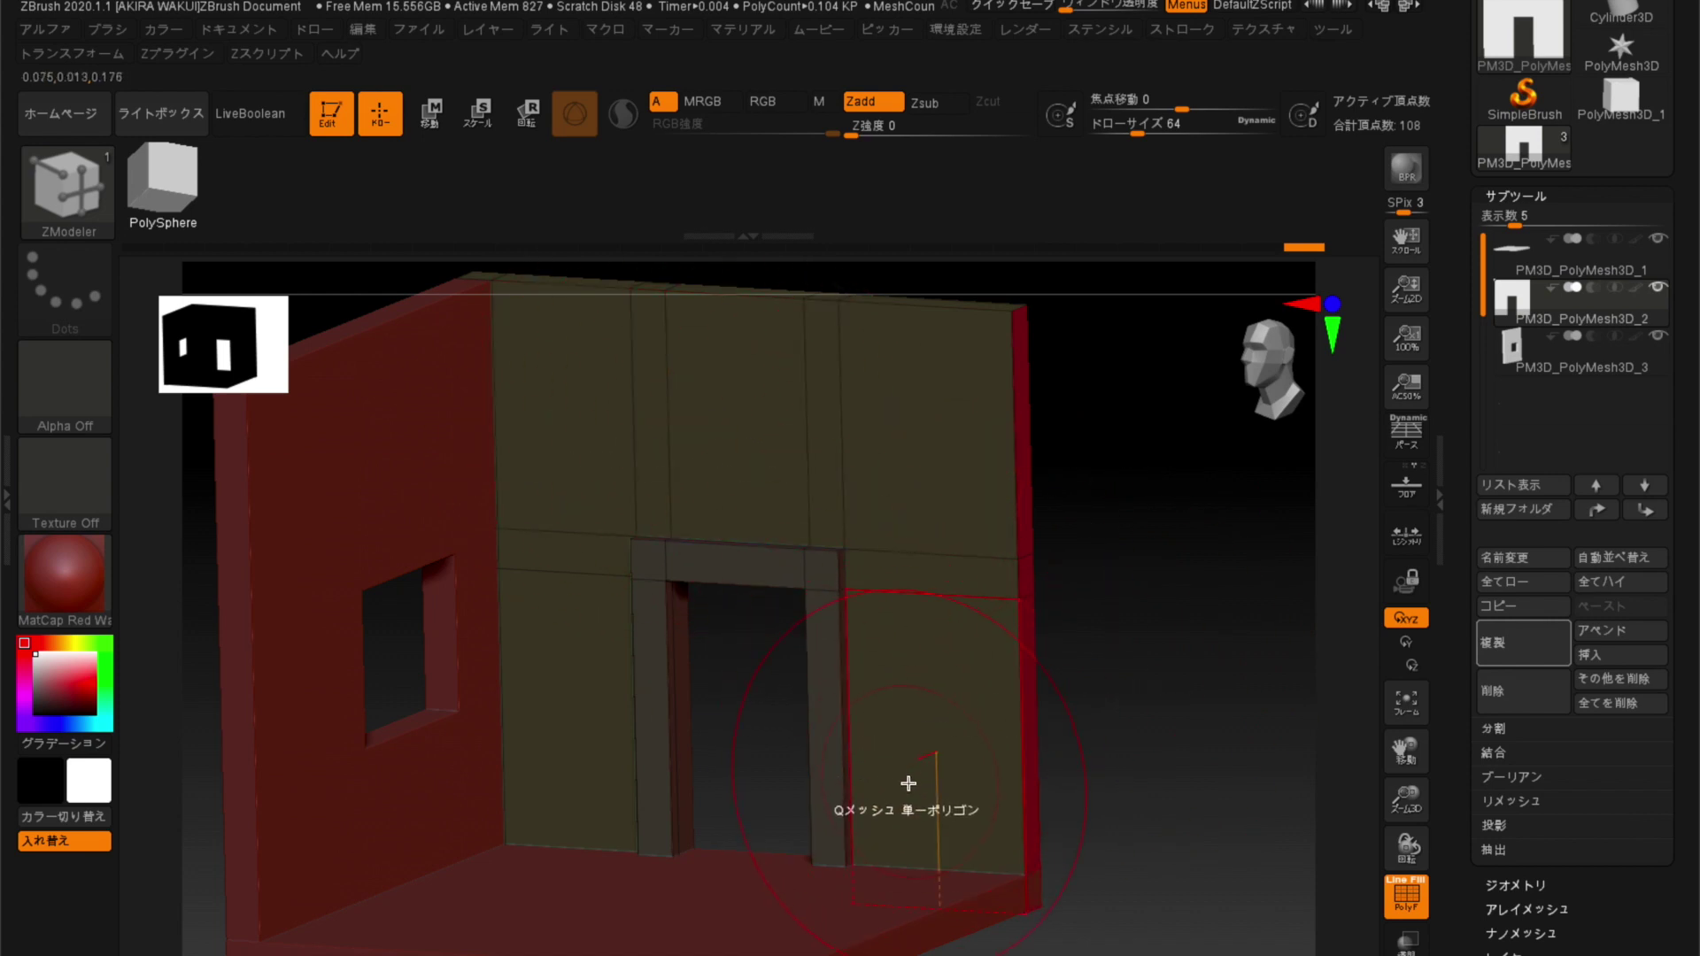
Insert a vertical edge loop near the back wall's right end, undoing an extra one on the left.
{"action": "right_click_drag", "start_coordinate": [709, 769], "coordinate": [763, 773]}
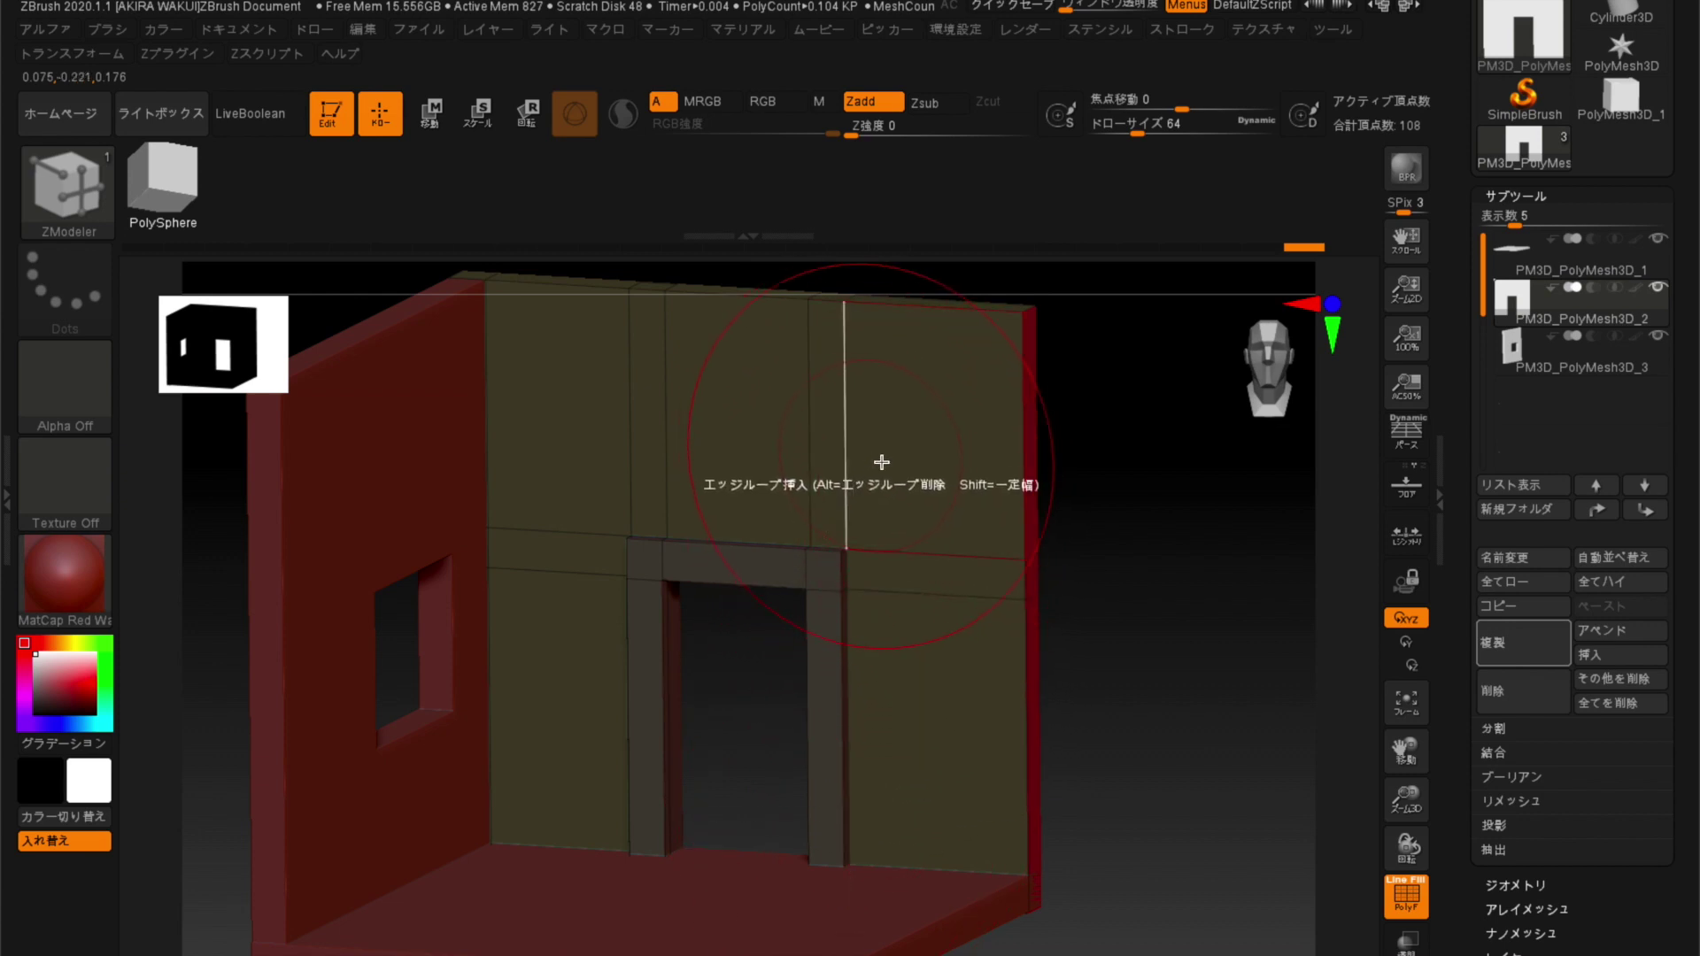
{"action": "left_click", "coordinate": [978, 555]}
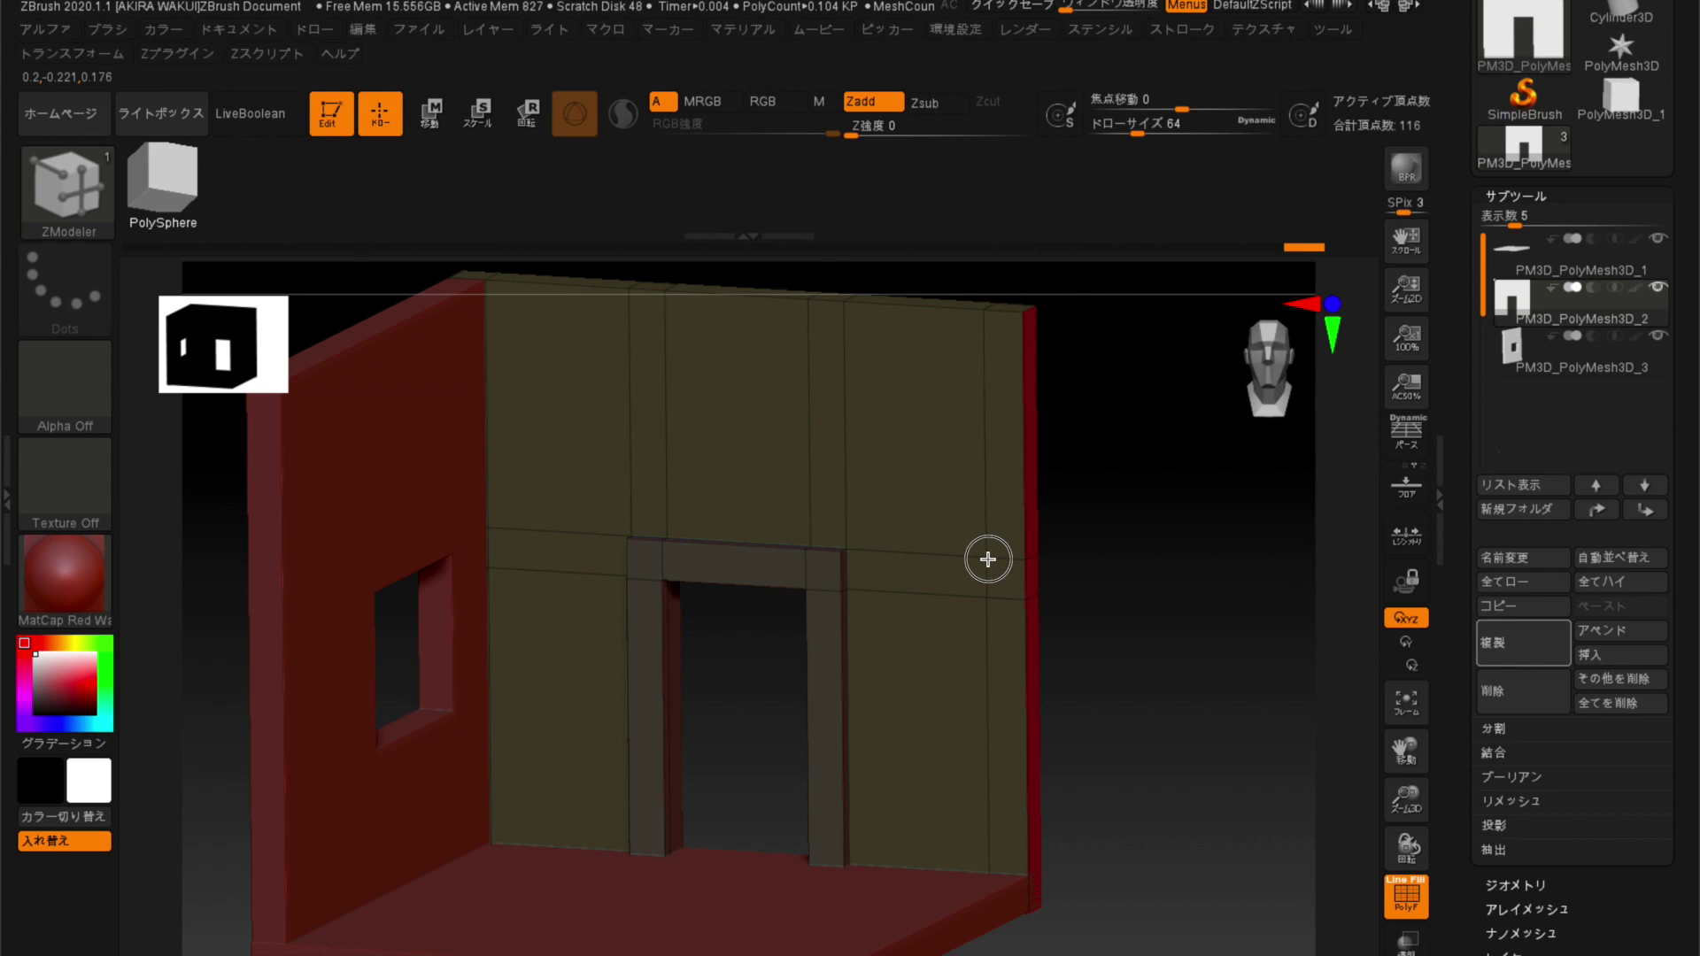
{"action": "left_click", "coordinate": [514, 529]}
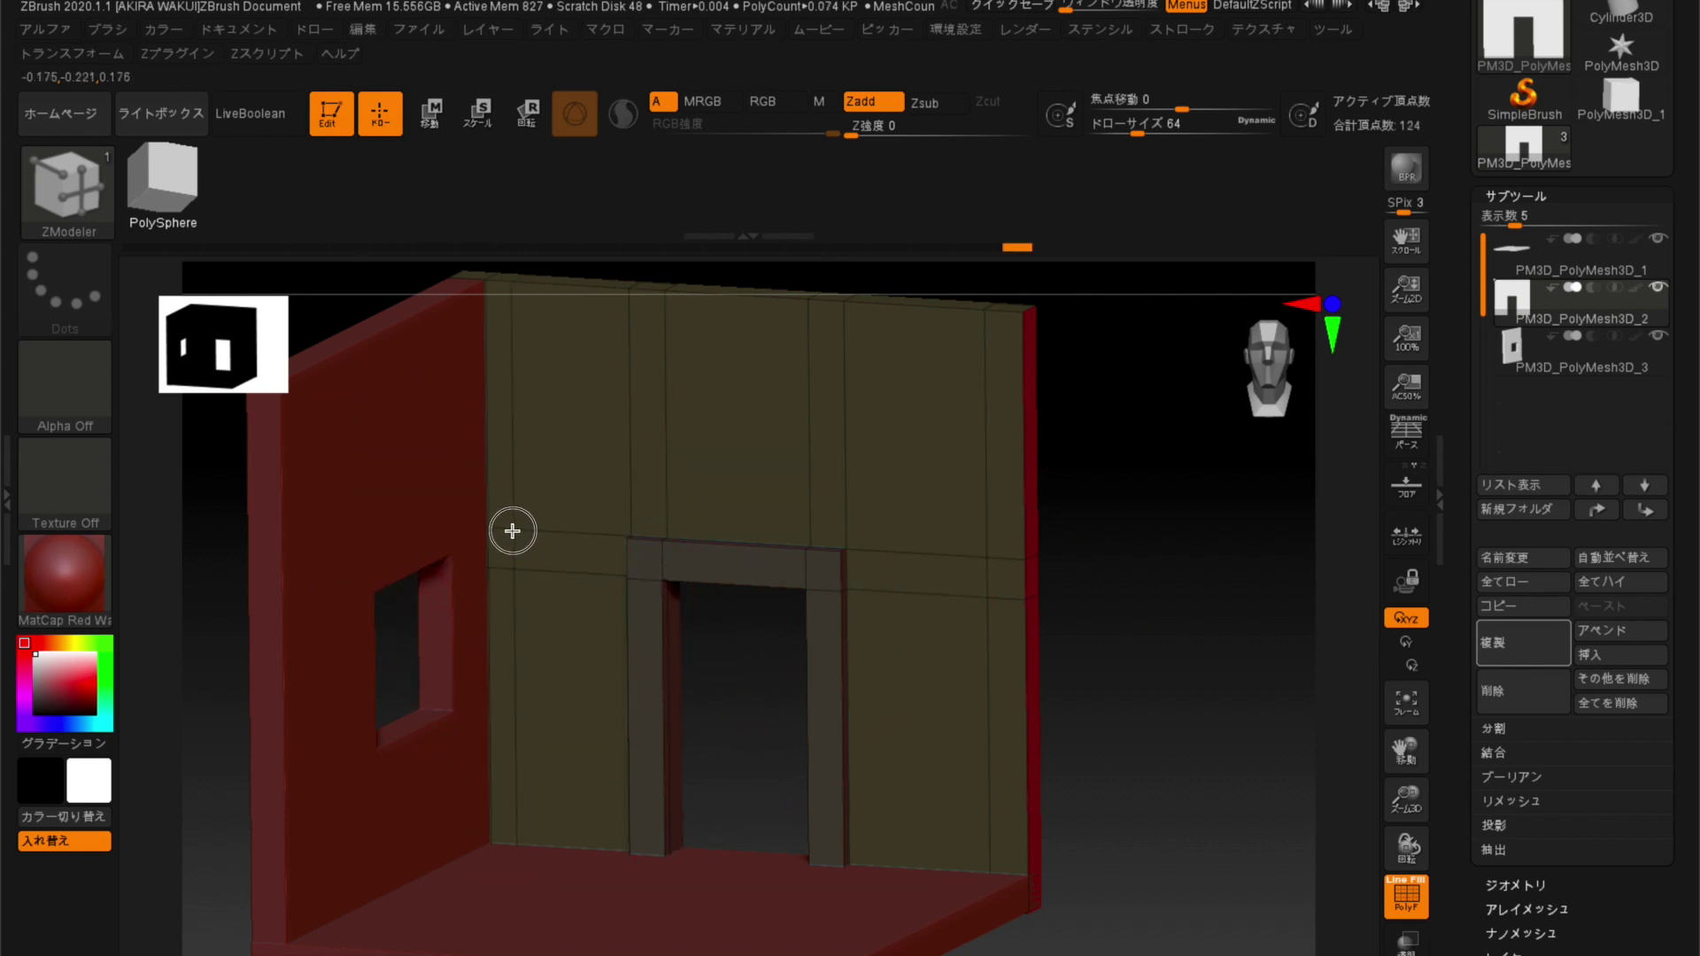
{"action": "key", "text": "ctrl+z"}
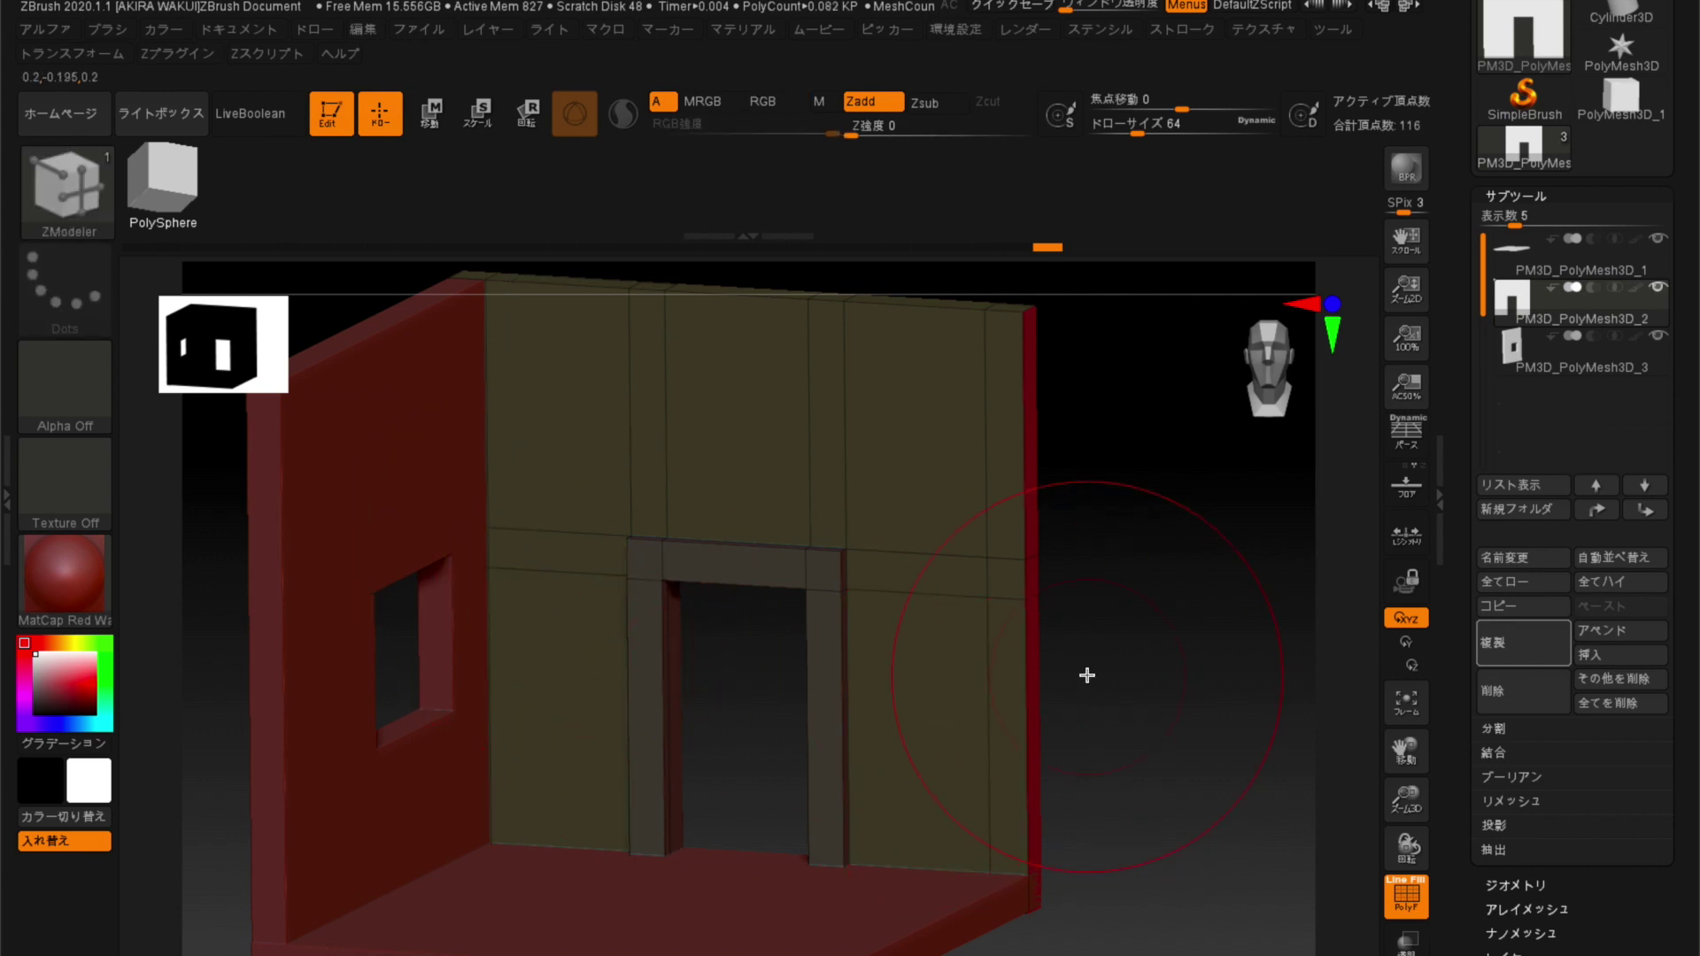
Extrude the right-end panel into a raised column extending down to the floor.
{"action": "left_click", "coordinate": [994, 482]}
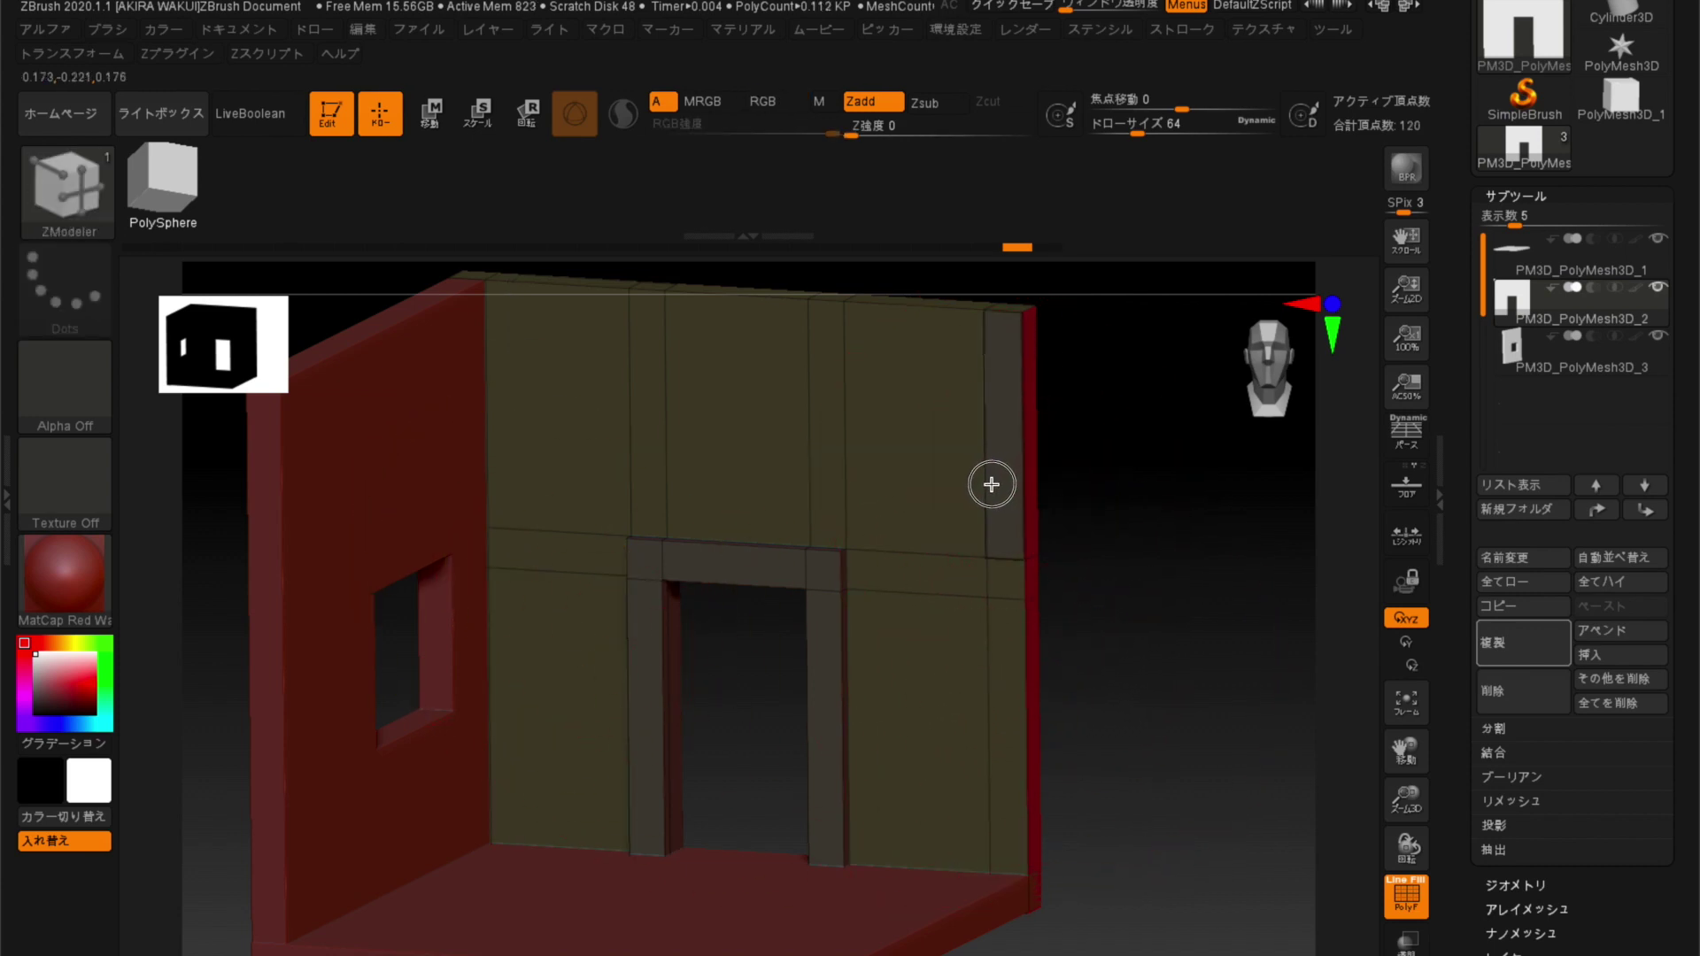
{"action": "left_click", "coordinate": [1003, 580]}
{"action": "mouse_move", "coordinate": [1210, 773]}
{"action": "left_mouse_down"}
{"action": "mouse_move", "coordinate": [1187, 721]}
{"action": "mouse_move", "coordinate": [1118, 715]}
{"action": "mouse_move", "coordinate": [1177, 714]}
{"action": "mouse_move", "coordinate": [1139, 709]}
{"action": "mouse_move", "coordinate": [1135, 828]}
{"action": "left_mouse_up"}
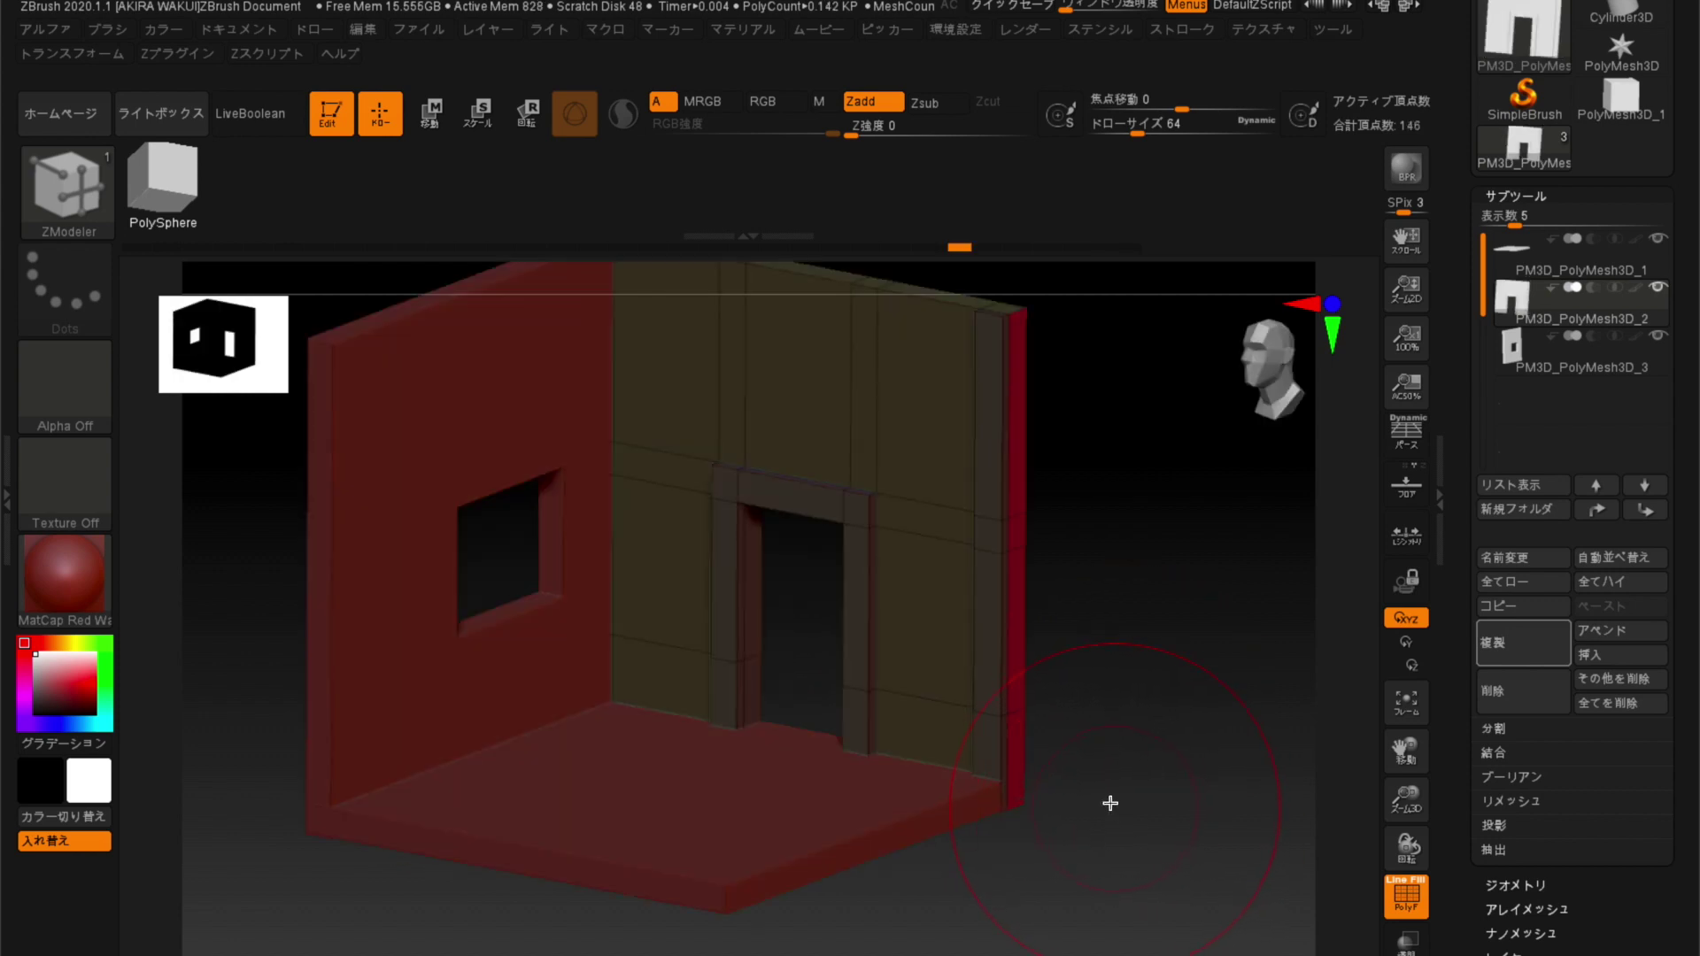
{"action": "left_click", "coordinate": [419, 488], "text": "alt"}
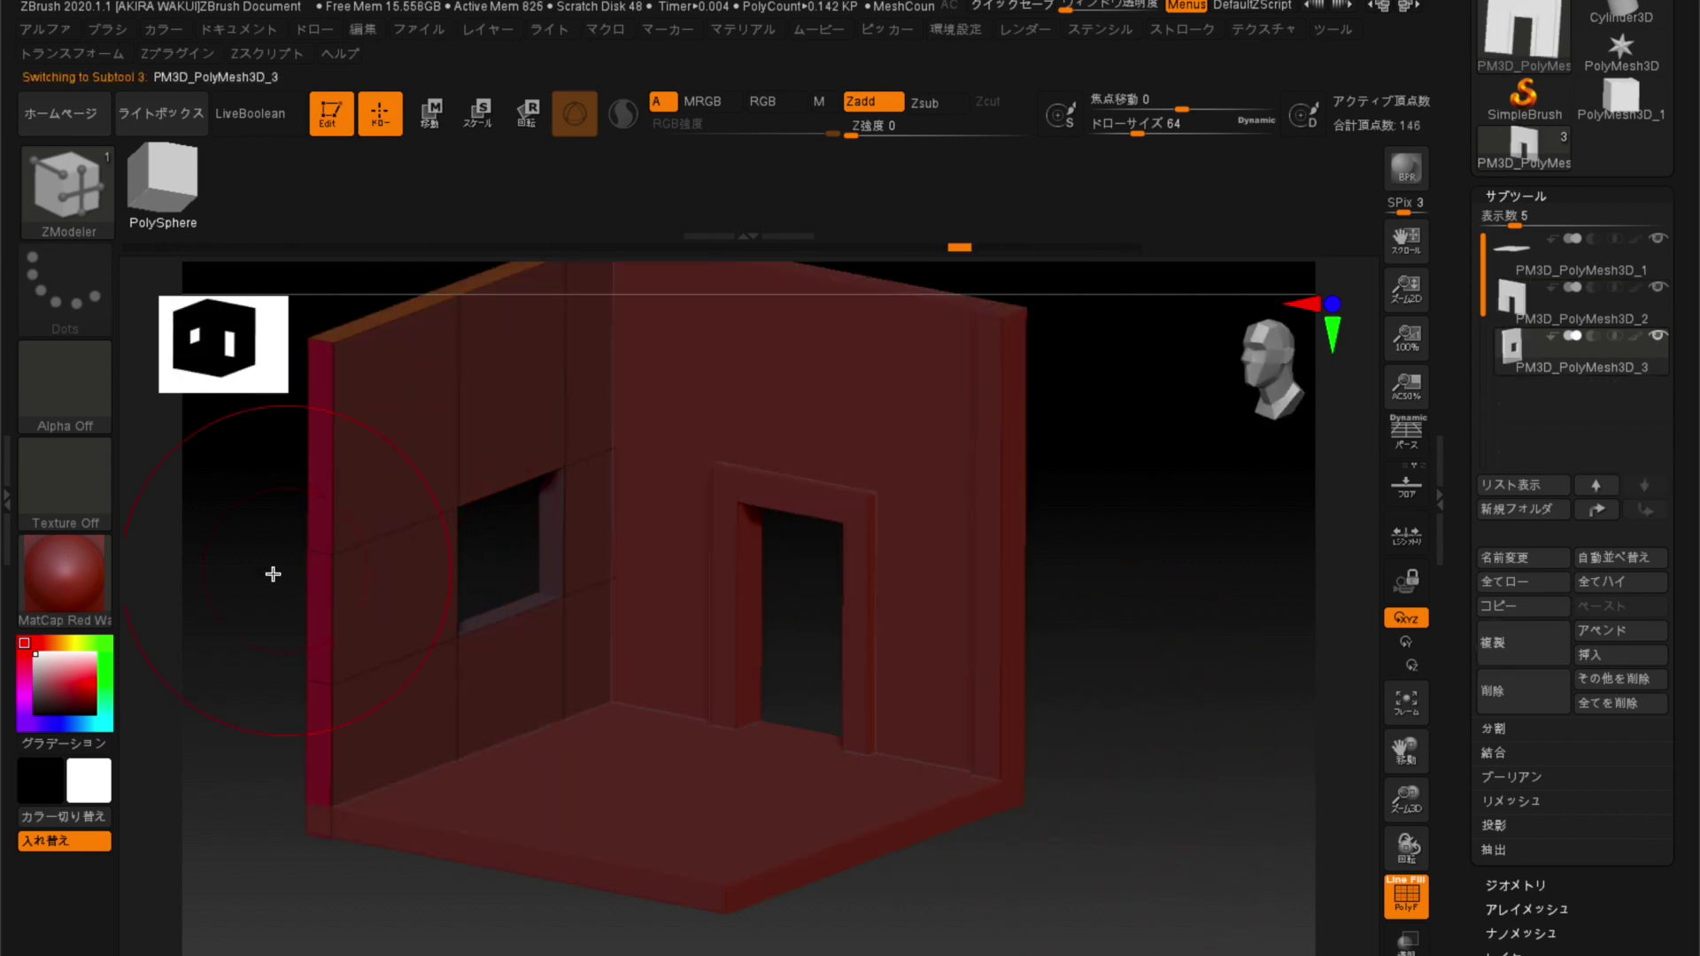
Insert a vertical edge loop at the window wall's left end and extrude that strip.
{"action": "mouse_move", "coordinate": [202, 549]}
{"action": "left_mouse_down"}
{"action": "mouse_move", "coordinate": [303, 618]}
{"action": "mouse_move", "coordinate": [268, 584]}
{"action": "left_mouse_up"}
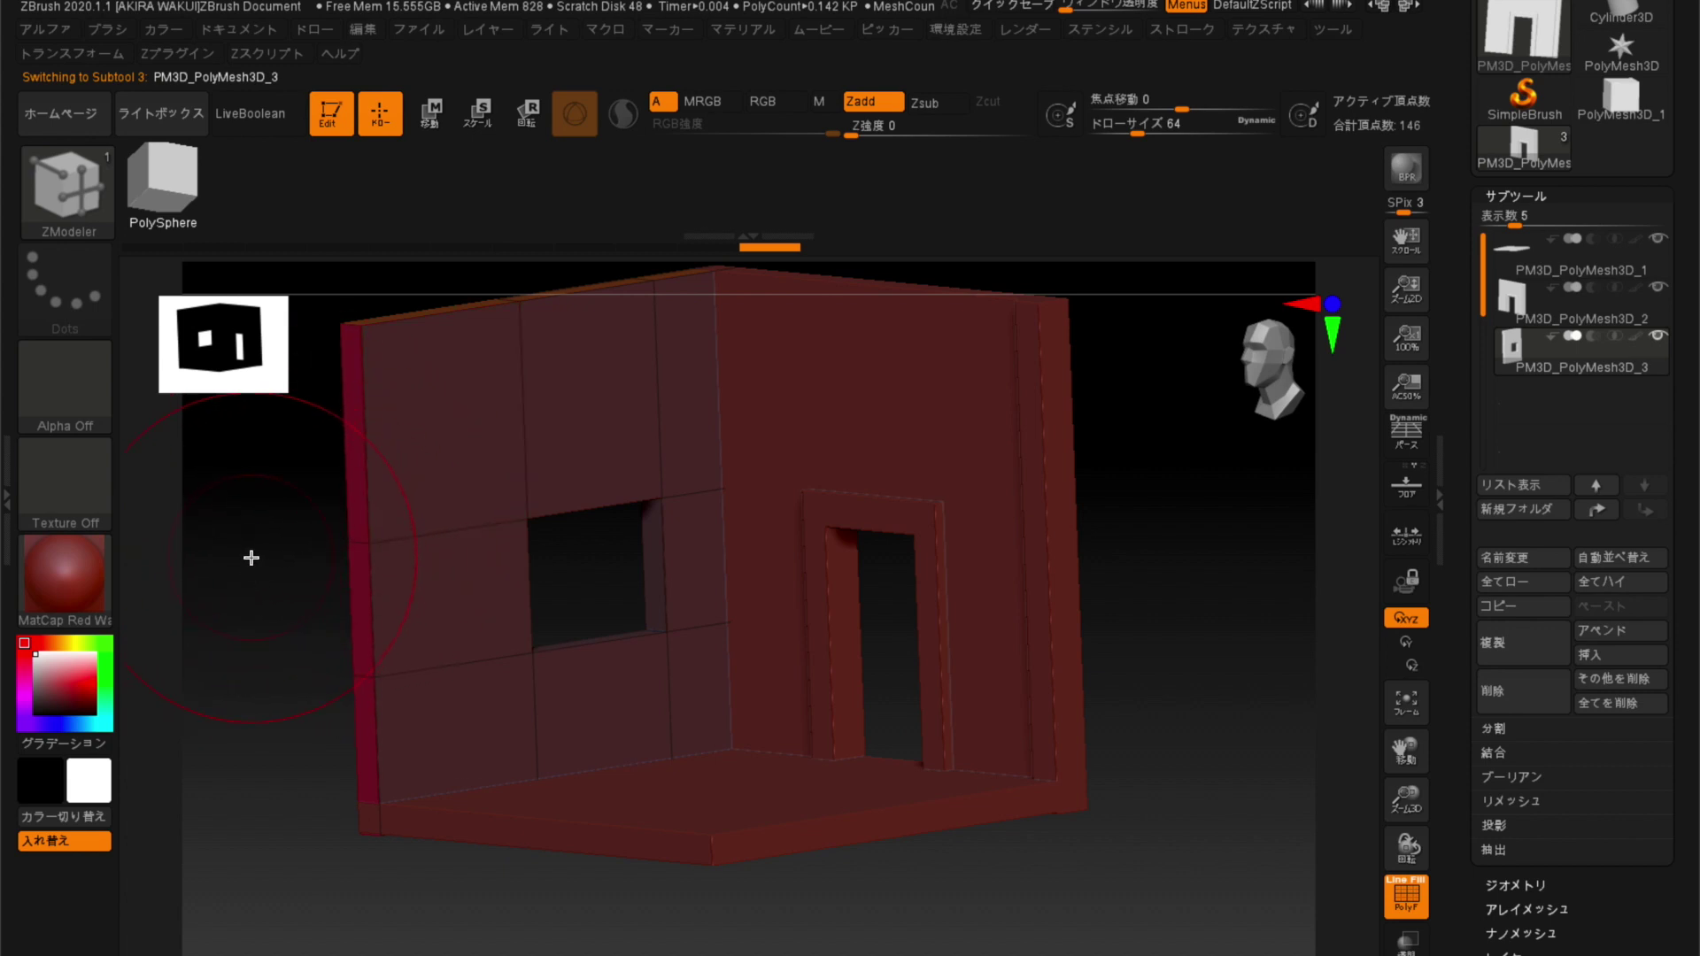
{"action": "left_click_drag", "start_coordinate": [255, 569], "coordinate": [294, 636], "text": "alt"}
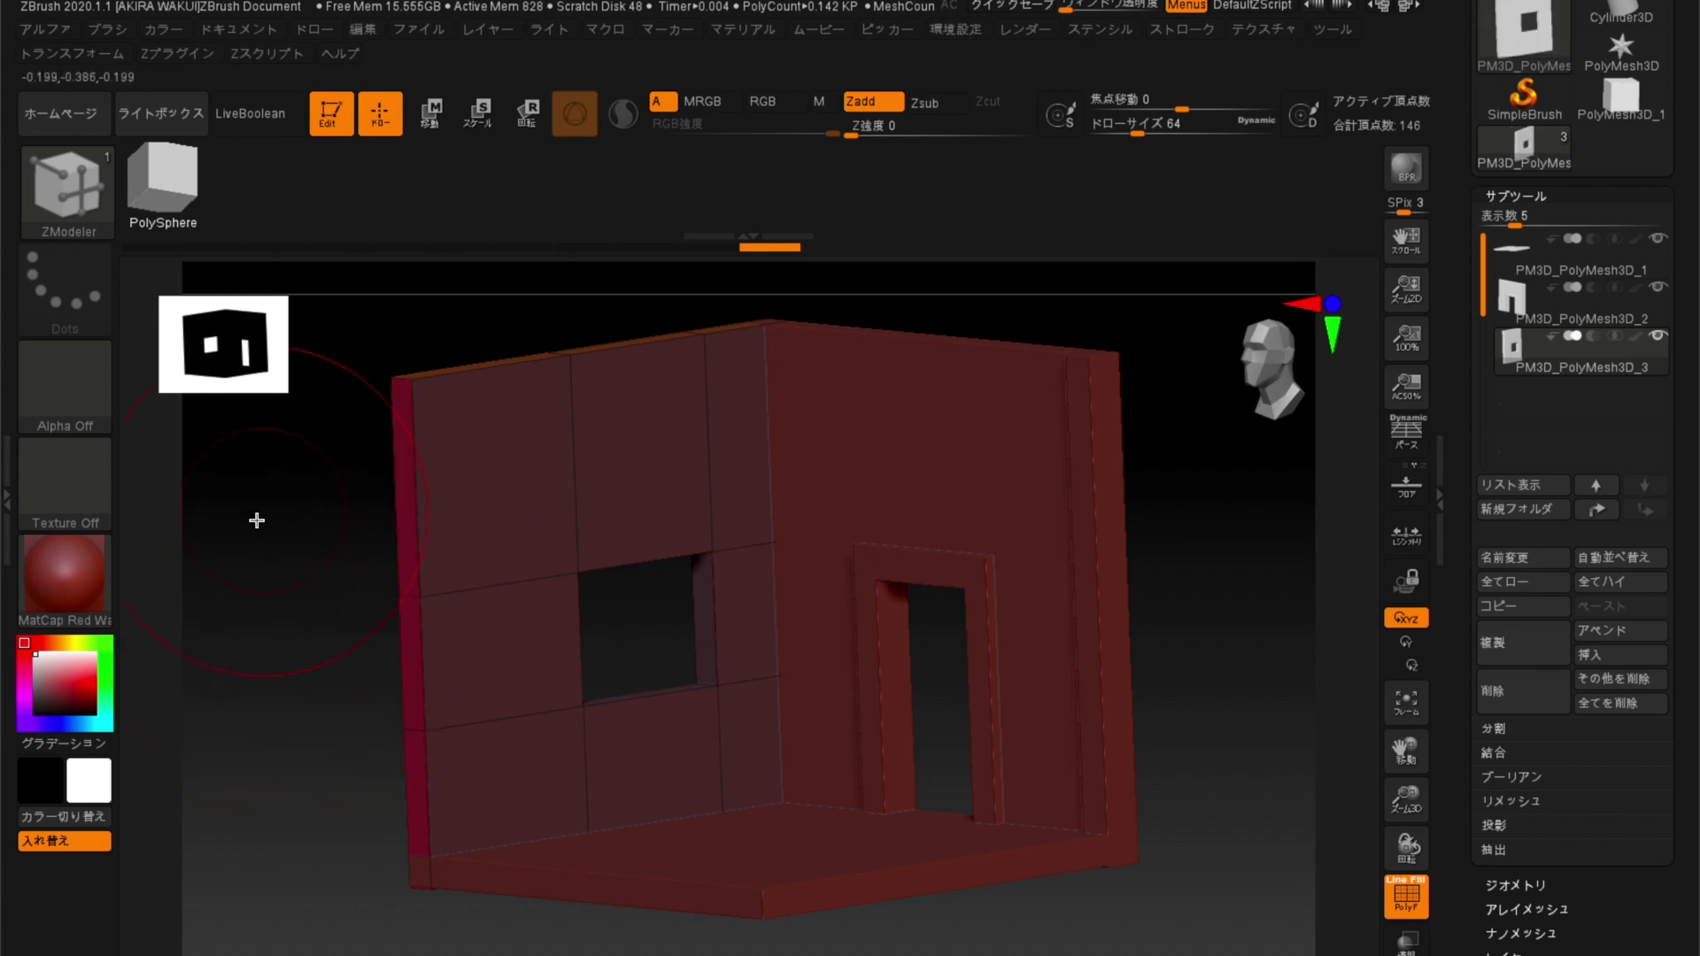
{"action": "mouse_move", "coordinate": [263, 592]}
{"action": "left_mouse_down", "text": "alt"}
{"action": "mouse_move", "coordinate": [303, 639]}
{"action": "mouse_move", "coordinate": [274, 664]}
{"action": "mouse_move", "coordinate": [318, 668]}
{"action": "left_mouse_up", "text": "alt"}
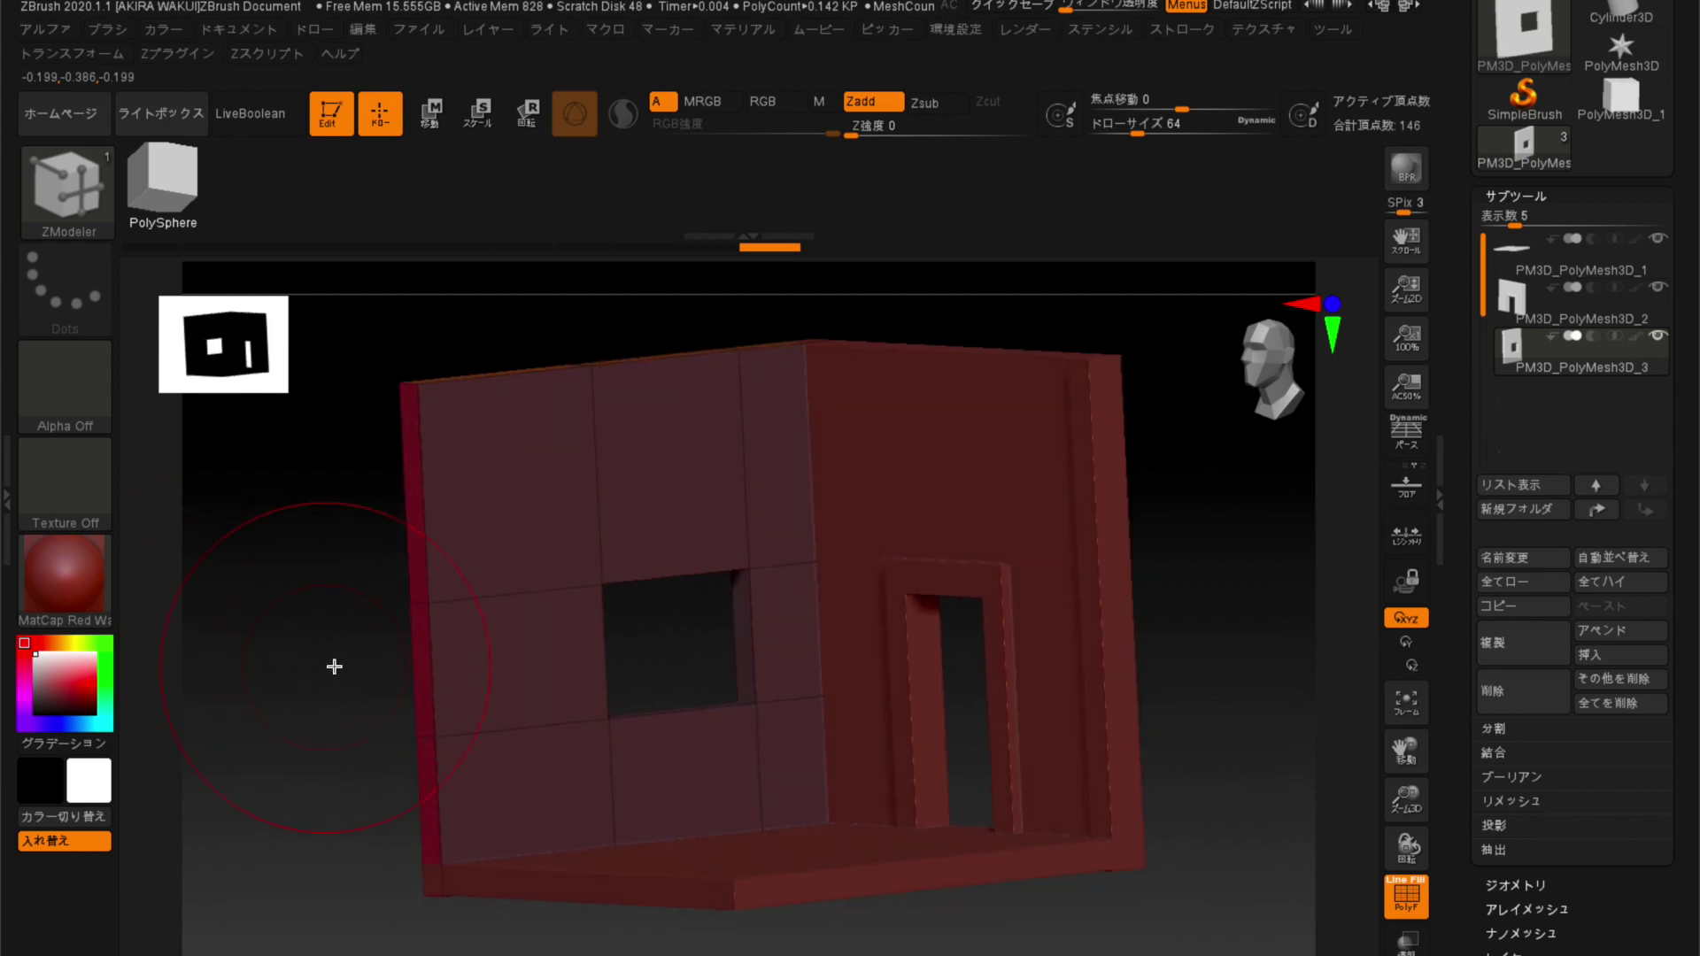
{"action": "left_click", "coordinate": [465, 596]}
{"action": "left_click_drag", "start_coordinate": [307, 629], "coordinate": [322, 649]}
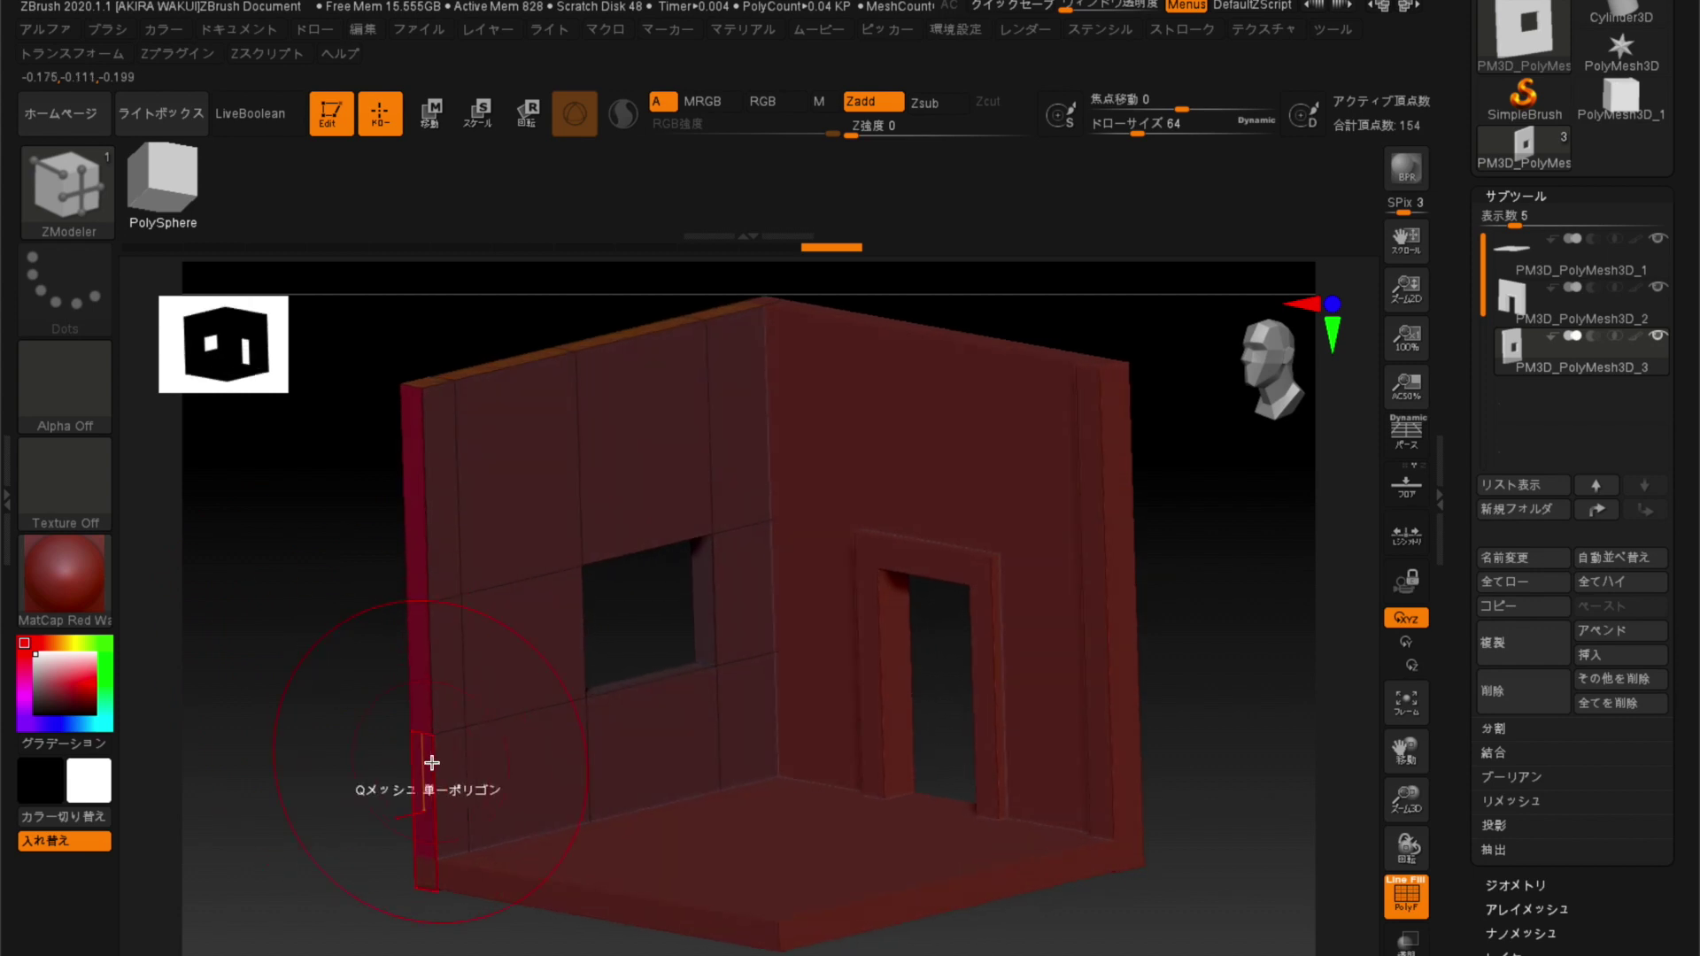
{"action": "left_click_drag", "start_coordinate": [454, 768], "coordinate": [443, 425]}
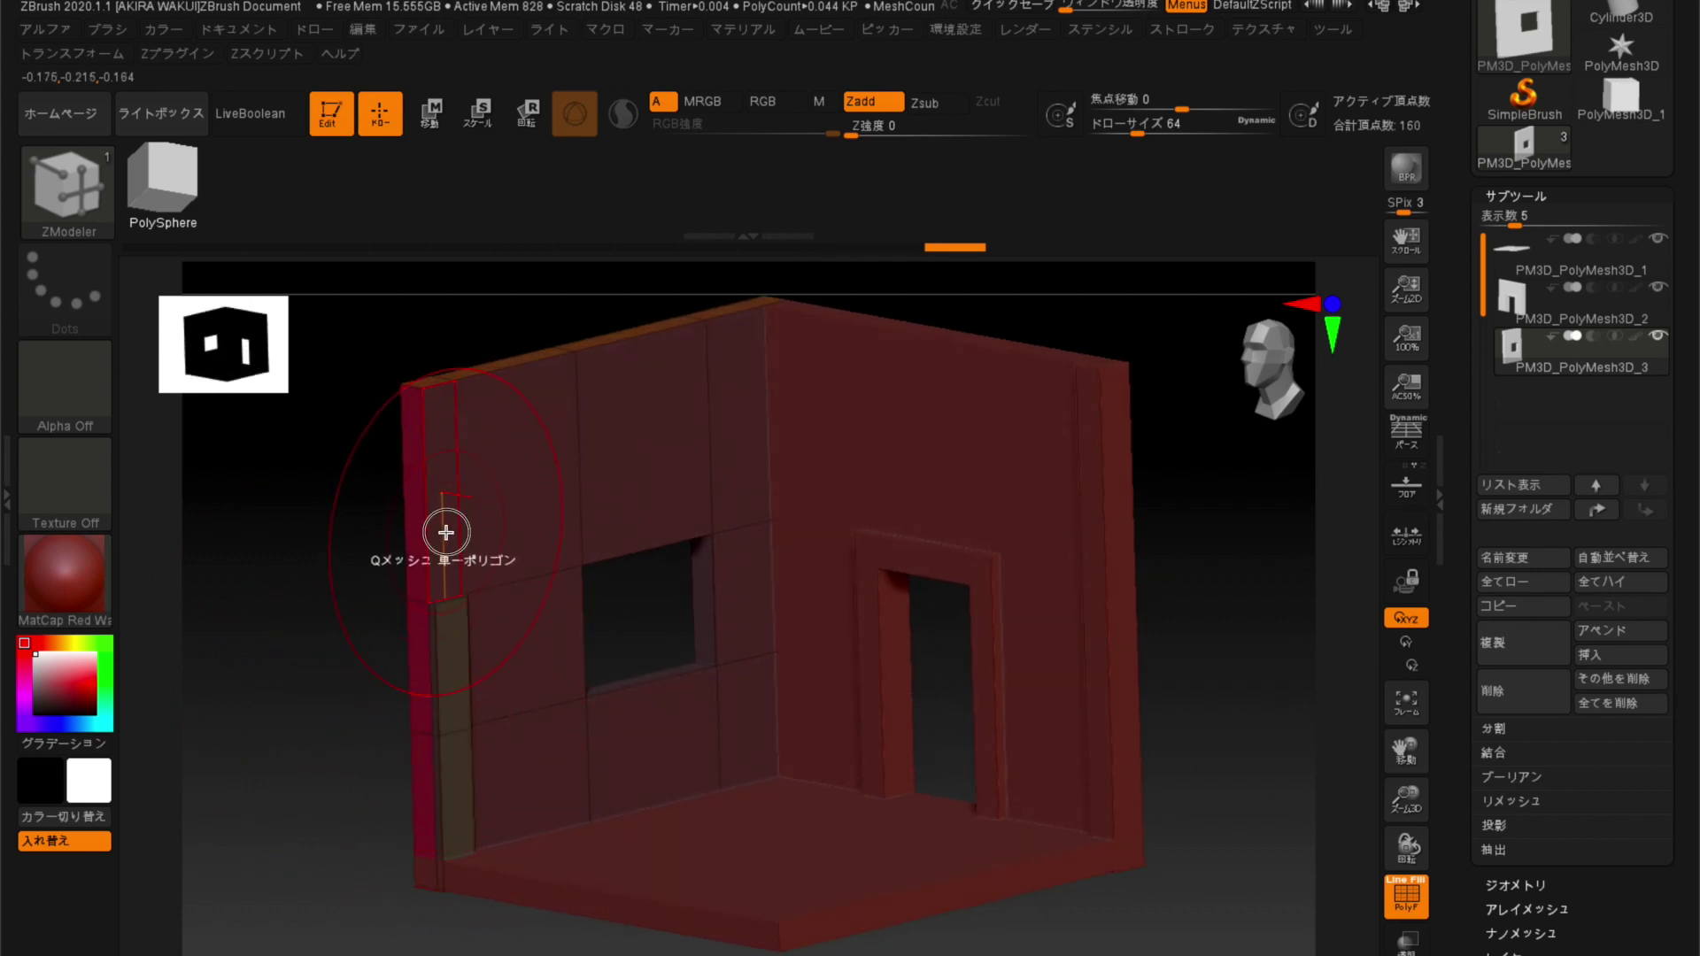
{"action": "mouse_move", "coordinate": [274, 700]}
{"action": "left_mouse_down"}
{"action": "mouse_move", "coordinate": [306, 745]}
{"action": "mouse_move", "coordinate": [284, 702]}
{"action": "mouse_move", "coordinate": [315, 718]}
{"action": "mouse_move", "coordinate": [297, 722]}
{"action": "mouse_move", "coordinate": [311, 682]}
{"action": "mouse_move", "coordinate": [209, 702]}
{"action": "mouse_move", "coordinate": [334, 683]}
{"action": "mouse_move", "coordinate": [322, 608]}
{"action": "left_mouse_up"}
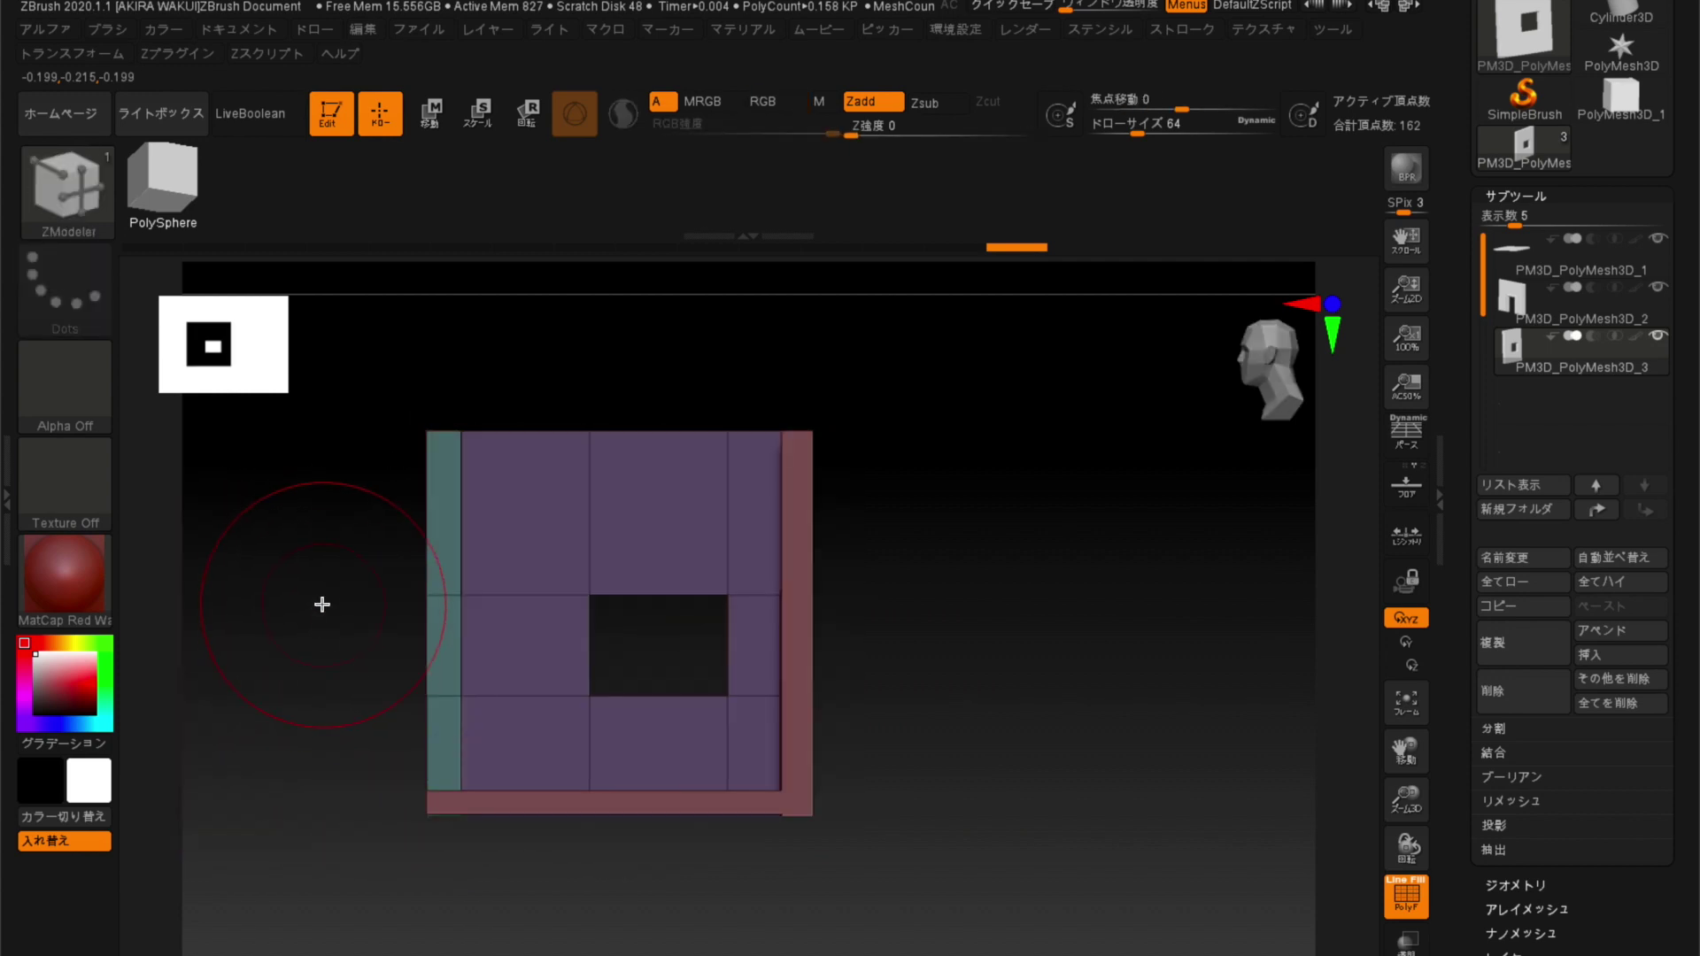
Add edge loops hugging the window's left, top, right and bottom sides.
{"action": "key", "text": "f"}
{"action": "mouse_move", "coordinate": [342, 674]}
{"action": "left_mouse_down", "text": "alt"}
{"action": "mouse_move", "coordinate": [921, 721]}
{"action": "mouse_move", "coordinate": [702, 619]}
{"action": "mouse_move", "coordinate": [724, 648]}
{"action": "mouse_move", "coordinate": [710, 610]}
{"action": "left_mouse_up", "text": "alt"}
{"action": "left_click", "coordinate": [441, 491]}
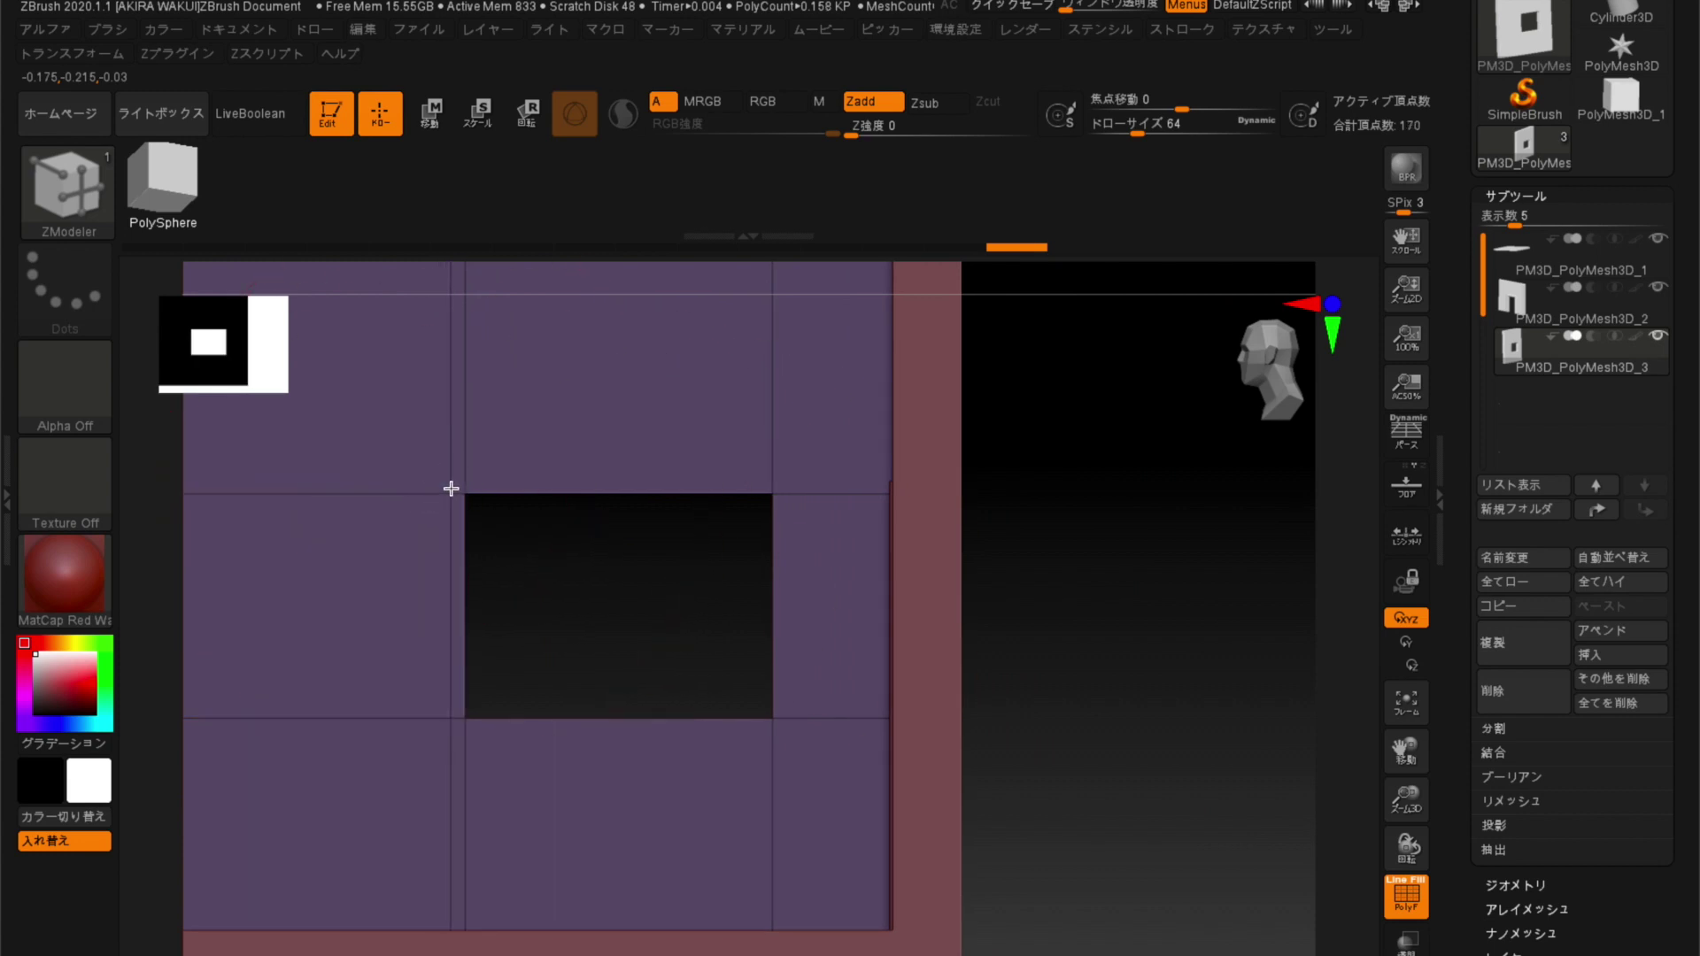
{"action": "left_click", "coordinate": [465, 478]}
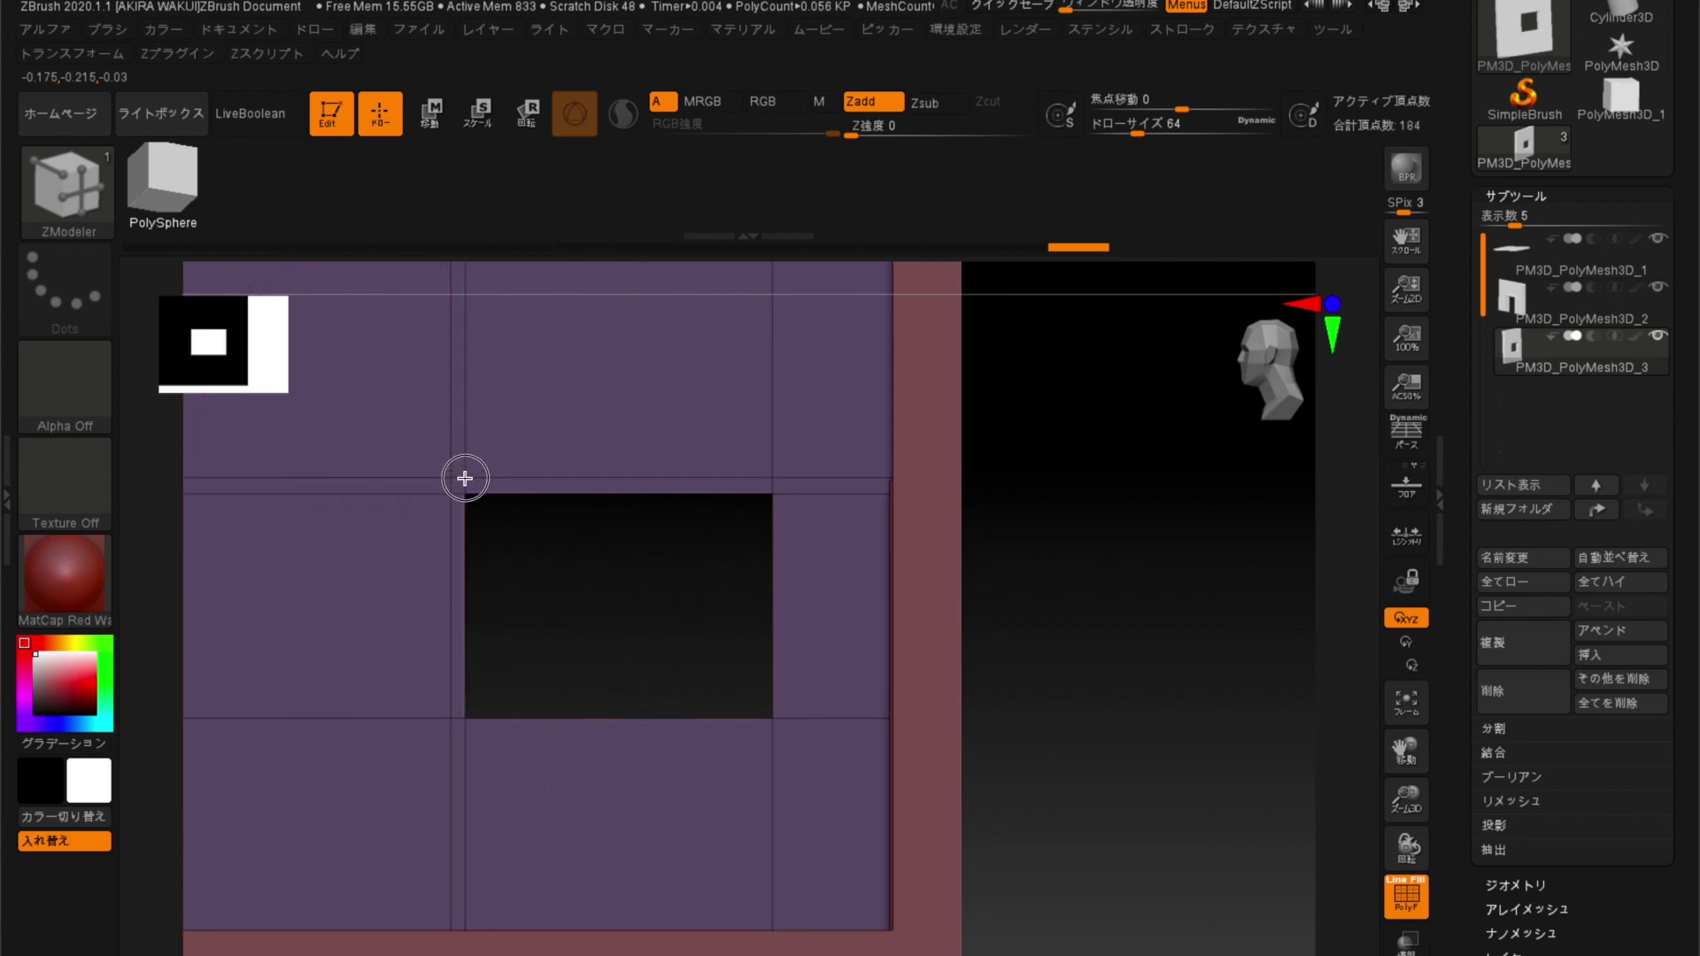
{"action": "left_click", "coordinate": [790, 497]}
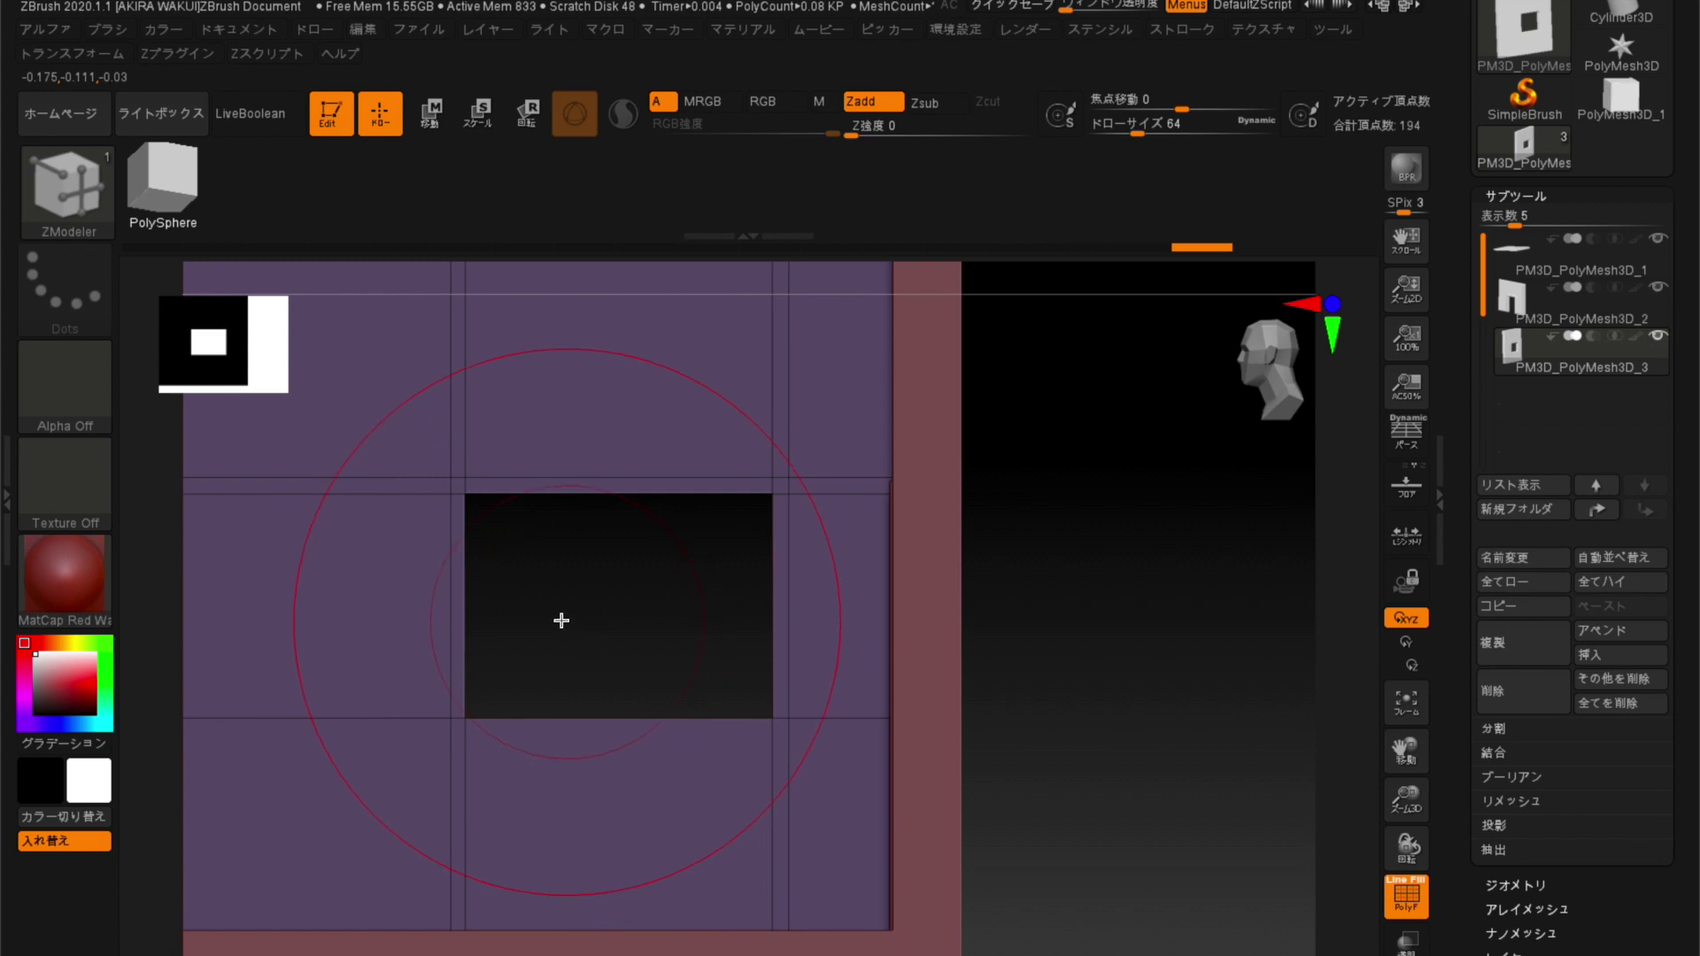
{"action": "left_click", "coordinate": [463, 738]}
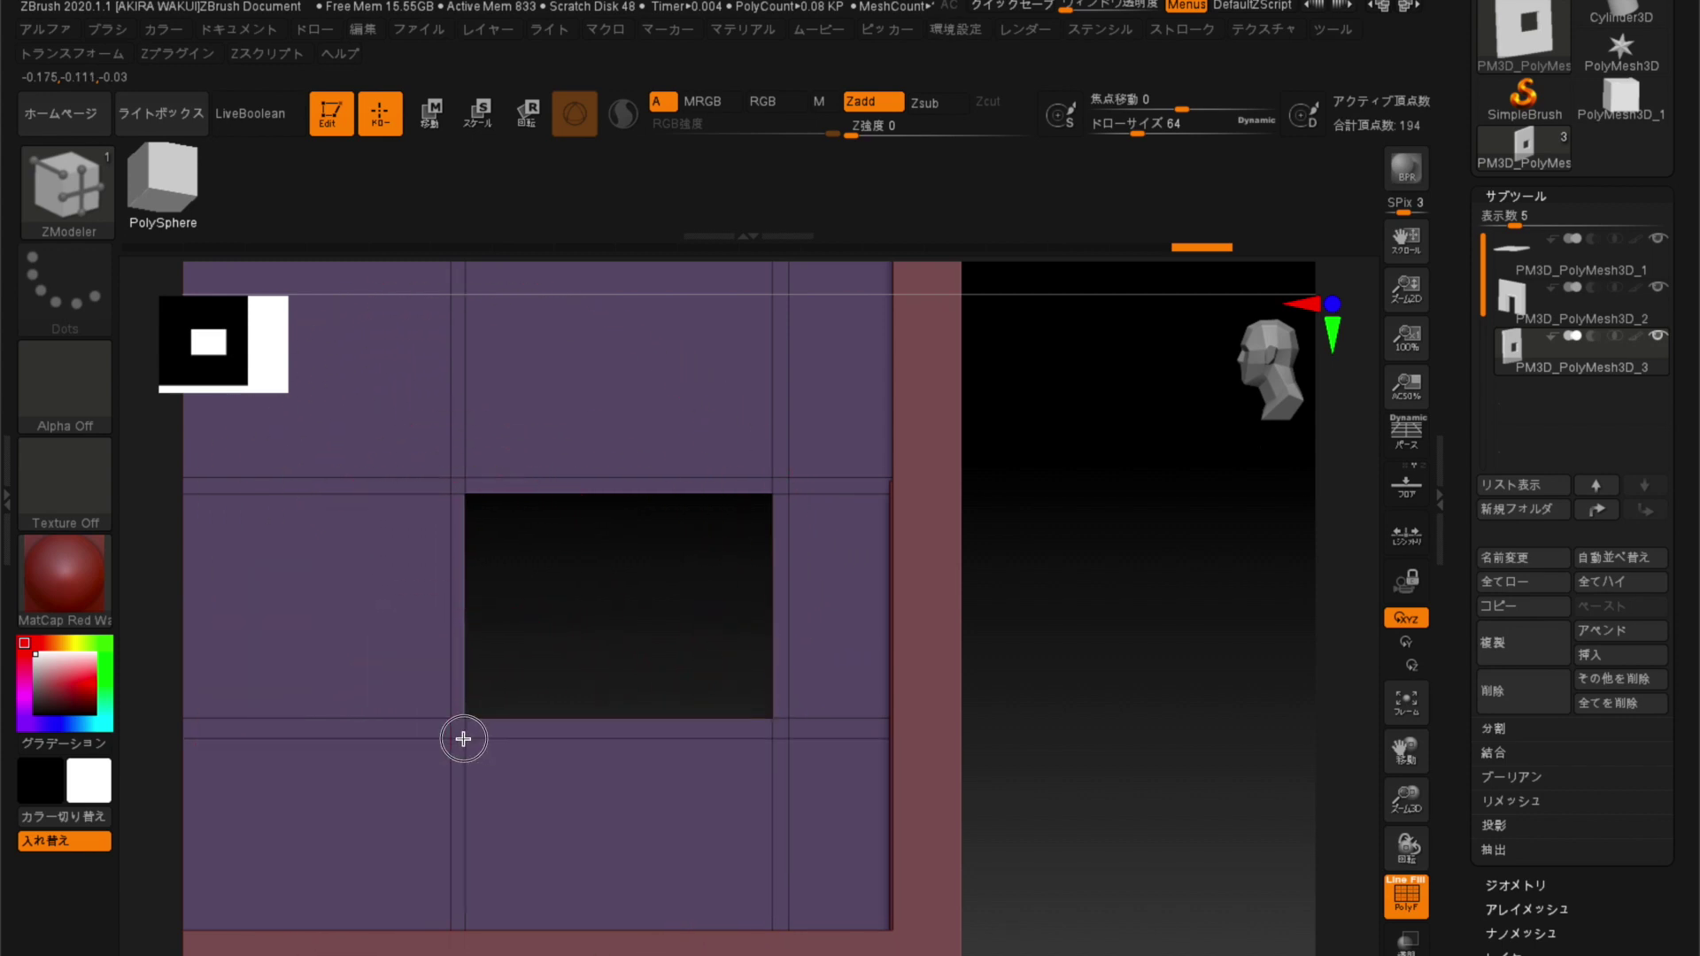
{"action": "mouse_move", "coordinate": [561, 607]}
{"action": "left_mouse_down"}
{"action": "mouse_move", "coordinate": [610, 636]}
{"action": "mouse_move", "coordinate": [593, 634]}
{"action": "left_mouse_up"}
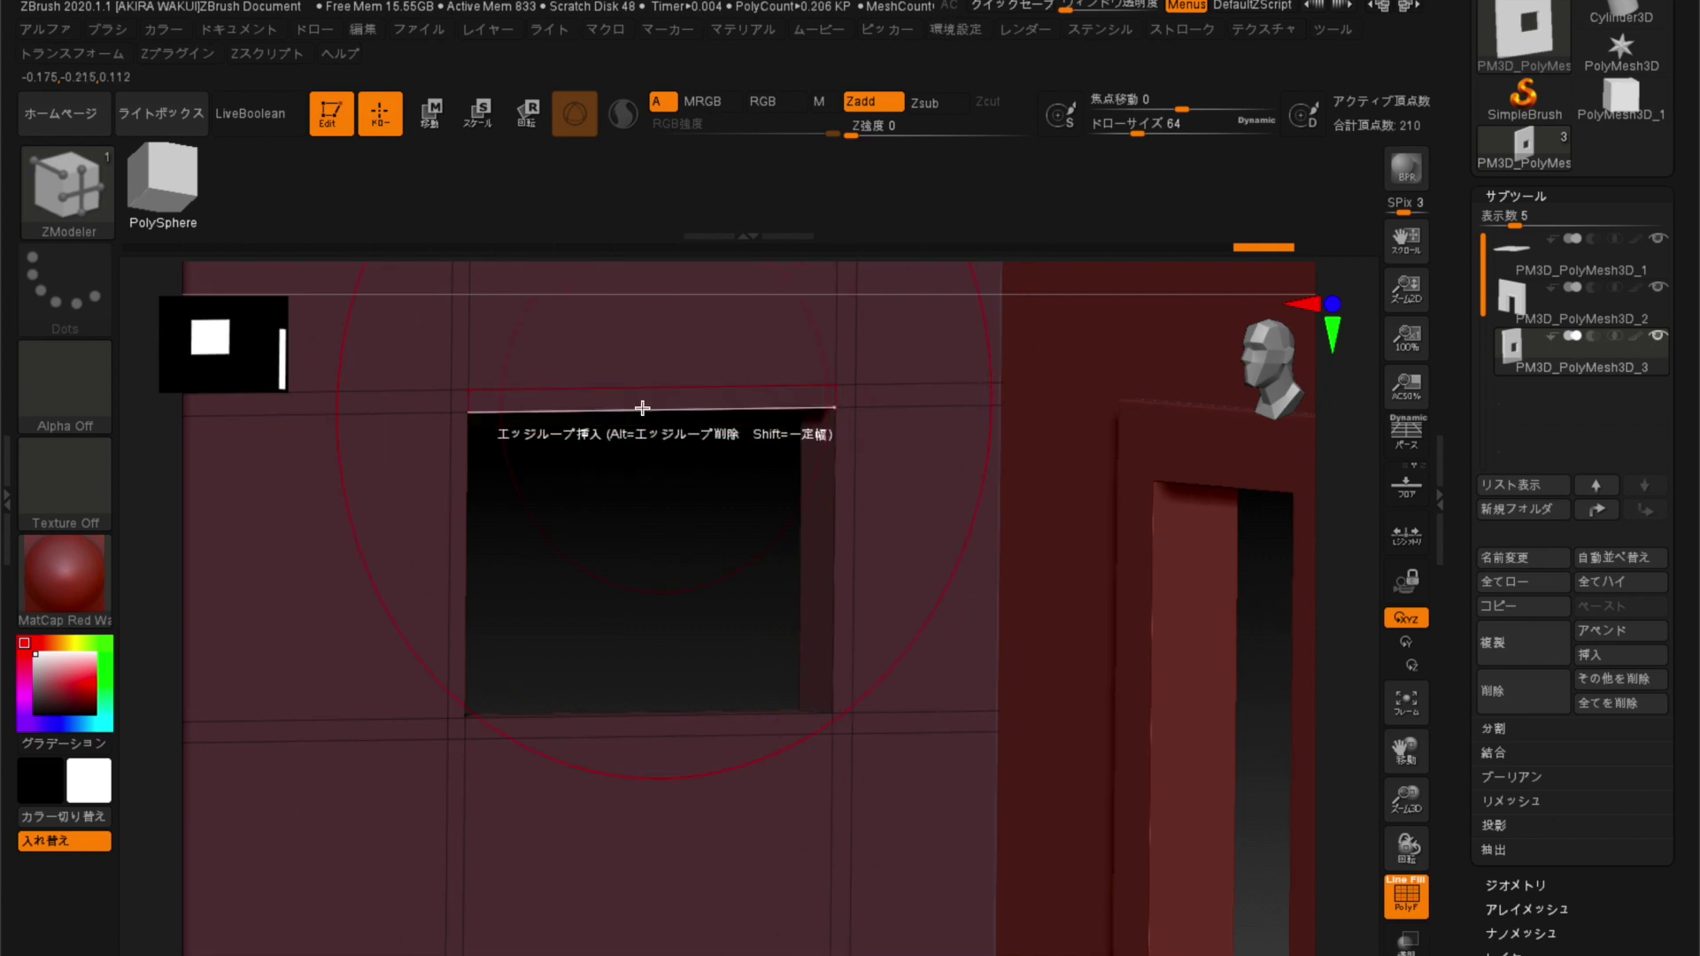
QMesh-extrude the top, left, bottom and right strips around the window into a frame.
{"action": "left_click", "coordinate": [554, 410]}
{"action": "left_click", "coordinate": [457, 470]}
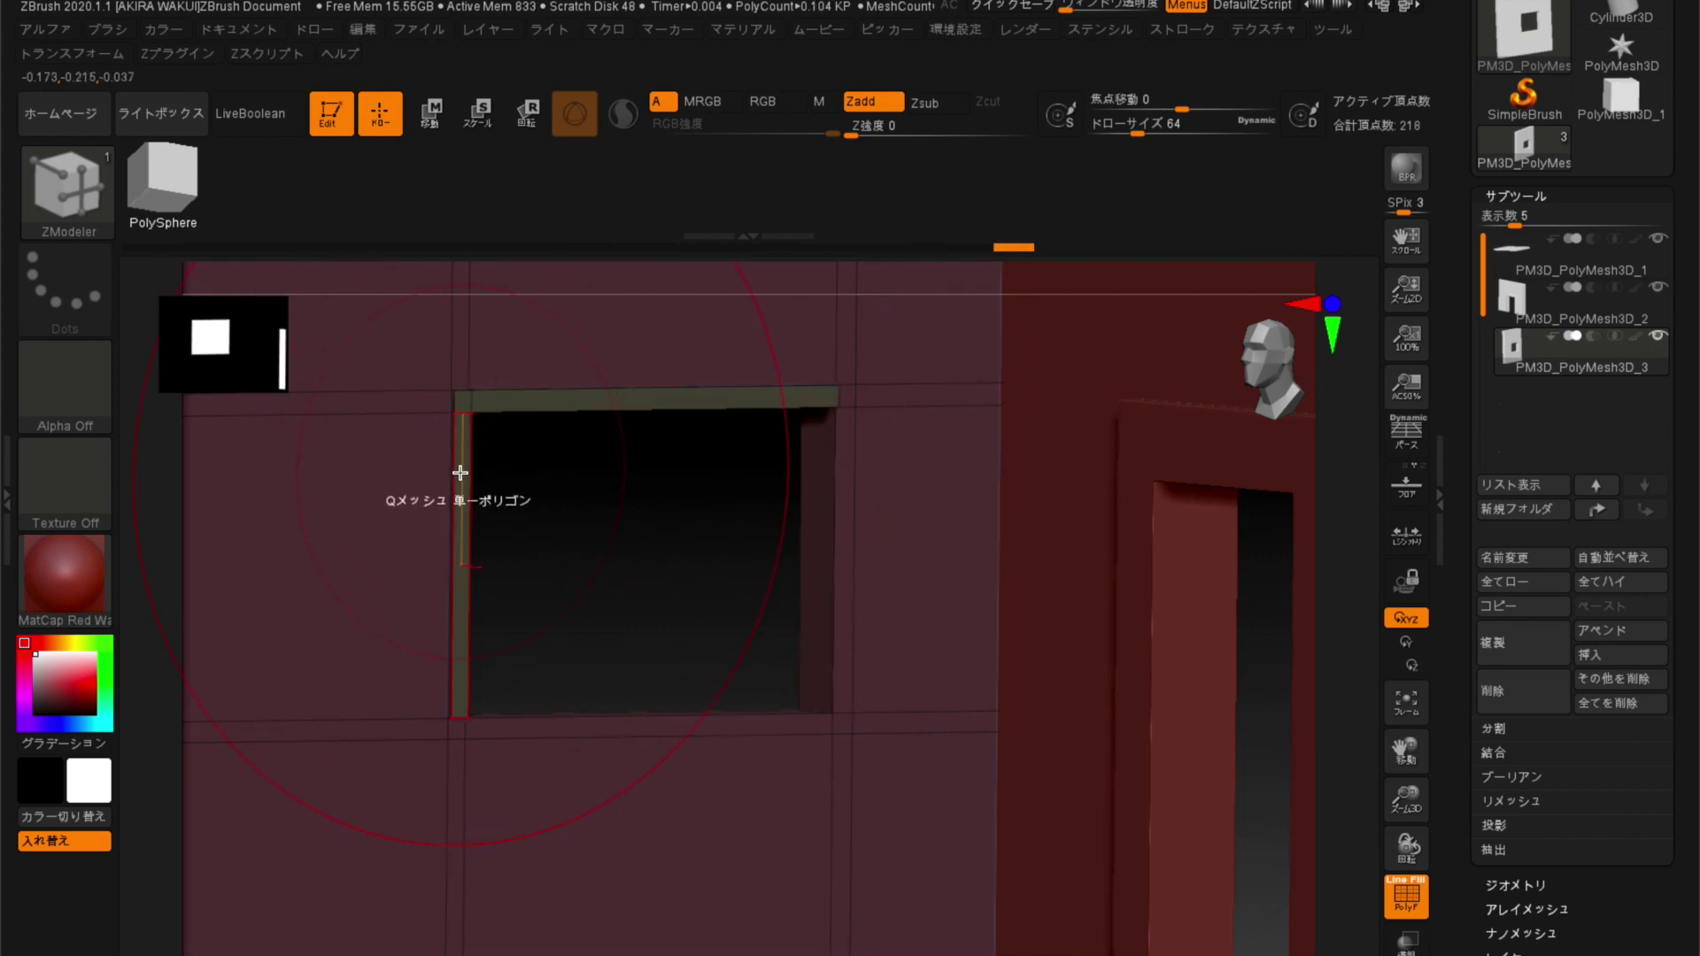
{"action": "left_click", "coordinate": [626, 722]}
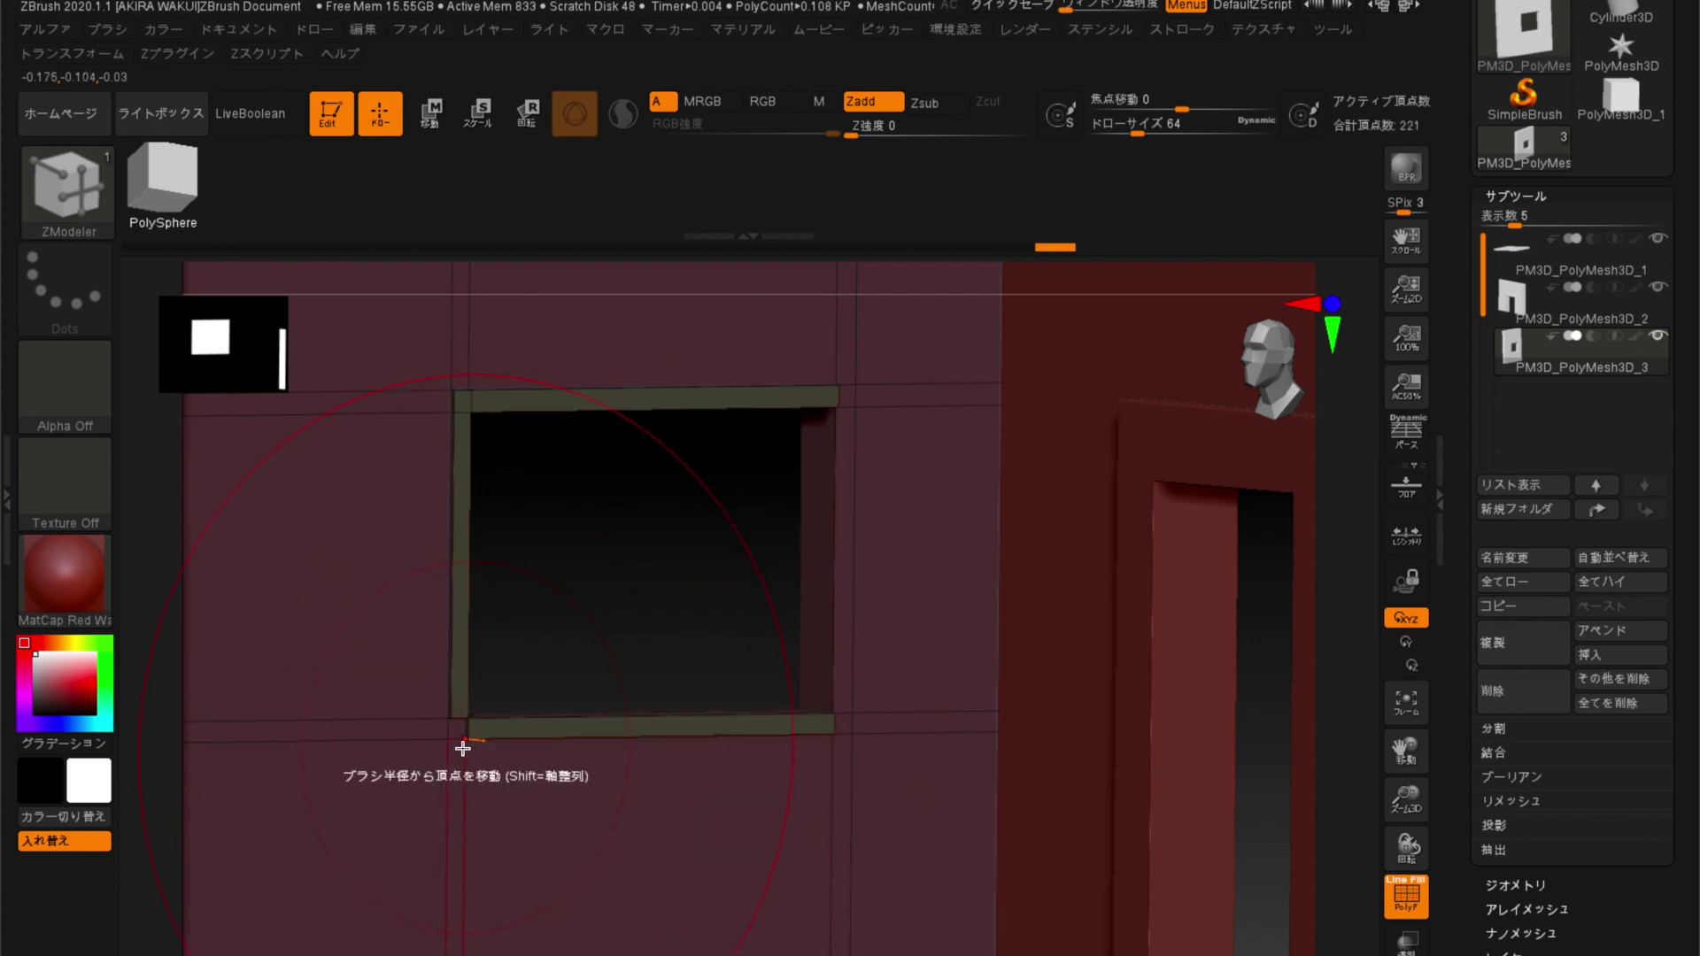
{"action": "left_click", "coordinate": [818, 483]}
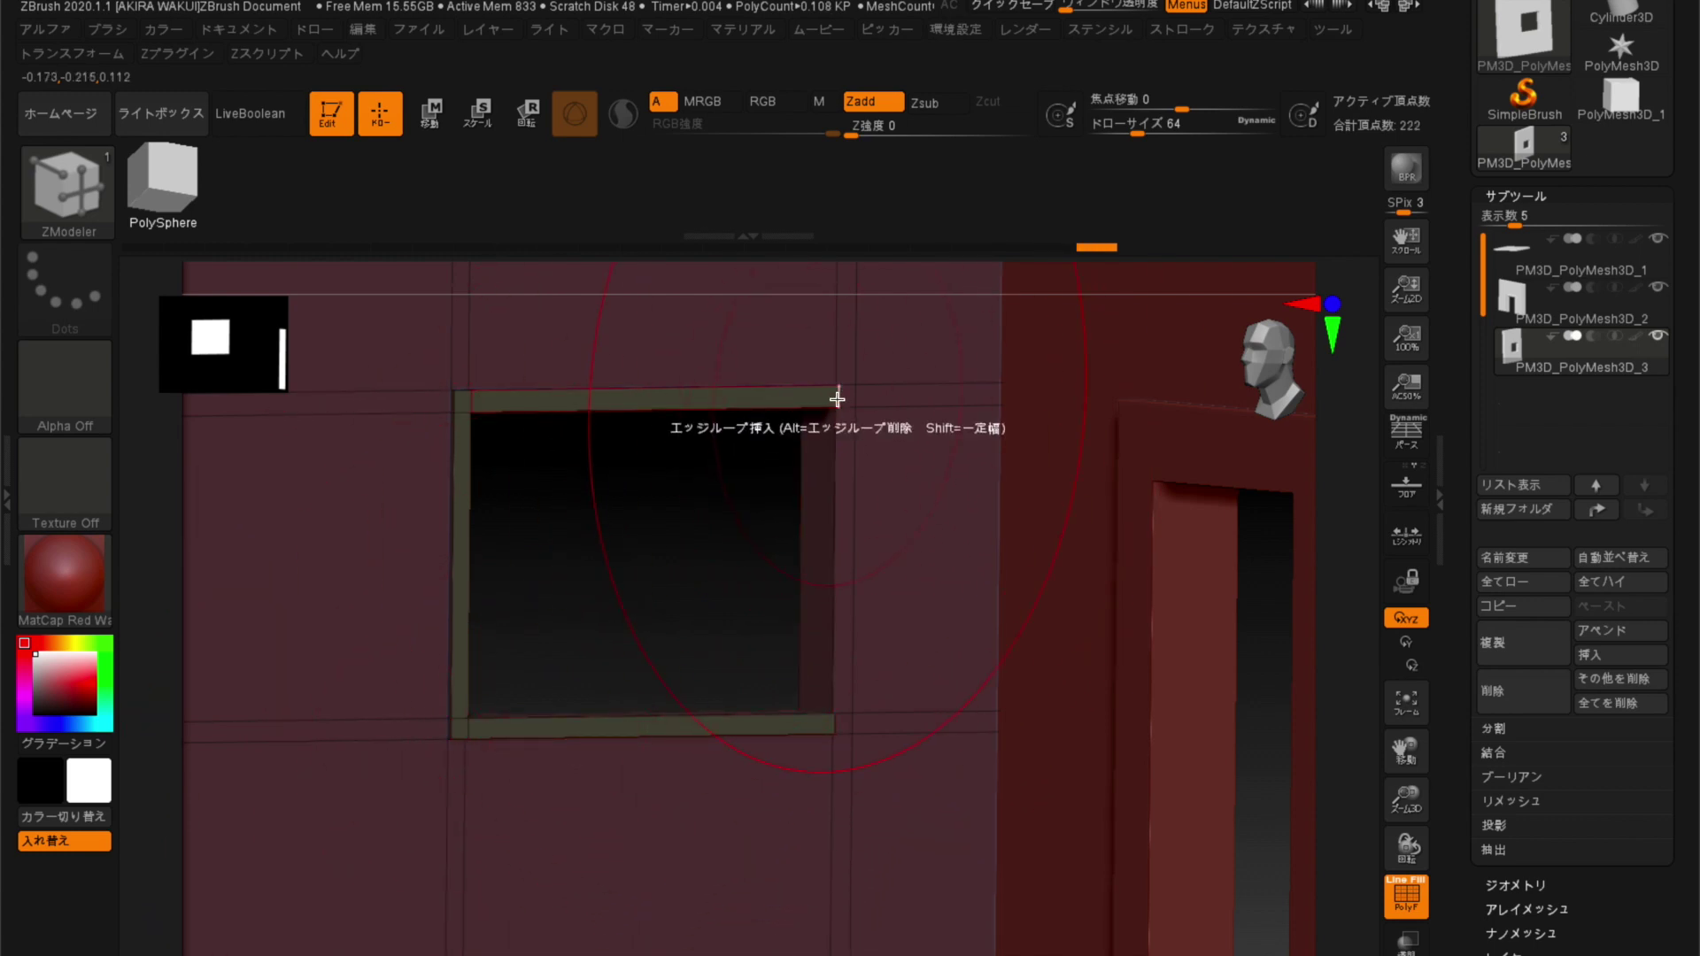
{"action": "left_click", "coordinate": [844, 452]}
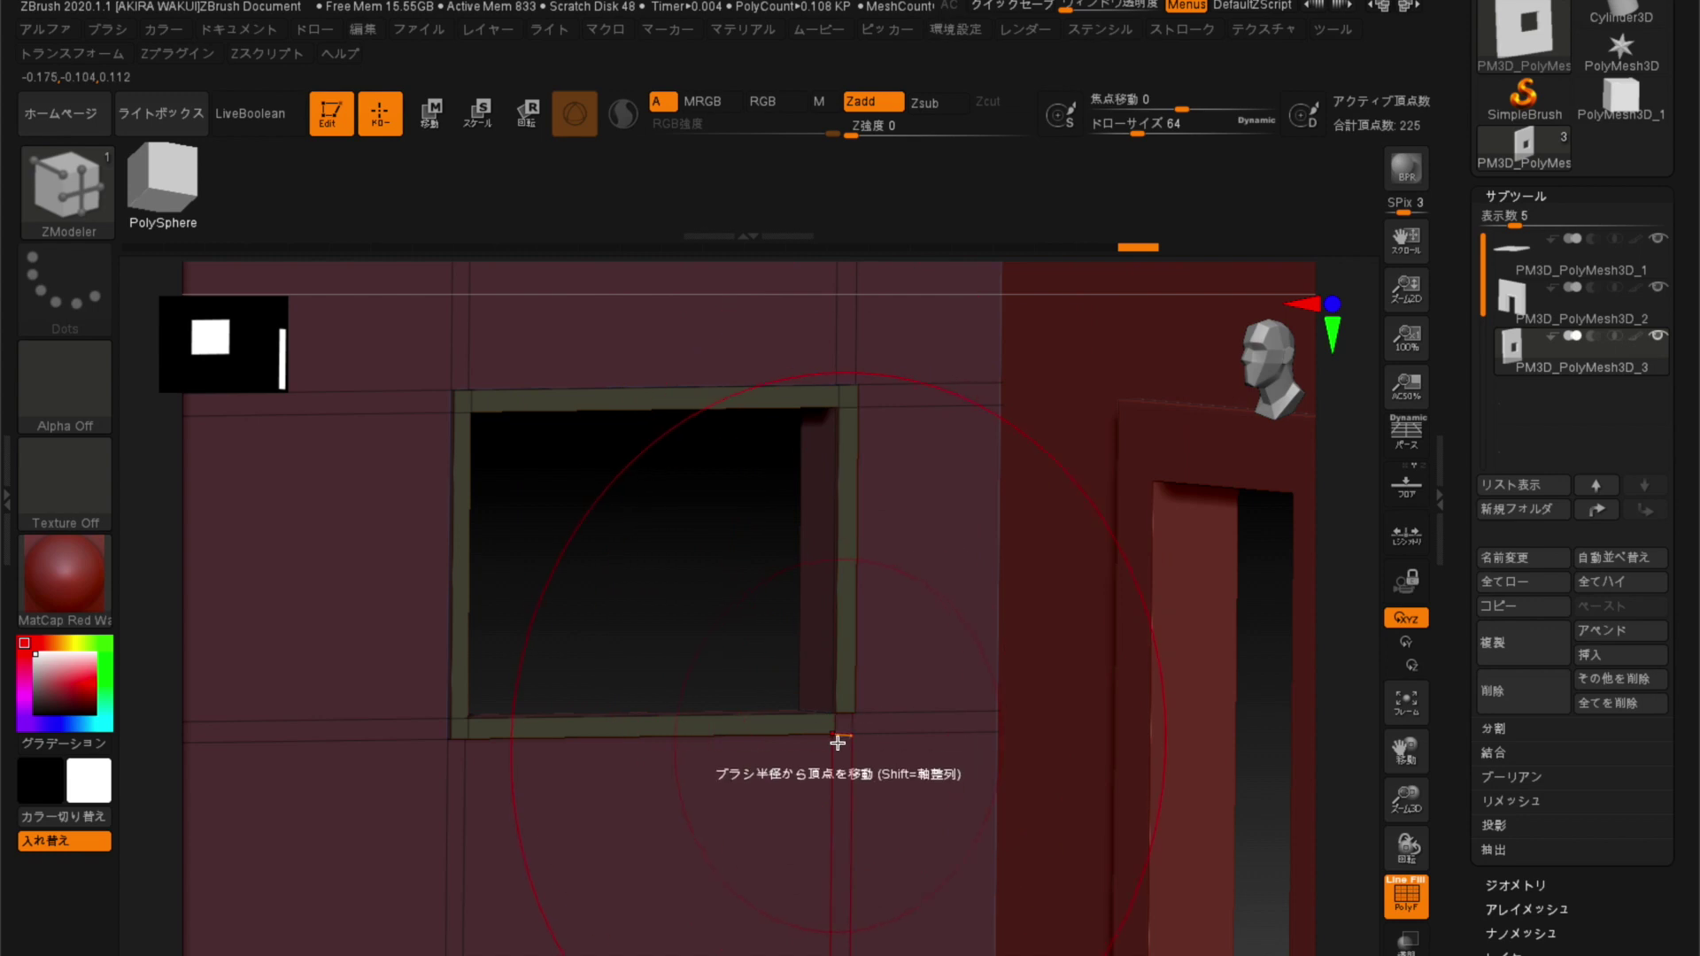
{"action": "mouse_move", "coordinate": [594, 632]}
{"action": "right_mouse_down"}
{"action": "mouse_move", "coordinate": [573, 611]}
{"action": "mouse_move", "coordinate": [580, 576]}
{"action": "mouse_move", "coordinate": [607, 664]}
{"action": "mouse_move", "coordinate": [644, 589]}
{"action": "mouse_move", "coordinate": [588, 501]}
{"action": "mouse_move", "coordinate": [311, 549]}
{"action": "mouse_move", "coordinate": [645, 668]}
{"action": "right_mouse_up"}
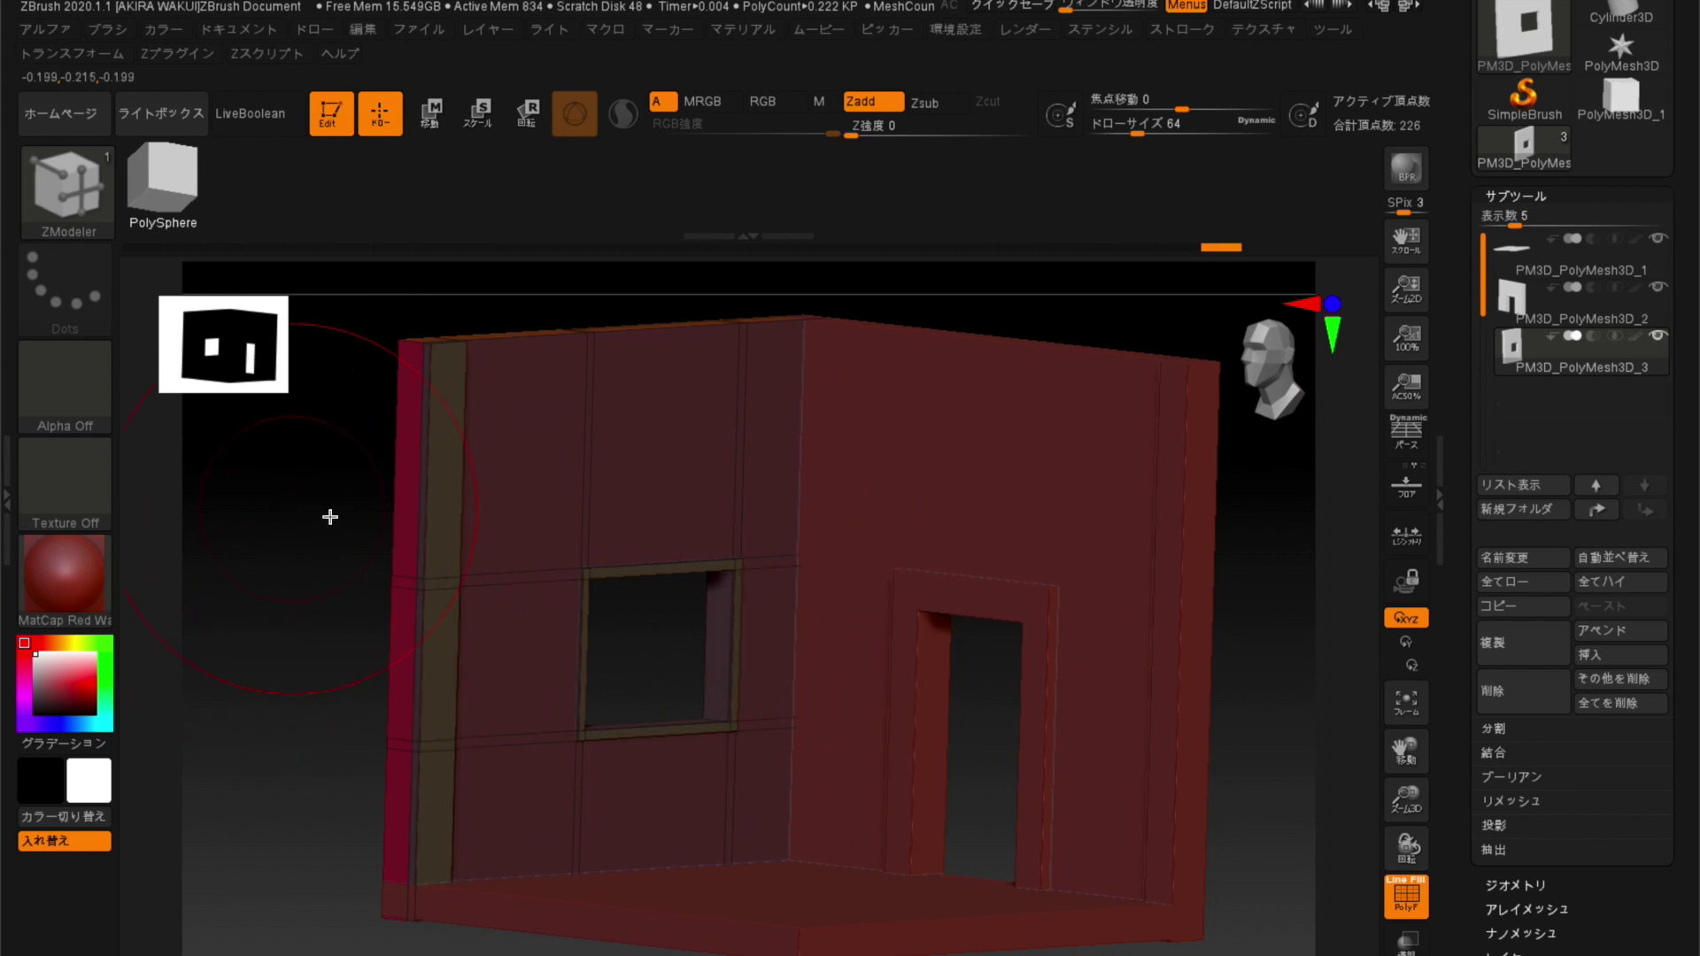
{"action": "mouse_move", "coordinate": [267, 642]}
{"action": "right_mouse_down"}
{"action": "mouse_move", "coordinate": [319, 626]}
{"action": "mouse_move", "coordinate": [269, 641]}
{"action": "mouse_move", "coordinate": [296, 645]}
{"action": "right_mouse_up"}
{"action": "mouse_move", "coordinate": [417, 588]}
{"action": "right_mouse_down"}
{"action": "mouse_move", "coordinate": [311, 614]}
{"action": "mouse_move", "coordinate": [467, 634]}
{"action": "mouse_move", "coordinate": [496, 659]}
{"action": "mouse_move", "coordinate": [561, 611]}
{"action": "mouse_move", "coordinate": [558, 634]}
{"action": "right_mouse_up"}
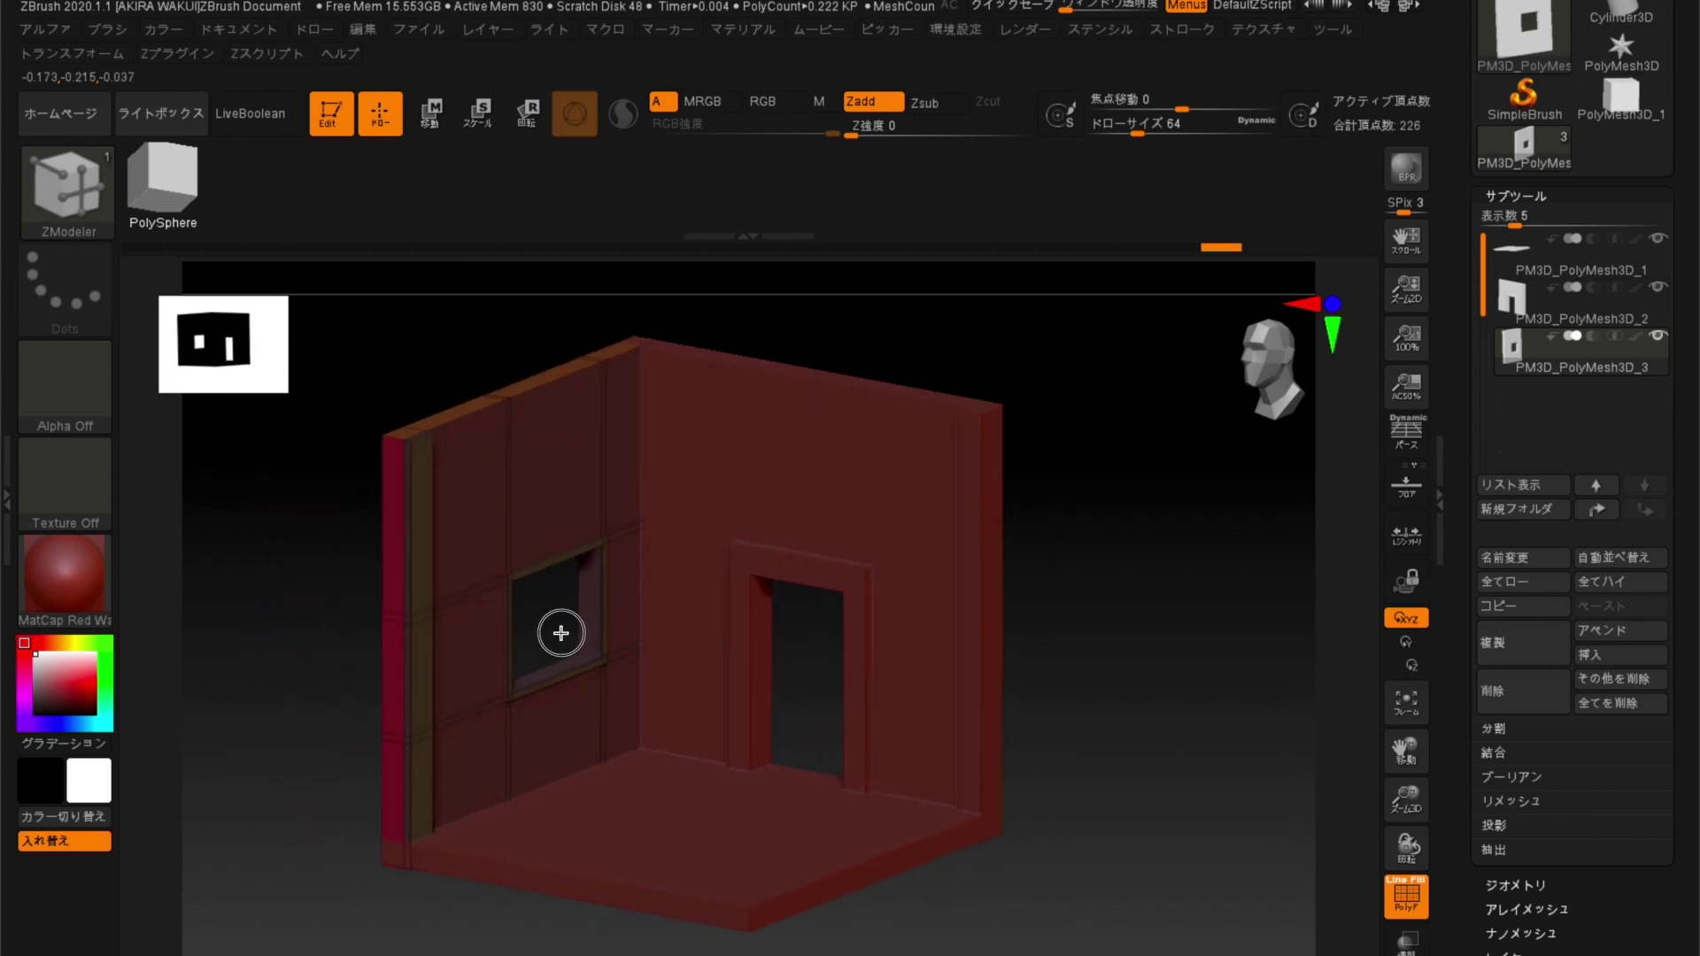
{"action": "mouse_move", "coordinate": [265, 624]}
{"action": "right_mouse_down"}
{"action": "mouse_move", "coordinate": [247, 634]}
{"action": "mouse_move", "coordinate": [279, 631]}
{"action": "right_mouse_up"}
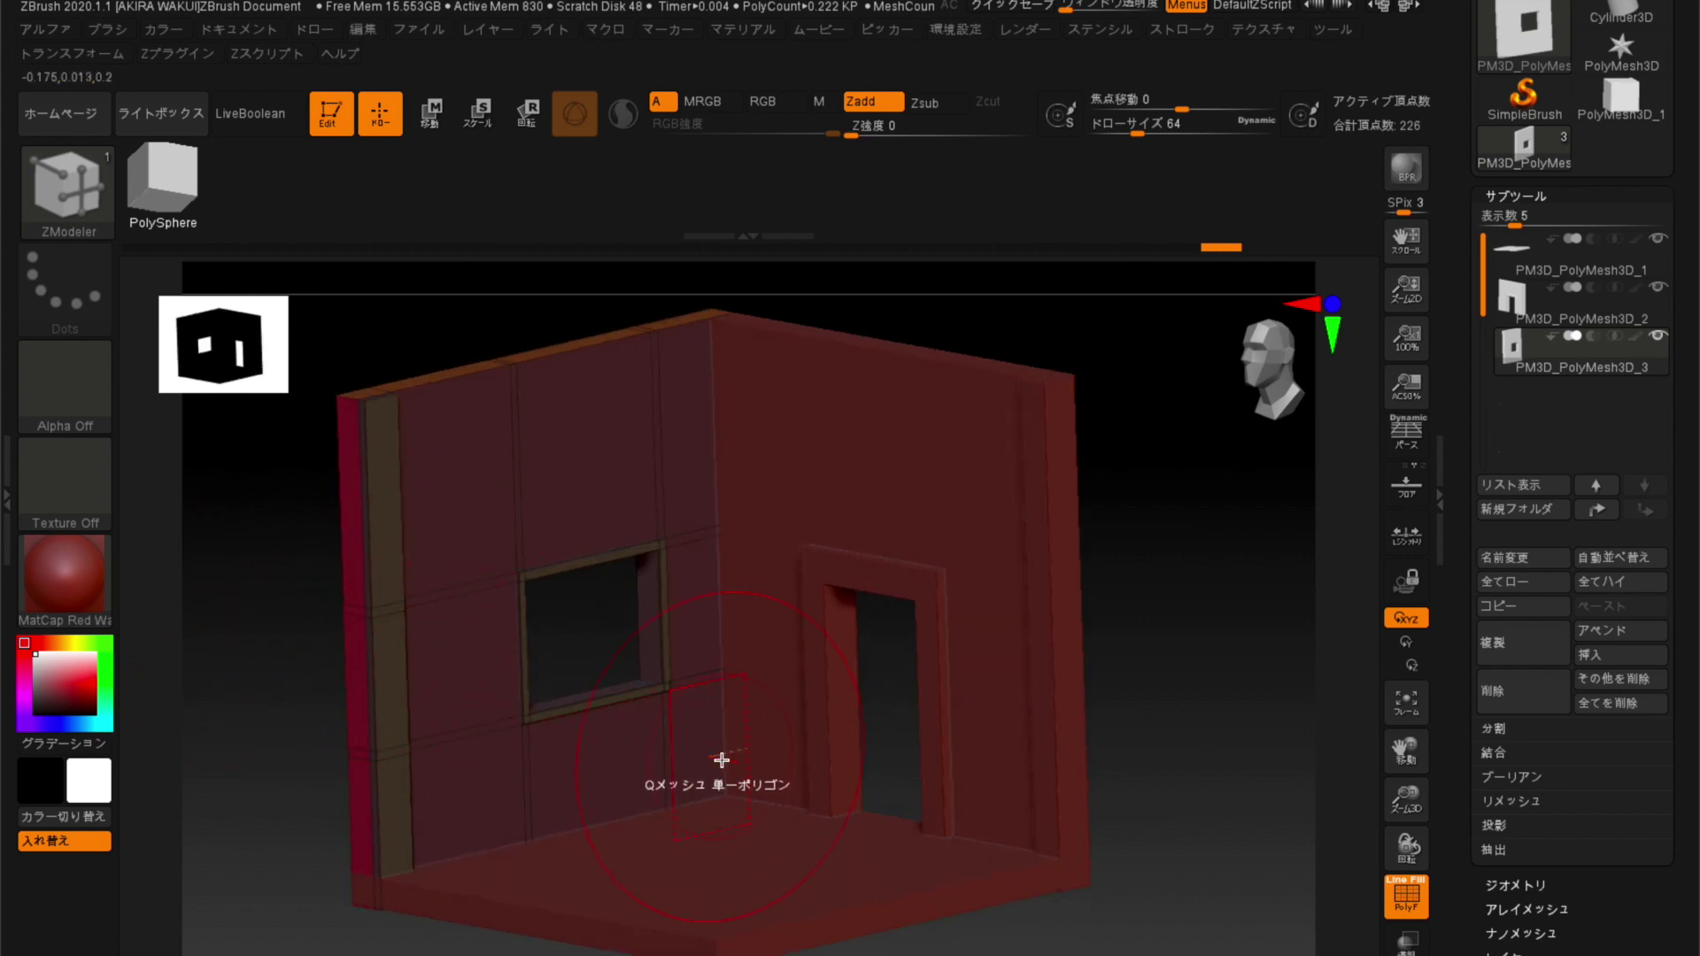
{"action": "mouse_move", "coordinate": [250, 651]}
{"action": "right_mouse_down"}
{"action": "mouse_move", "coordinate": [254, 593]}
{"action": "mouse_move", "coordinate": [303, 700]}
{"action": "mouse_move", "coordinate": [250, 588]}
{"action": "mouse_move", "coordinate": [268, 605]}
{"action": "right_mouse_up"}
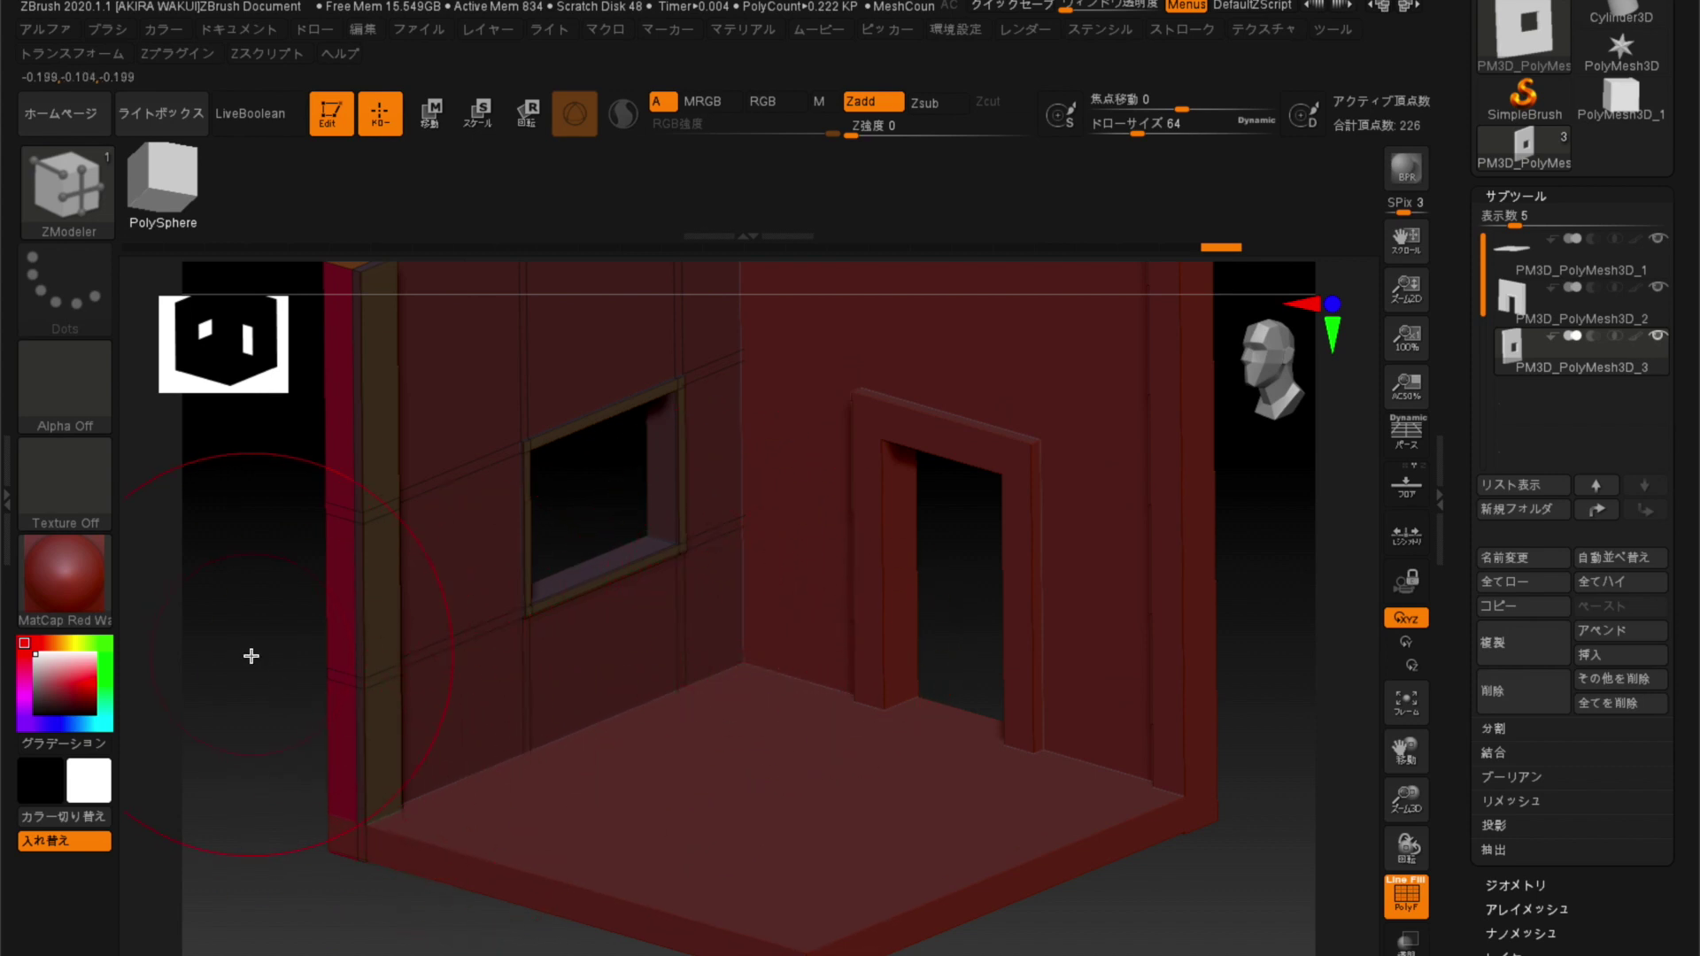
{"action": "left_click_drag", "start_coordinate": [252, 656], "coordinate": [244, 661]}
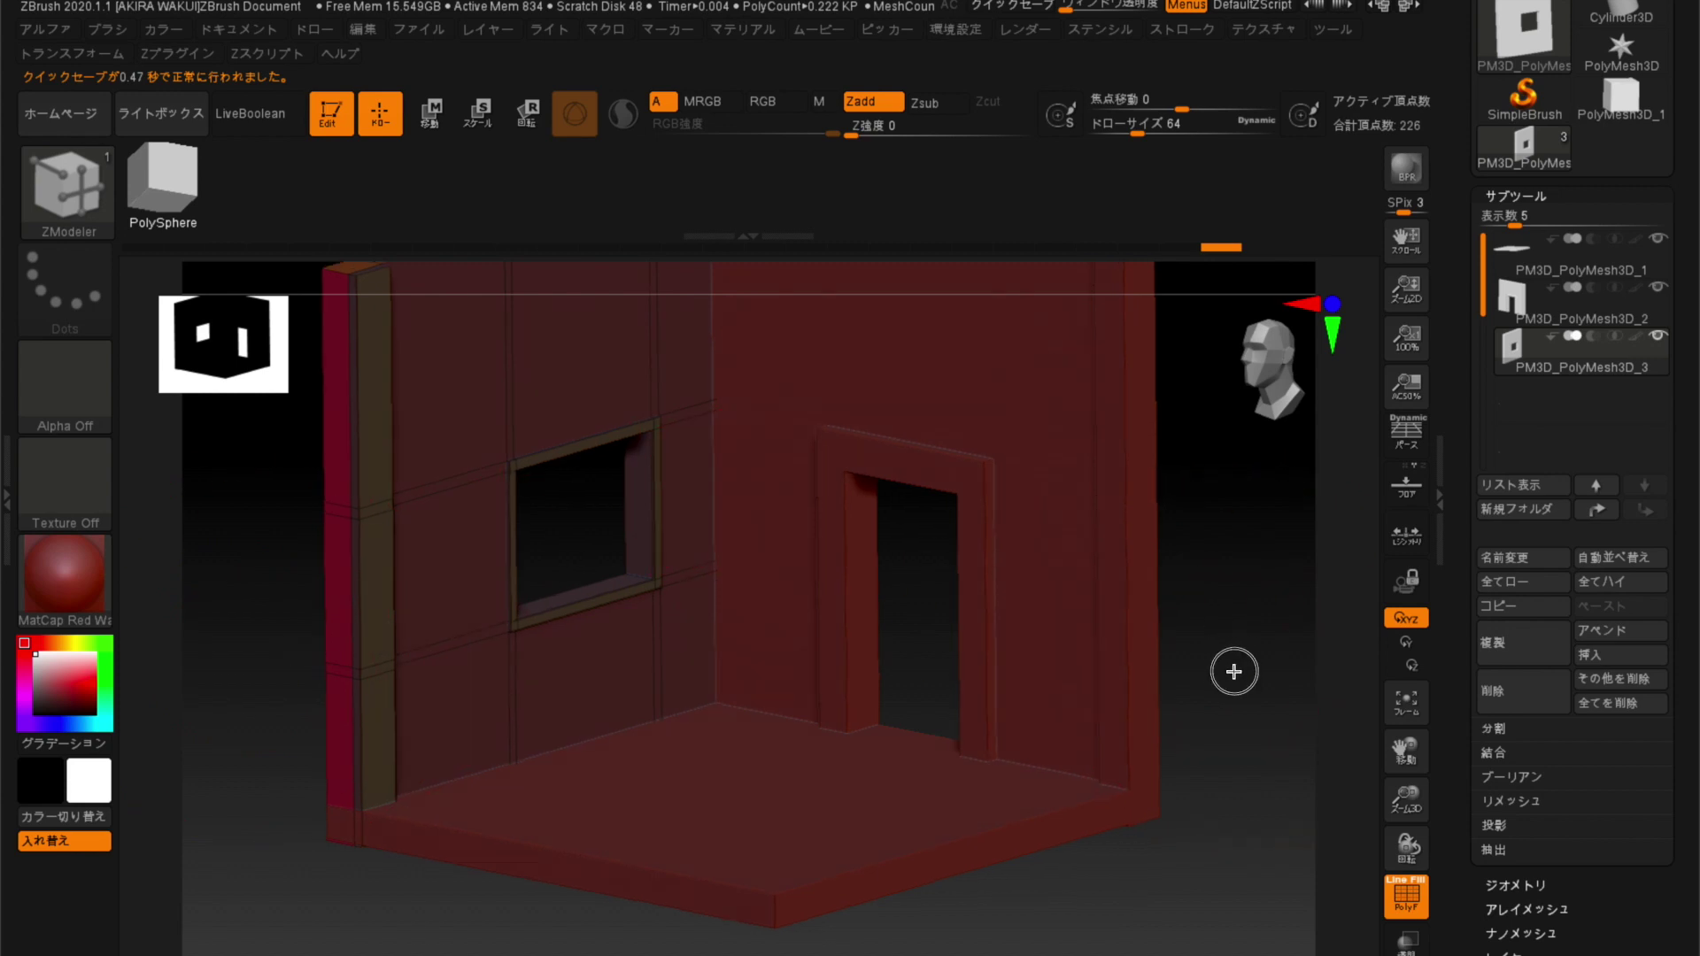
{"action": "left_click_drag", "start_coordinate": [1232, 671], "coordinate": [1203, 620]}
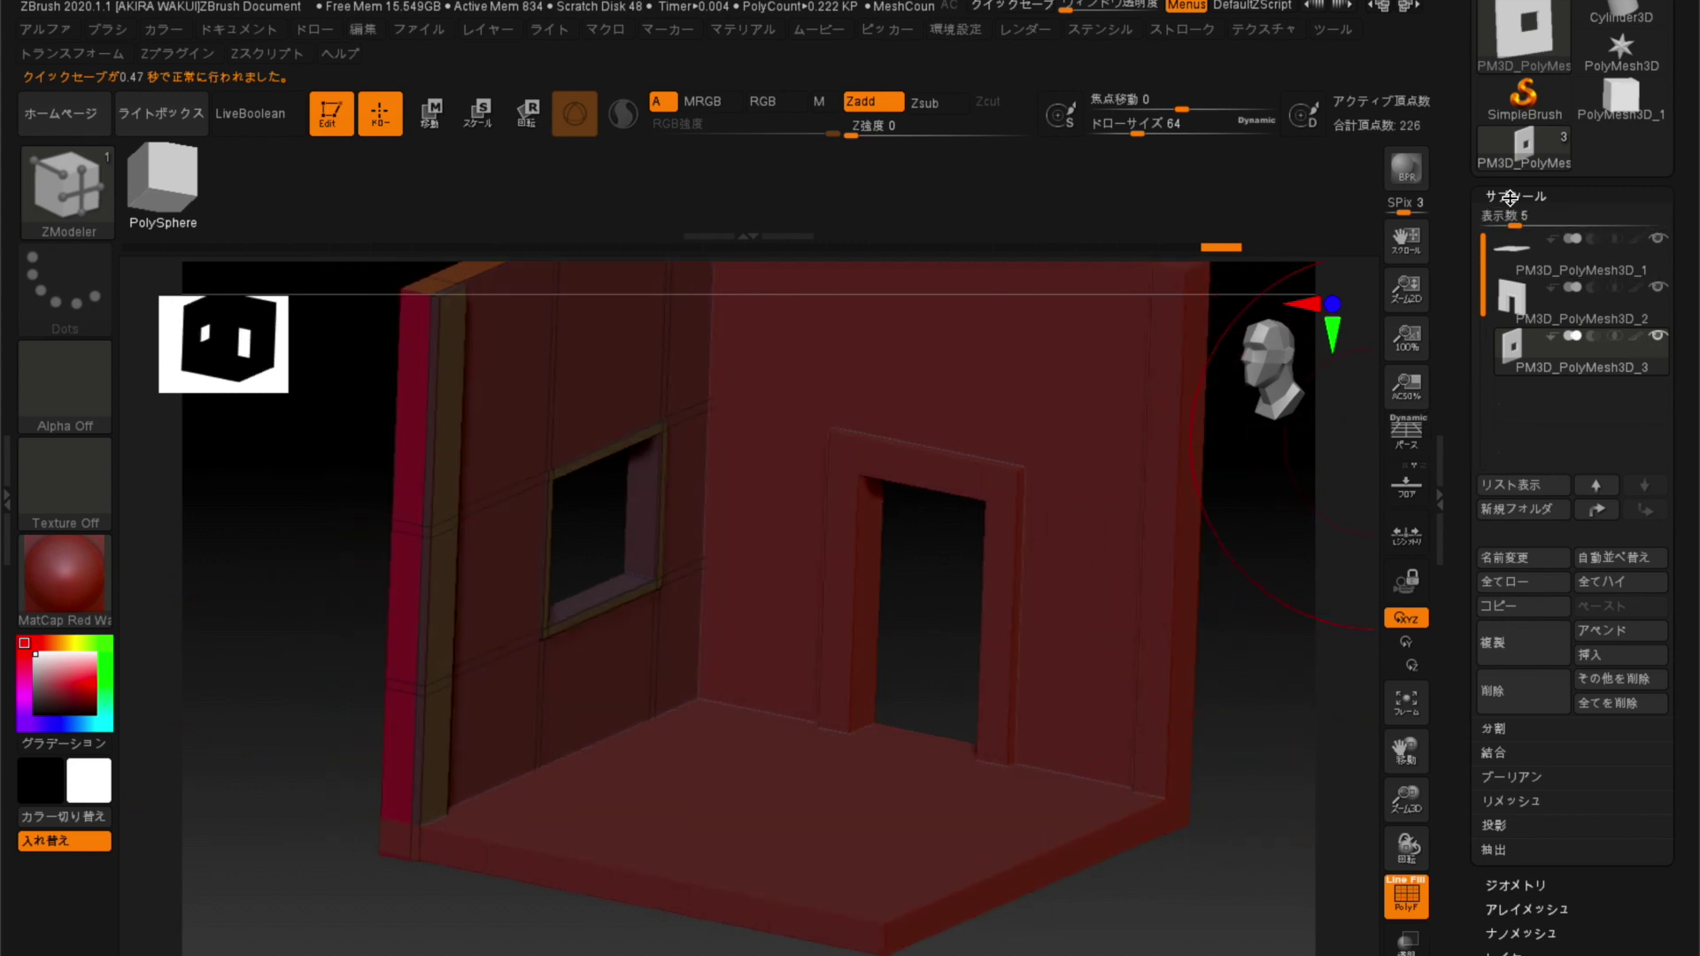
Append a PolyMesh3D_1 cube from Quick Pick as subtool PolyMesh3D_2 and select it.
{"action": "left_click", "coordinate": [1638, 632]}
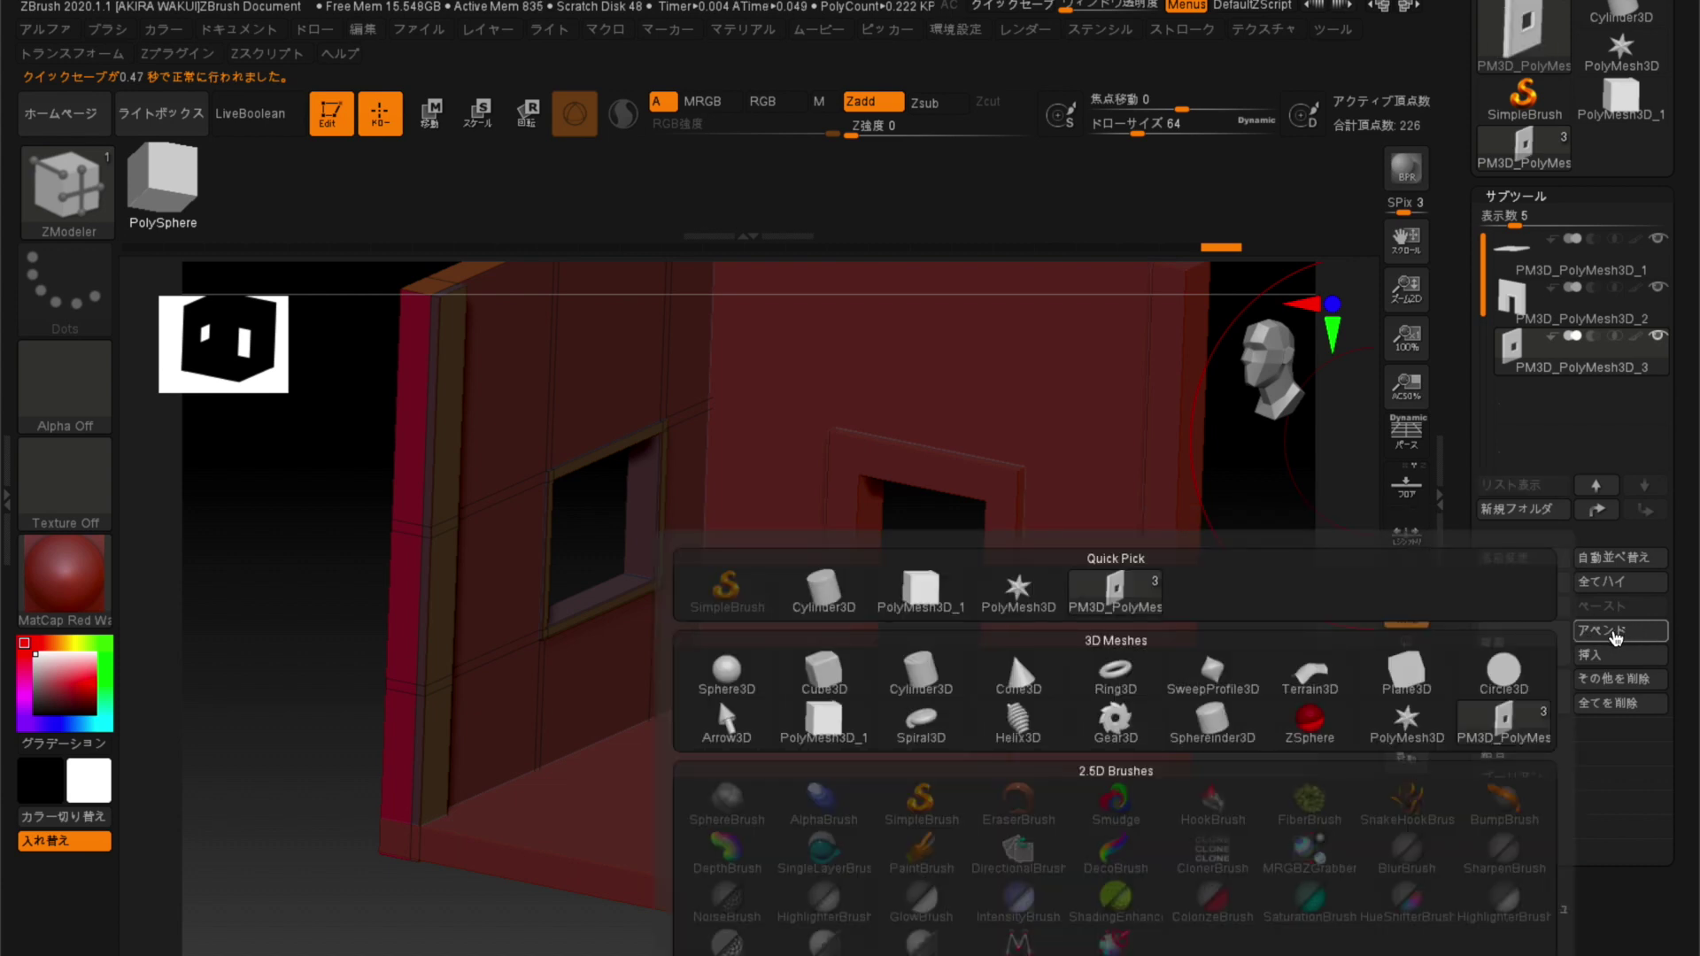
{"action": "mouse_move", "coordinate": [920, 592]}
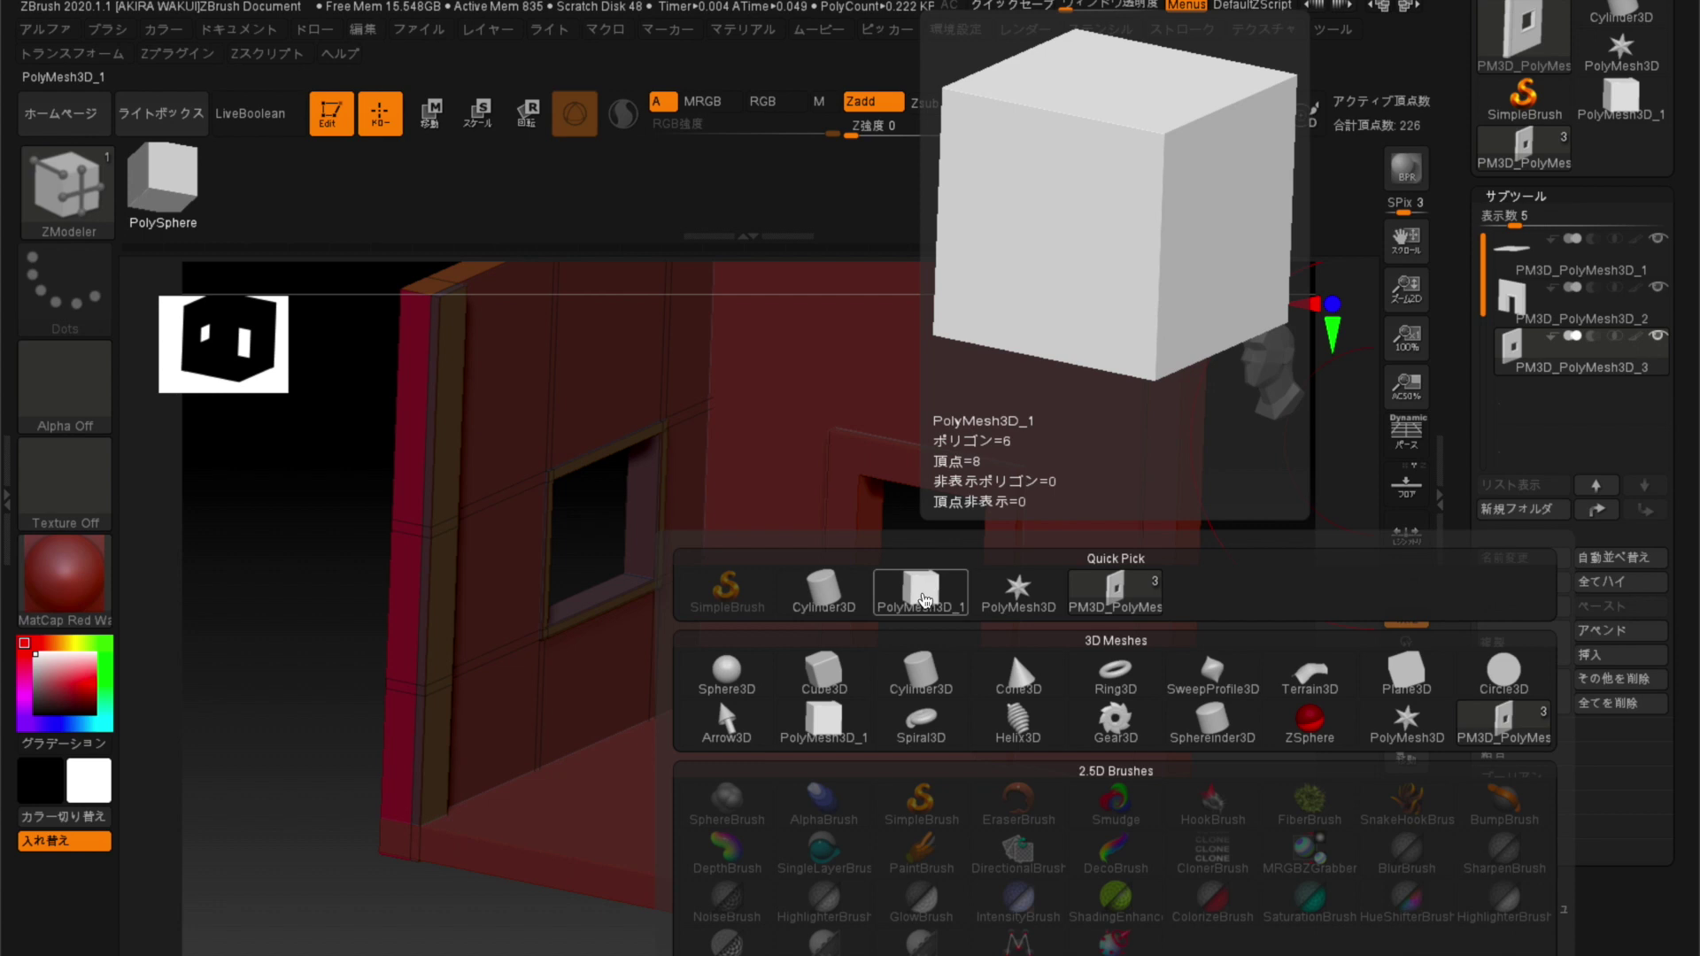
{"action": "left_click", "coordinate": [925, 600]}
{"action": "mouse_move", "coordinate": [1240, 628]}
{"action": "left_mouse_down", "text": "alt"}
{"action": "mouse_move", "coordinate": [1219, 588]}
{"action": "mouse_move", "coordinate": [1094, 558]}
{"action": "mouse_move", "coordinate": [1131, 587]}
{"action": "mouse_move", "coordinate": [1111, 604]}
{"action": "left_mouse_up", "text": "alt"}
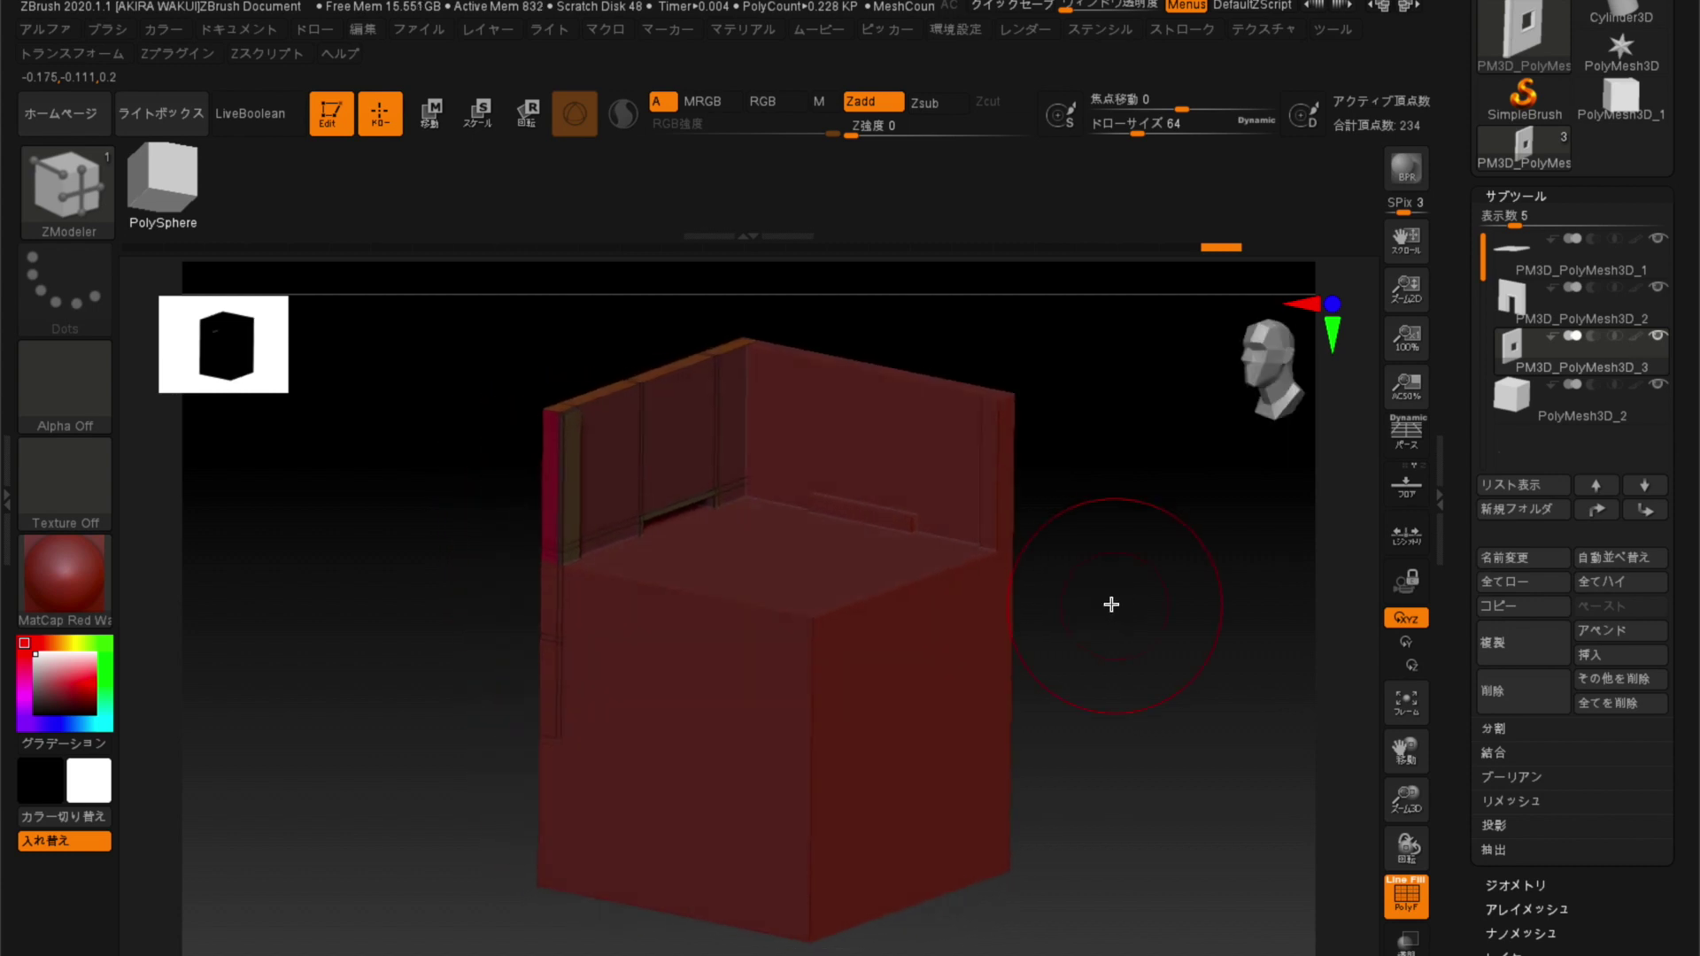
{"action": "left_click", "coordinate": [1547, 415]}
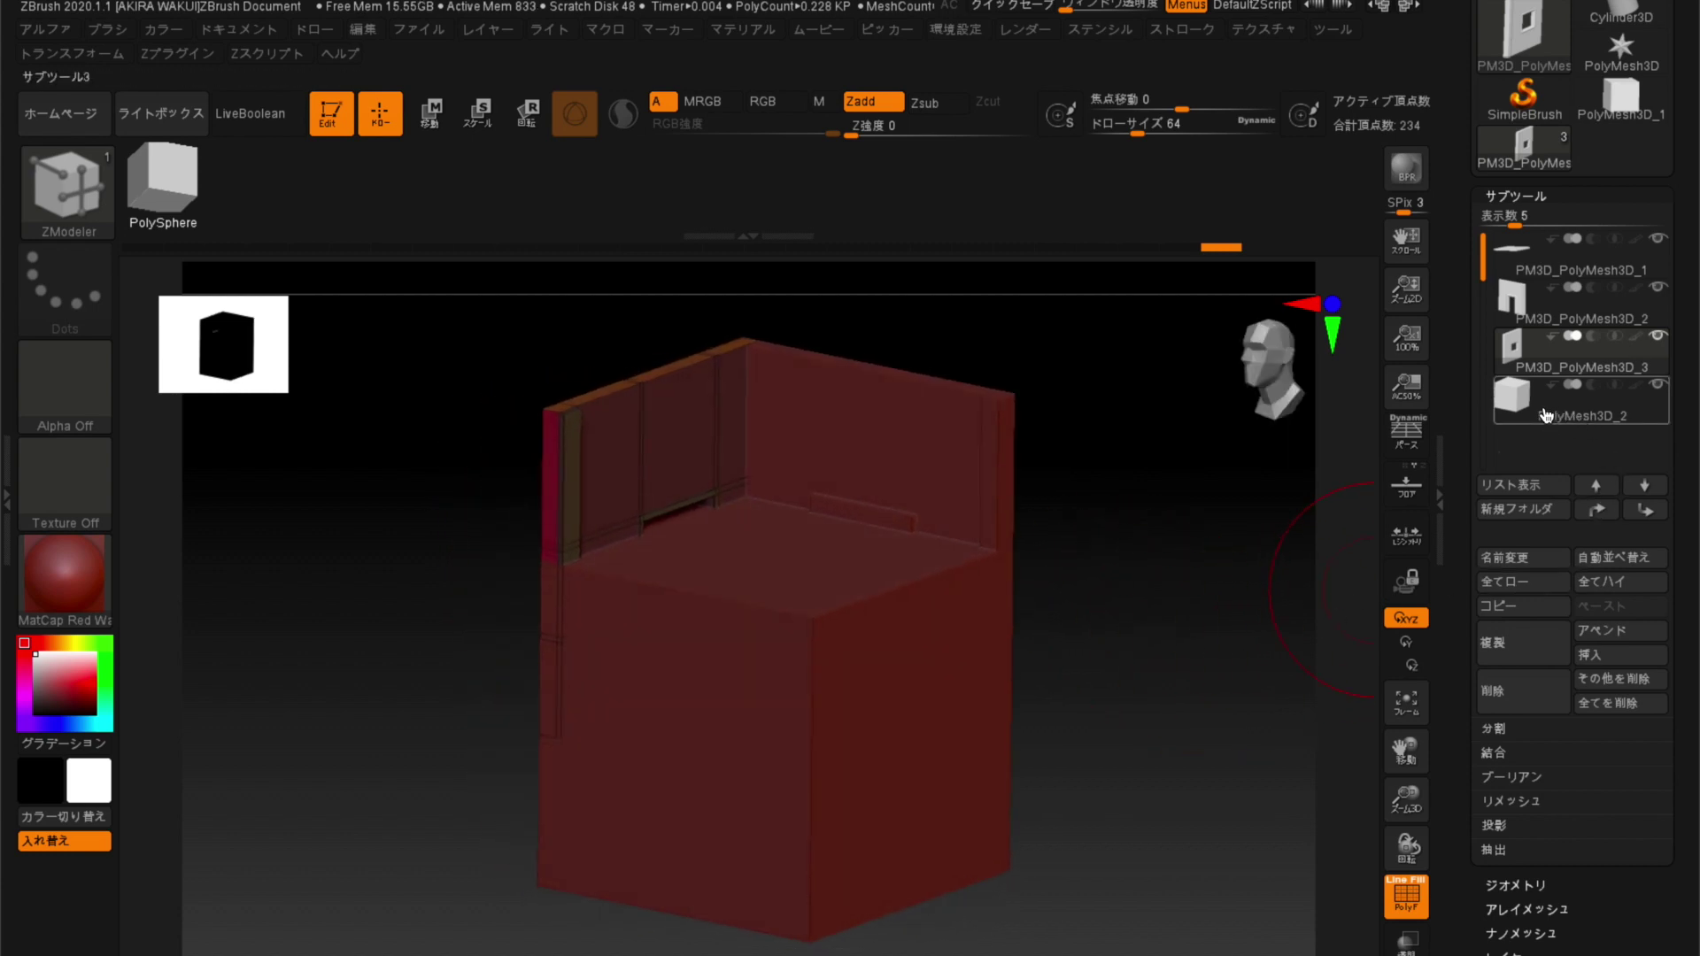
Rescale the new cube with the Transpose gizmo, shrinking it and making it taller.
{"action": "left_click", "coordinate": [422, 122]}
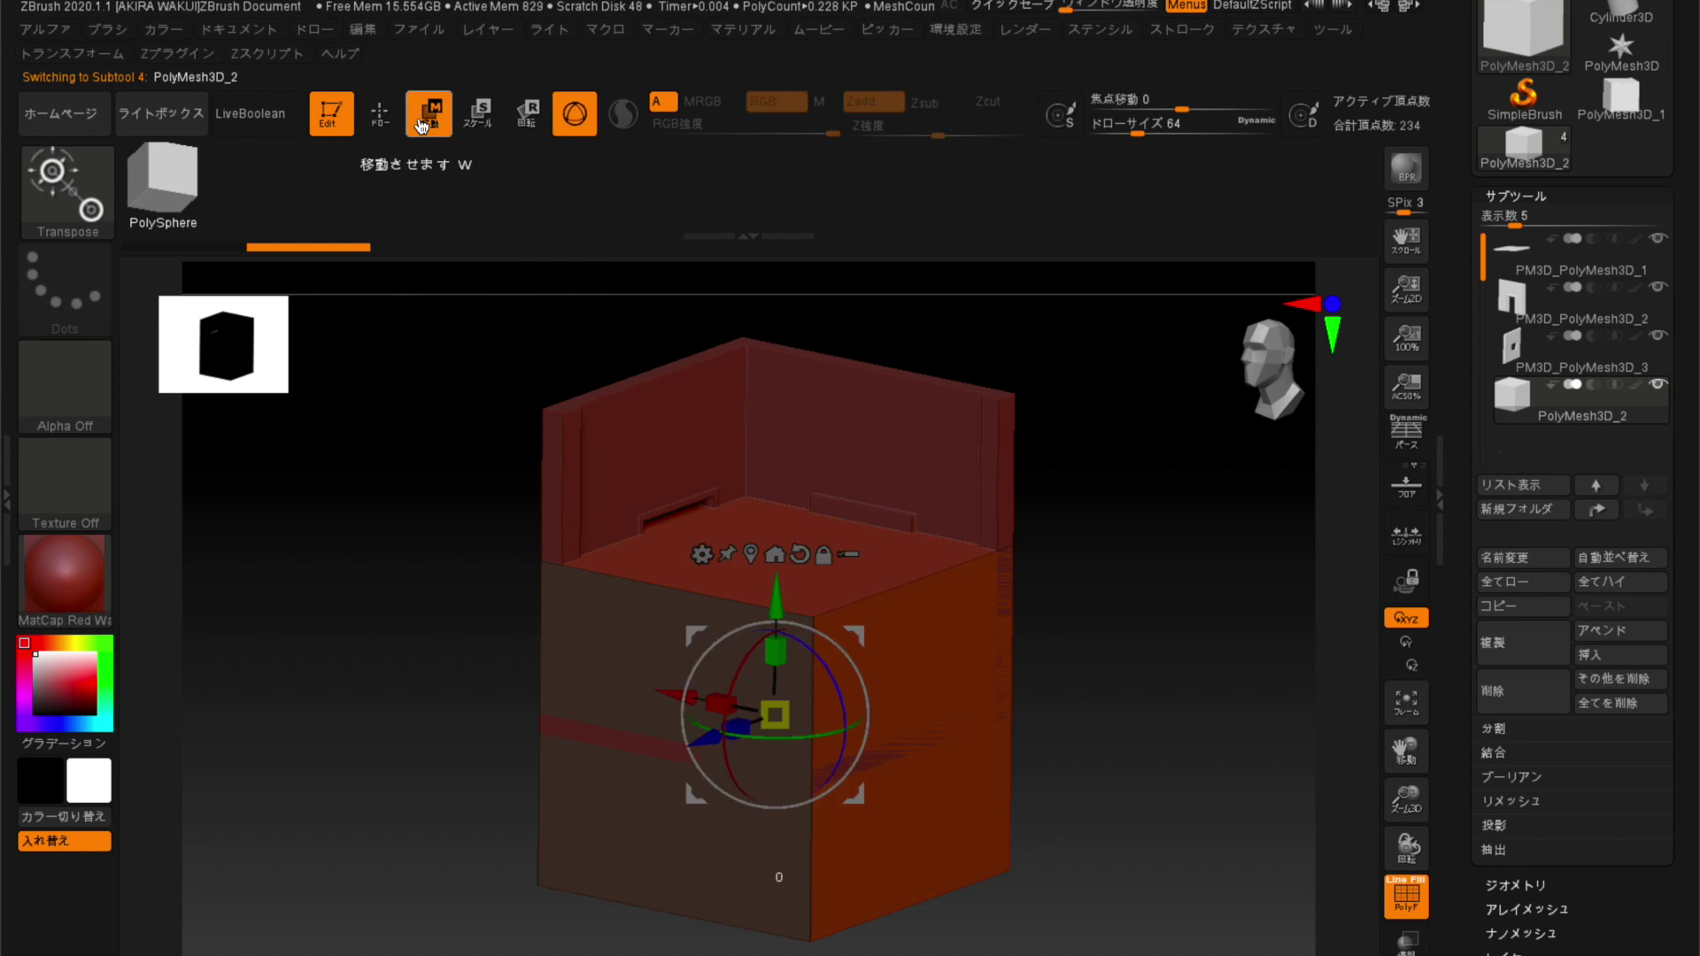
{"action": "left_click_drag", "start_coordinate": [786, 705], "coordinate": [603, 809]}
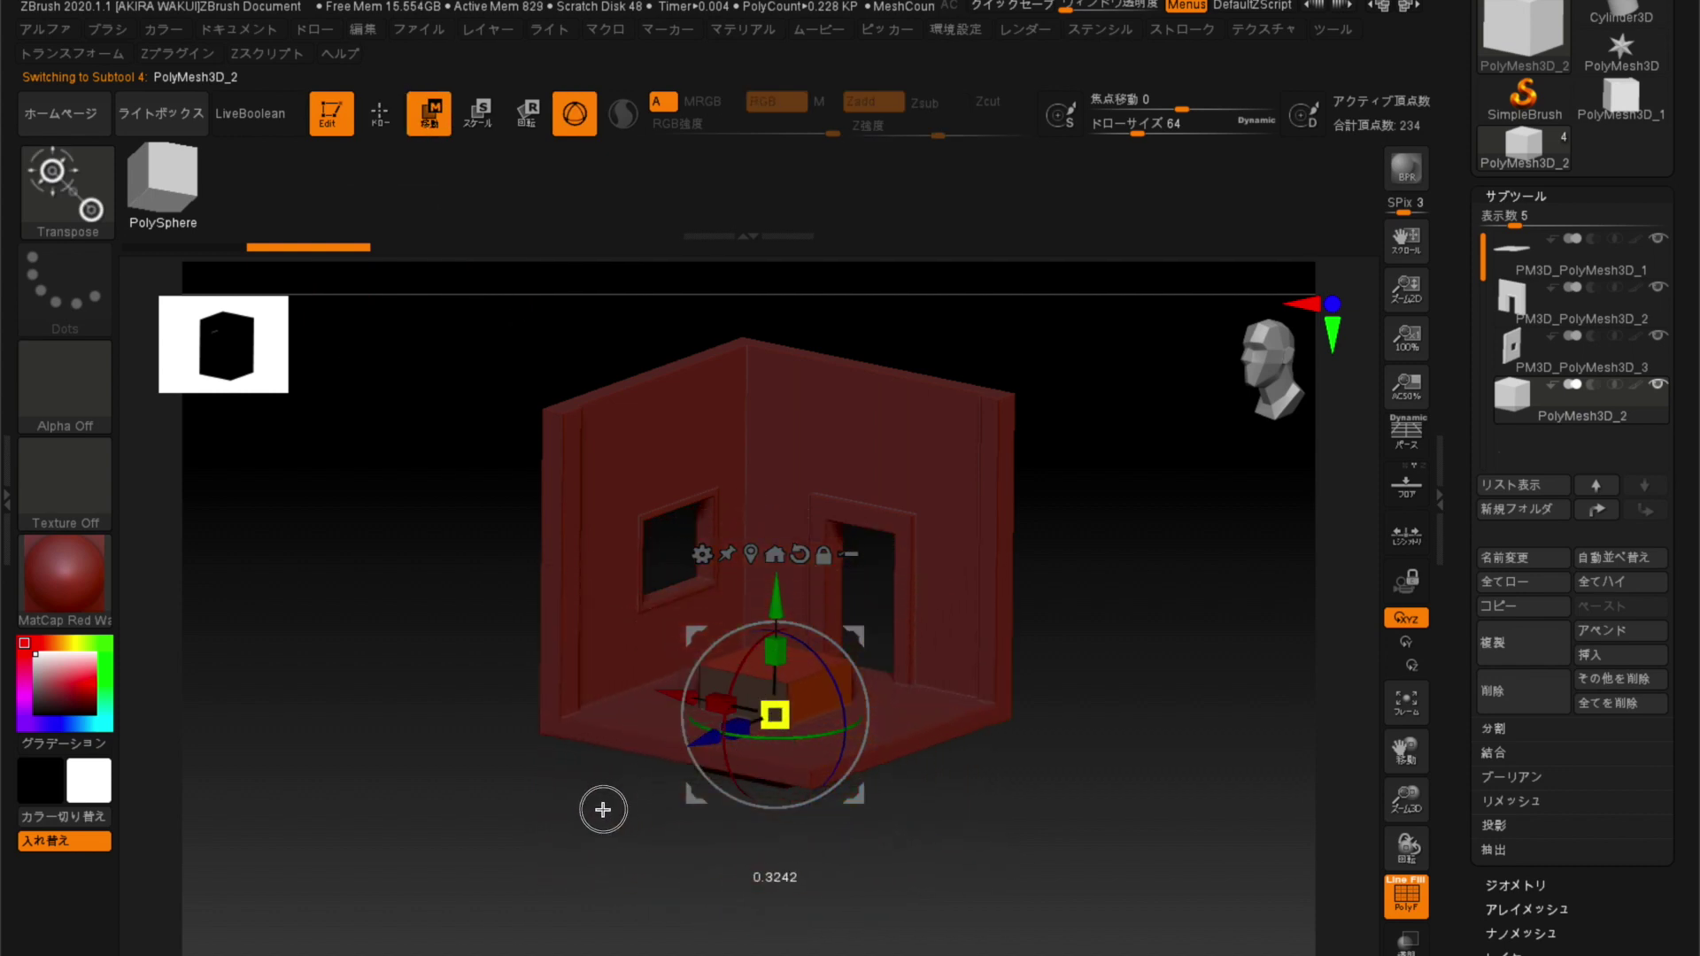
{"action": "mouse_move", "coordinate": [776, 651]}
{"action": "left_mouse_down"}
{"action": "mouse_move", "coordinate": [775, 591]}
{"action": "mouse_move", "coordinate": [761, 655]}
{"action": "left_mouse_up"}
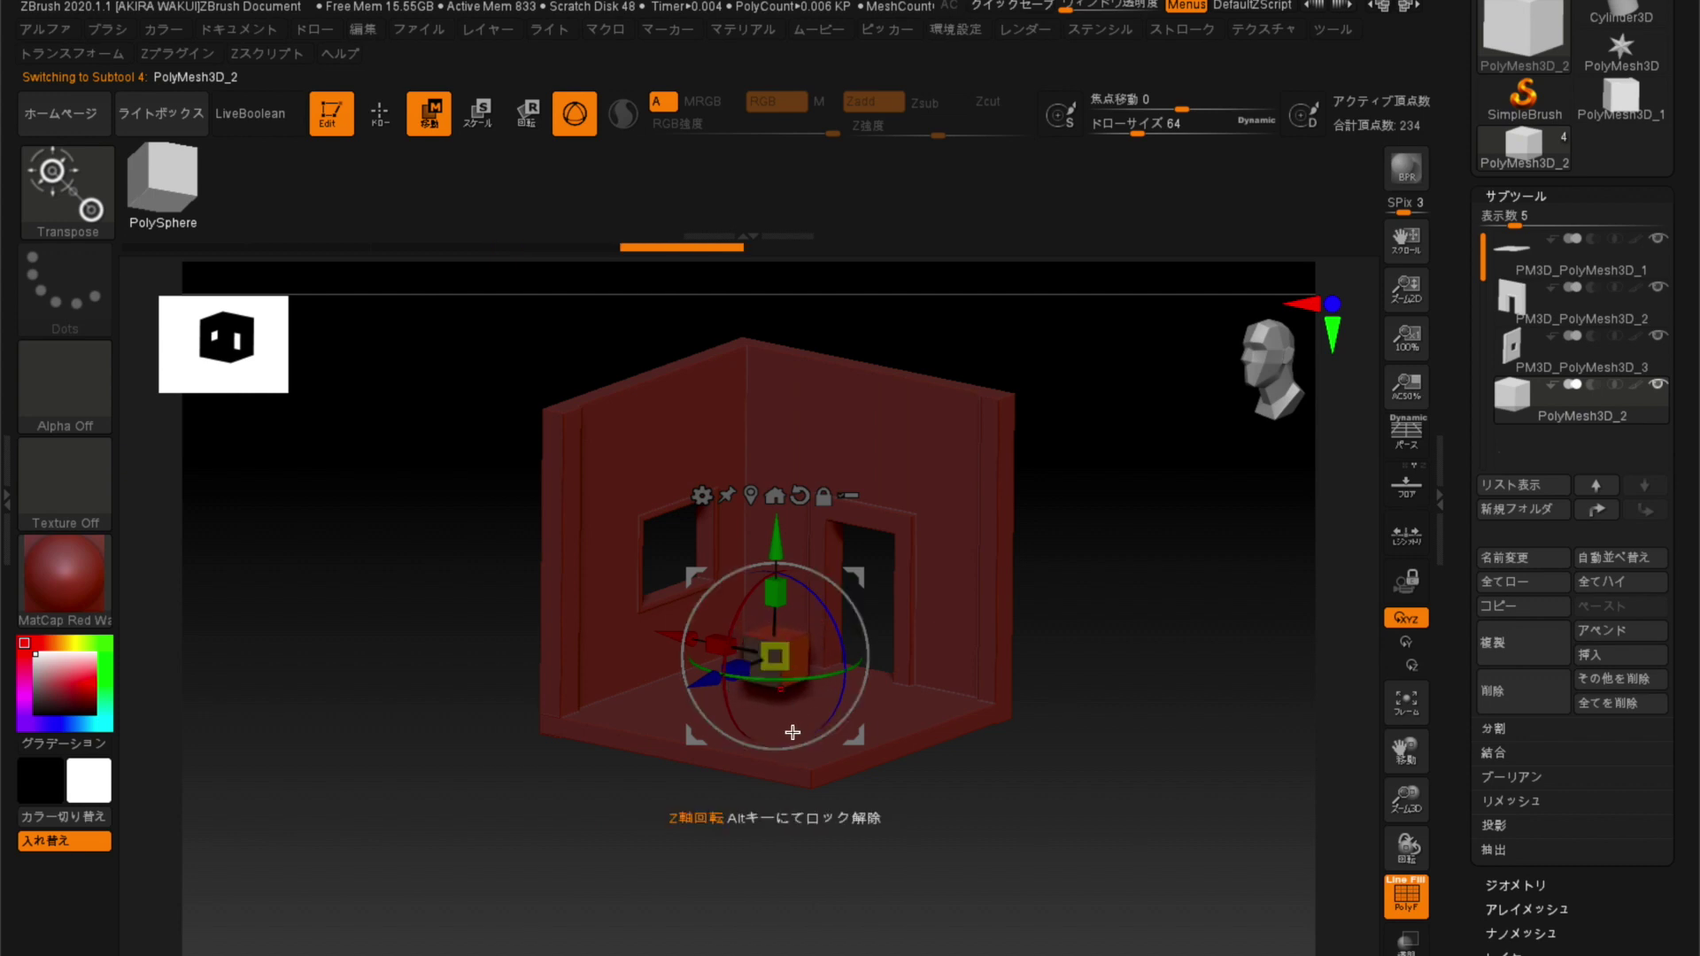
{"action": "key", "text": "f"}
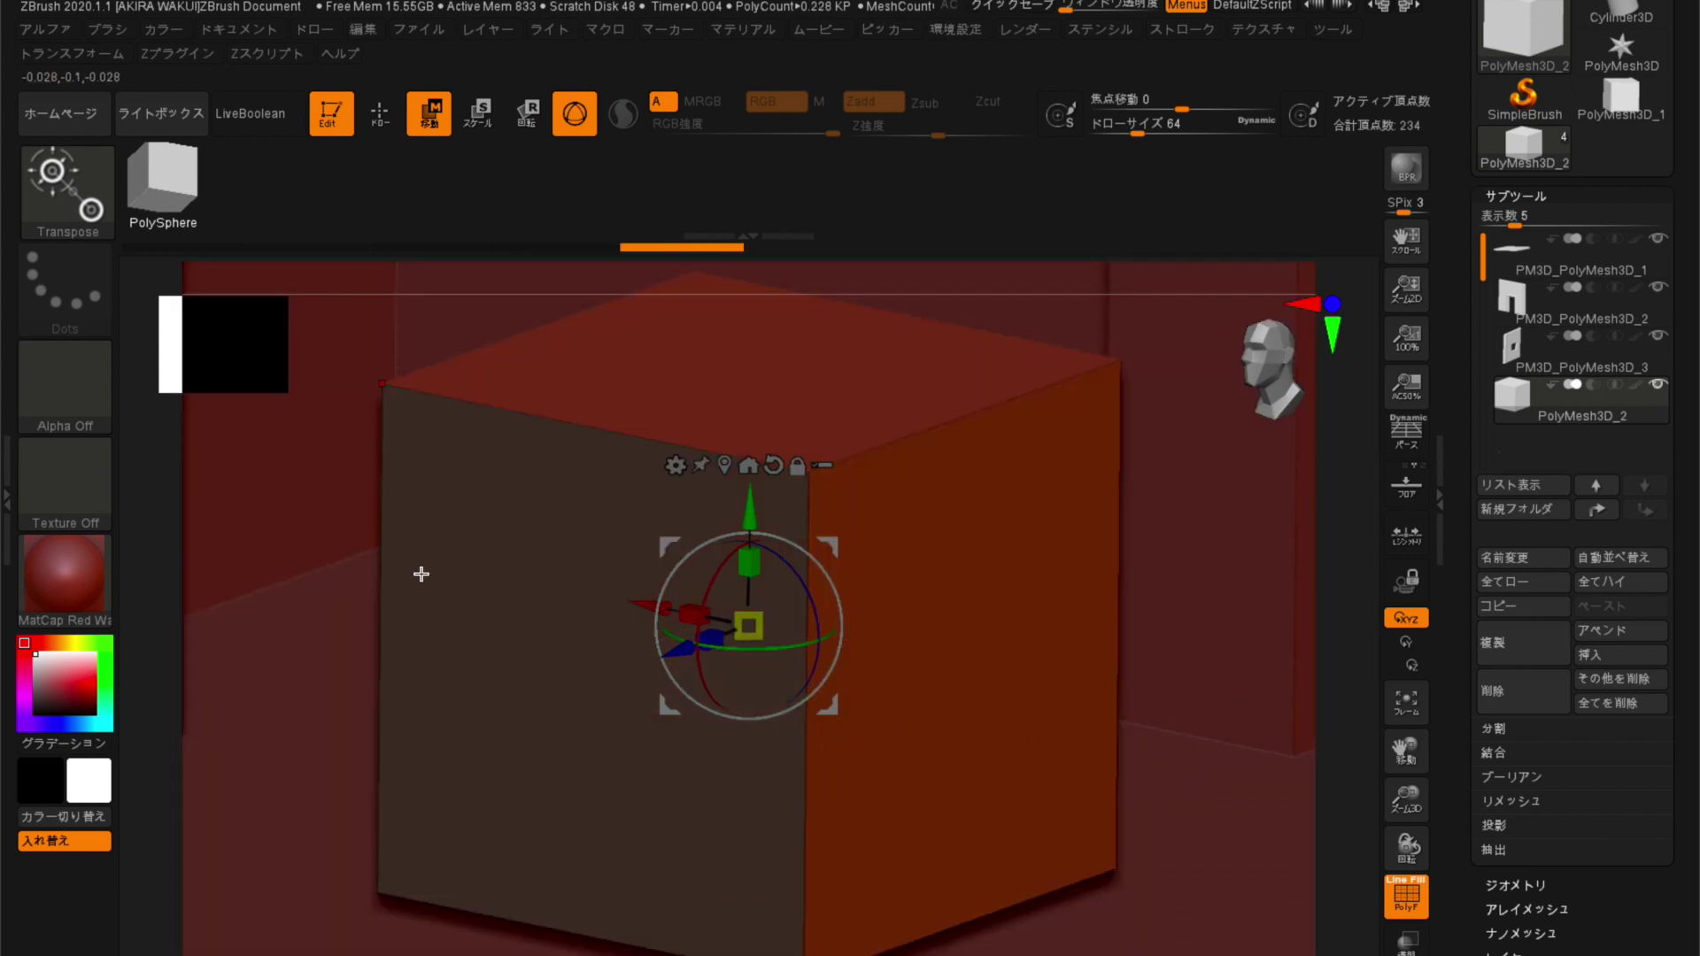
{"action": "mouse_move", "coordinate": [167, 541]}
{"action": "left_mouse_down", "text": "alt"}
{"action": "mouse_move", "coordinate": [139, 467]}
{"action": "mouse_move", "coordinate": [257, 588]}
{"action": "mouse_move", "coordinate": [280, 631]}
{"action": "mouse_move", "coordinate": [257, 664]}
{"action": "mouse_move", "coordinate": [318, 634]}
{"action": "mouse_move", "coordinate": [352, 743]}
{"action": "mouse_move", "coordinate": [711, 417]}
{"action": "mouse_move", "coordinate": [630, 440]}
{"action": "left_mouse_up", "text": "alt"}
Widen the box along X and enlarge it into a long, low sofa-sized block.
{"action": "mouse_move", "coordinate": [651, 693]}
{"action": "left_mouse_down"}
{"action": "mouse_move", "coordinate": [486, 717]}
{"action": "mouse_move", "coordinate": [340, 767]}
{"action": "left_mouse_up"}
{"action": "right_click_drag", "start_coordinate": [617, 463], "coordinate": [687, 510], "text": "ctrl"}
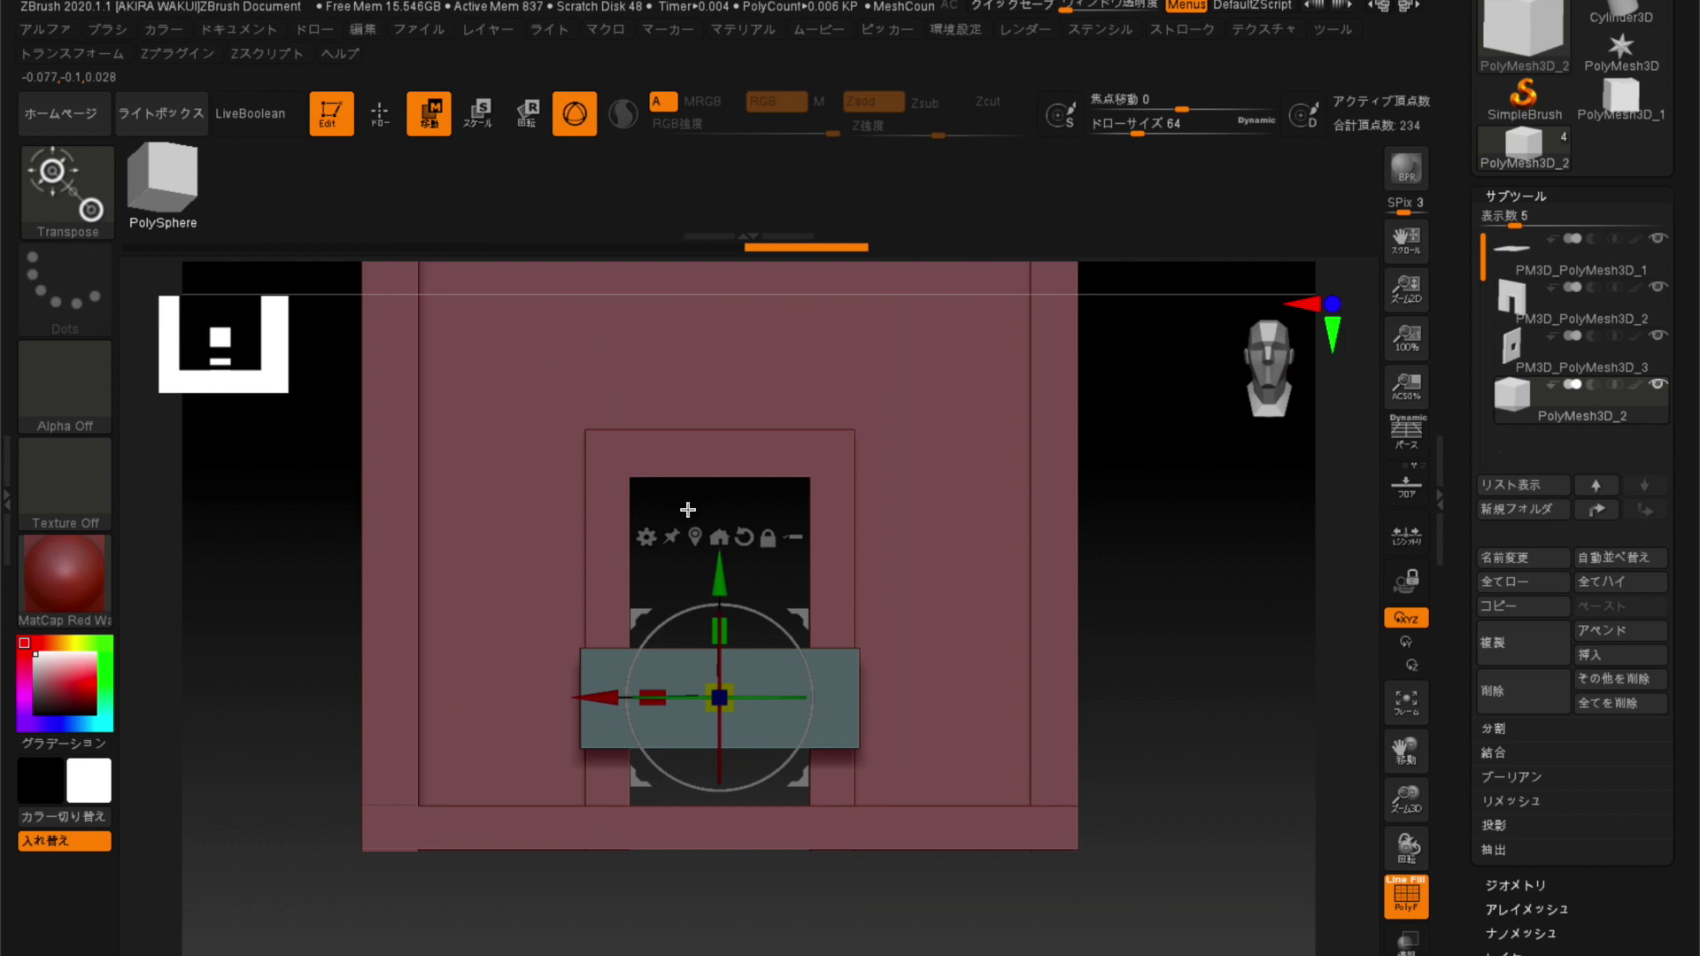
{"action": "mouse_move", "coordinate": [1117, 593]}
{"action": "left_mouse_down"}
{"action": "mouse_move", "coordinate": [1124, 668]}
{"action": "mouse_move", "coordinate": [1077, 672]}
{"action": "mouse_move", "coordinate": [1123, 641]}
{"action": "mouse_move", "coordinate": [833, 568]}
{"action": "left_mouse_up"}
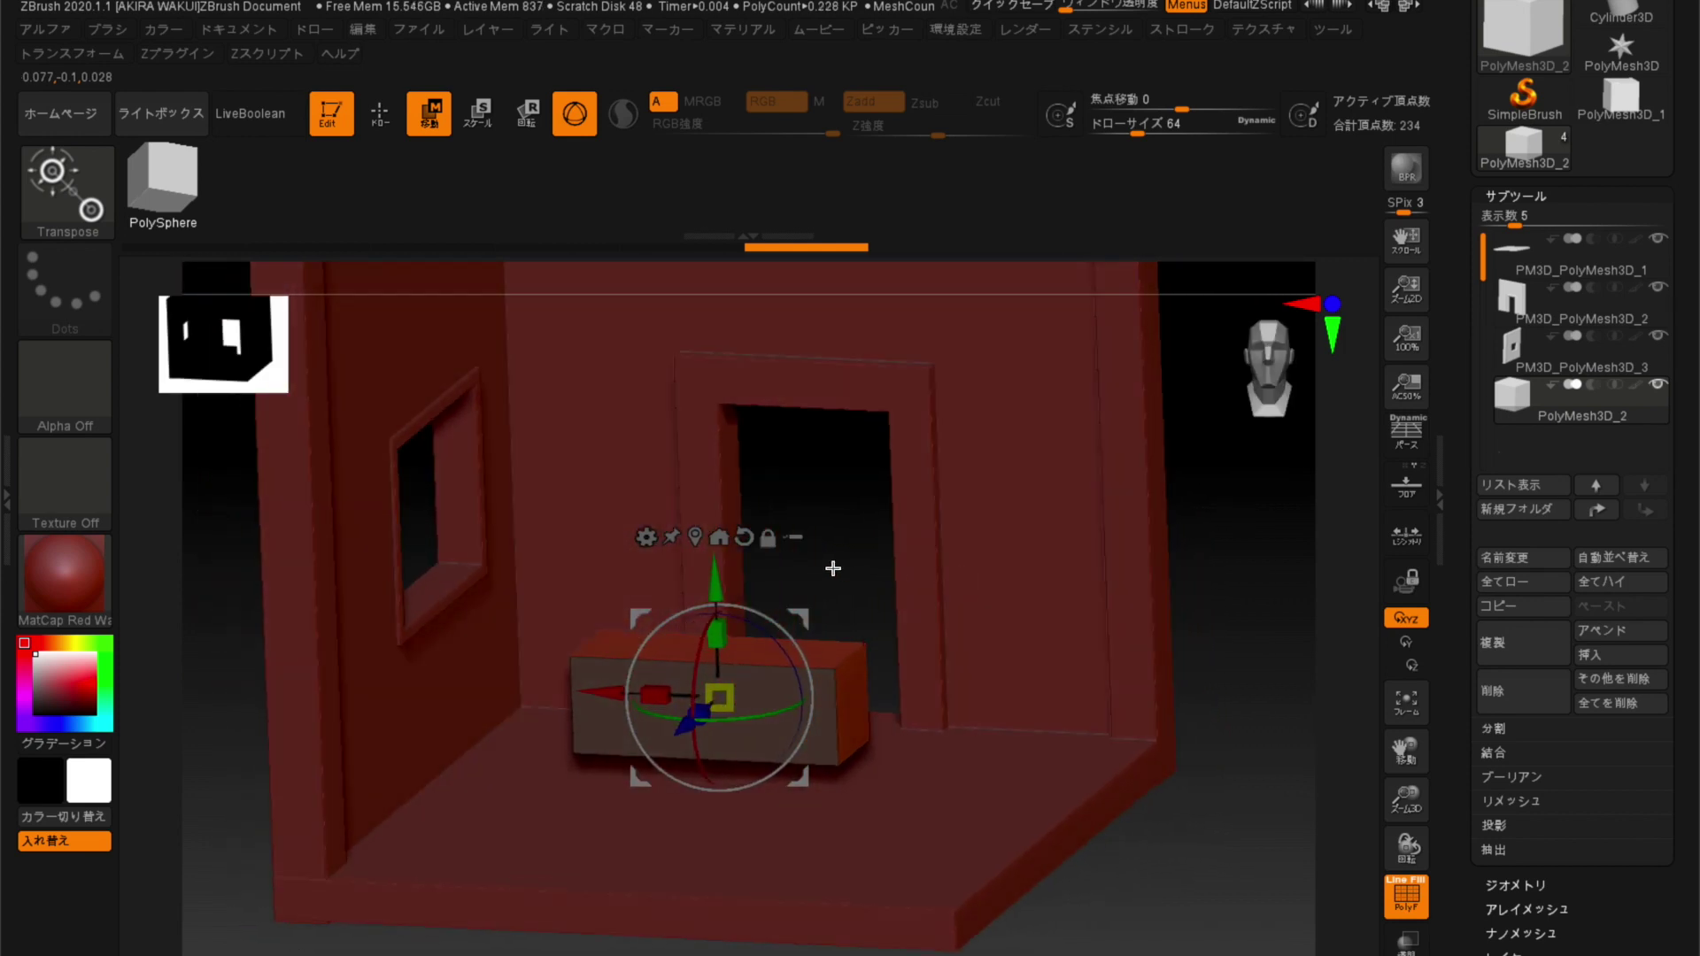
{"action": "mouse_move", "coordinate": [833, 484]}
{"action": "right_mouse_down", "text": "ctrl"}
{"action": "mouse_move", "coordinate": [820, 463]}
{"action": "mouse_move", "coordinate": [842, 516]}
{"action": "mouse_move", "coordinate": [743, 670]}
{"action": "right_mouse_up", "text": "ctrl"}
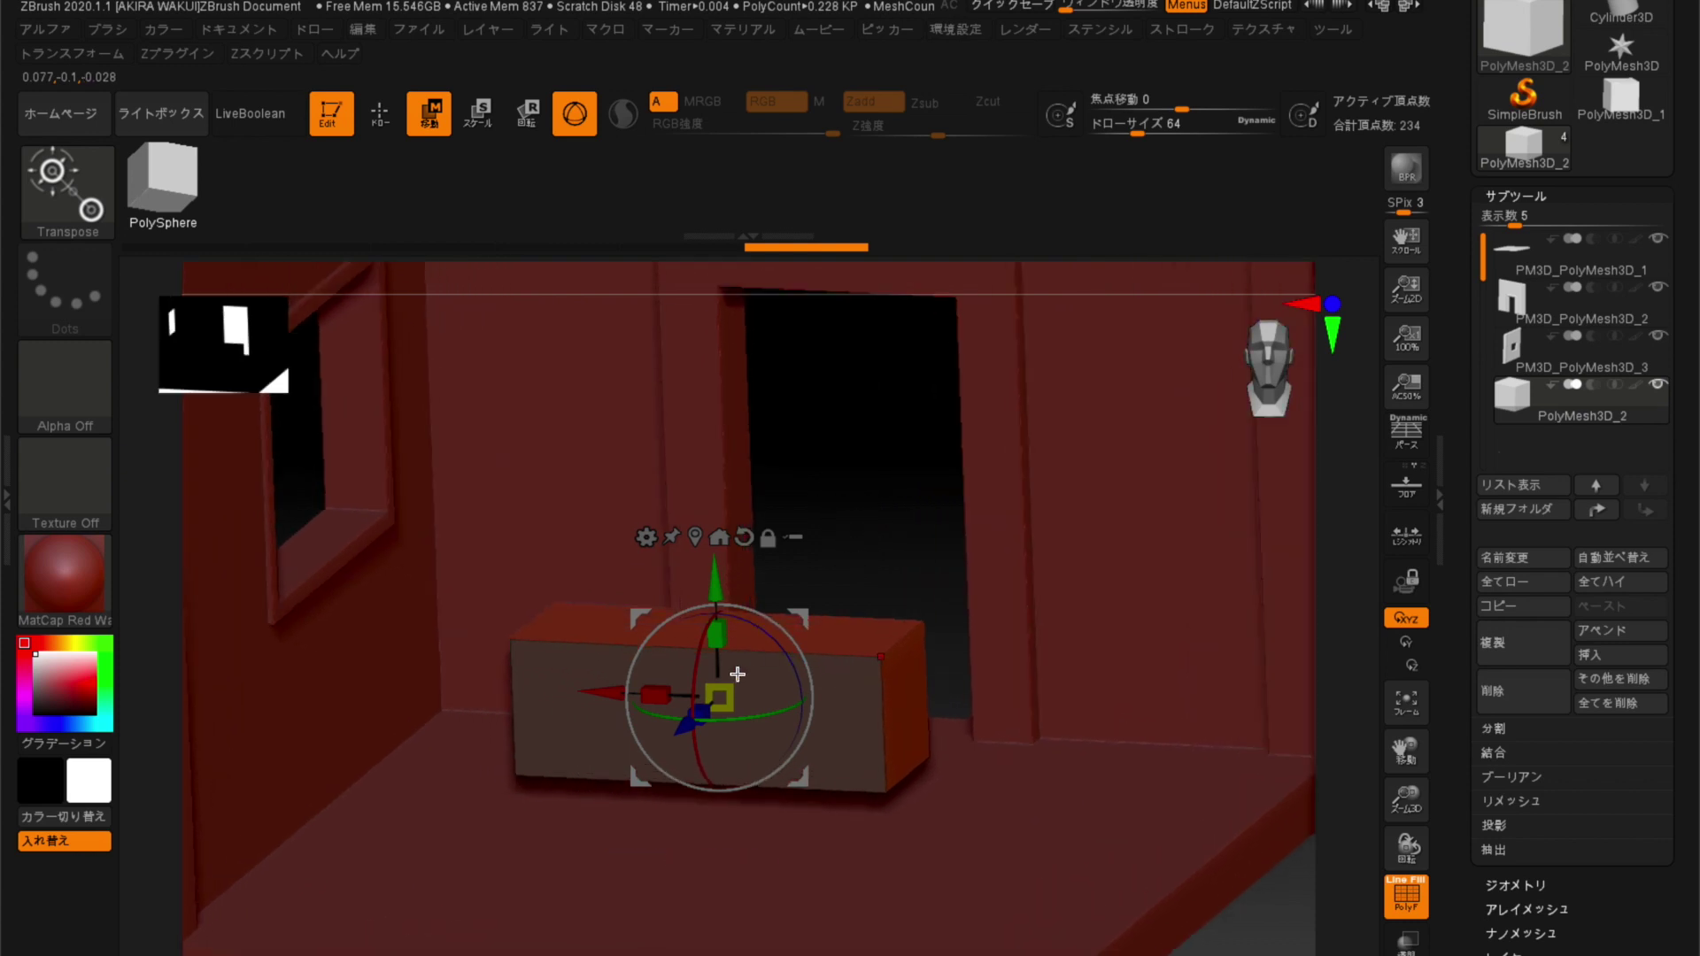
{"action": "mouse_move", "coordinate": [729, 686]}
{"action": "left_mouse_down"}
{"action": "mouse_move", "coordinate": [759, 641]}
{"action": "mouse_move", "coordinate": [747, 660]}
{"action": "left_mouse_up"}
{"action": "mouse_move", "coordinate": [827, 486]}
{"action": "left_mouse_down"}
{"action": "mouse_move", "coordinate": [823, 473]}
{"action": "mouse_move", "coordinate": [835, 505]}
{"action": "mouse_move", "coordinate": [858, 496]}
{"action": "left_mouse_up"}
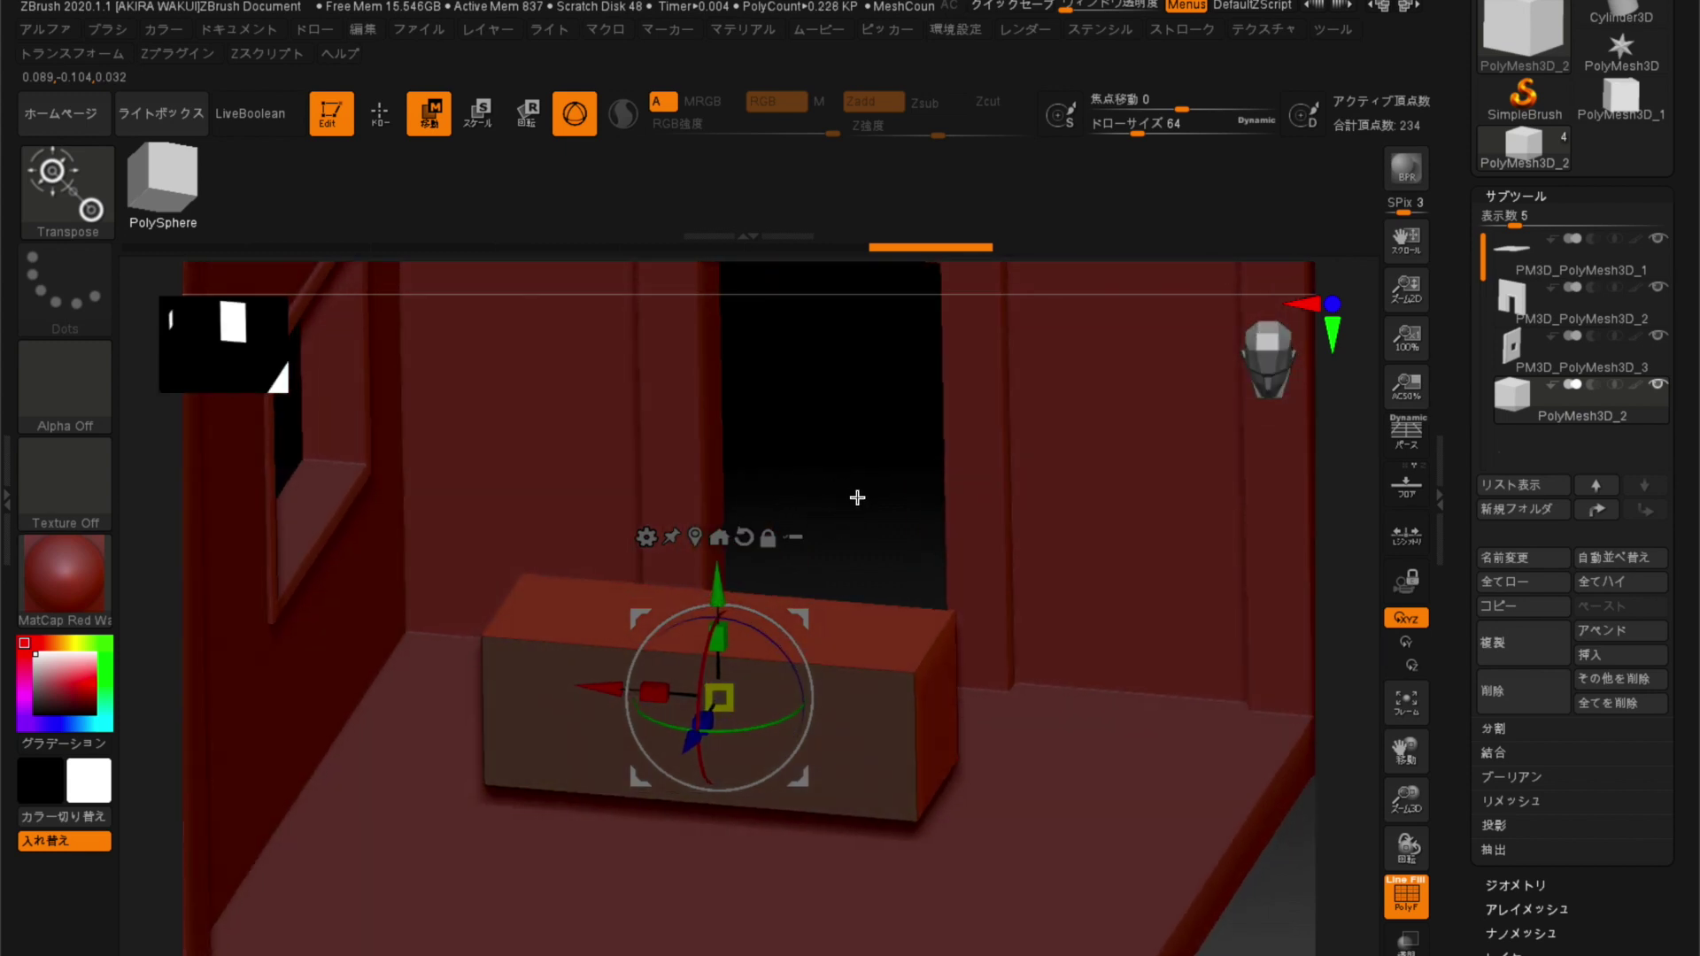
{"action": "left_click", "coordinate": [380, 120]}
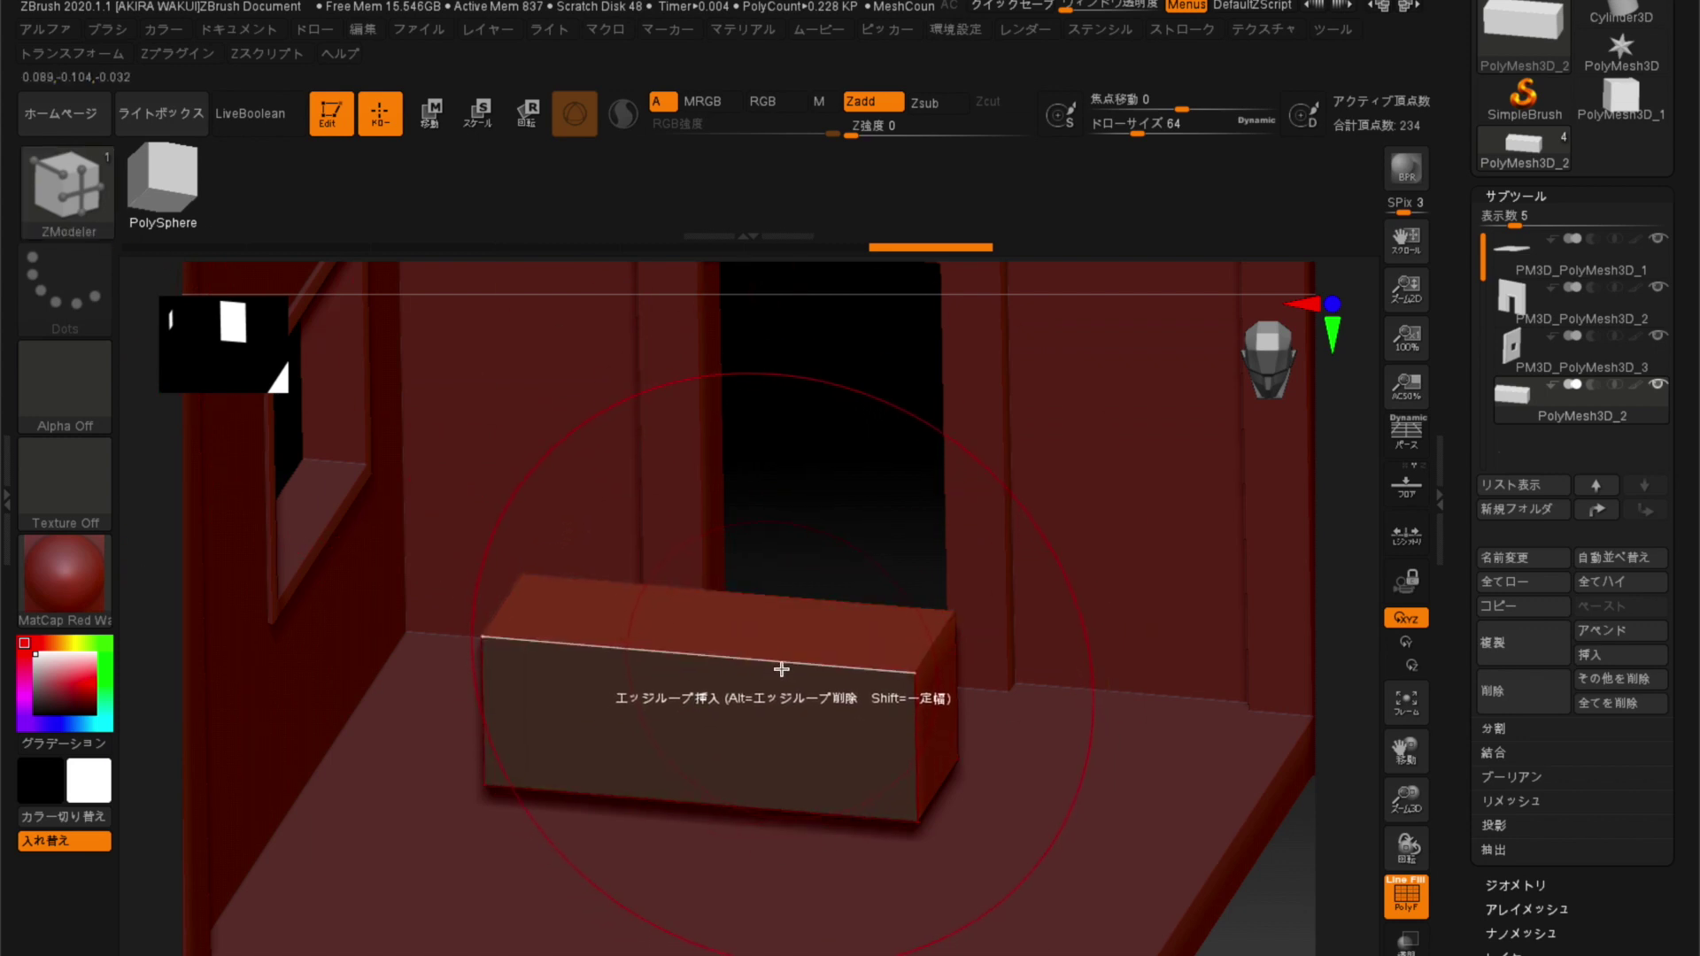
Set Edge Insert to Multiple Edge Loops and fill the box with evenly spaced vertical loops.
{"action": "left_click", "coordinate": [715, 665]}
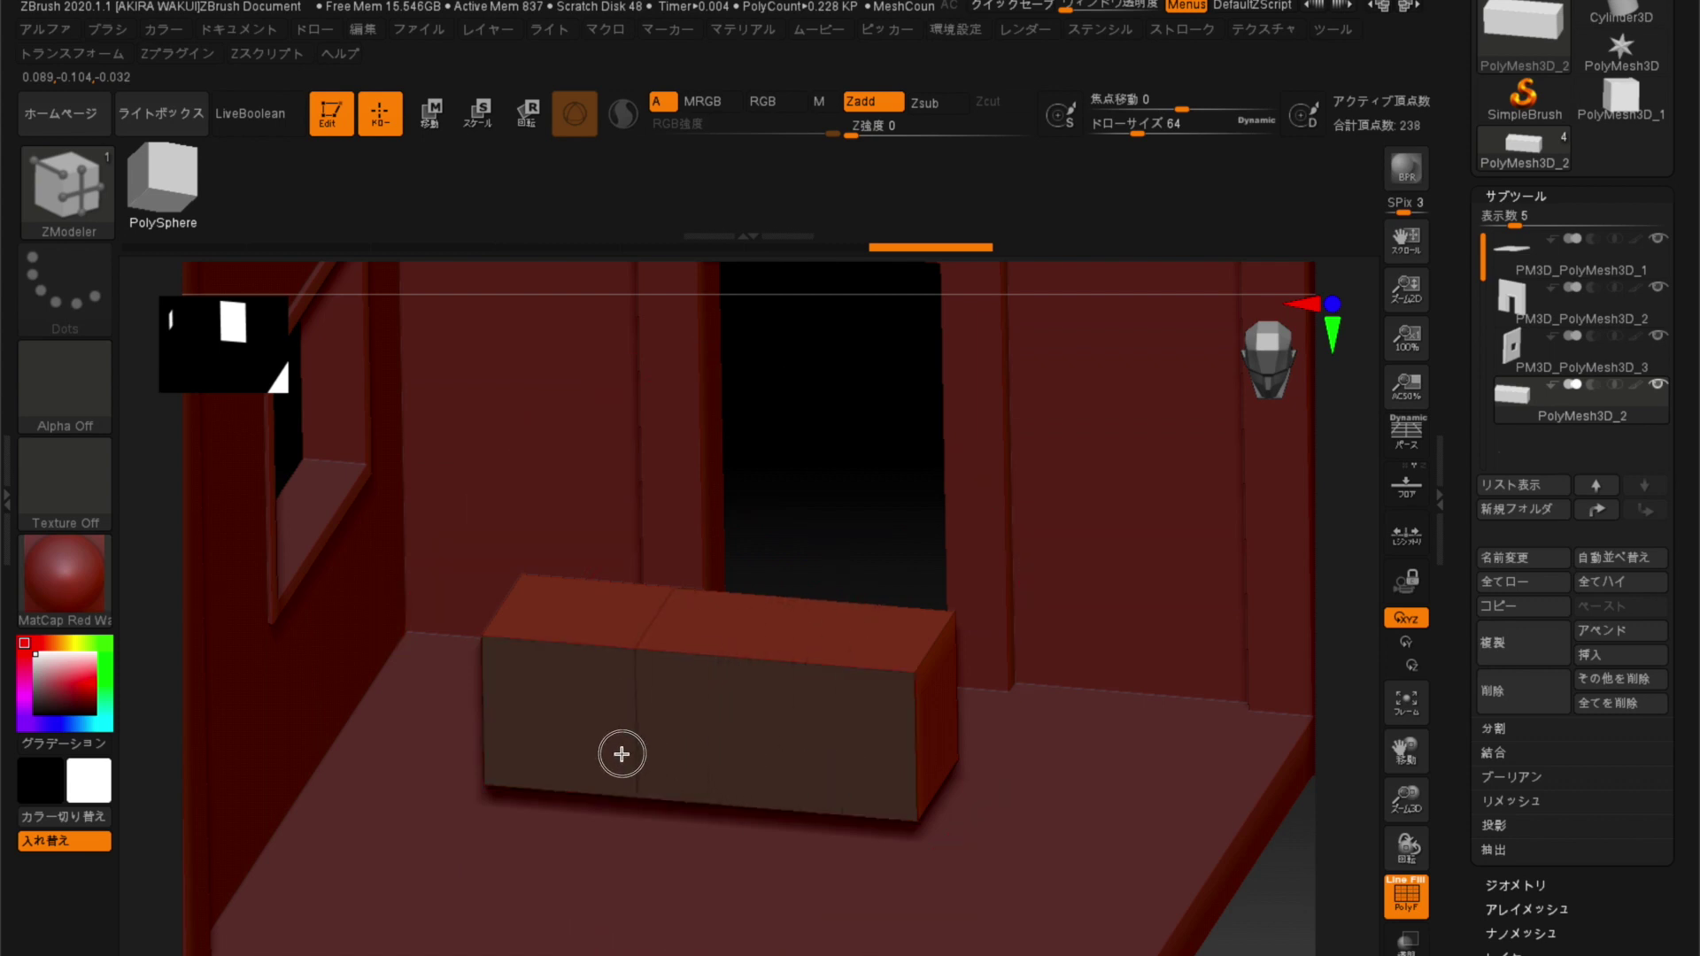
{"action": "key", "text": "ctrl+z"}
{"action": "key", "text": "space"}
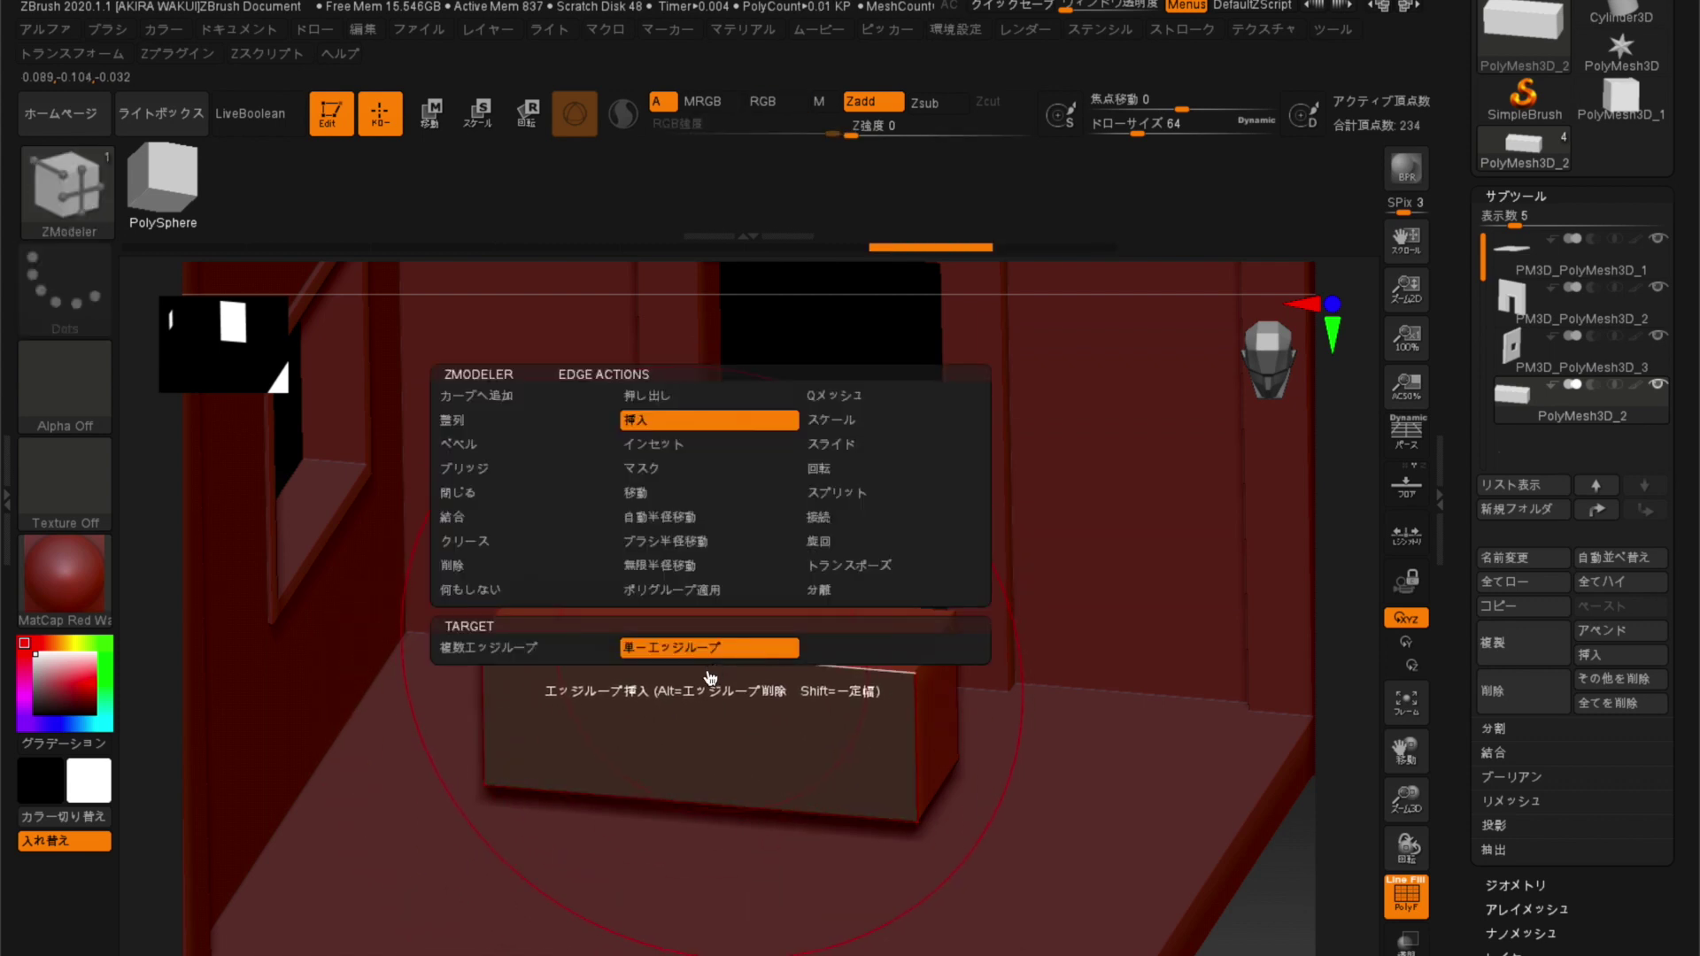
{"action": "mouse_move", "coordinate": [526, 646]}
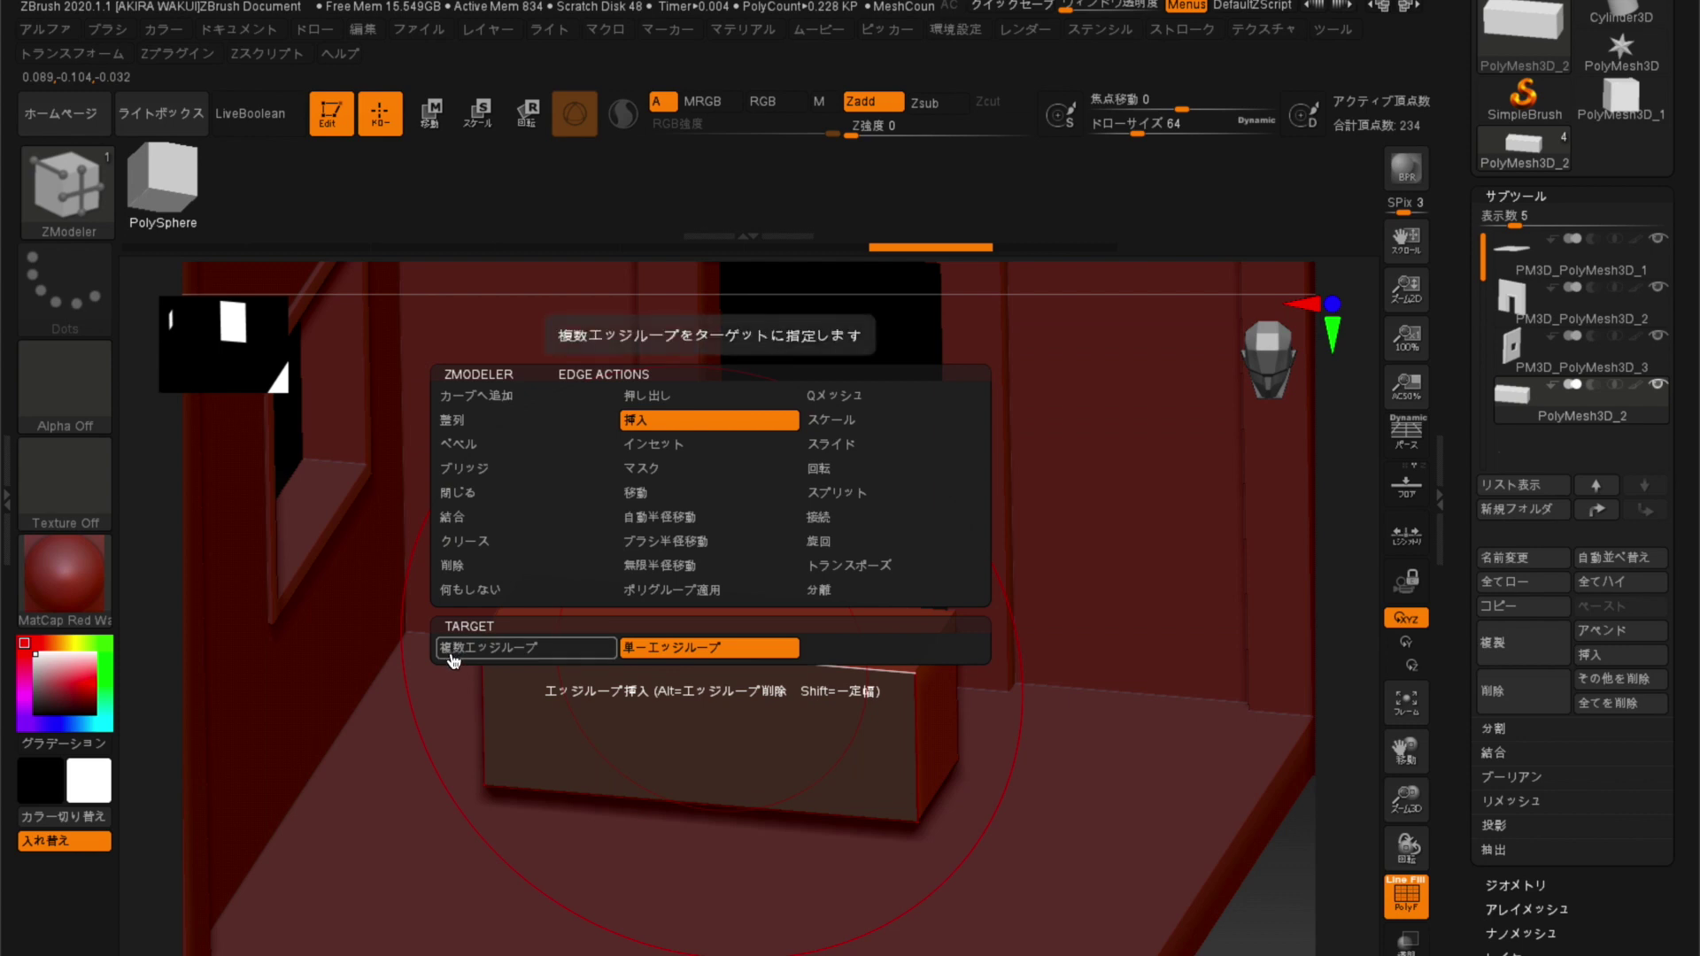
{"action": "left_click", "coordinate": [451, 651]}
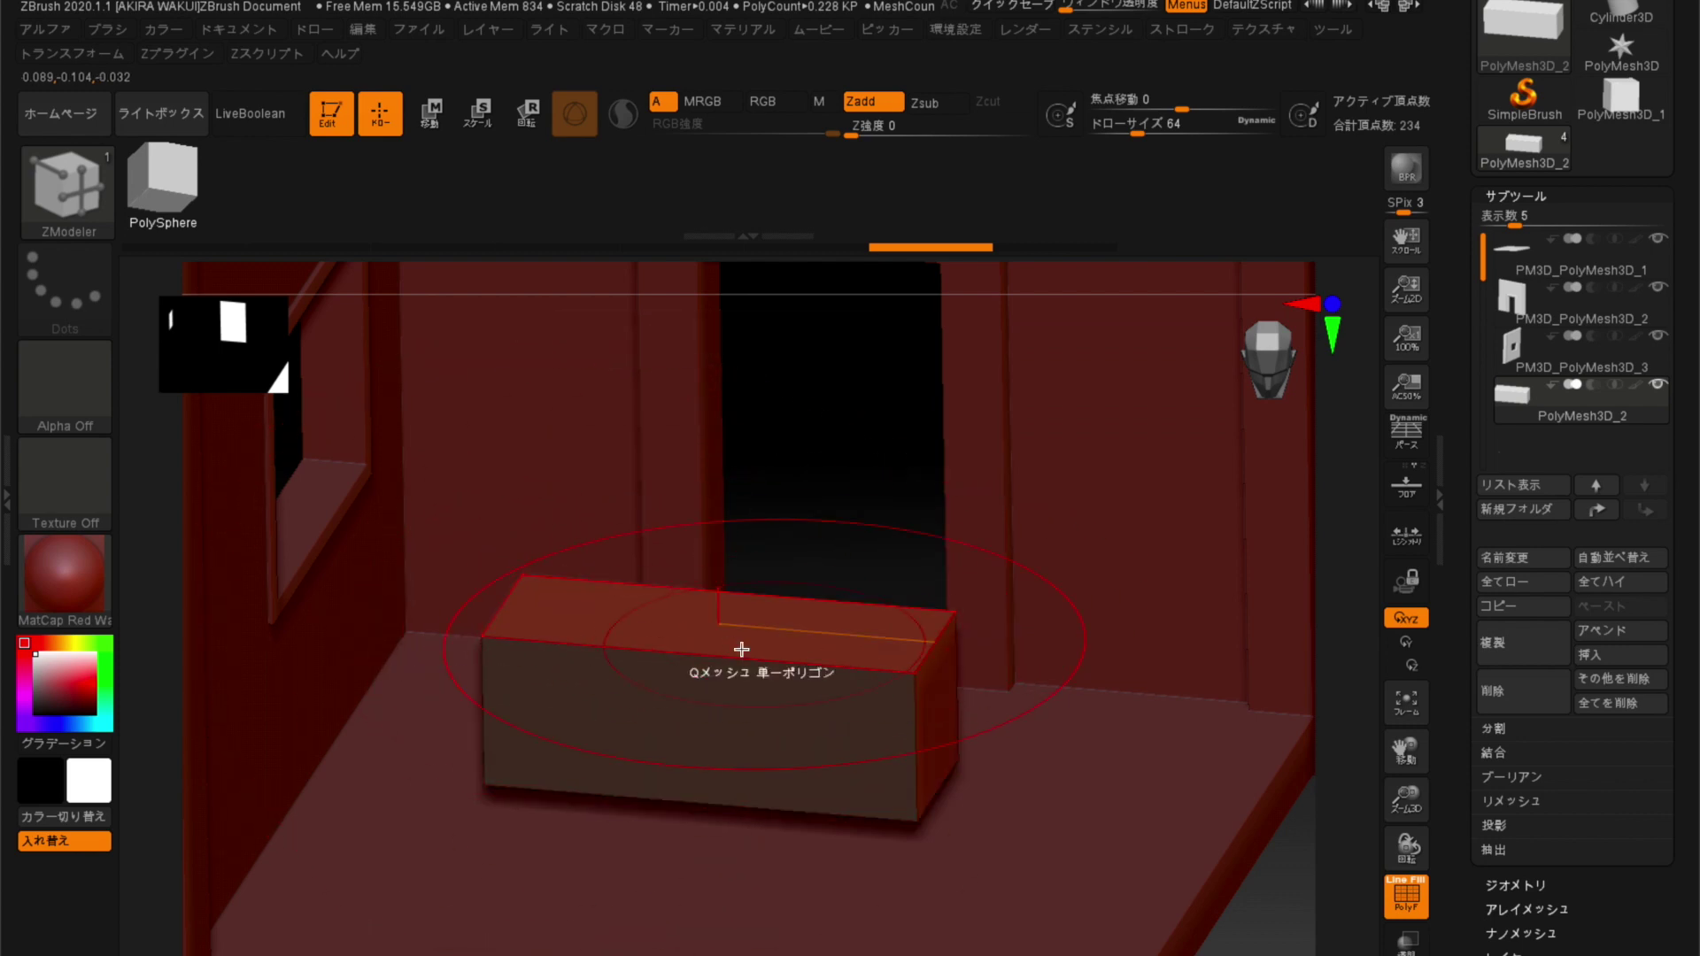
{"action": "left_click_drag", "start_coordinate": [702, 653], "coordinate": [699, 655]}
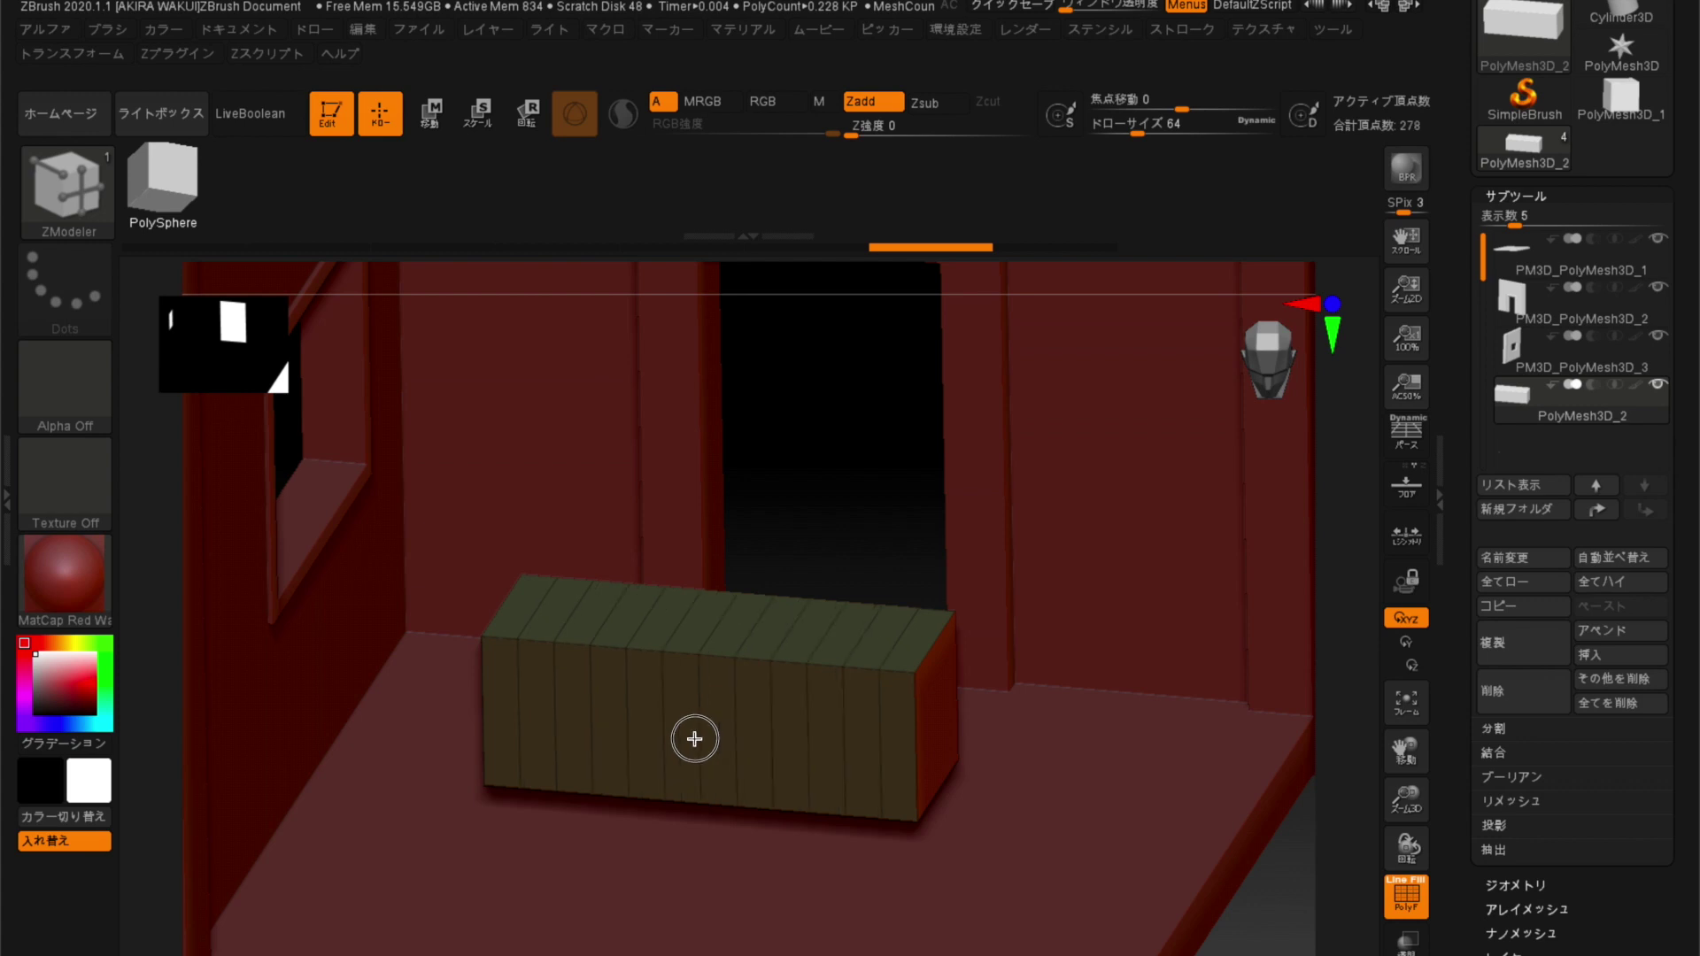
Insert extra lengthwise edge loops on the box, undoing an unwanted one, to grid its top.
{"action": "left_click", "coordinate": [662, 670]}
{"action": "mouse_move", "coordinate": [835, 521]}
{"action": "right_mouse_down"}
{"action": "mouse_move", "coordinate": [786, 535]}
{"action": "mouse_move", "coordinate": [626, 440]}
{"action": "mouse_move", "coordinate": [675, 398]}
{"action": "mouse_move", "coordinate": [928, 605]}
{"action": "mouse_move", "coordinate": [868, 607]}
{"action": "mouse_move", "coordinate": [770, 425]}
{"action": "mouse_move", "coordinate": [777, 482]}
{"action": "mouse_move", "coordinate": [778, 399]}
{"action": "right_mouse_up"}
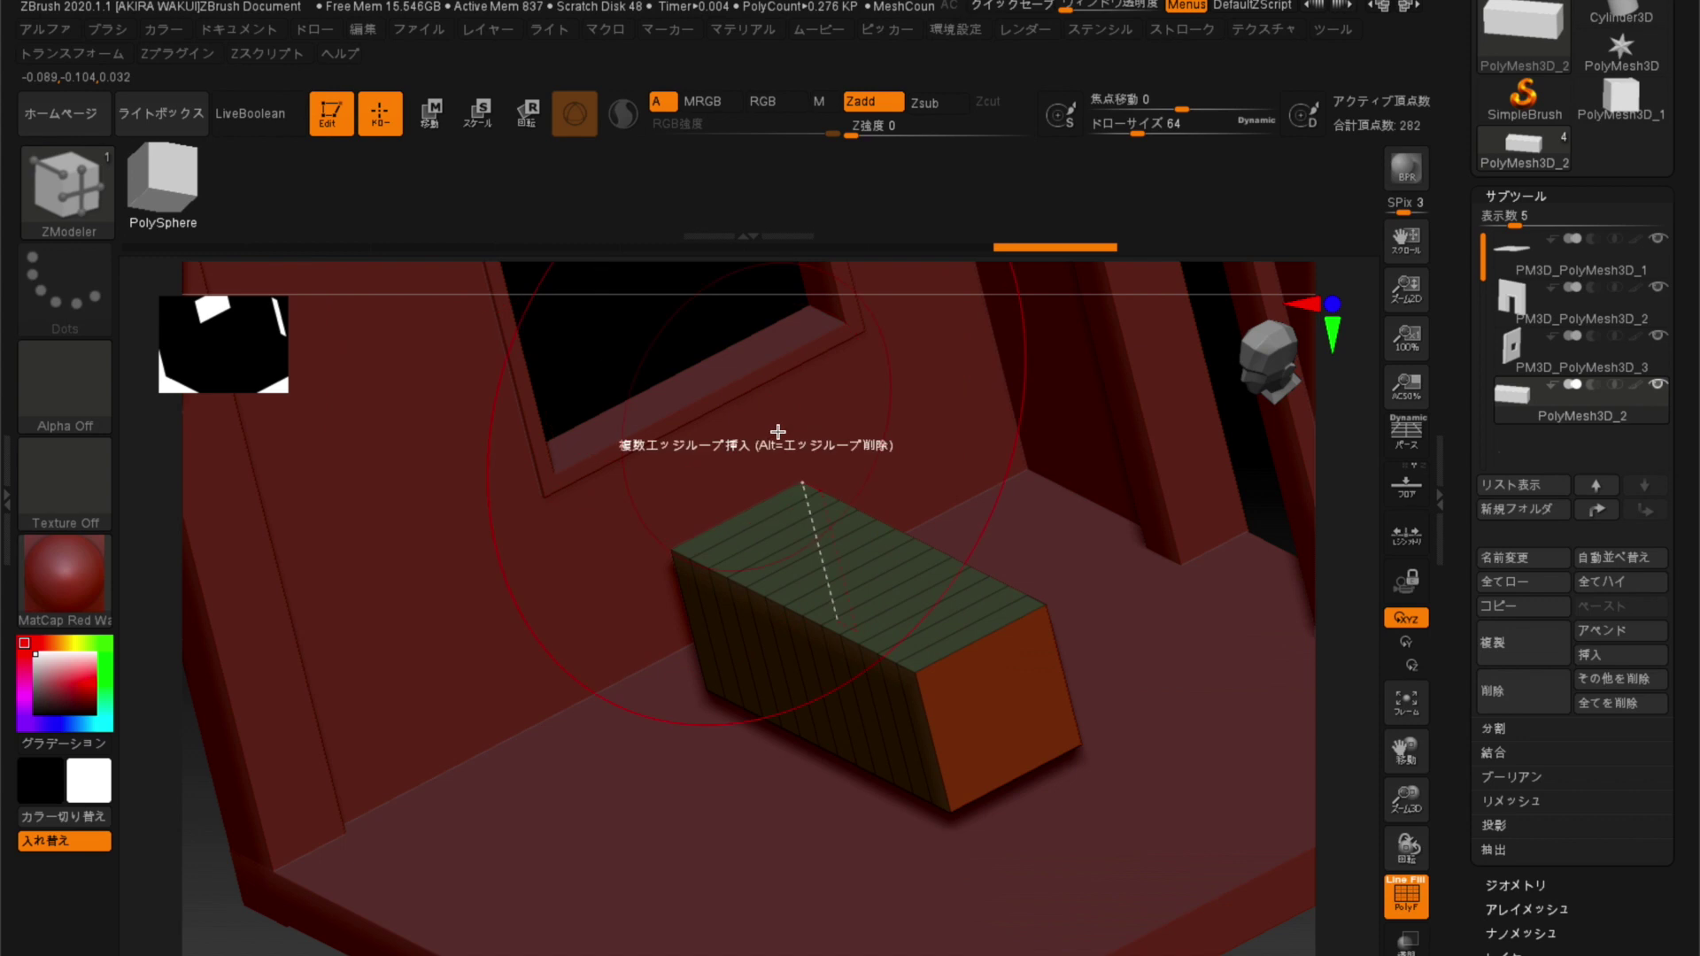
{"action": "left_click", "coordinate": [973, 618]}
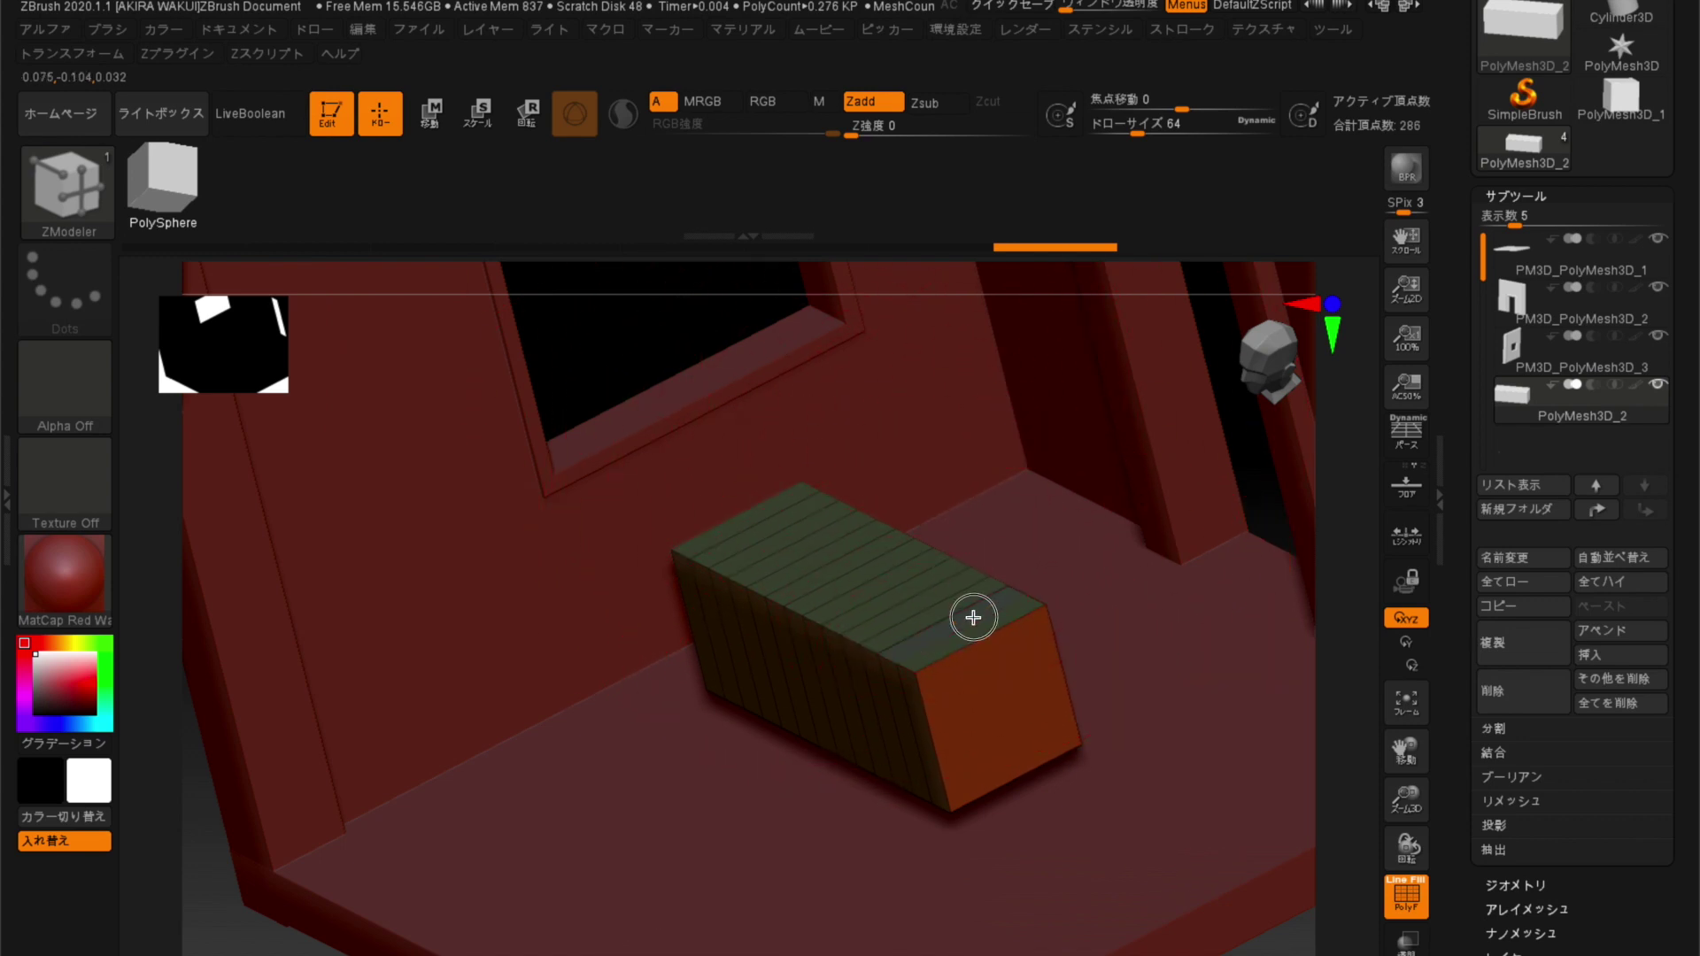
{"action": "key", "text": "ctrl+z"}
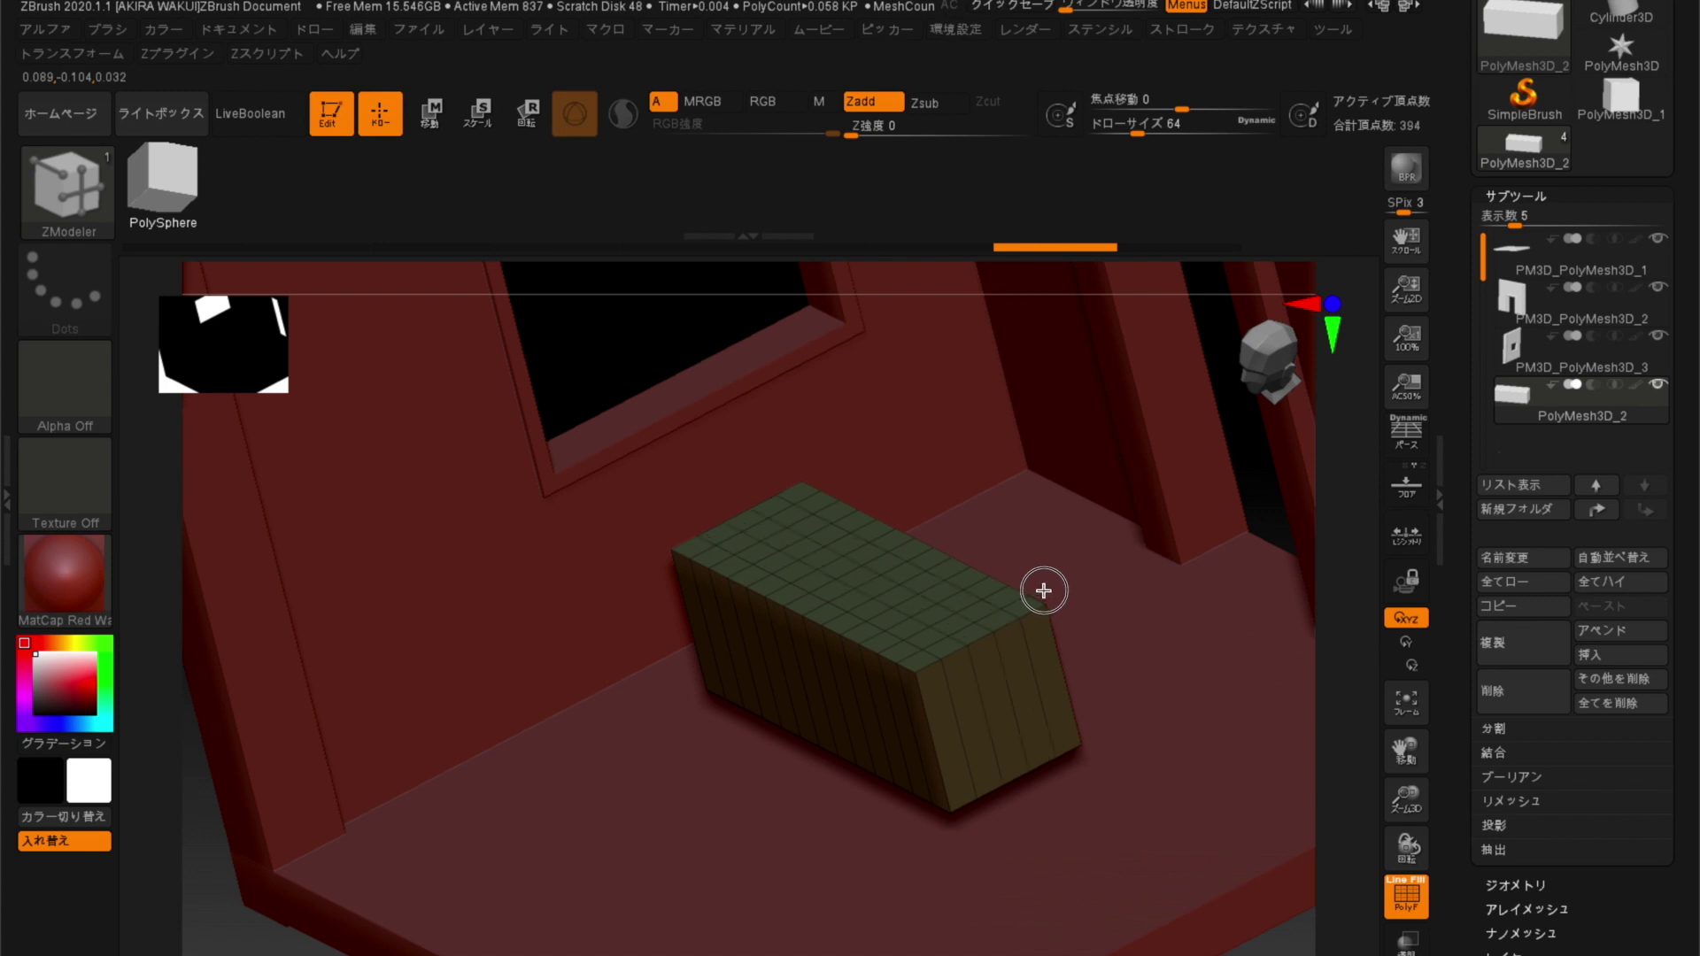
{"action": "mouse_move", "coordinate": [593, 368]}
{"action": "right_mouse_down"}
{"action": "mouse_move", "coordinate": [622, 368]}
{"action": "mouse_move", "coordinate": [622, 315]}
{"action": "mouse_move", "coordinate": [618, 368]}
{"action": "right_mouse_up"}
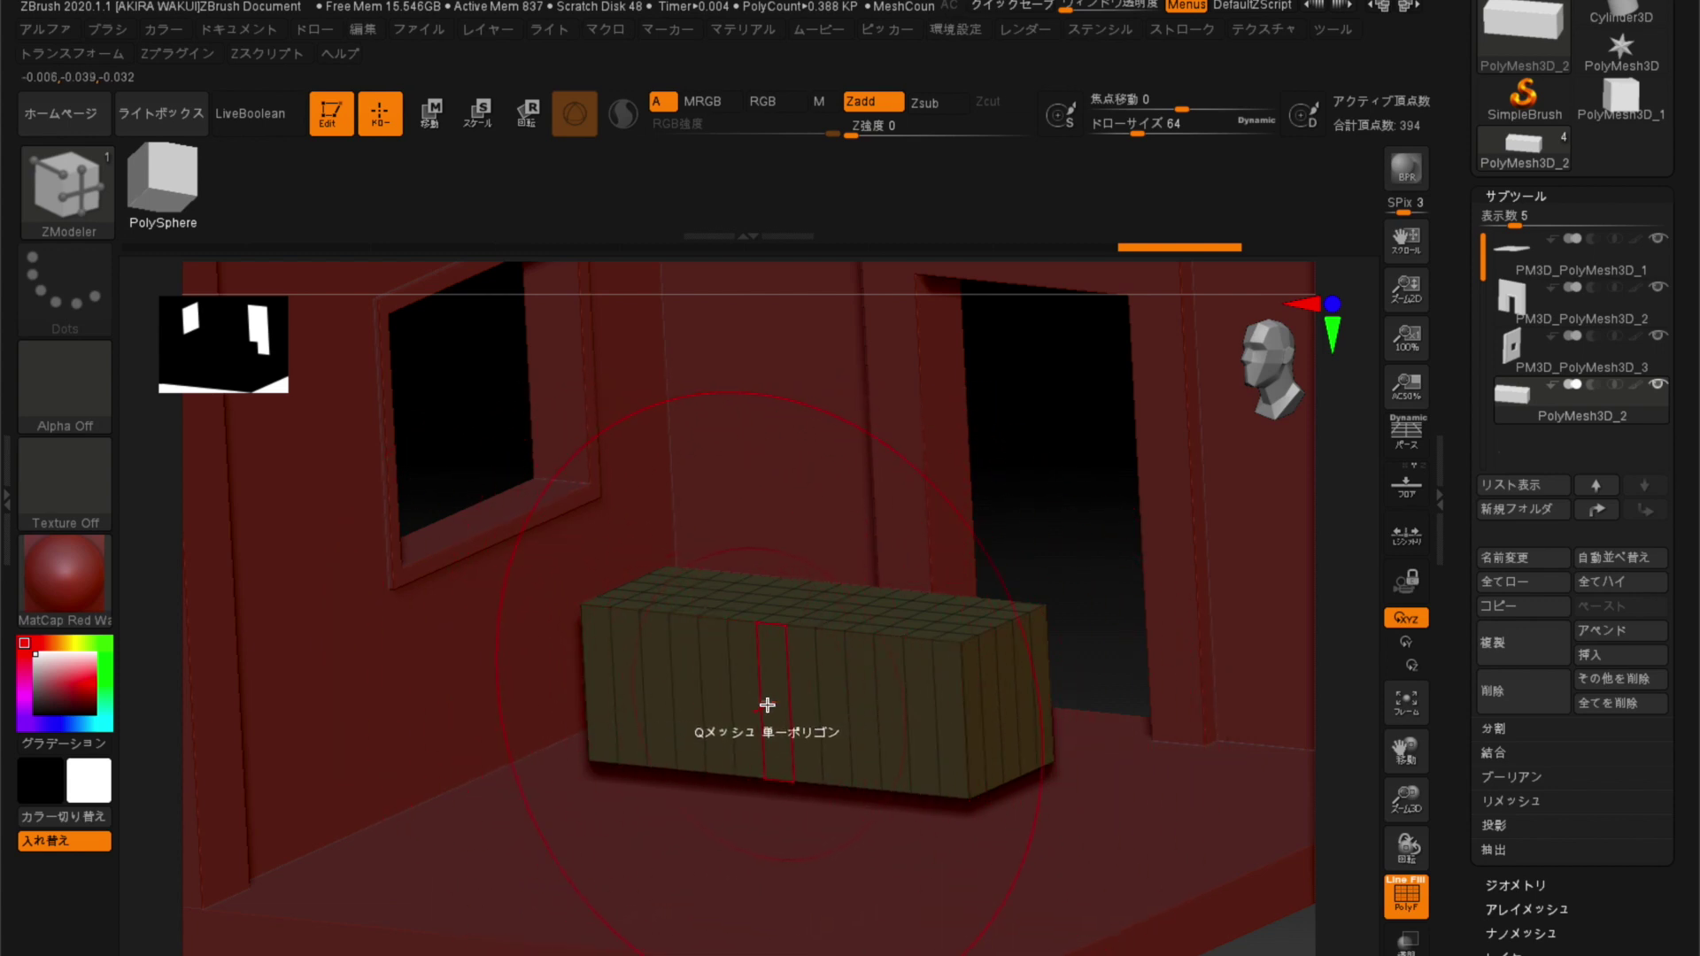
Switch Edge Insert to Single Edge Loop and add a horizontal loop around the box.
{"action": "key", "text": "space"}
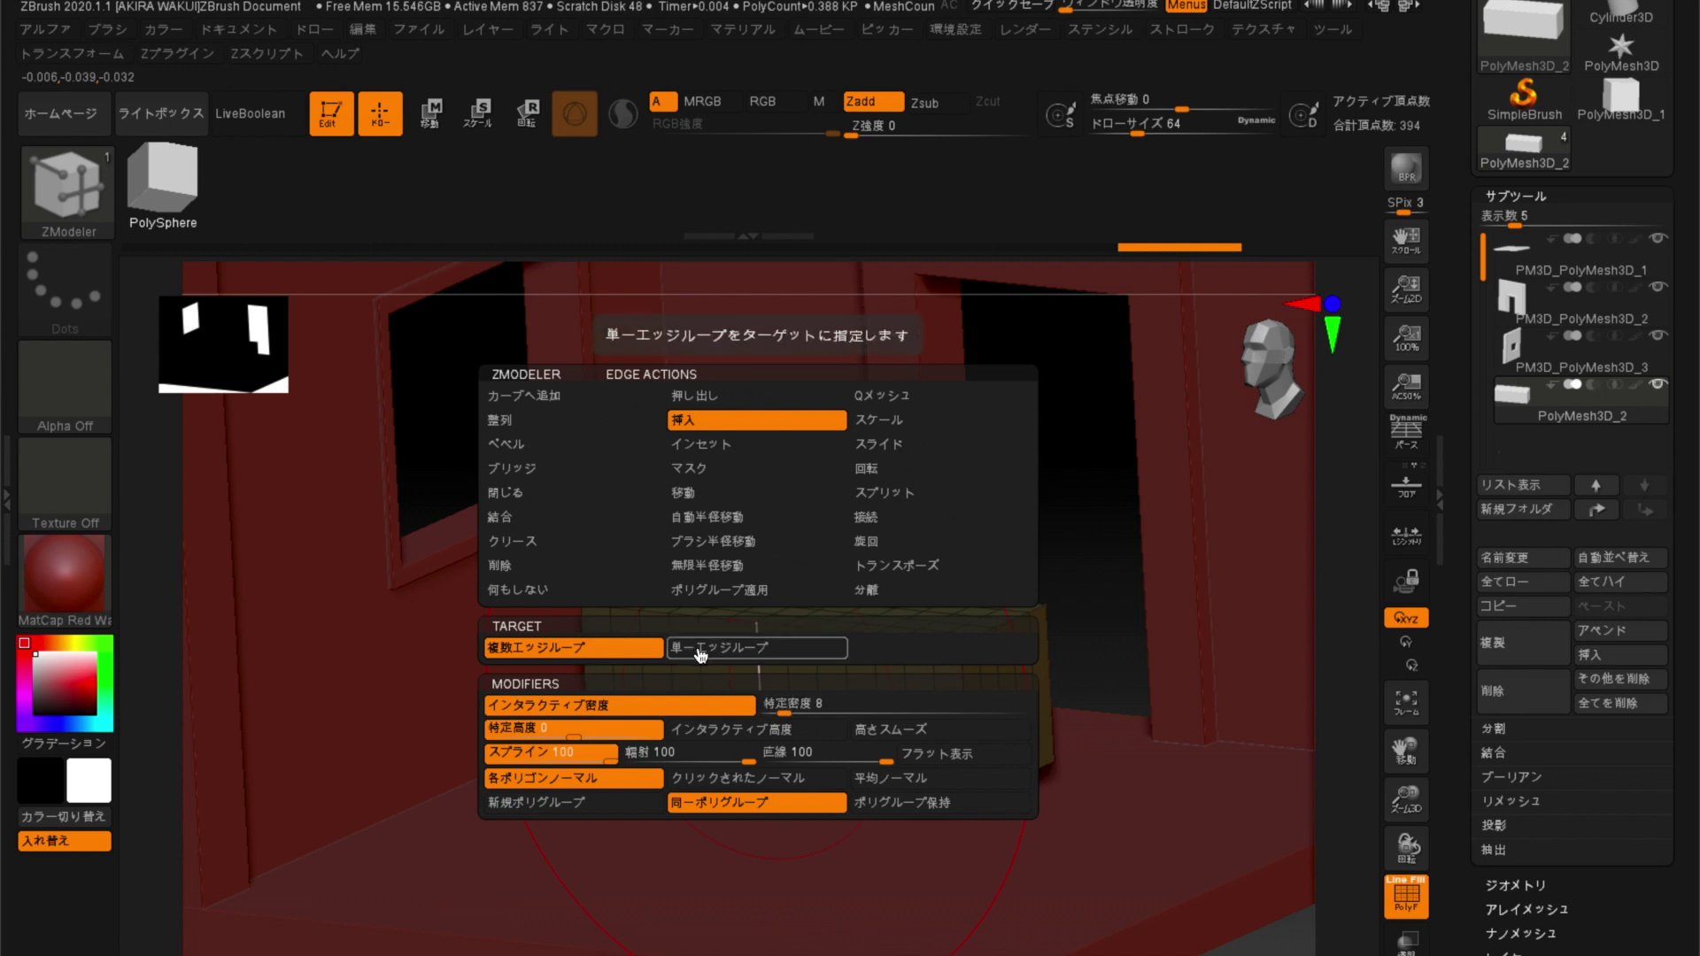
{"action": "left_click", "coordinate": [701, 655]}
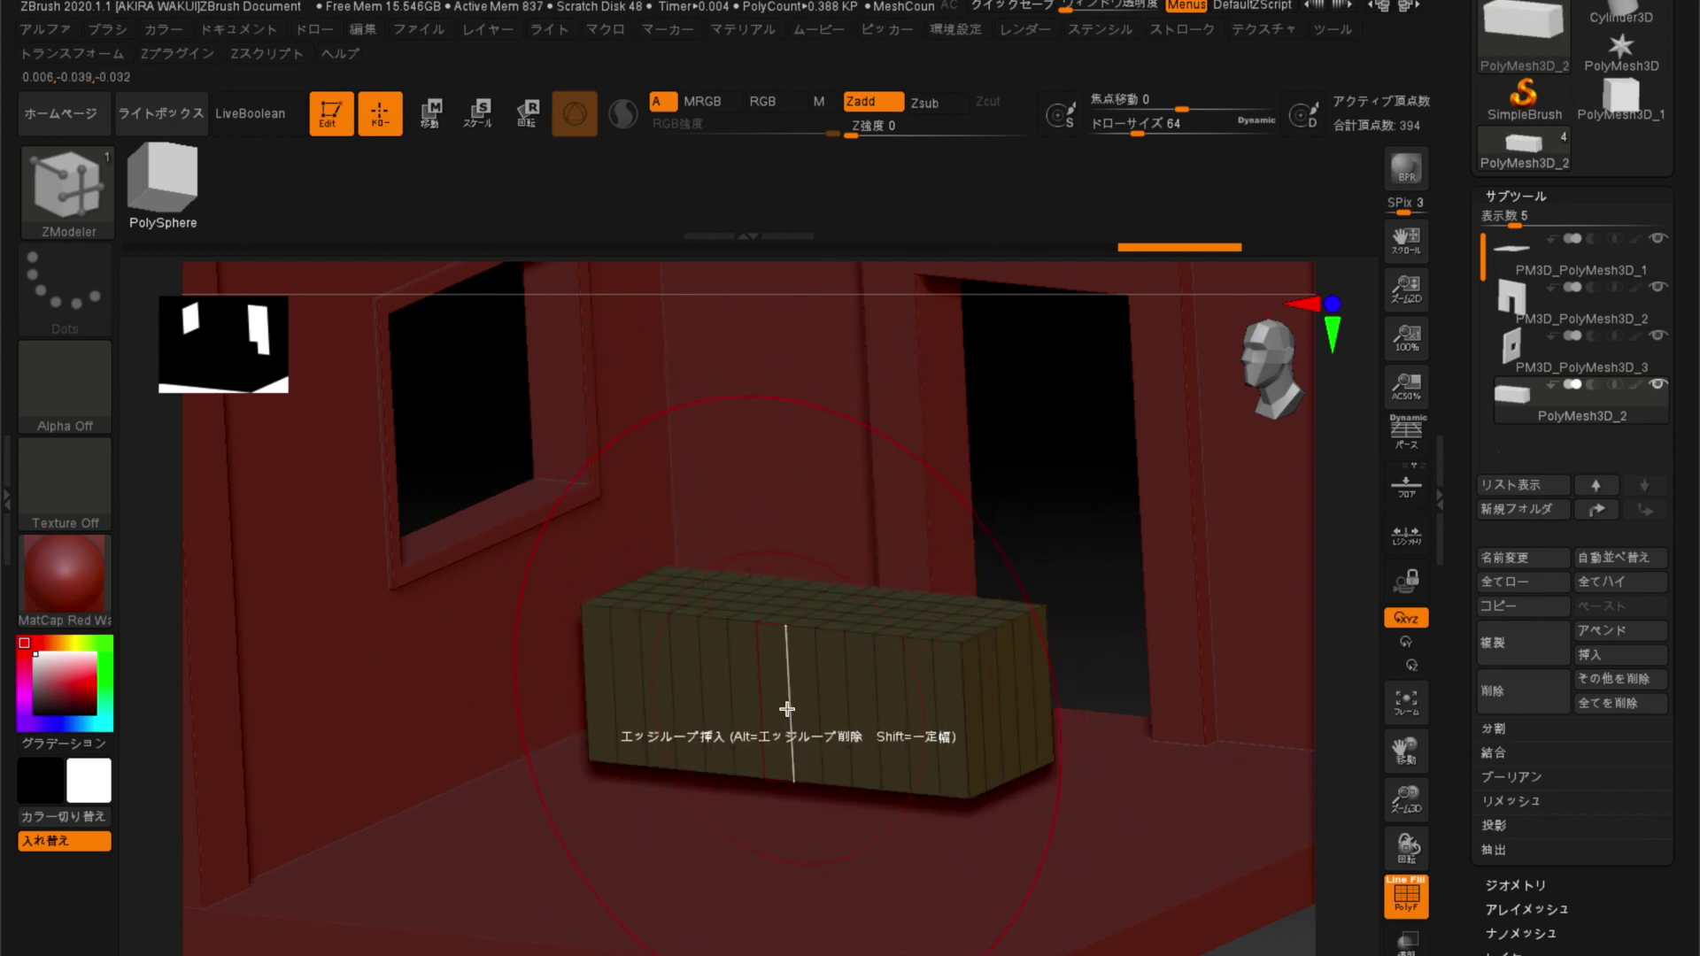
{"action": "left_click", "coordinate": [787, 700]}
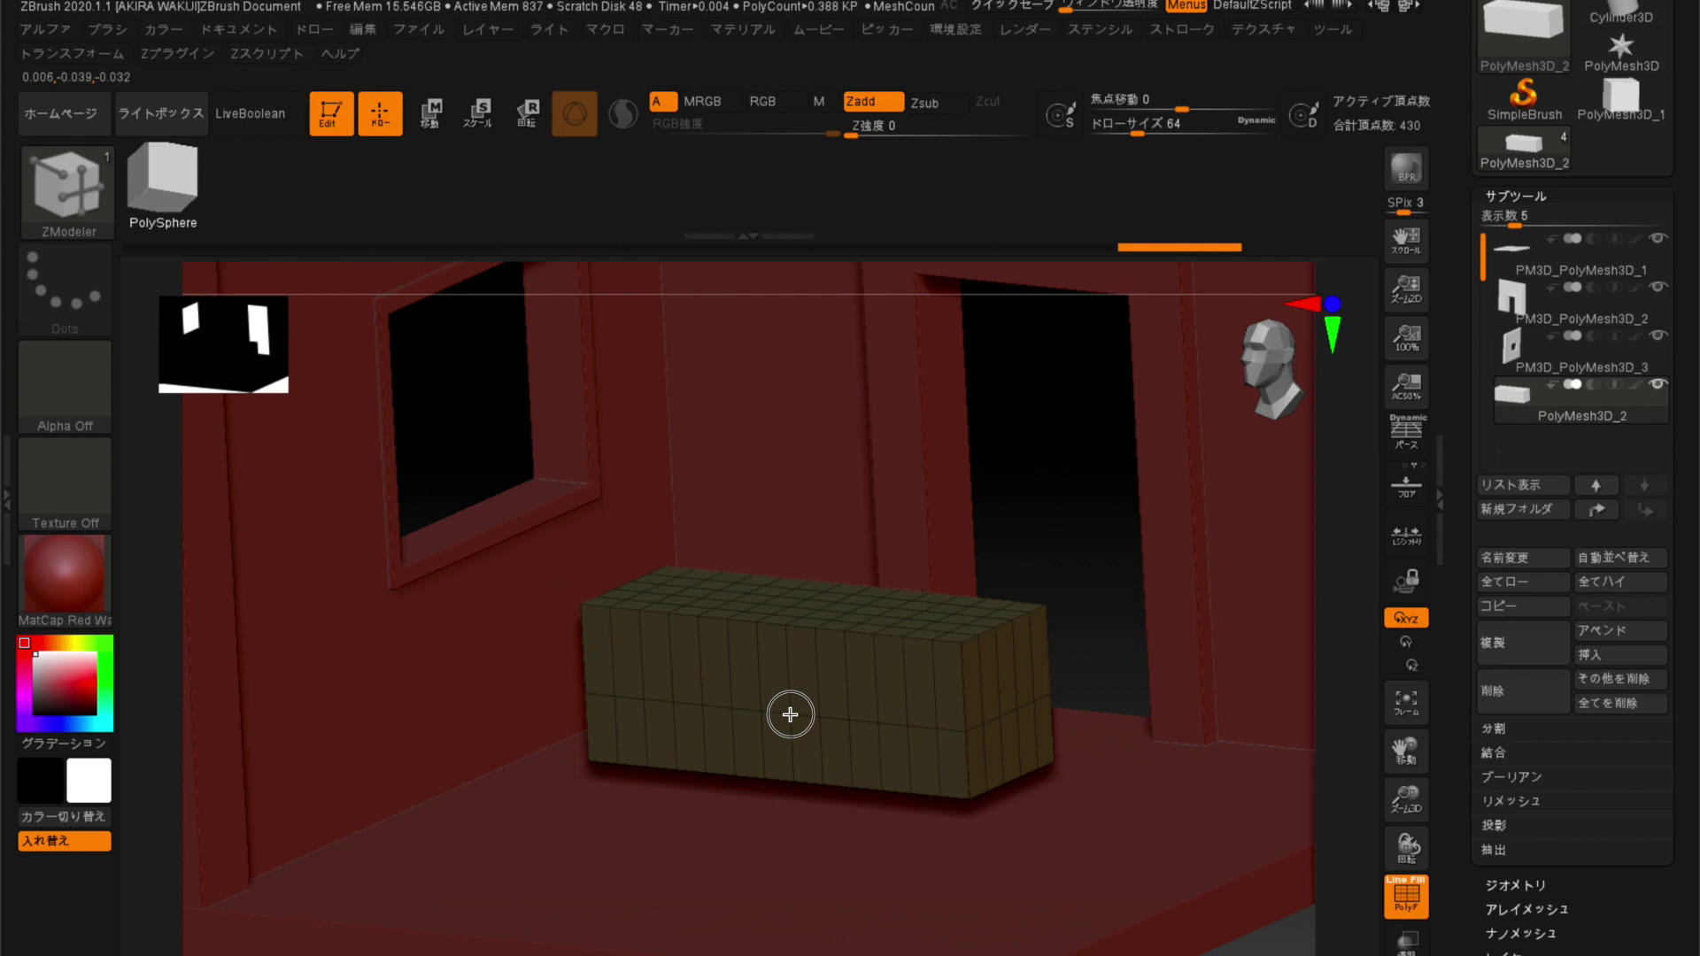
{"action": "mouse_move", "coordinate": [1032, 482]}
{"action": "left_mouse_down"}
{"action": "mouse_move", "coordinate": [1044, 504]}
{"action": "mouse_move", "coordinate": [1066, 448]}
{"action": "left_mouse_up"}
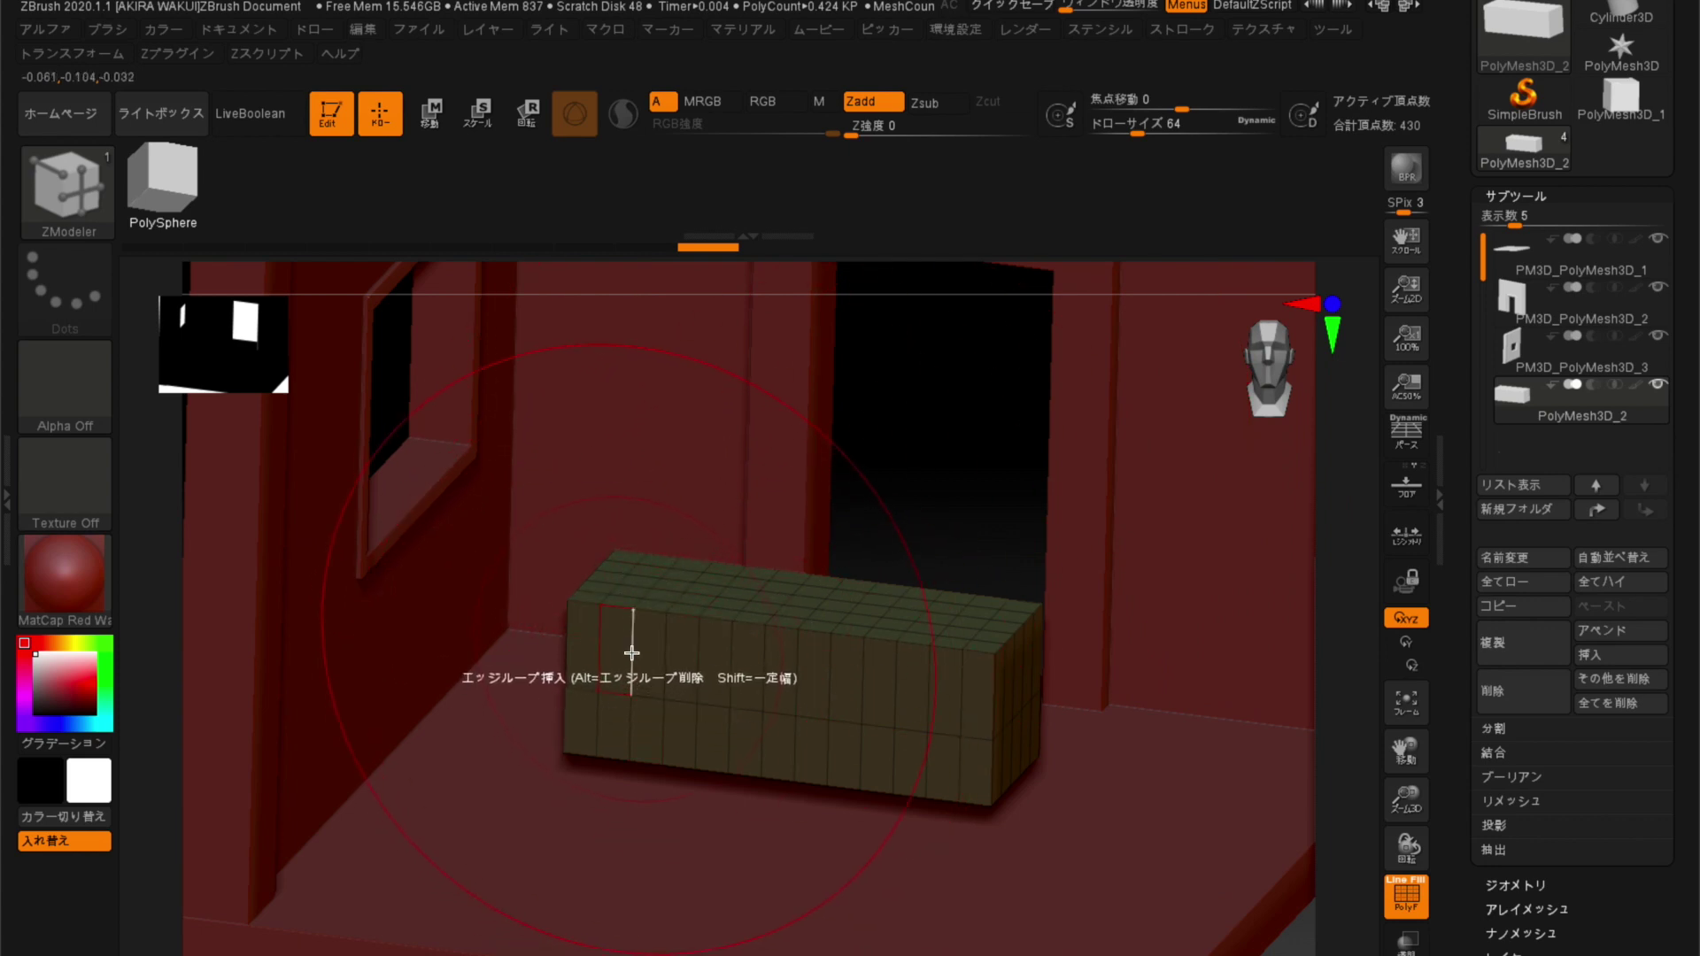
Delete most vertical front loops and the top's lengthwise loops, keeping a few near the ends.
{"action": "key", "text": "ctrl+shift+z"}
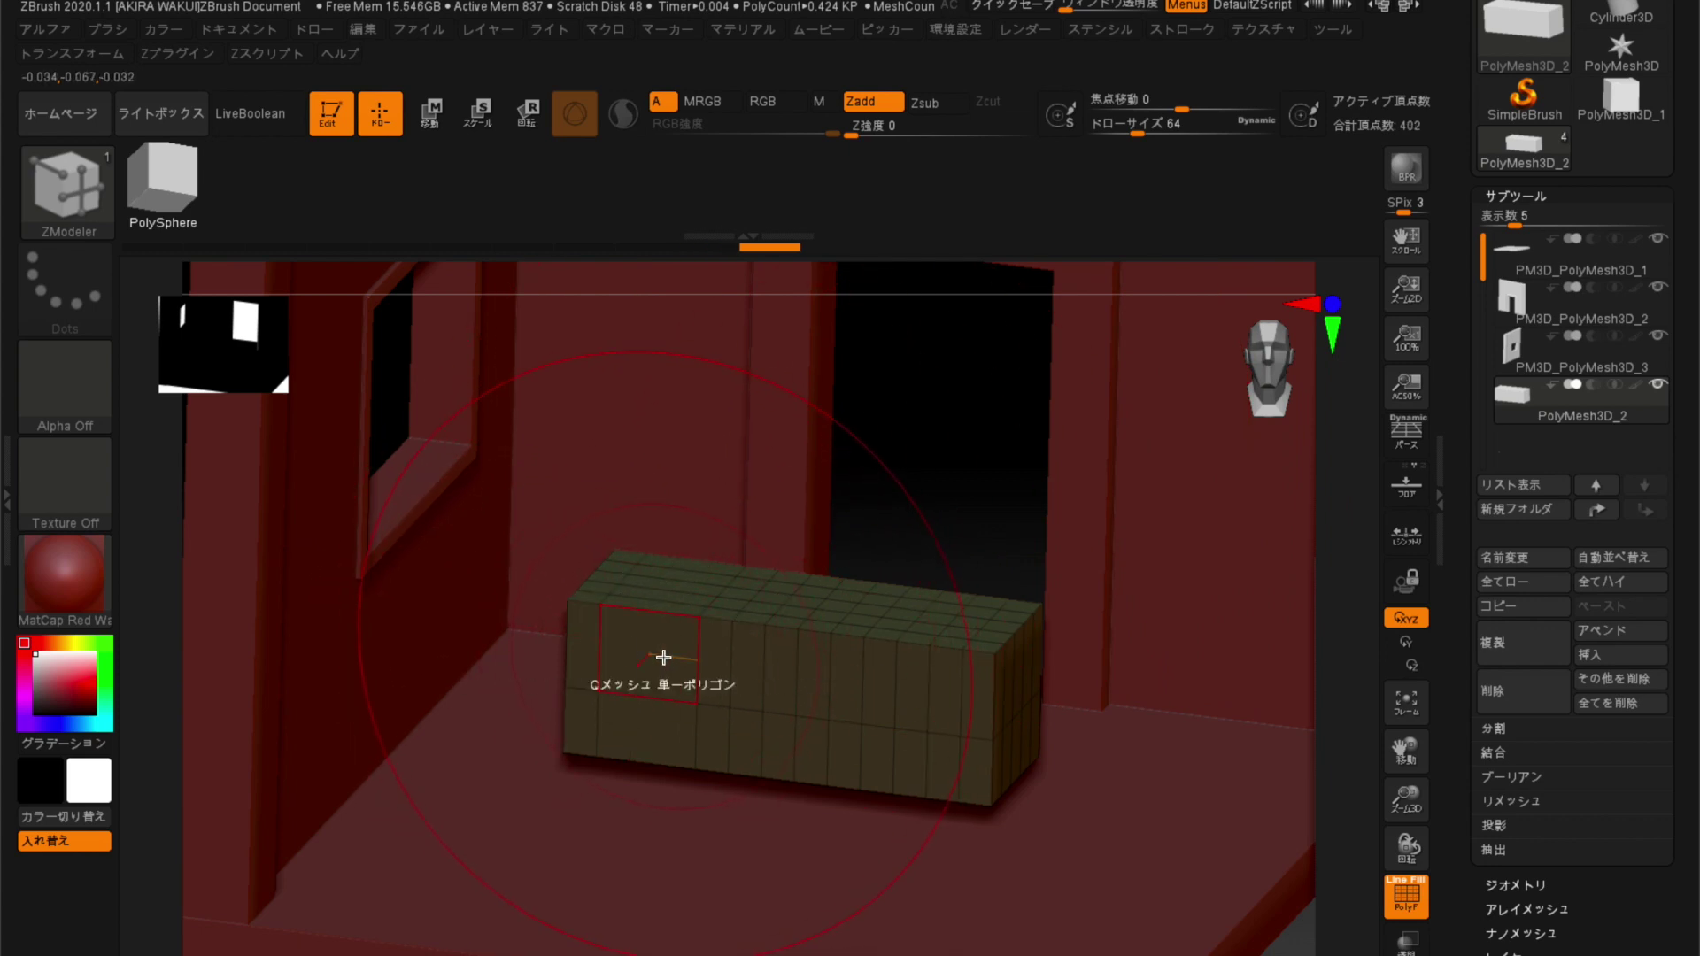
{"action": "key", "text": "ctrl+shift+z"}
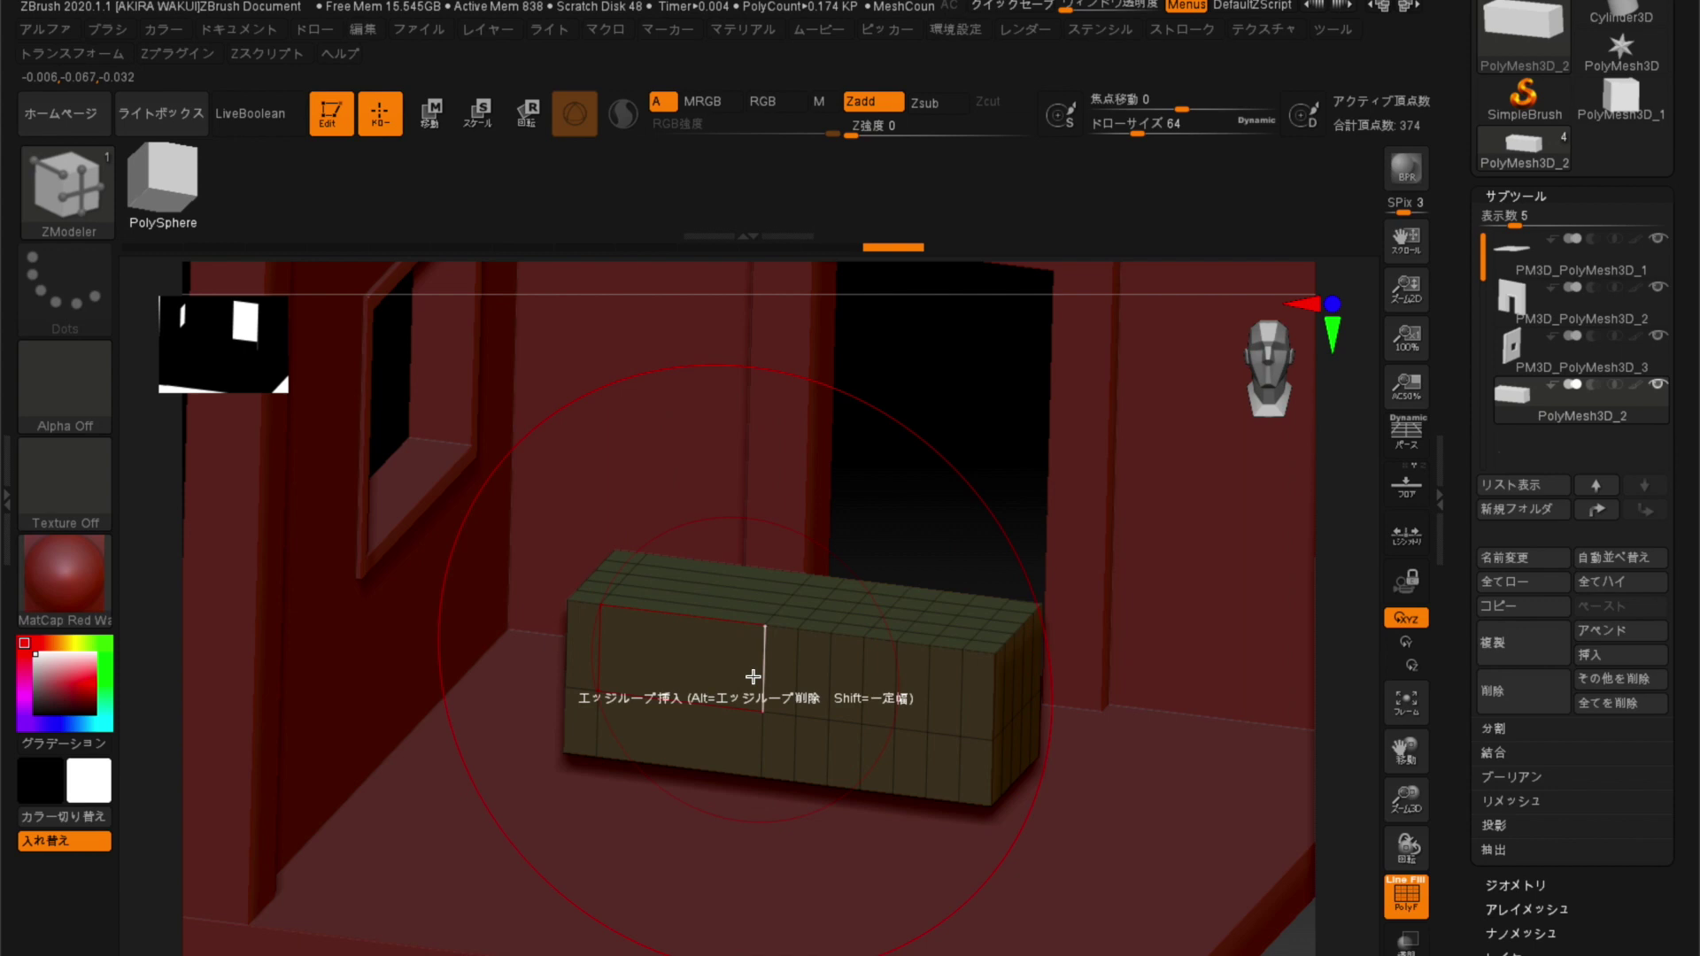
{"action": "key", "text": "ctrl+shift+z"}
{"action": "left_click", "coordinate": [795, 670], "text": "alt"}
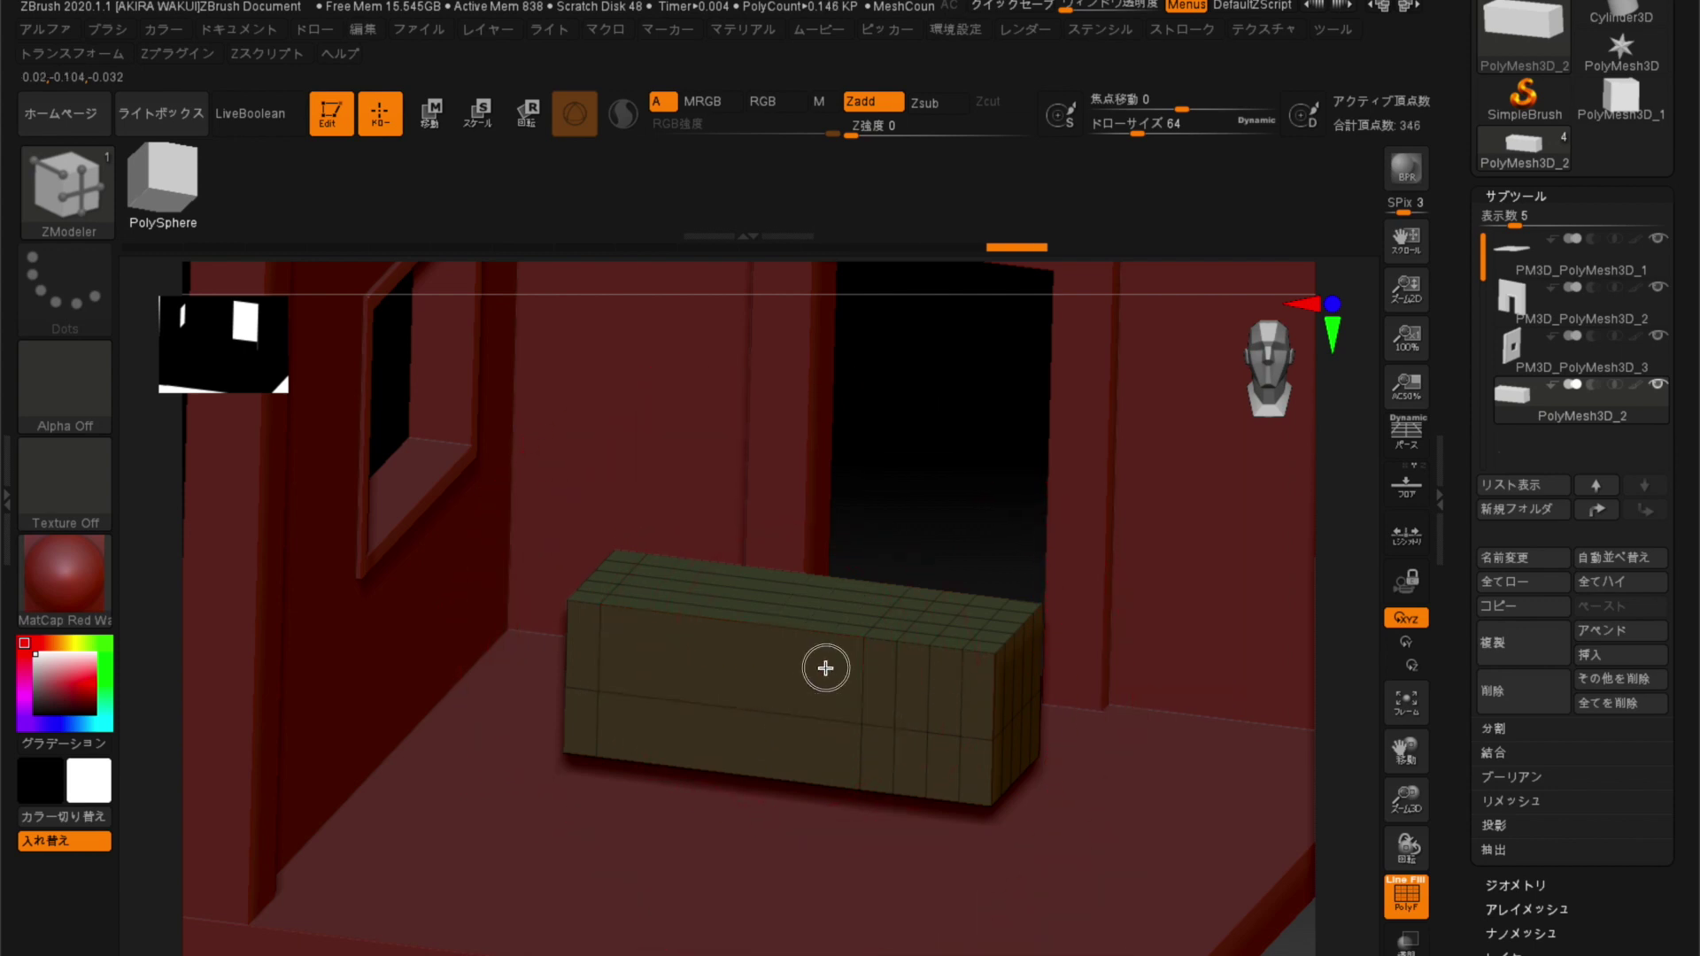
{"action": "left_click", "coordinate": [865, 676], "text": "alt"}
{"action": "left_click", "coordinate": [896, 684], "text": "alt"}
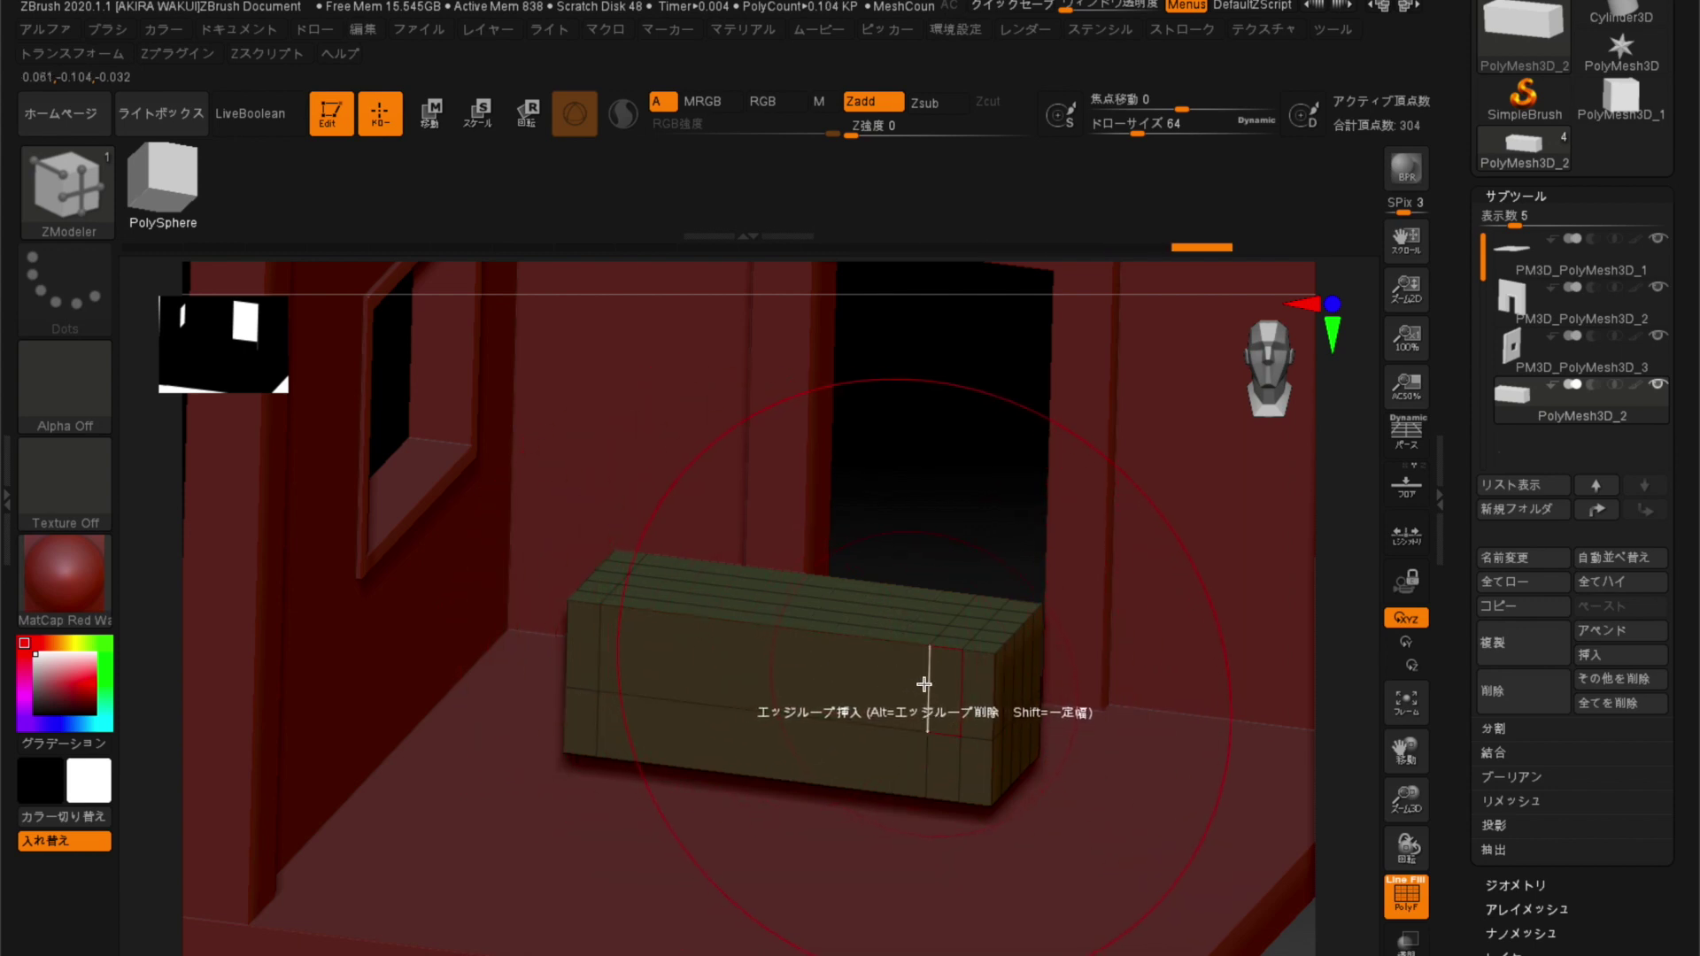
{"action": "left_click", "coordinate": [926, 683], "text": "alt"}
{"action": "right_click_drag", "start_coordinate": [967, 435], "coordinate": [951, 487]}
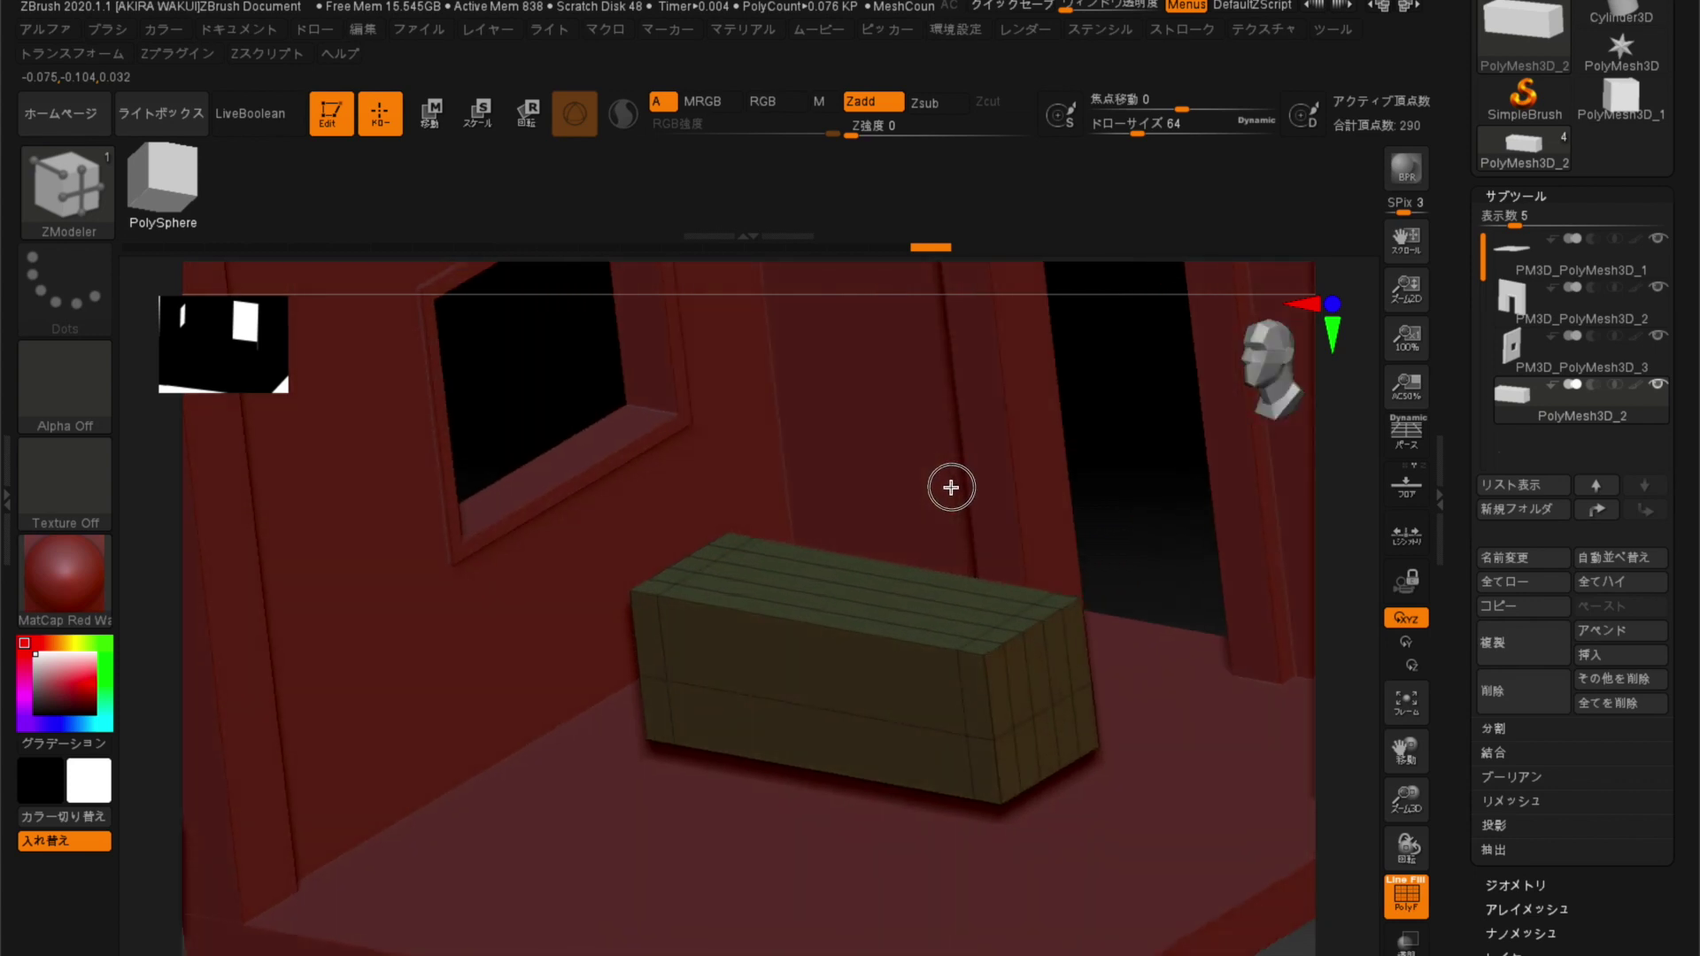
{"action": "left_click", "coordinate": [1045, 654], "text": "alt"}
{"action": "left_click", "coordinate": [1018, 667], "text": "alt"}
{"action": "left_click", "coordinate": [1014, 679], "text": "alt"}
Sink the box's top face inward with QMesh, then pull it back level.
{"action": "left_click_drag", "start_coordinate": [1122, 508], "coordinate": [1176, 542]}
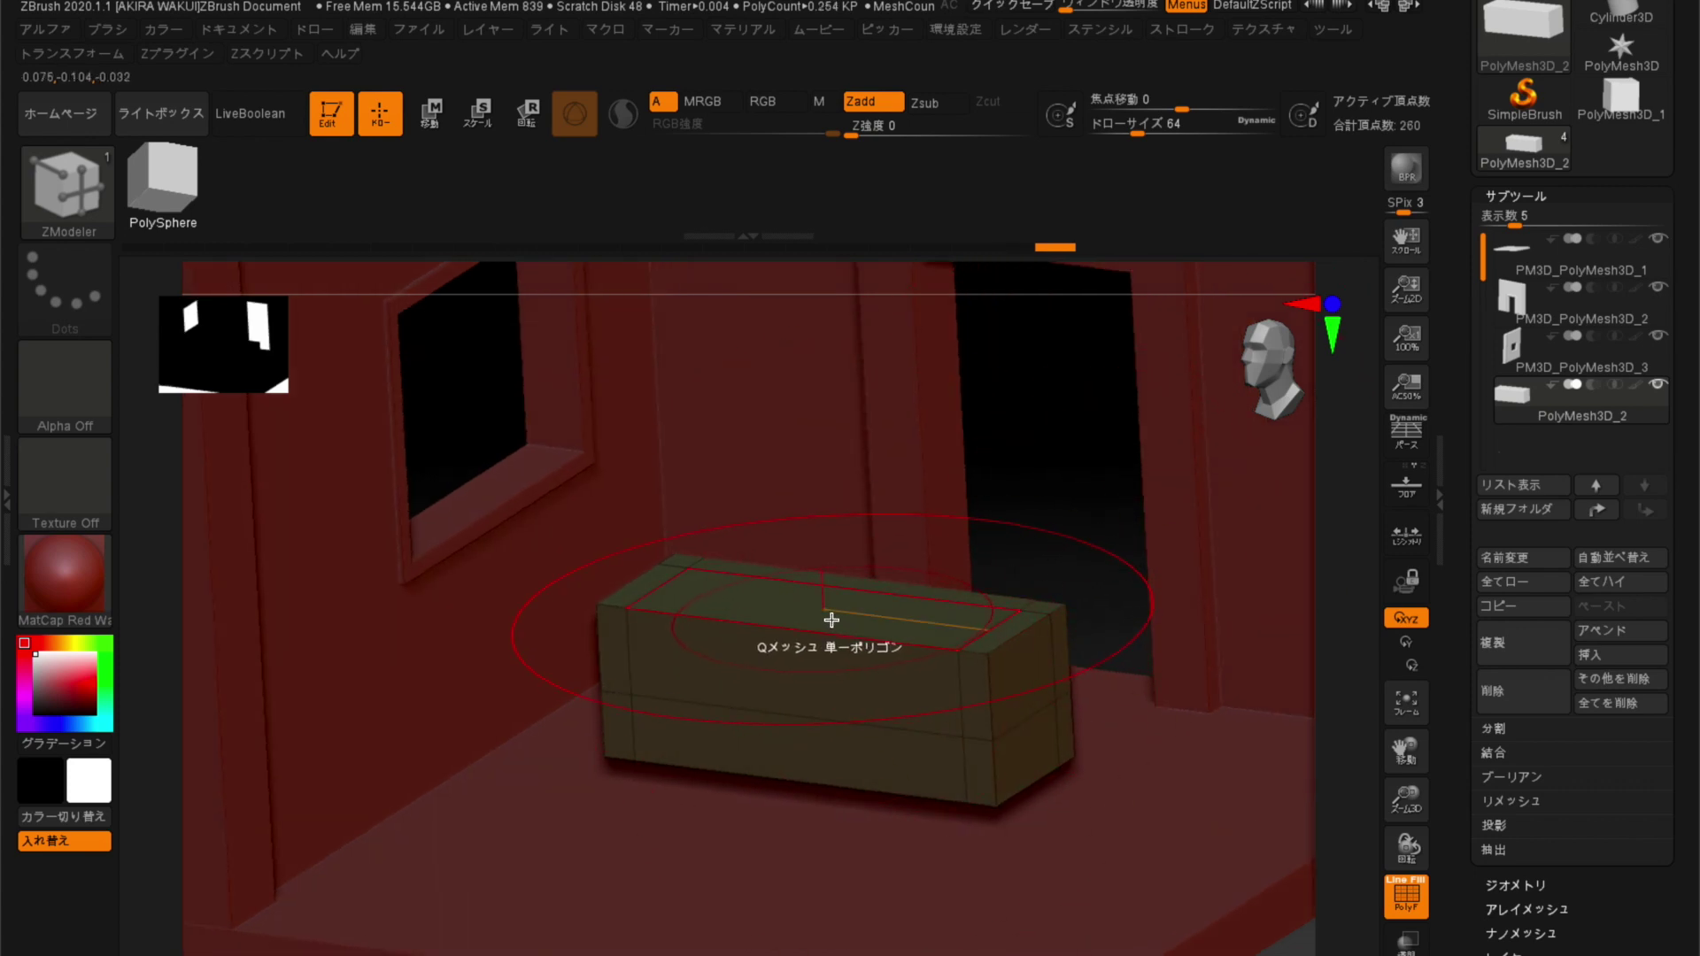
{"action": "left_click_drag", "start_coordinate": [815, 611], "coordinate": [825, 740]}
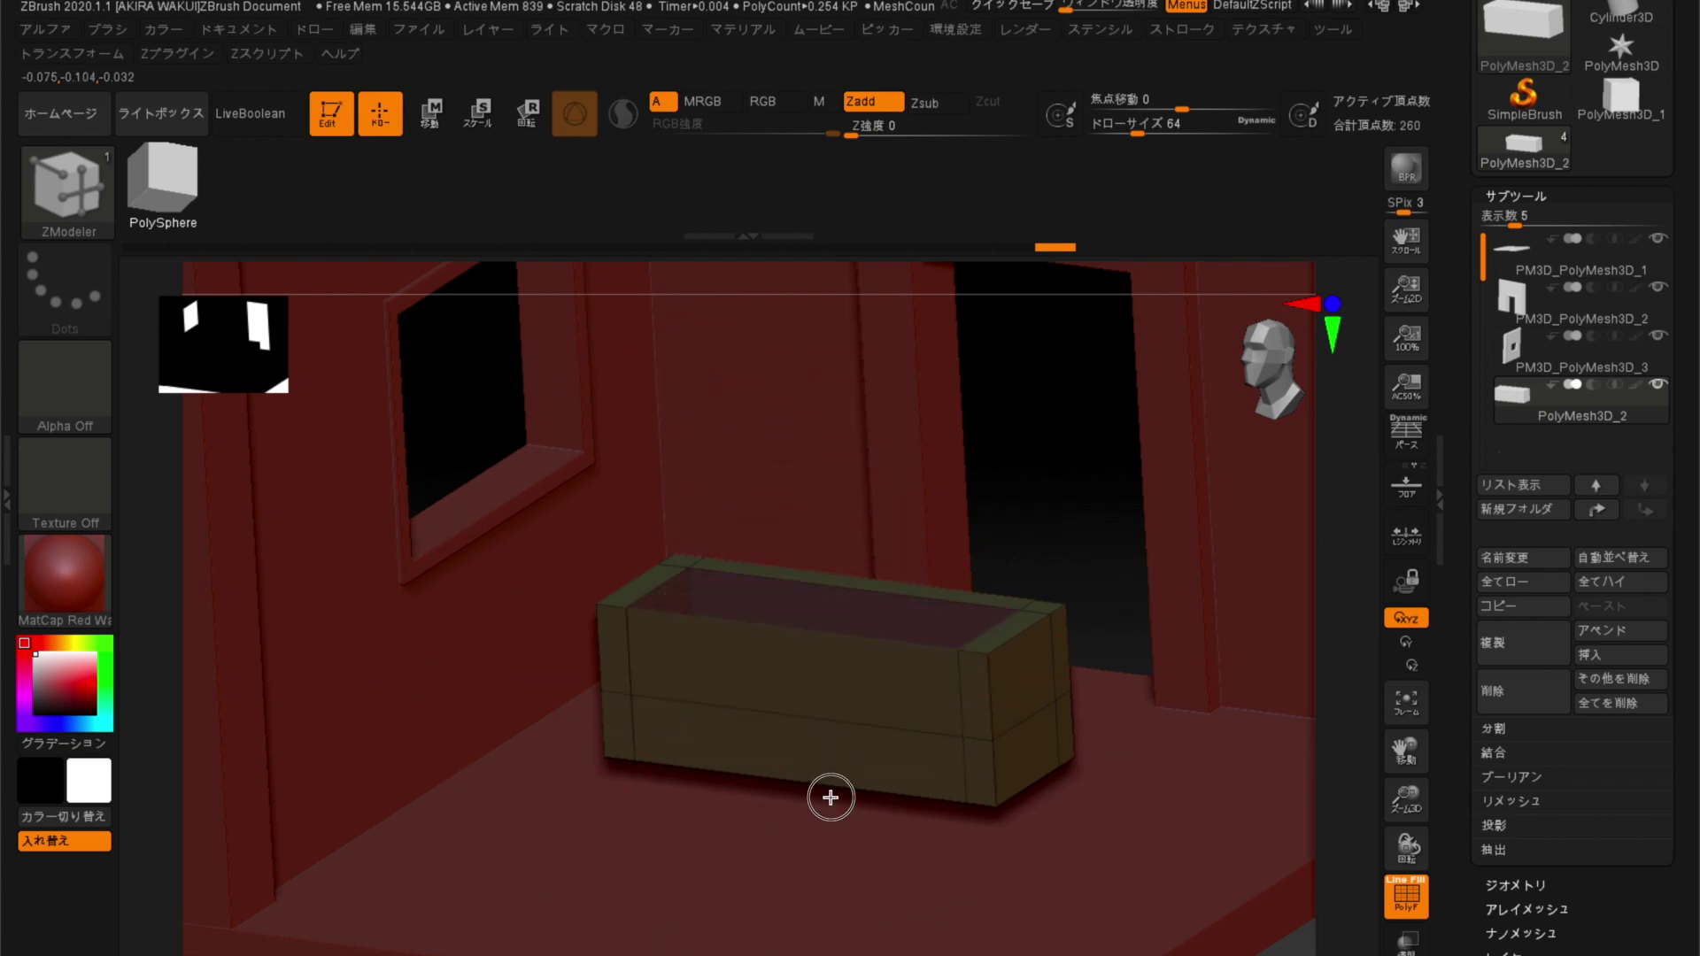
{"action": "mouse_move", "coordinate": [1018, 493]}
{"action": "right_mouse_down"}
{"action": "mouse_move", "coordinate": [1009, 588]}
{"action": "mouse_move", "coordinate": [1015, 561]}
{"action": "right_mouse_up"}
{"action": "left_click_drag", "start_coordinate": [1015, 561], "coordinate": [1016, 519]}
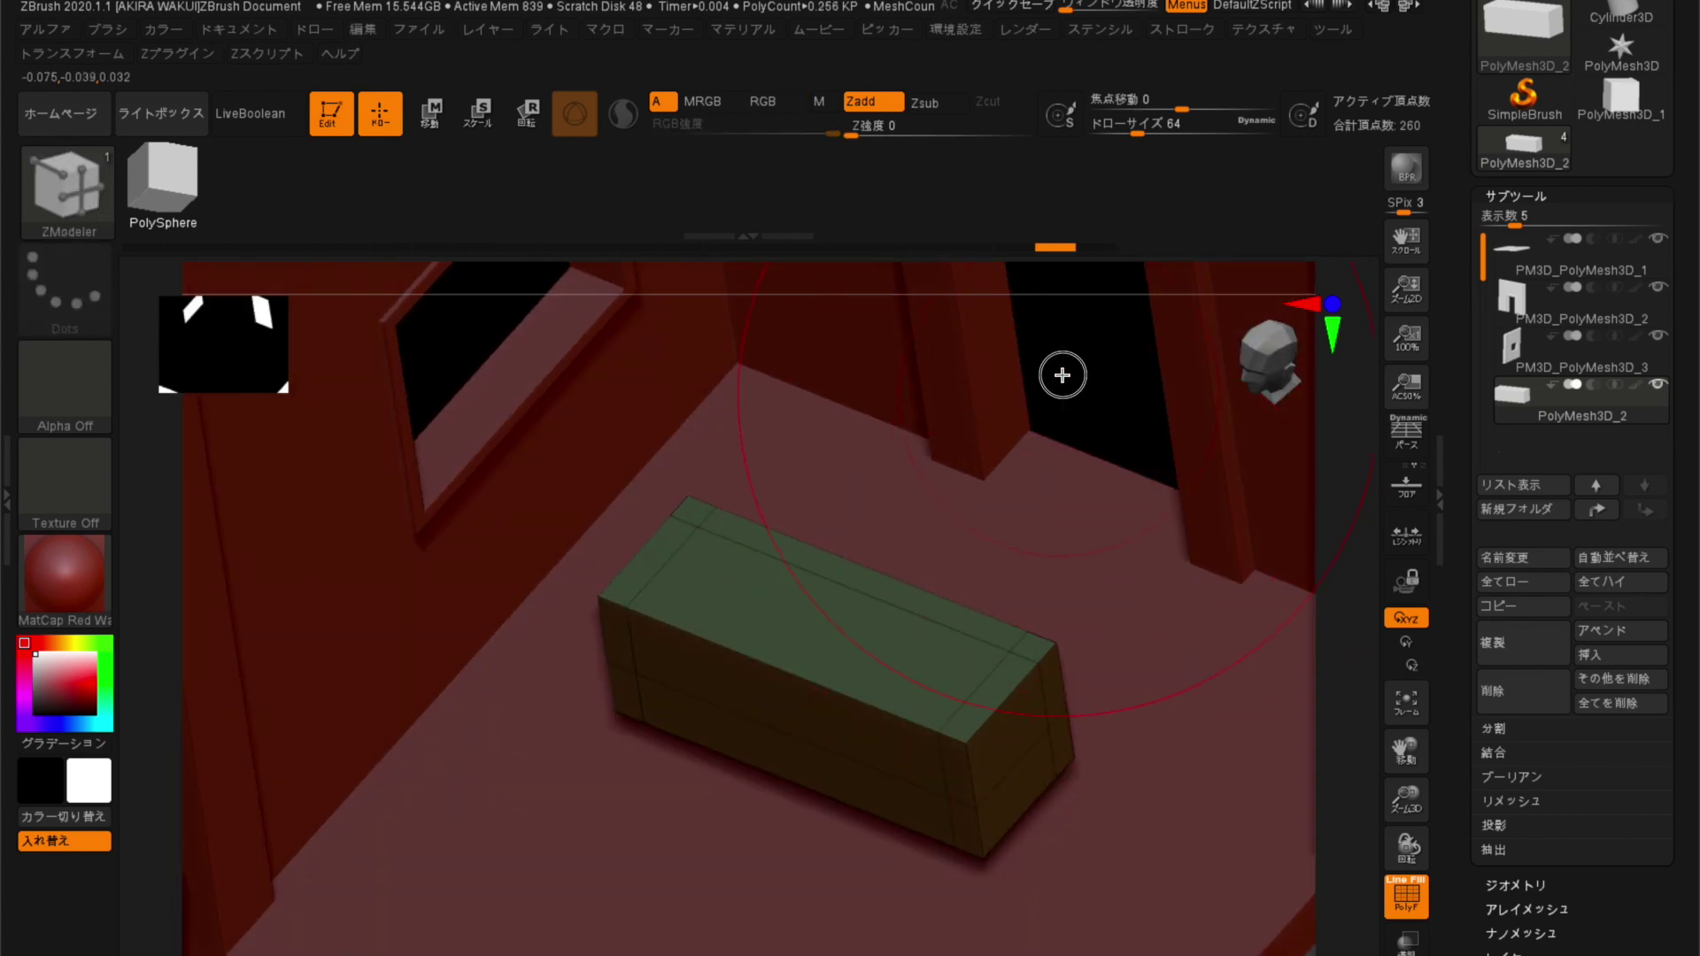
Delete the top face to open the box, undo to restore the closed top, and bring up Polygon Actions.
{"action": "right_click_drag", "start_coordinate": [1063, 372], "coordinate": [869, 586]}
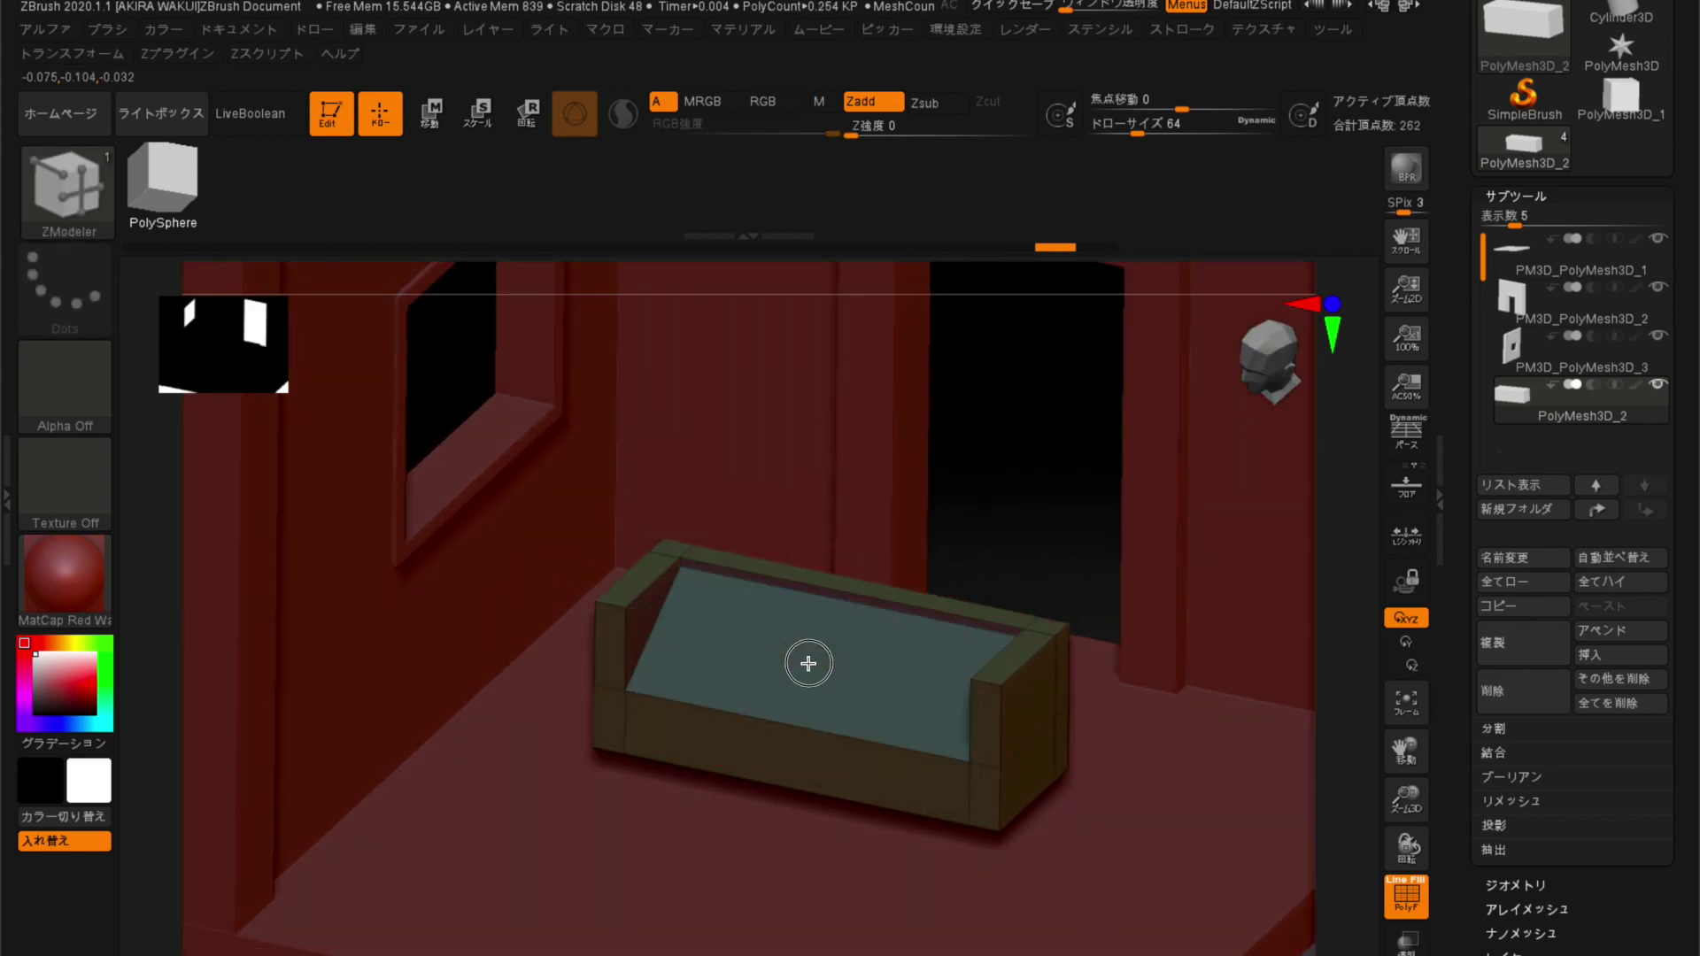
{"action": "left_click", "coordinate": [805, 662]}
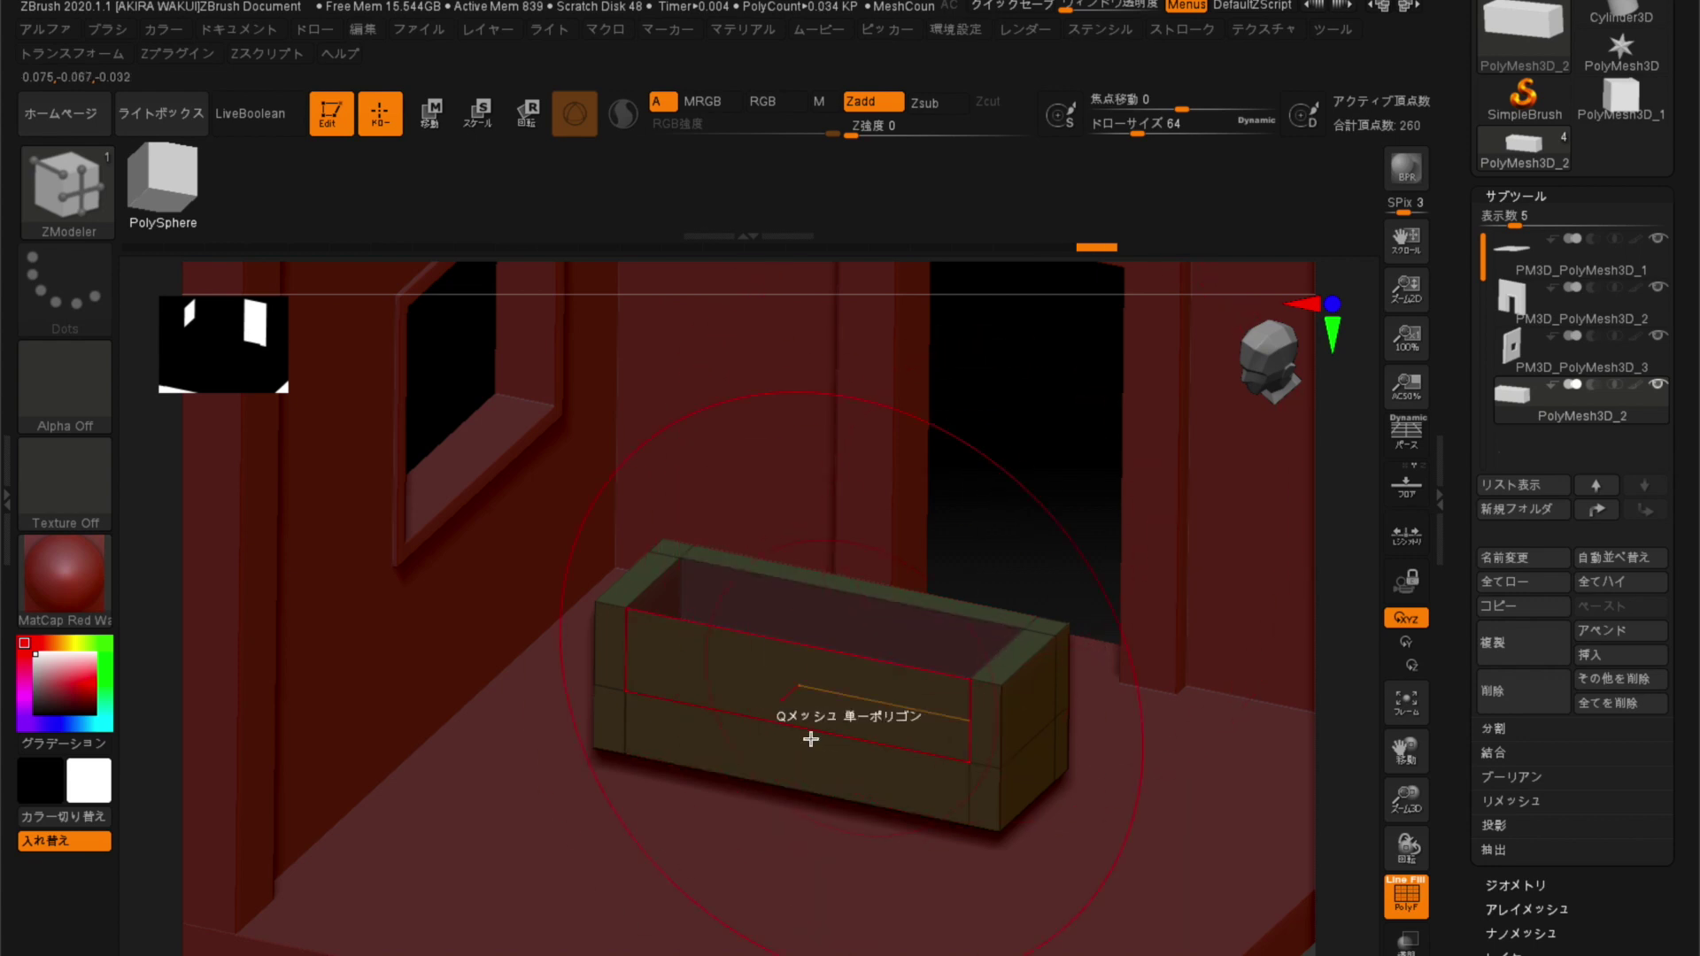
{"action": "mouse_move", "coordinate": [1010, 531]}
{"action": "left_mouse_down"}
{"action": "mouse_move", "coordinate": [990, 619]}
{"action": "mouse_move", "coordinate": [1006, 527]}
{"action": "mouse_move", "coordinate": [988, 478]}
{"action": "left_mouse_up"}
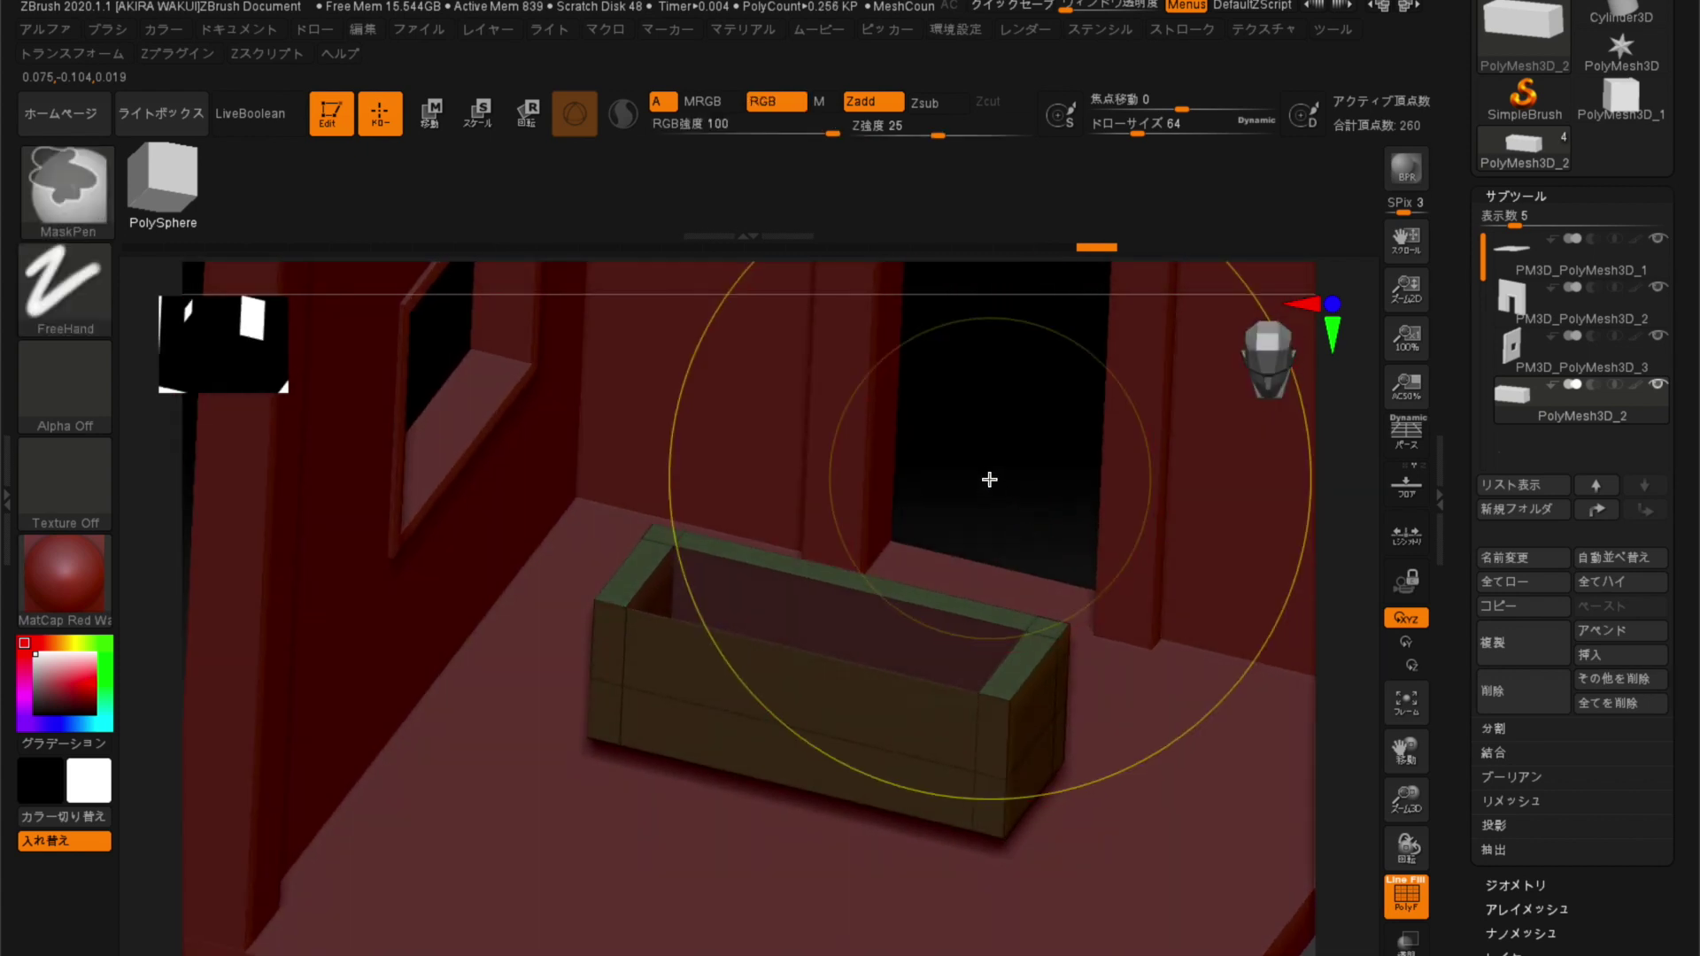
{"action": "key", "text": "ctrl+z"}
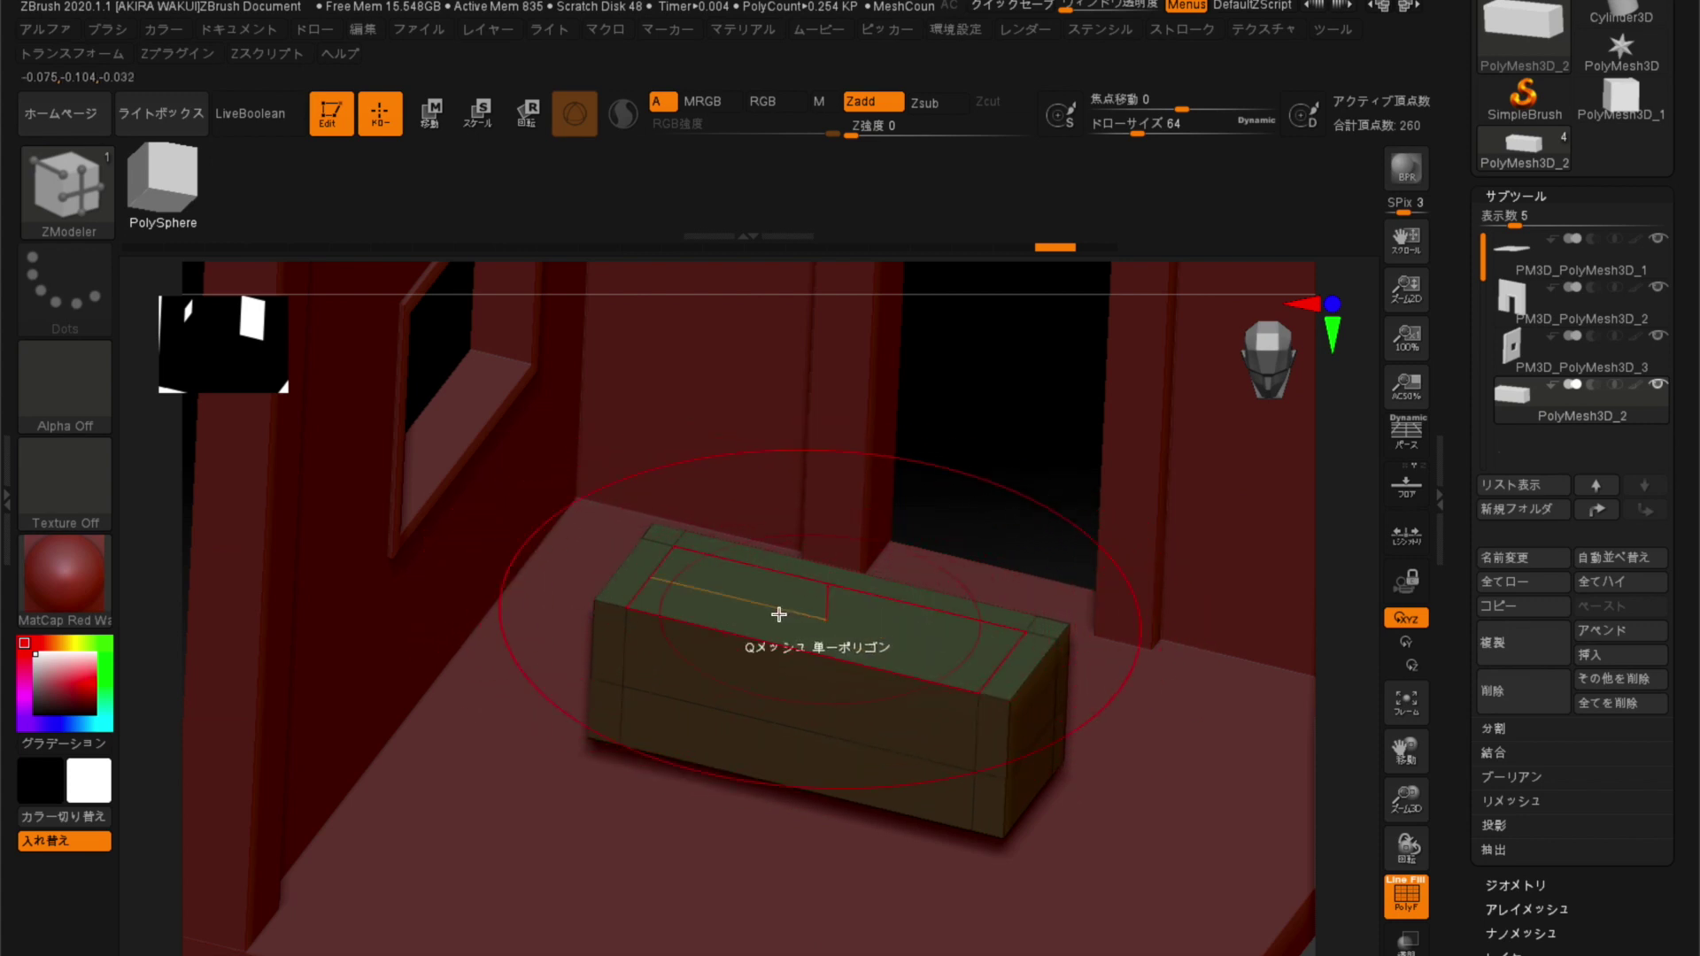
{"action": "key", "text": "space"}
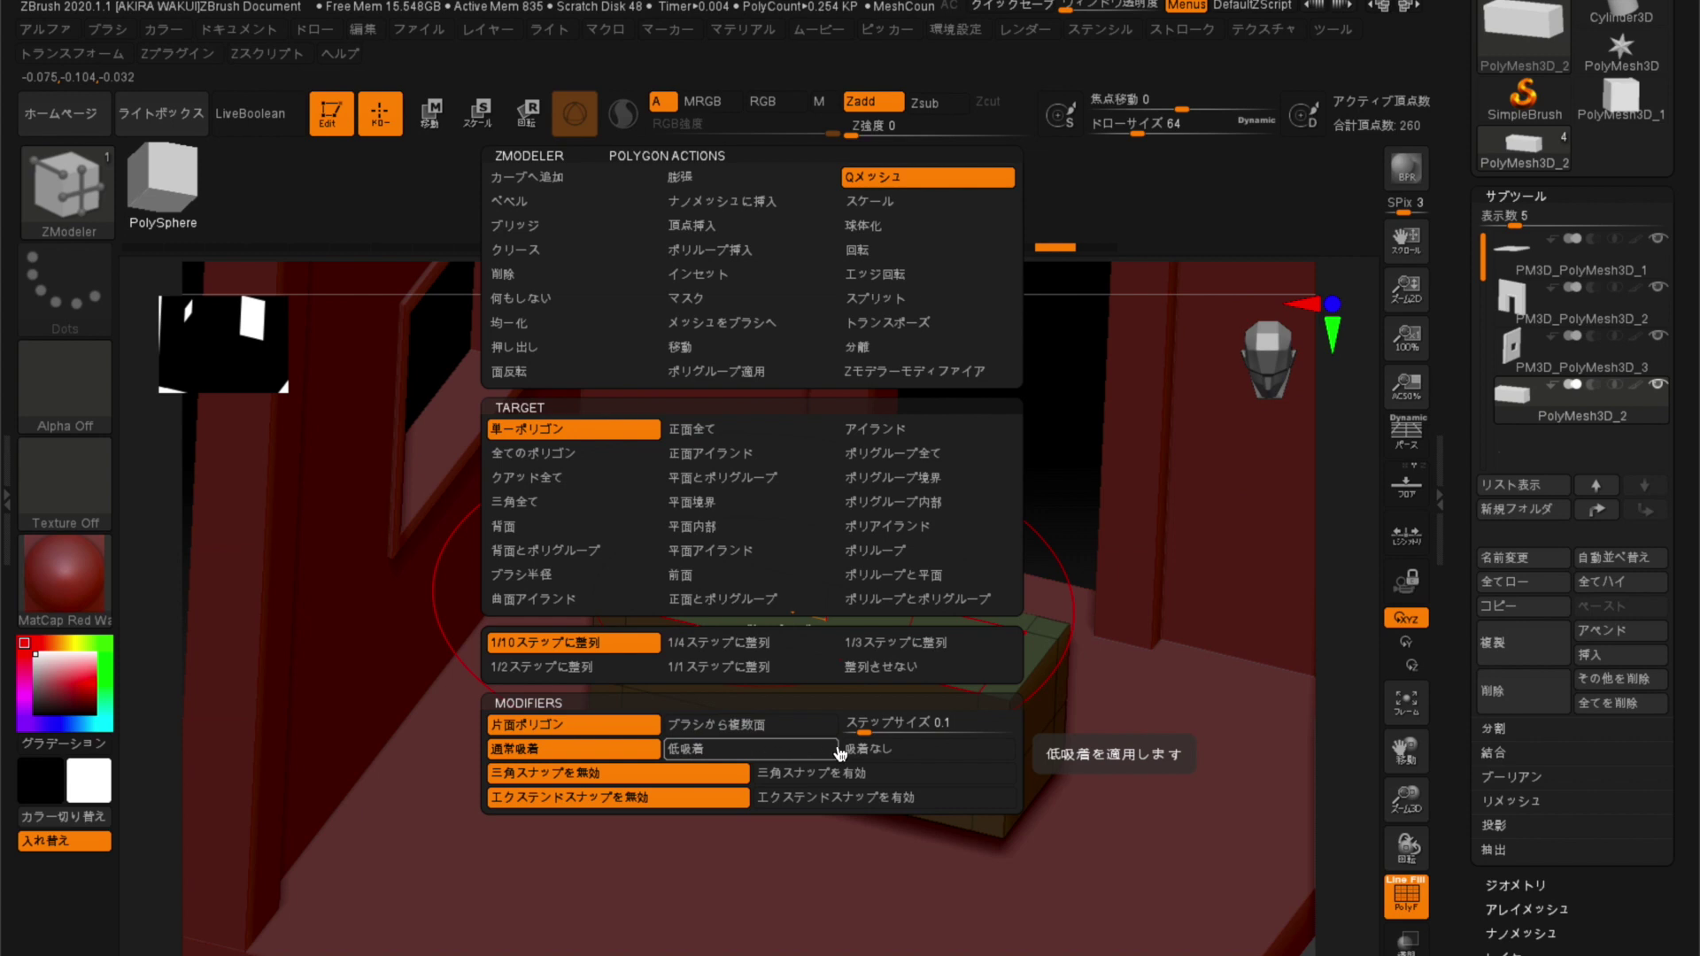
Set the QMesh Single Poly action's modifier to No Snap.
{"action": "left_click", "coordinate": [867, 755]}
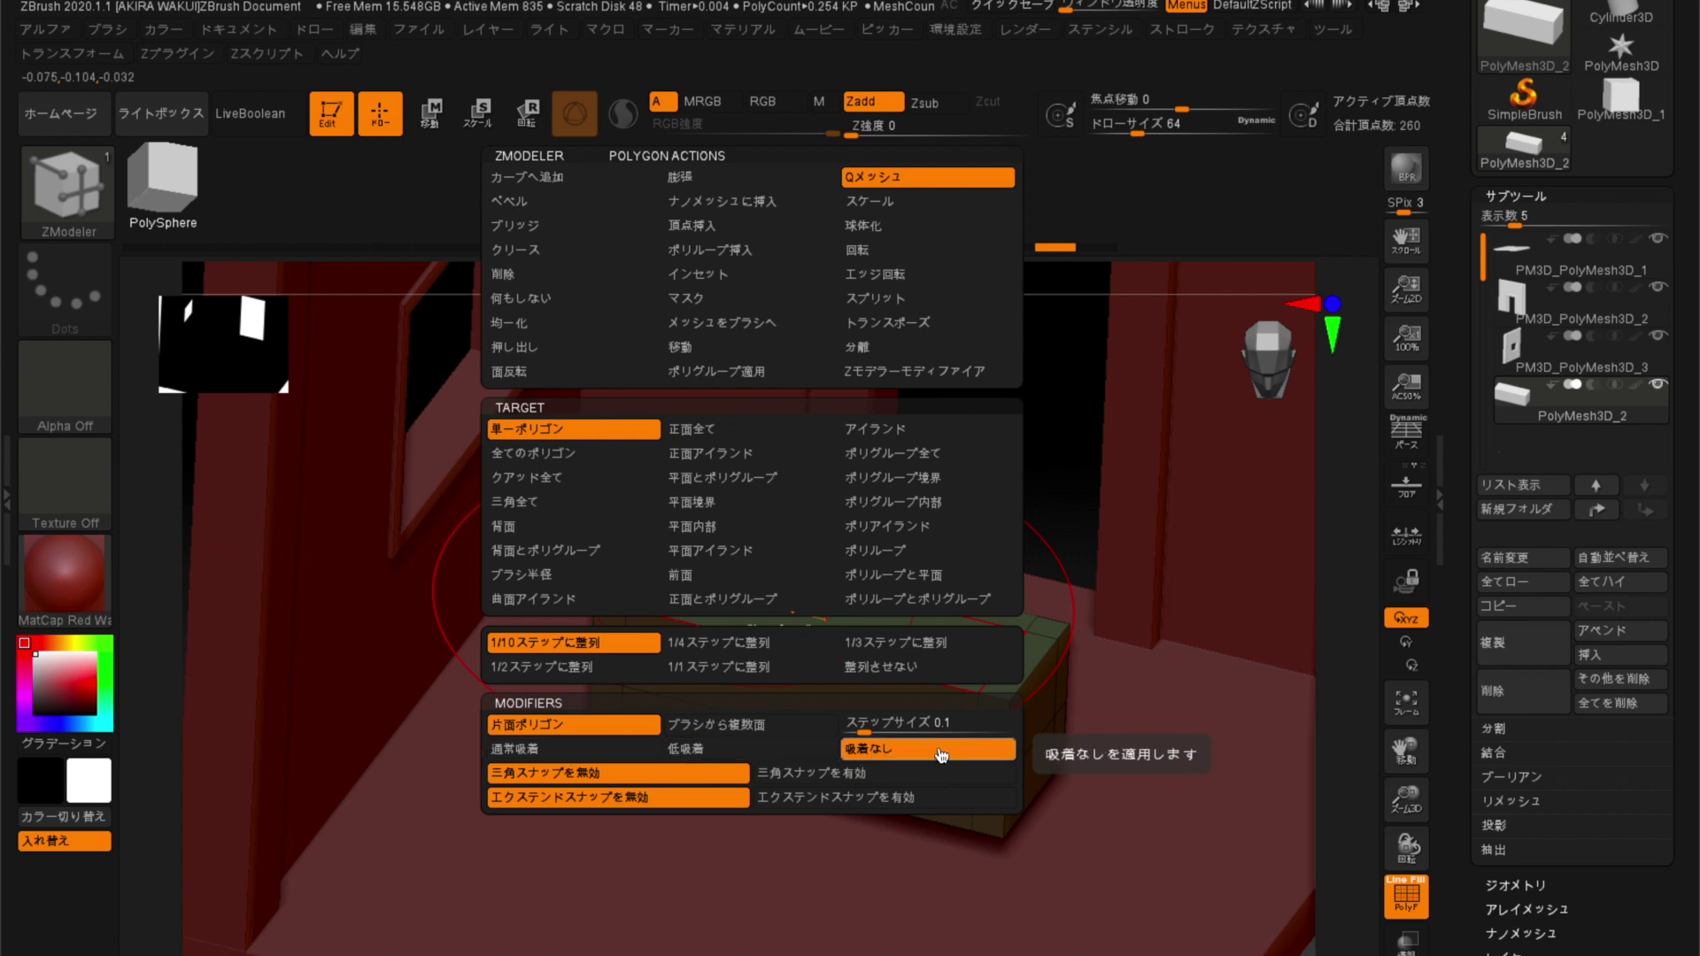
{"action": "left_click", "coordinate": [906, 754]}
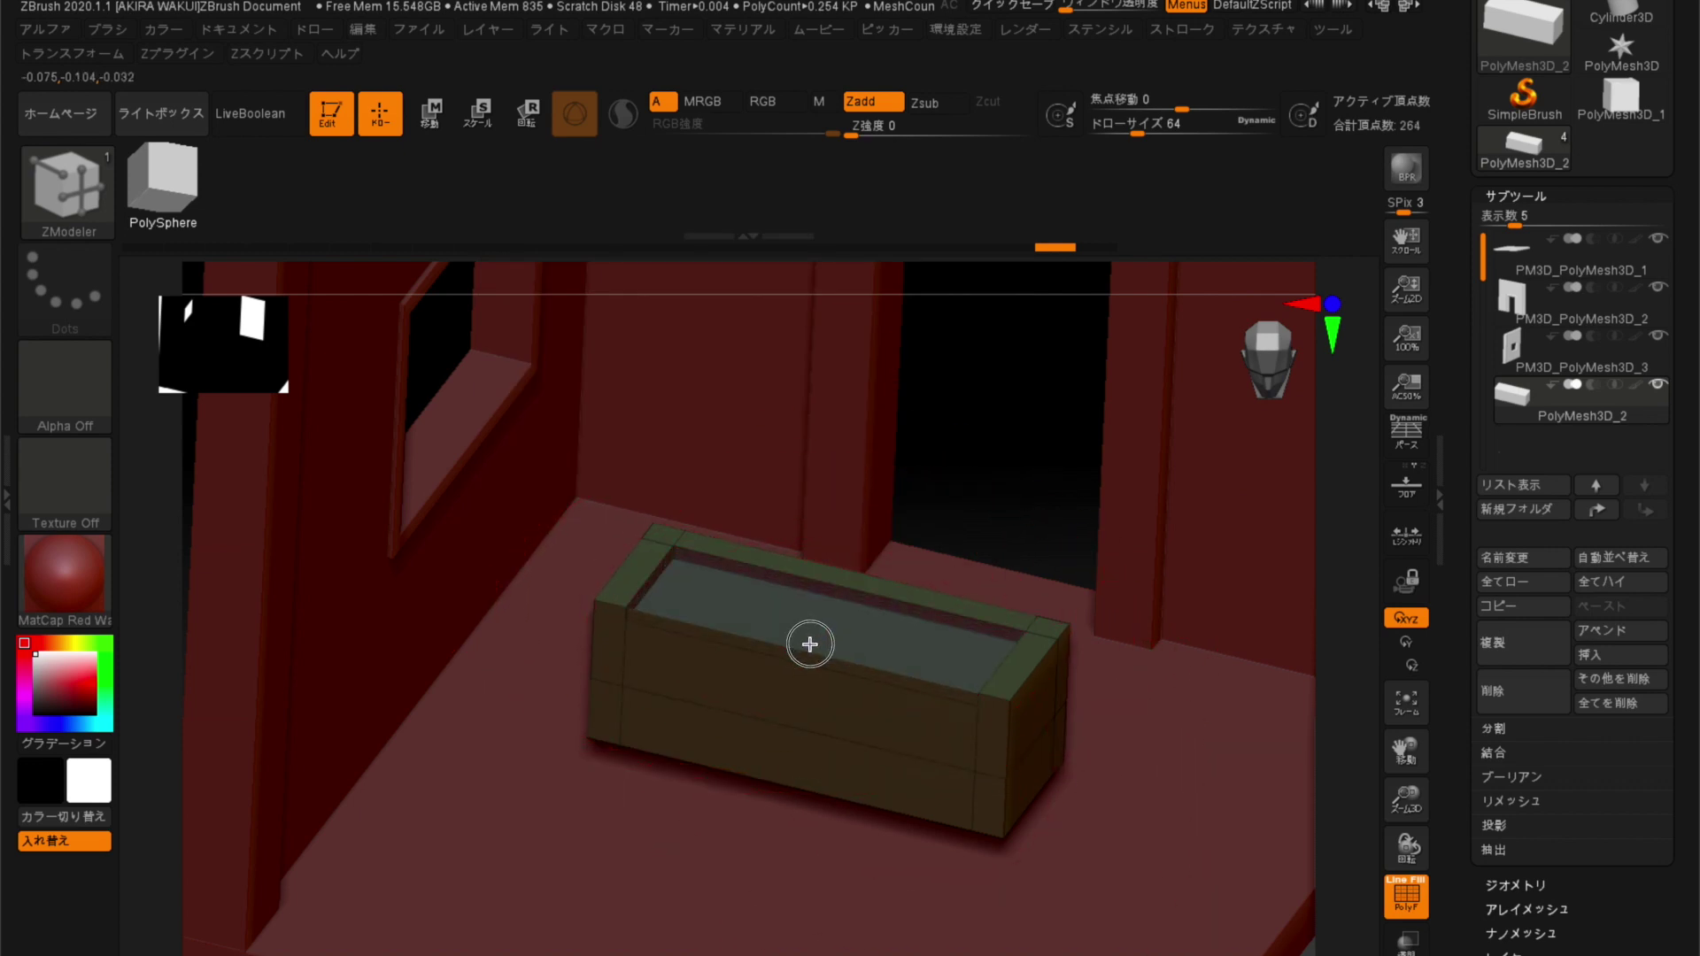
Sink the box's central top face into a level recessed seat, undoing tilted attempts.
{"action": "left_click_drag", "start_coordinate": [808, 656], "coordinate": [824, 901]}
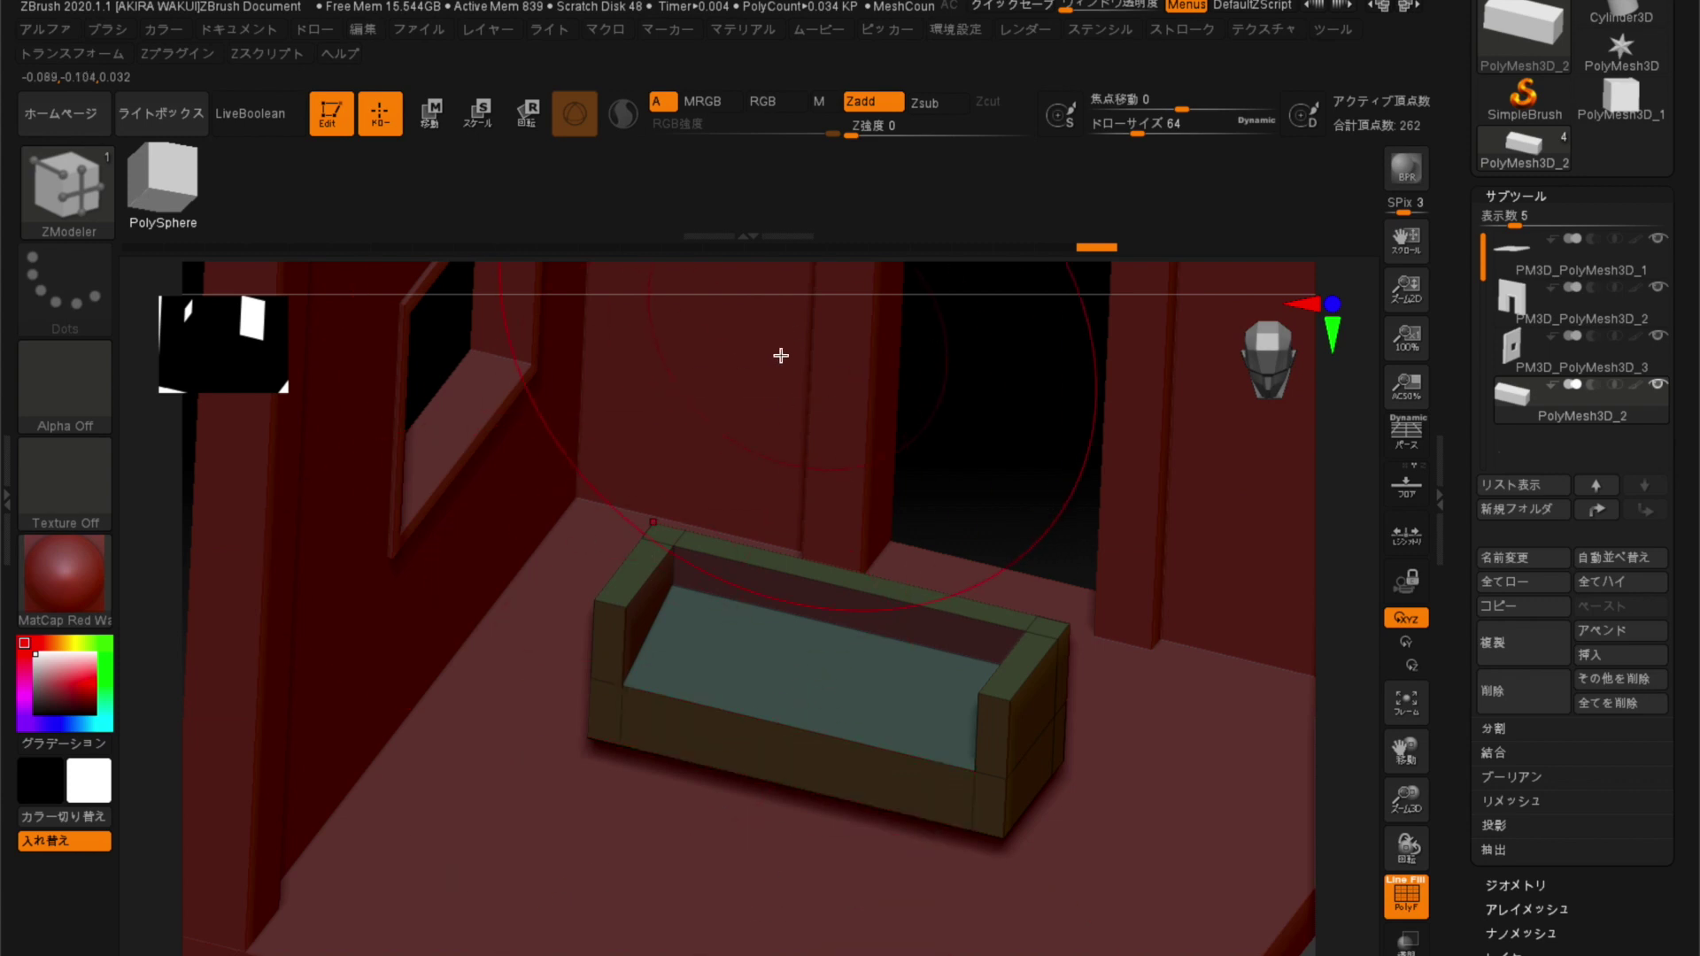
{"action": "key", "text": "ctrl+z"}
{"action": "mouse_move", "coordinate": [941, 455]}
{"action": "left_mouse_down"}
{"action": "mouse_move", "coordinate": [789, 629]}
{"action": "mouse_move", "coordinate": [811, 641]}
{"action": "left_mouse_up"}
{"action": "left_click_drag", "start_coordinate": [865, 710], "coordinate": [823, 862]}
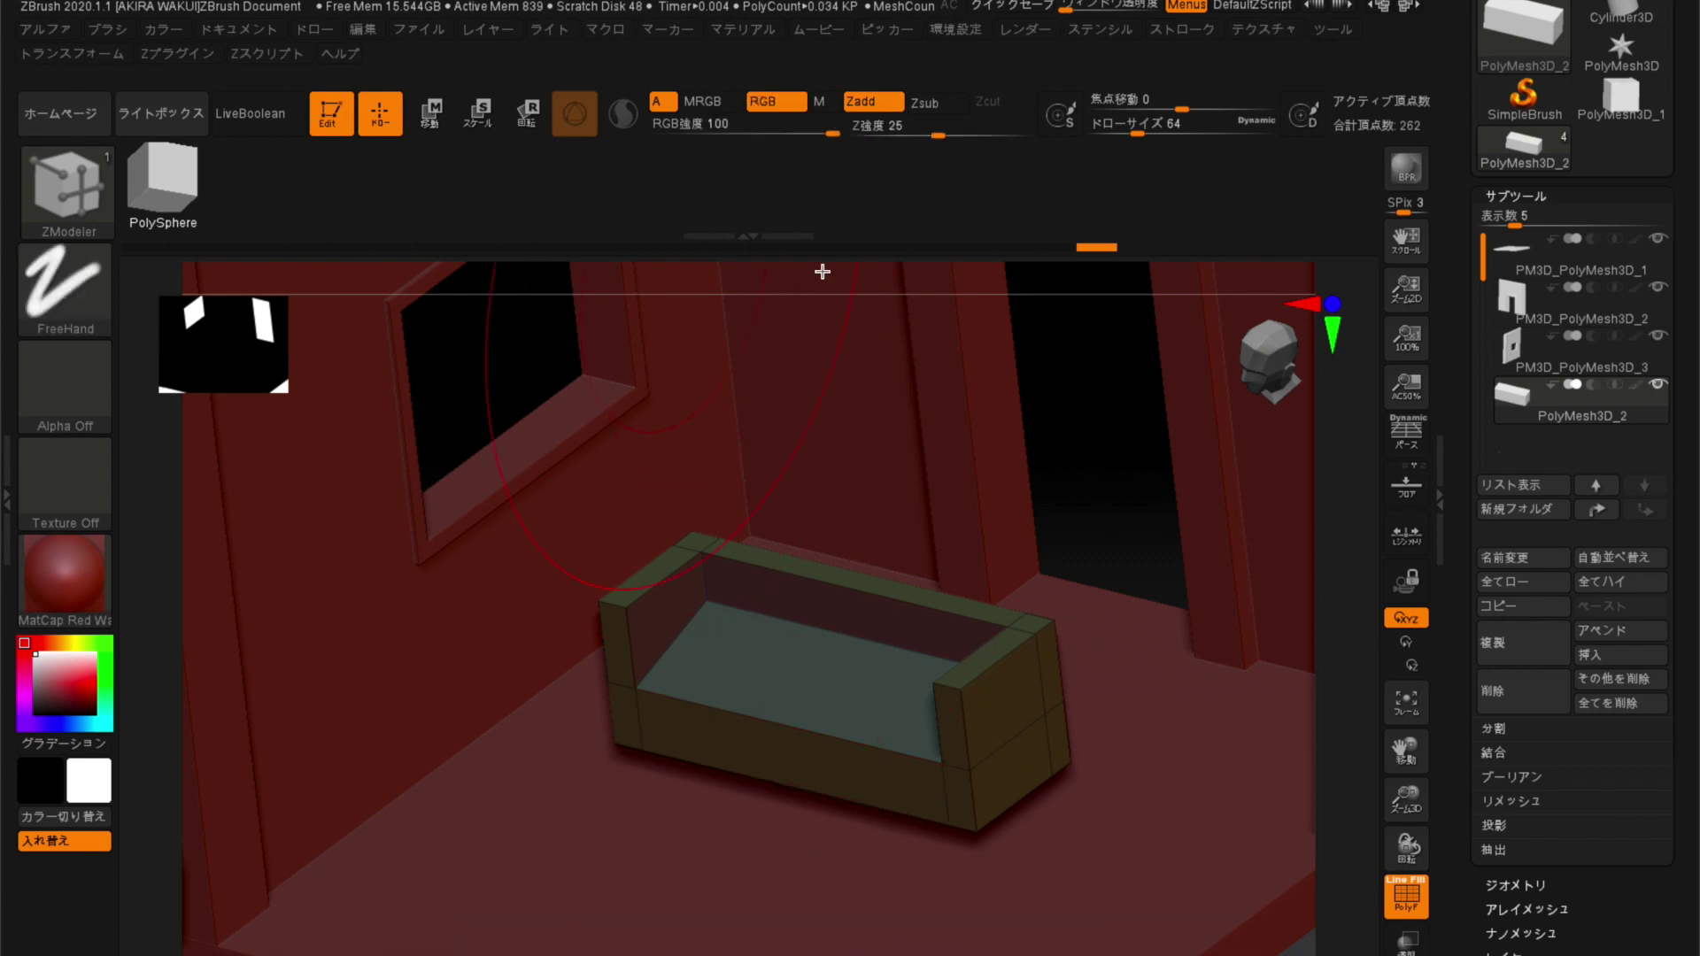
{"action": "key", "text": "ctrl+z"}
{"action": "key", "text": "f"}
{"action": "mouse_move", "coordinate": [1024, 455]}
{"action": "left_mouse_down"}
{"action": "mouse_move", "coordinate": [1107, 550]}
{"action": "mouse_move", "coordinate": [779, 615]}
{"action": "left_mouse_up"}
{"action": "left_click_drag", "start_coordinate": [562, 572], "coordinate": [692, 851]}
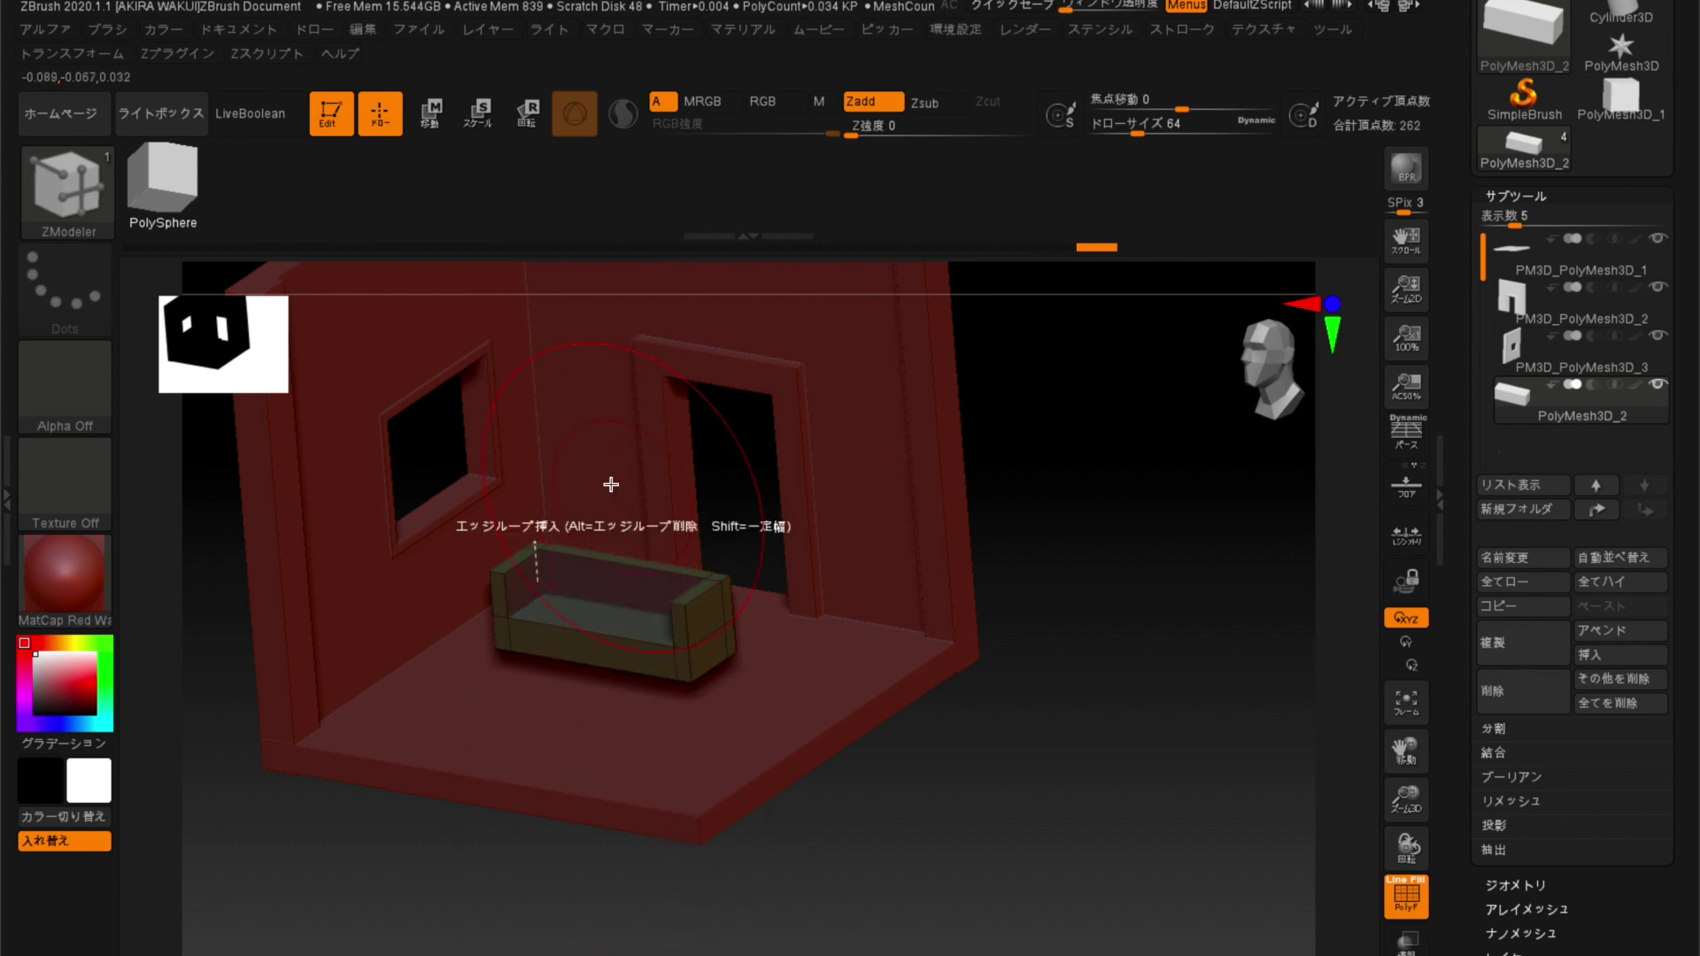
Insert a single horizontal edge loop around the sofa's back and arms, then switch to Move mode.
{"action": "mouse_move", "coordinate": [744, 448]}
{"action": "right_mouse_down"}
{"action": "mouse_move", "coordinate": [729, 440]}
{"action": "mouse_move", "coordinate": [793, 656]}
{"action": "mouse_move", "coordinate": [994, 452]}
{"action": "mouse_move", "coordinate": [960, 451]}
{"action": "mouse_move", "coordinate": [994, 481]}
{"action": "mouse_move", "coordinate": [988, 517]}
{"action": "mouse_move", "coordinate": [915, 501]}
{"action": "mouse_move", "coordinate": [903, 467]}
{"action": "mouse_move", "coordinate": [923, 447]}
{"action": "mouse_move", "coordinate": [906, 516]}
{"action": "right_mouse_up"}
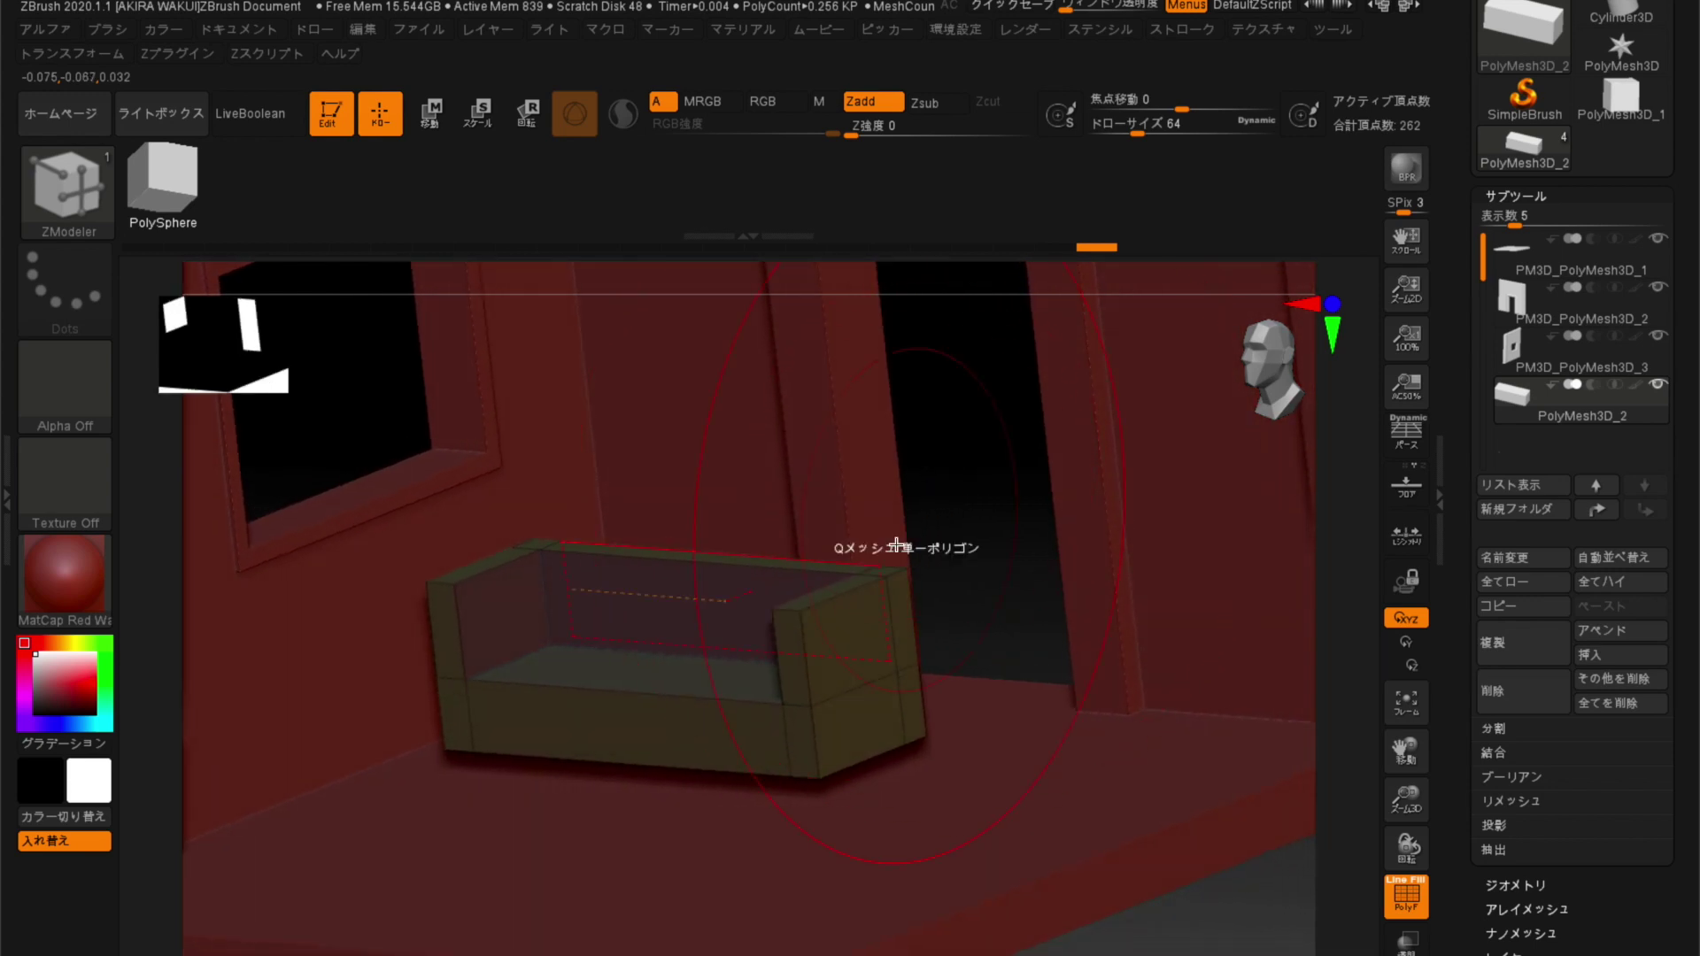
{"action": "key", "text": "space"}
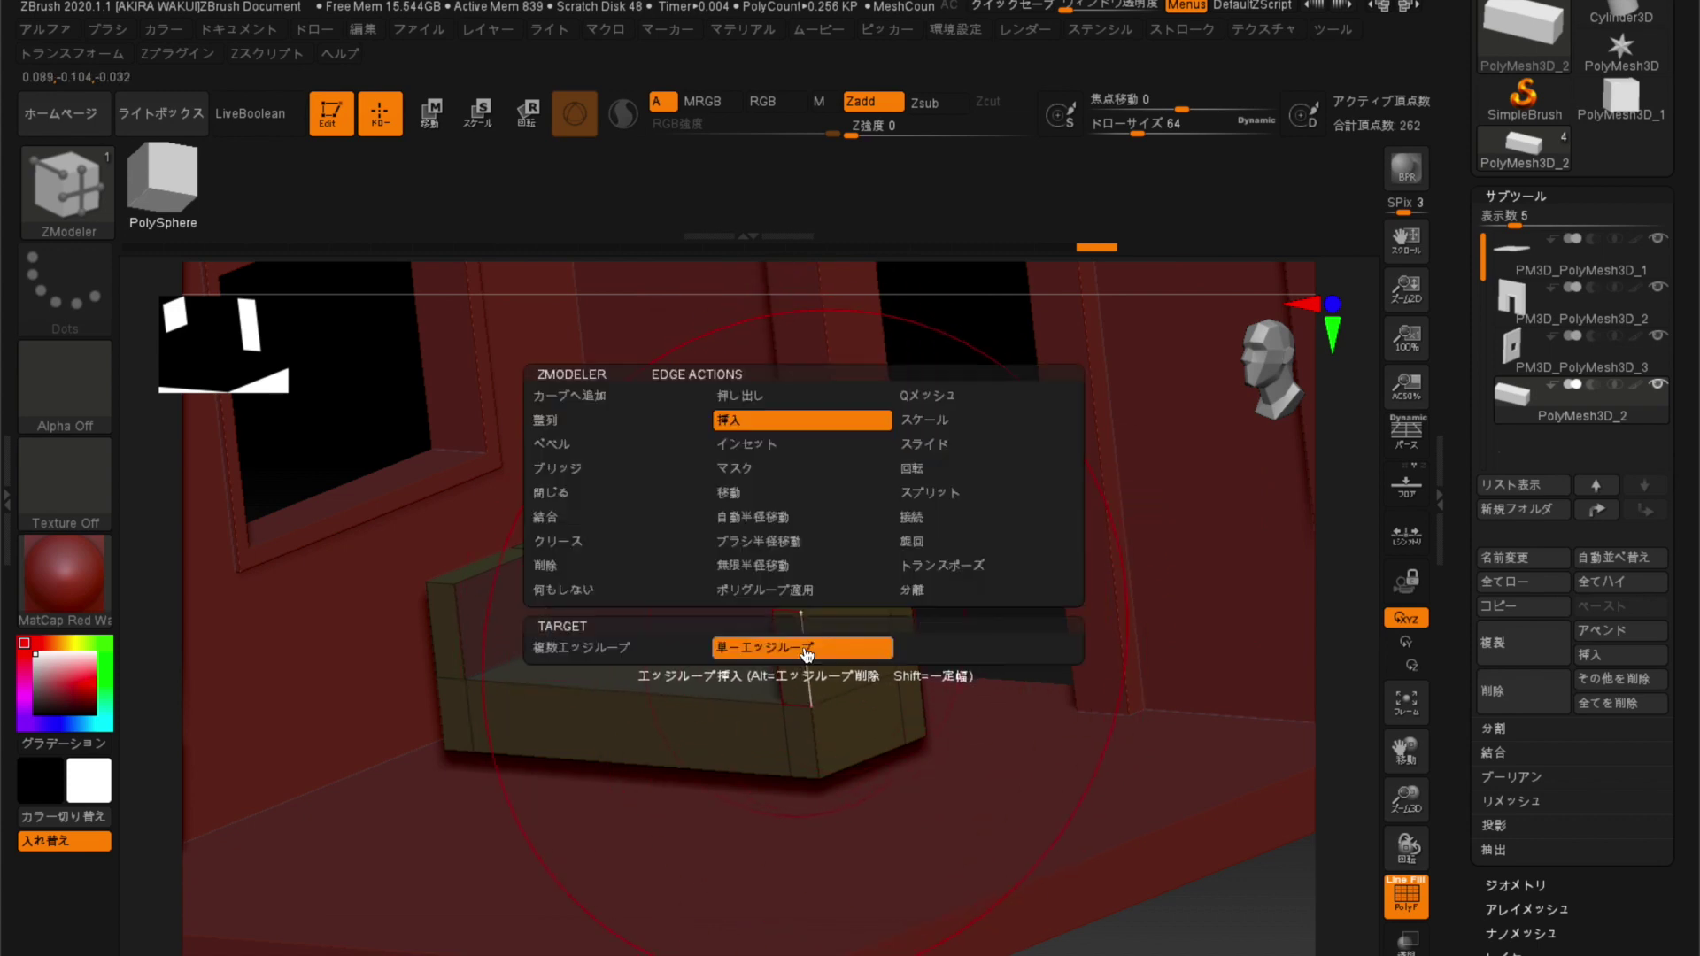
{"action": "left_click", "coordinate": [805, 652]}
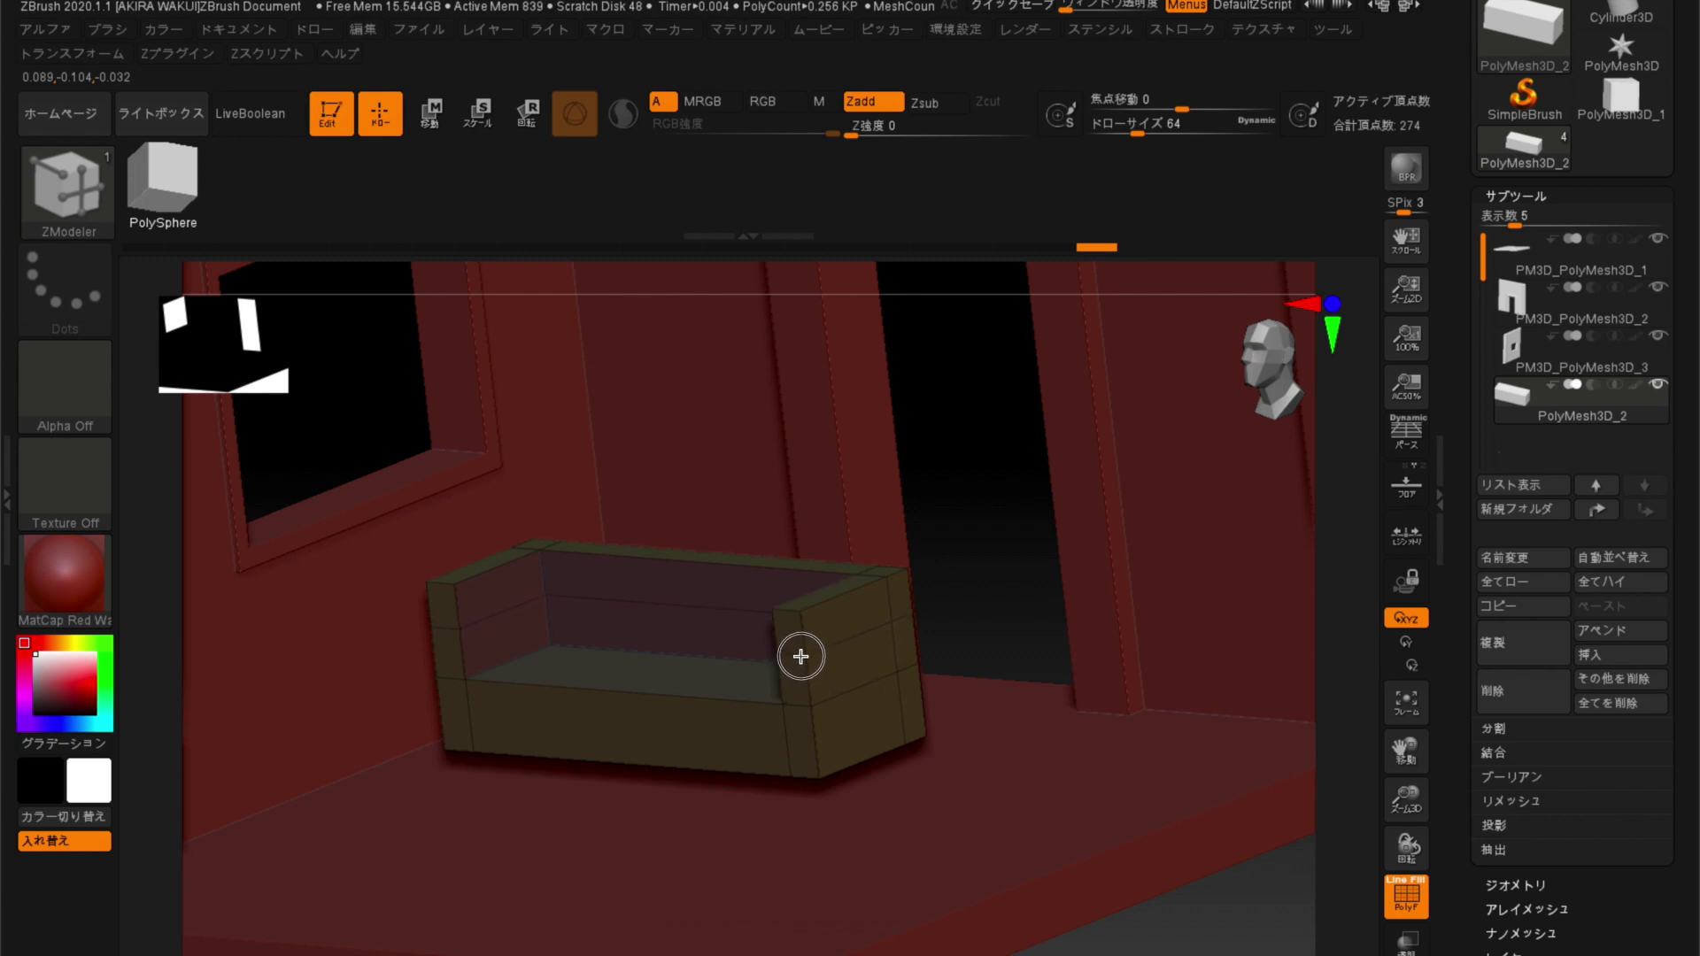
{"action": "right_click_drag", "start_coordinate": [949, 519], "coordinate": [809, 596]}
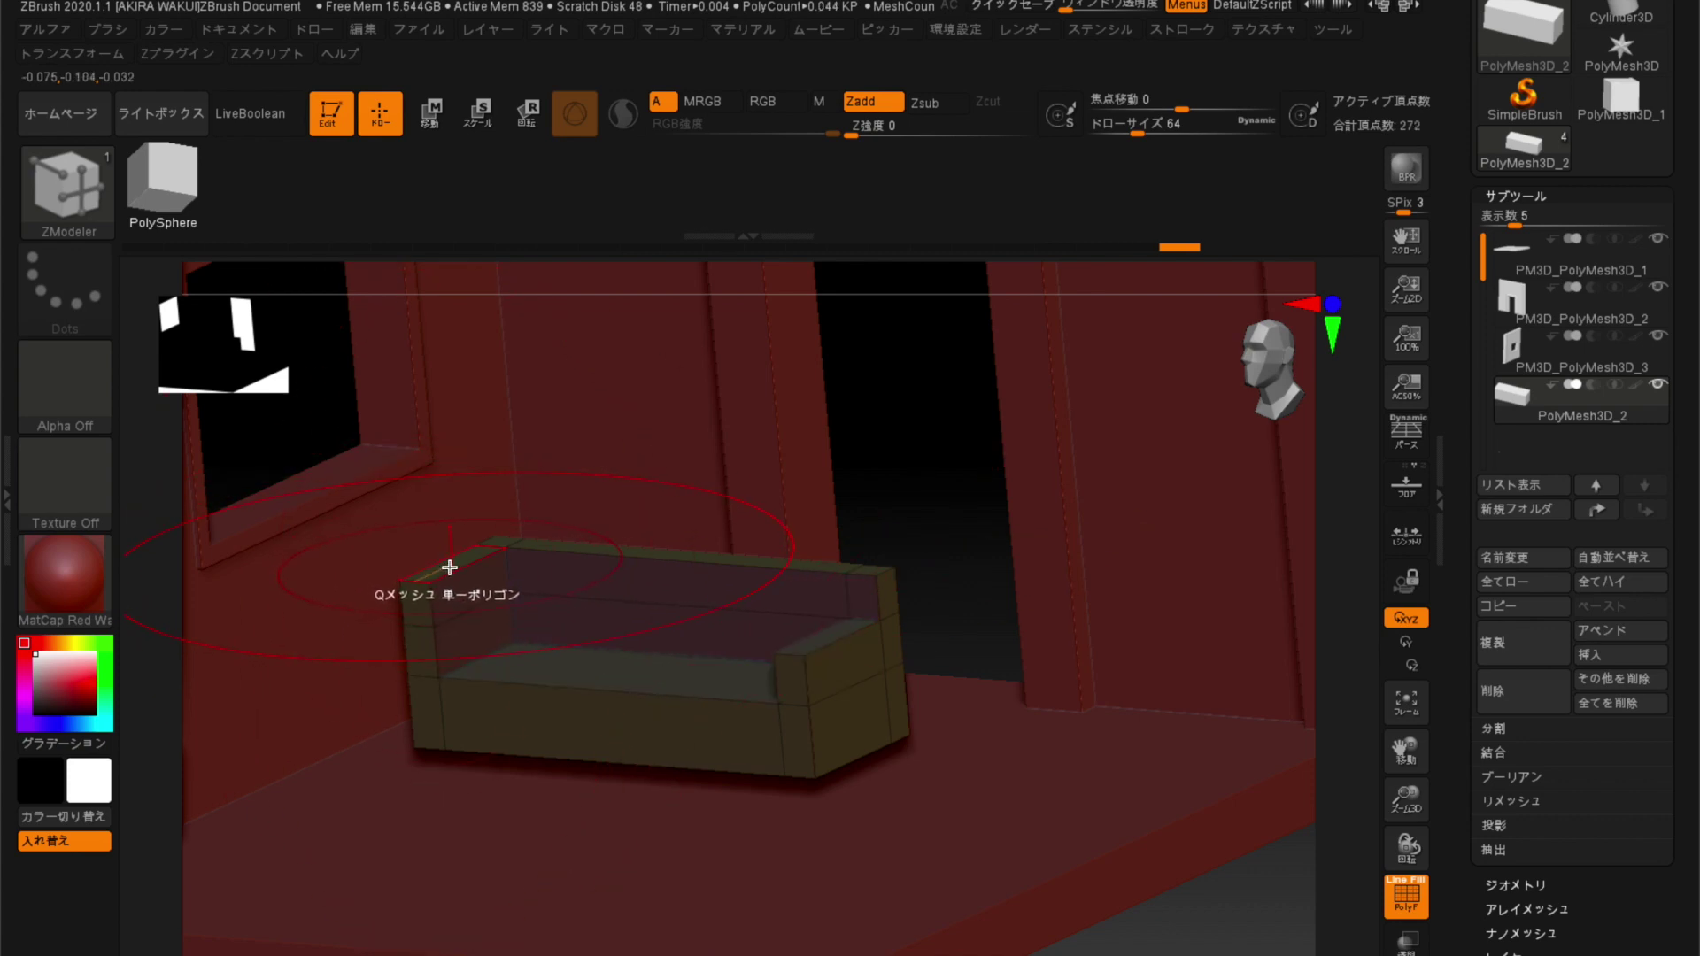
{"action": "mouse_move", "coordinate": [925, 498]}
{"action": "right_mouse_down"}
{"action": "mouse_move", "coordinate": [810, 530]}
{"action": "mouse_move", "coordinate": [812, 486]}
{"action": "mouse_move", "coordinate": [766, 455]}
{"action": "mouse_move", "coordinate": [782, 550]}
{"action": "mouse_move", "coordinate": [824, 536]}
{"action": "mouse_move", "coordinate": [827, 561]}
{"action": "mouse_move", "coordinate": [785, 543]}
{"action": "mouse_move", "coordinate": [820, 523]}
{"action": "mouse_move", "coordinate": [842, 562]}
{"action": "mouse_move", "coordinate": [839, 542]}
{"action": "mouse_move", "coordinate": [796, 564]}
{"action": "right_mouse_up"}
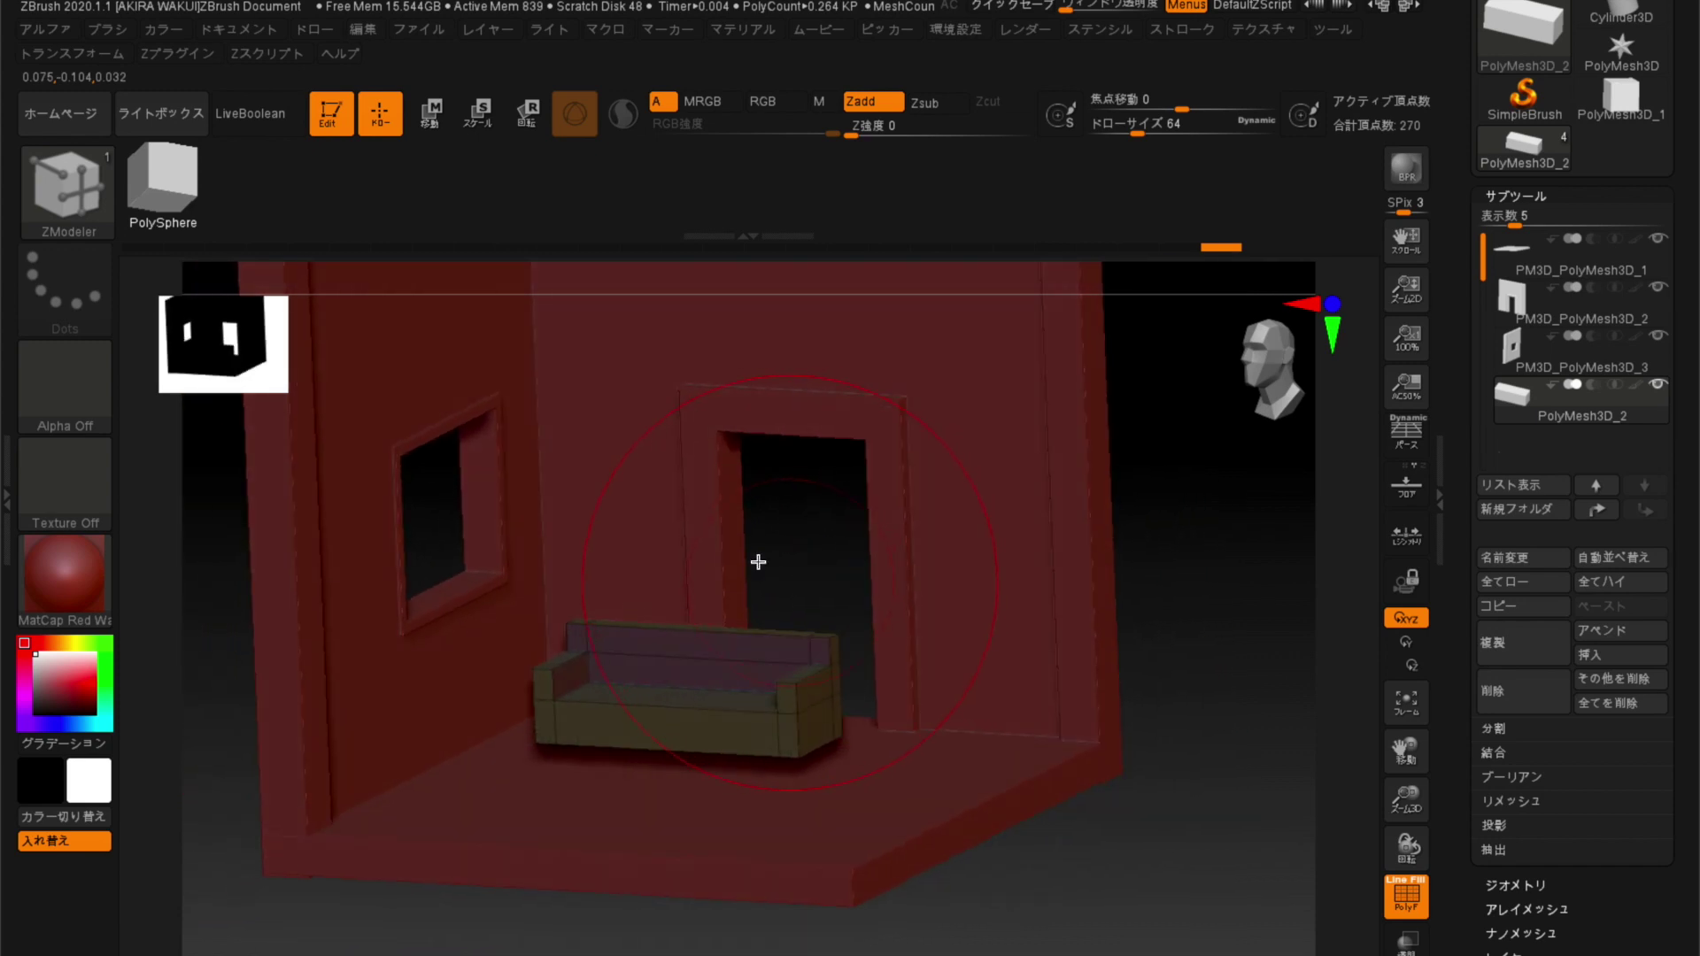
{"action": "left_click", "coordinate": [430, 112]}
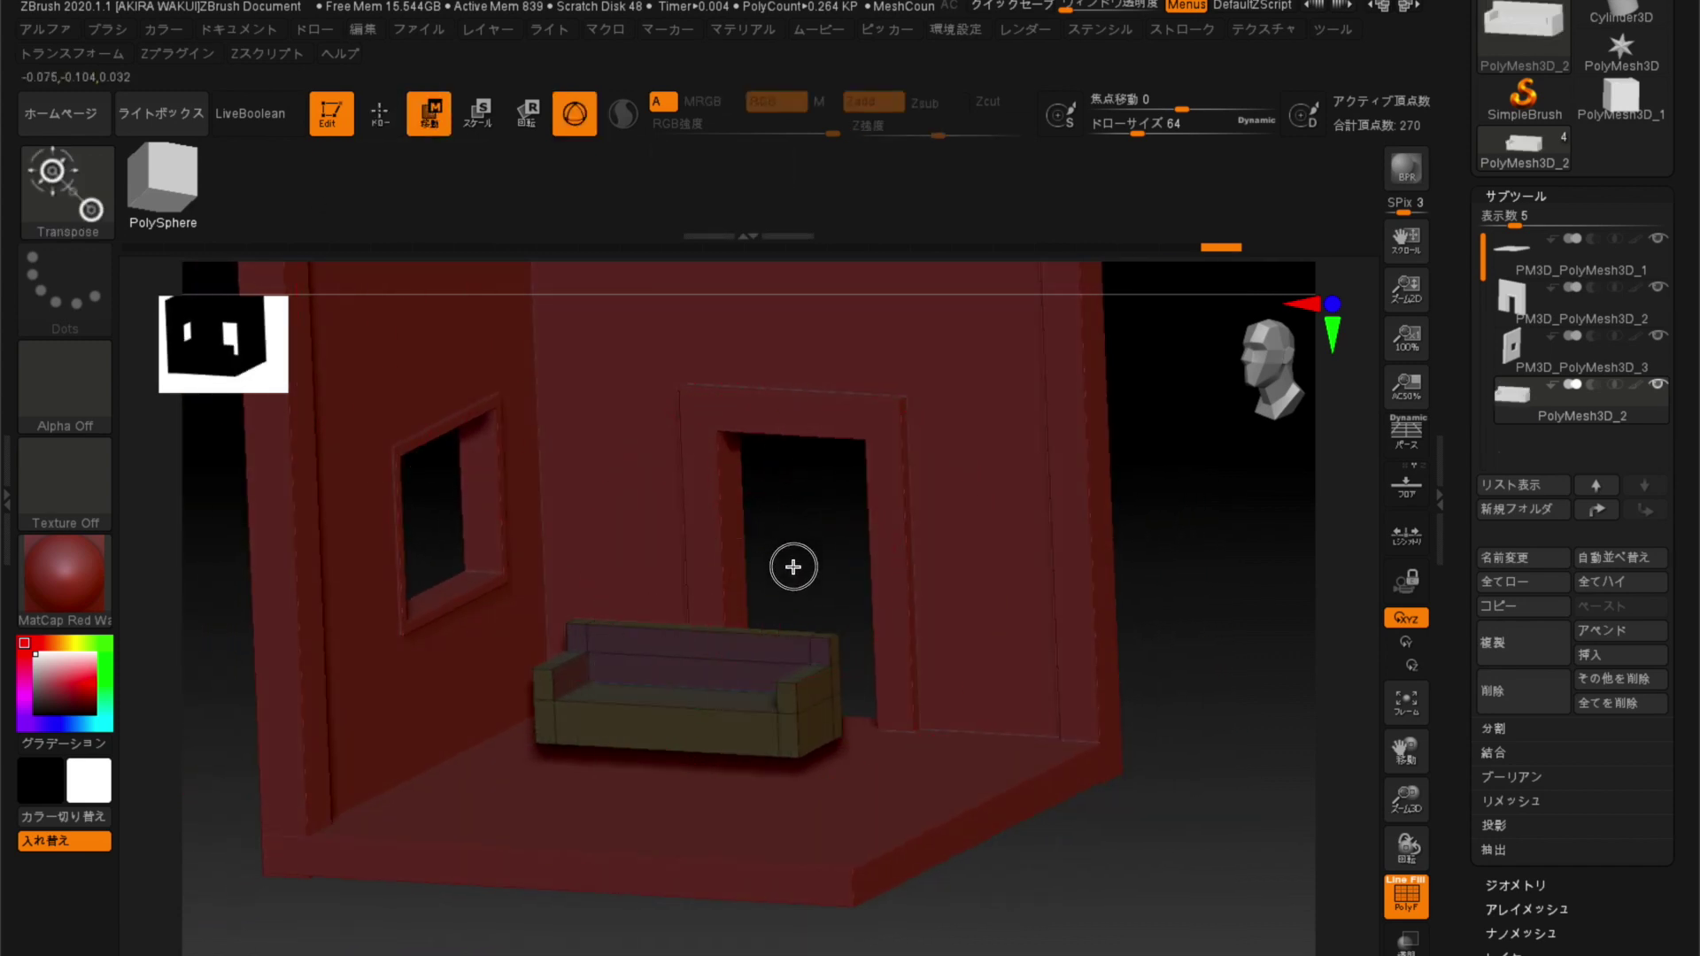
Rotate the sofa -90 degrees around its vertical axis.
{"action": "right_click_drag", "start_coordinate": [789, 561], "coordinate": [673, 733]}
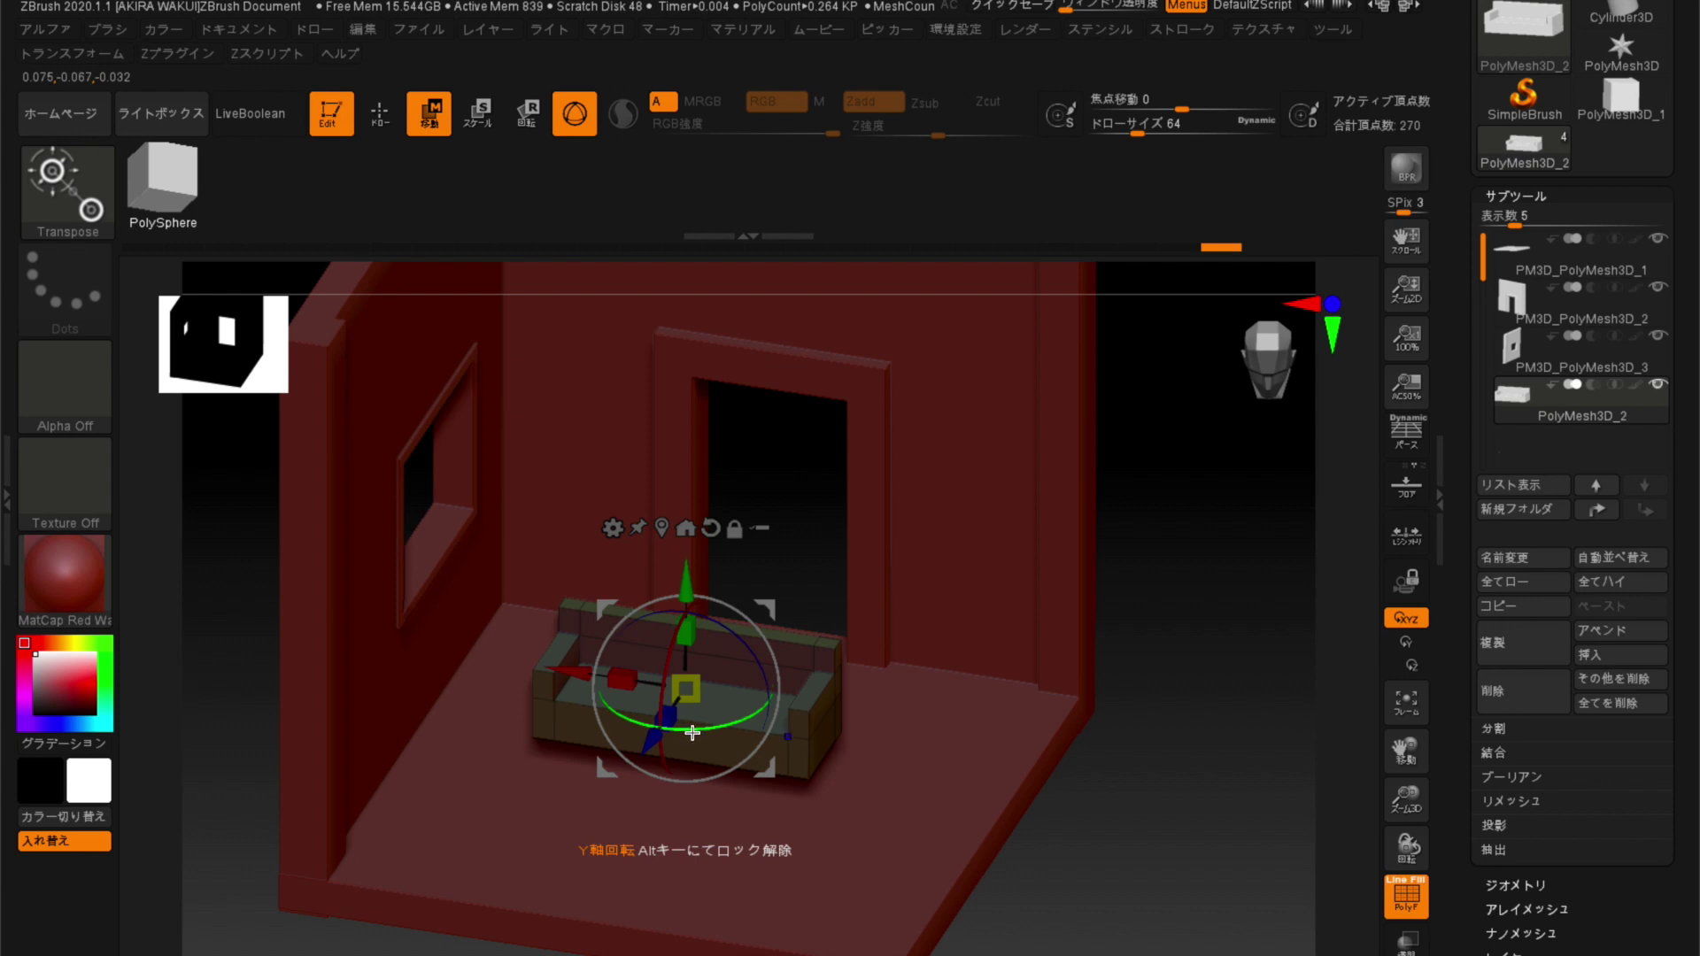
{"action": "left_click_drag", "start_coordinate": [693, 732], "coordinate": [826, 655]}
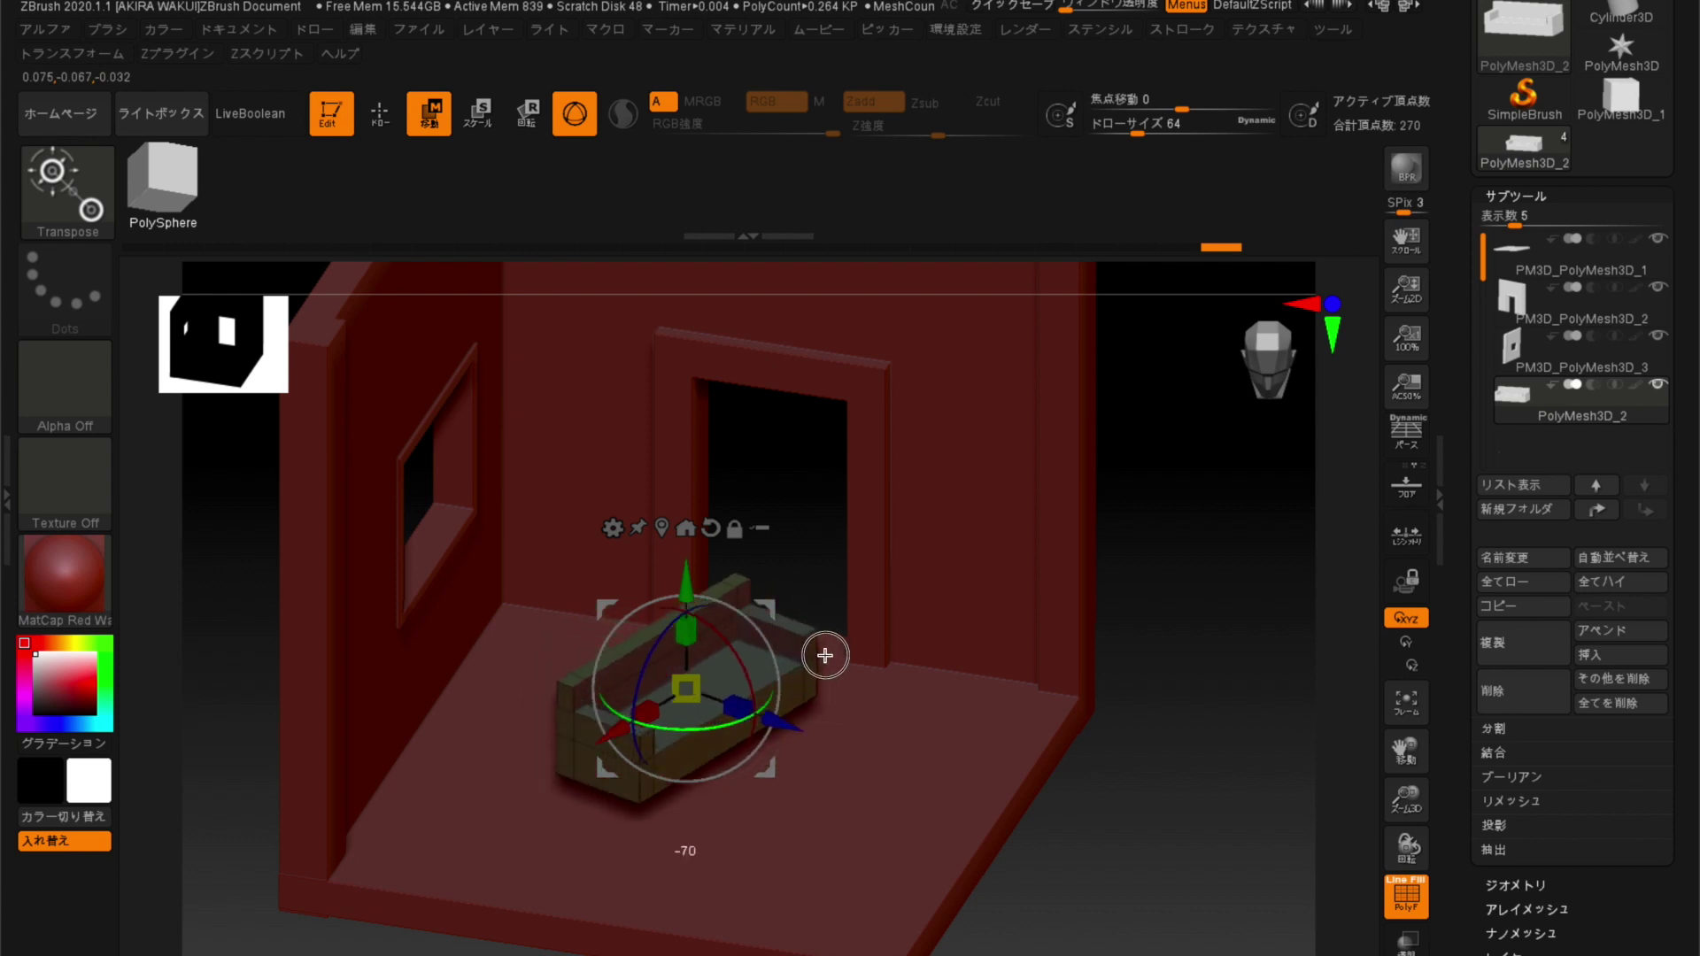
{"action": "left_click_drag", "start_coordinate": [831, 649], "coordinate": [867, 609]}
Lower the sofa onto the floor, push it against the left wall, and return to ZModeler.
{"action": "left_click_drag", "start_coordinate": [801, 701], "coordinate": [612, 688]}
{"action": "left_click_drag", "start_coordinate": [824, 588], "coordinate": [770, 513], "text": "shift"}
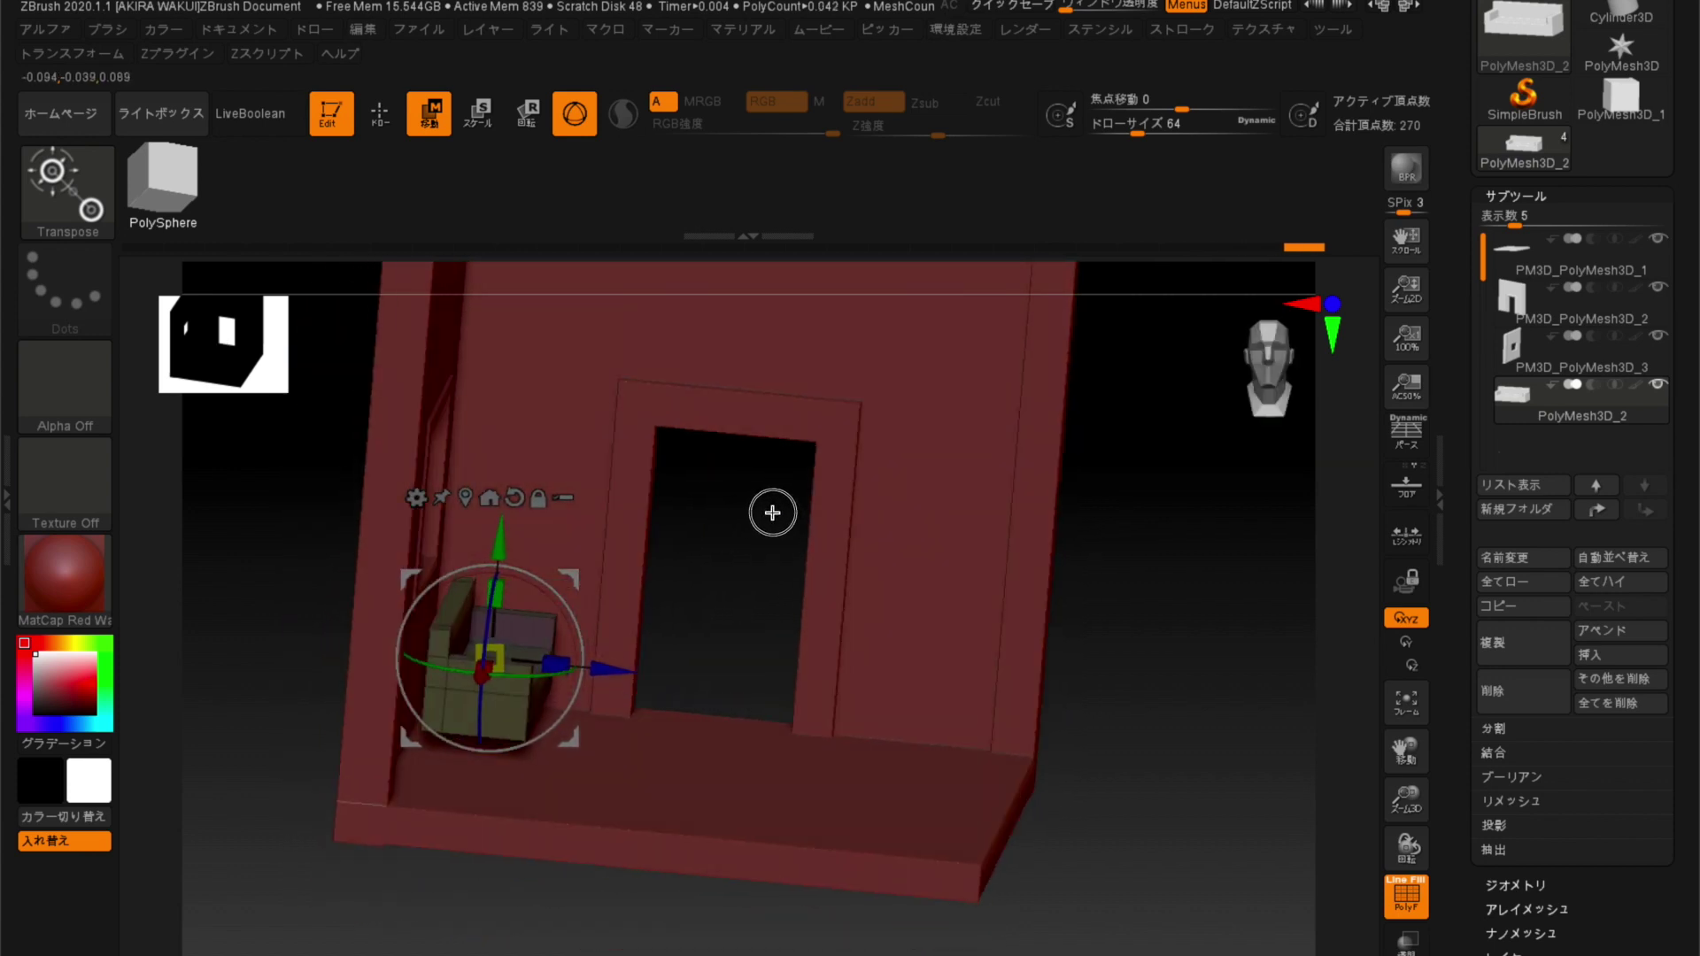
{"action": "left_click_drag", "start_coordinate": [483, 616], "coordinate": [485, 658]}
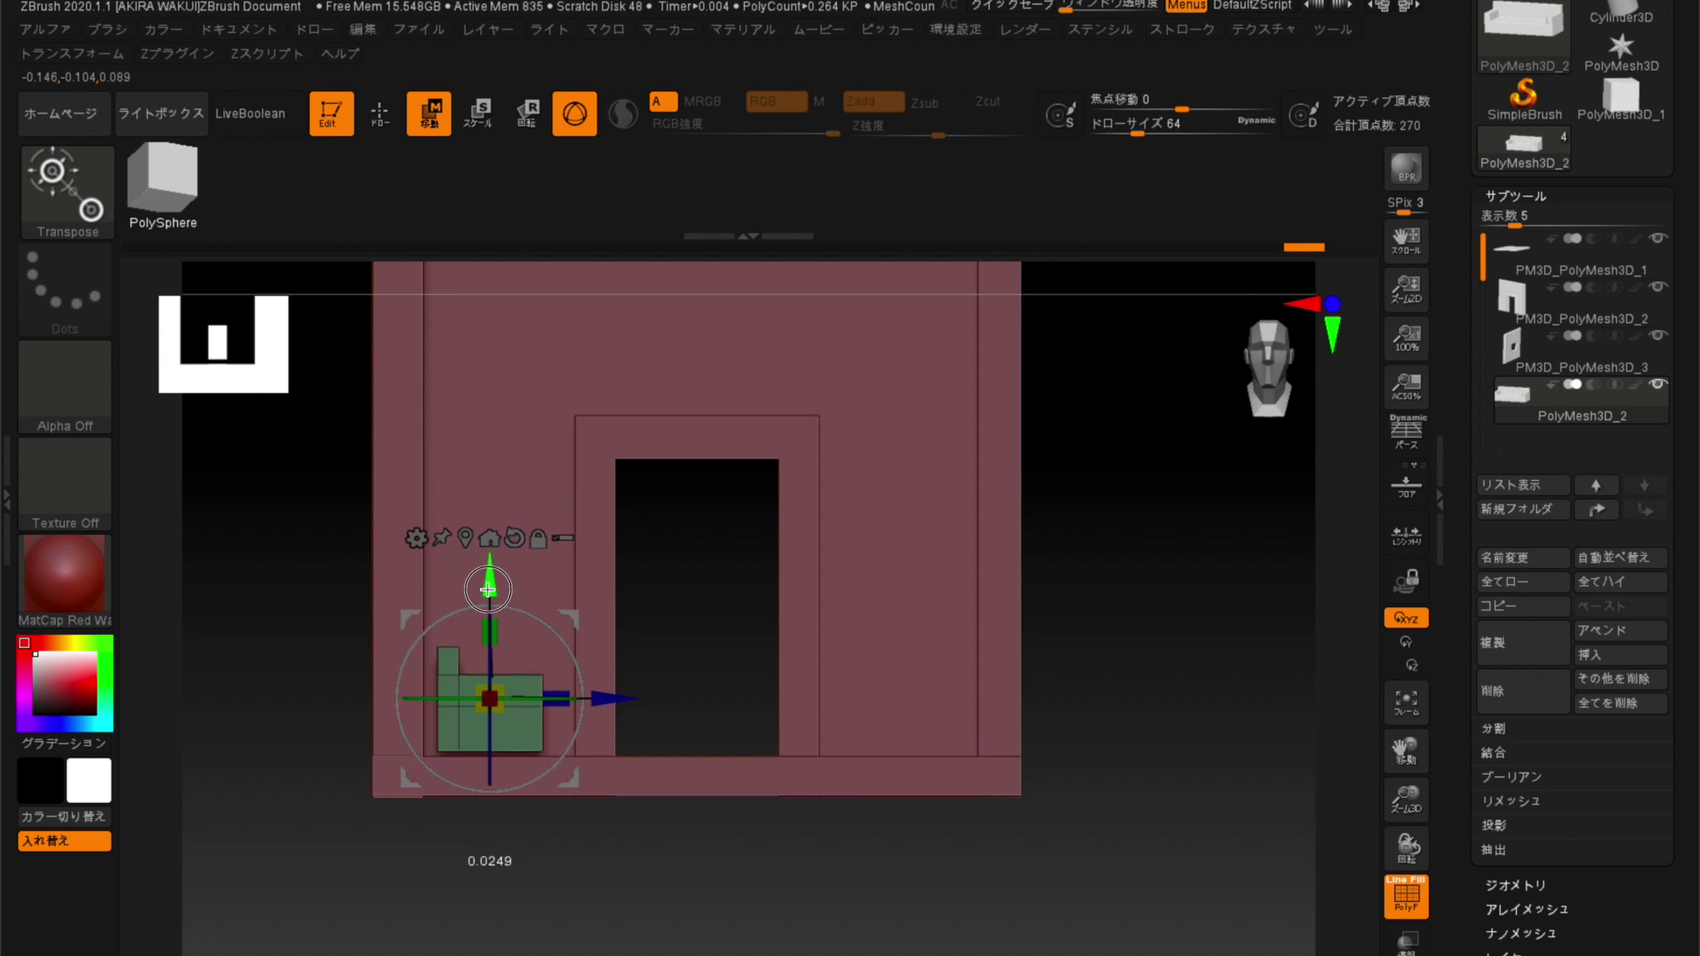
{"action": "mouse_move", "coordinate": [611, 701]}
{"action": "left_mouse_down"}
{"action": "mouse_move", "coordinate": [686, 704]}
{"action": "mouse_move", "coordinate": [620, 702]}
{"action": "left_mouse_up"}
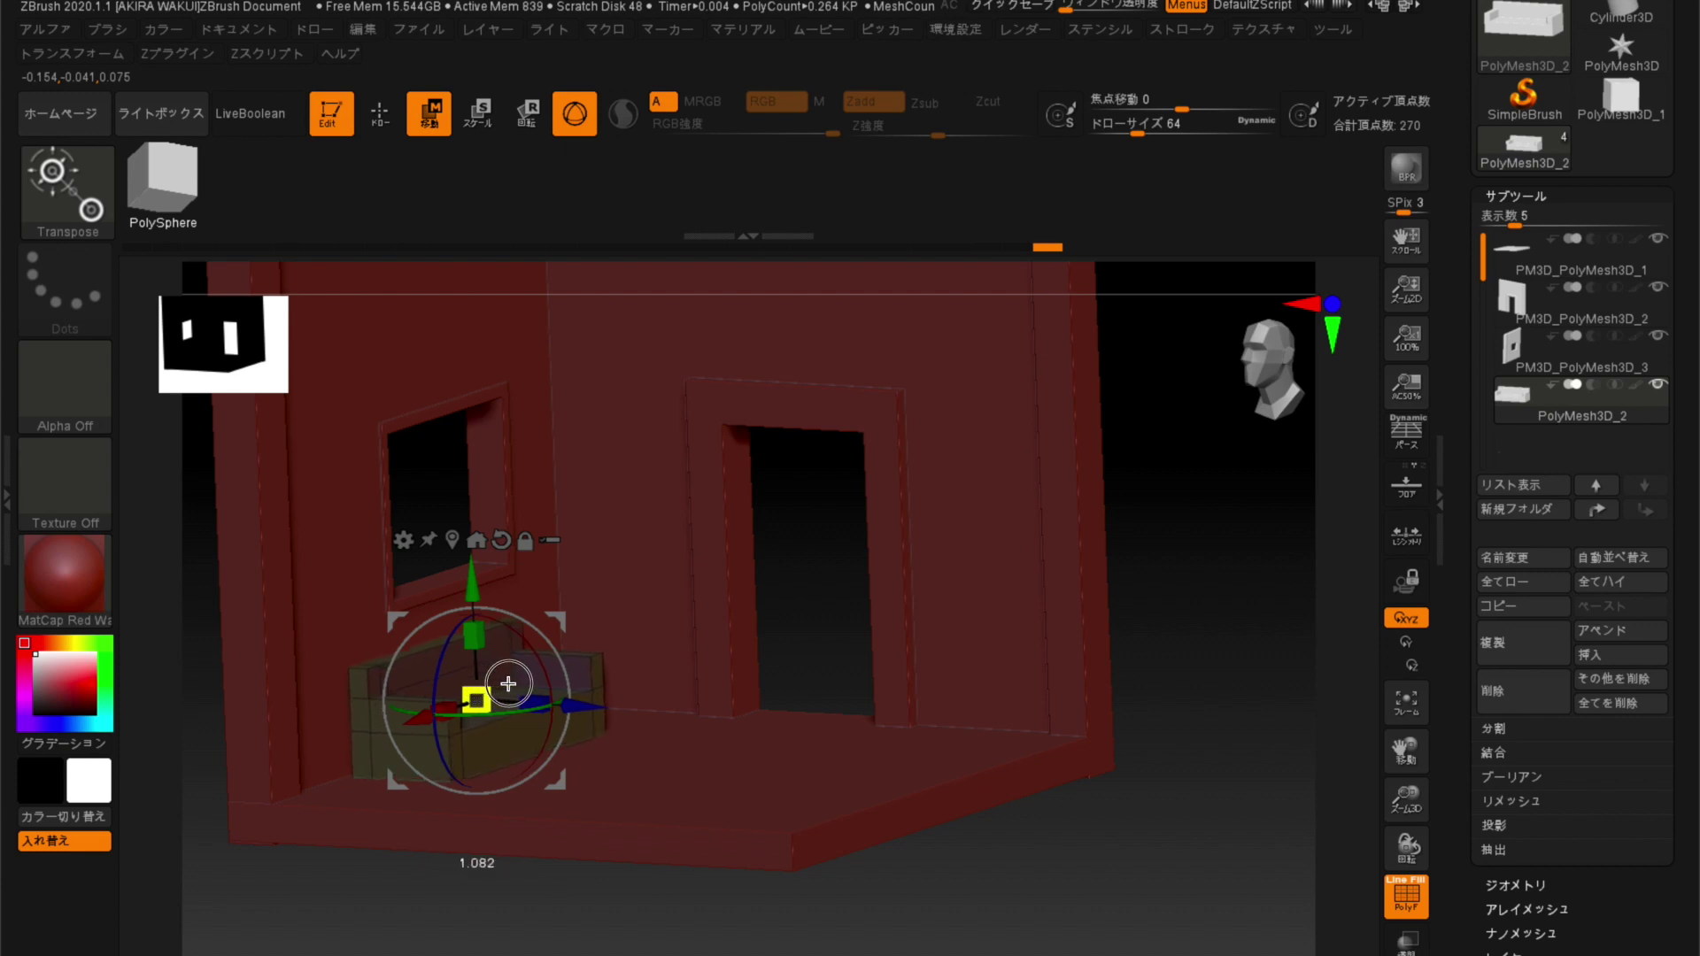
{"action": "left_click_drag", "start_coordinate": [417, 719], "coordinate": [375, 747]}
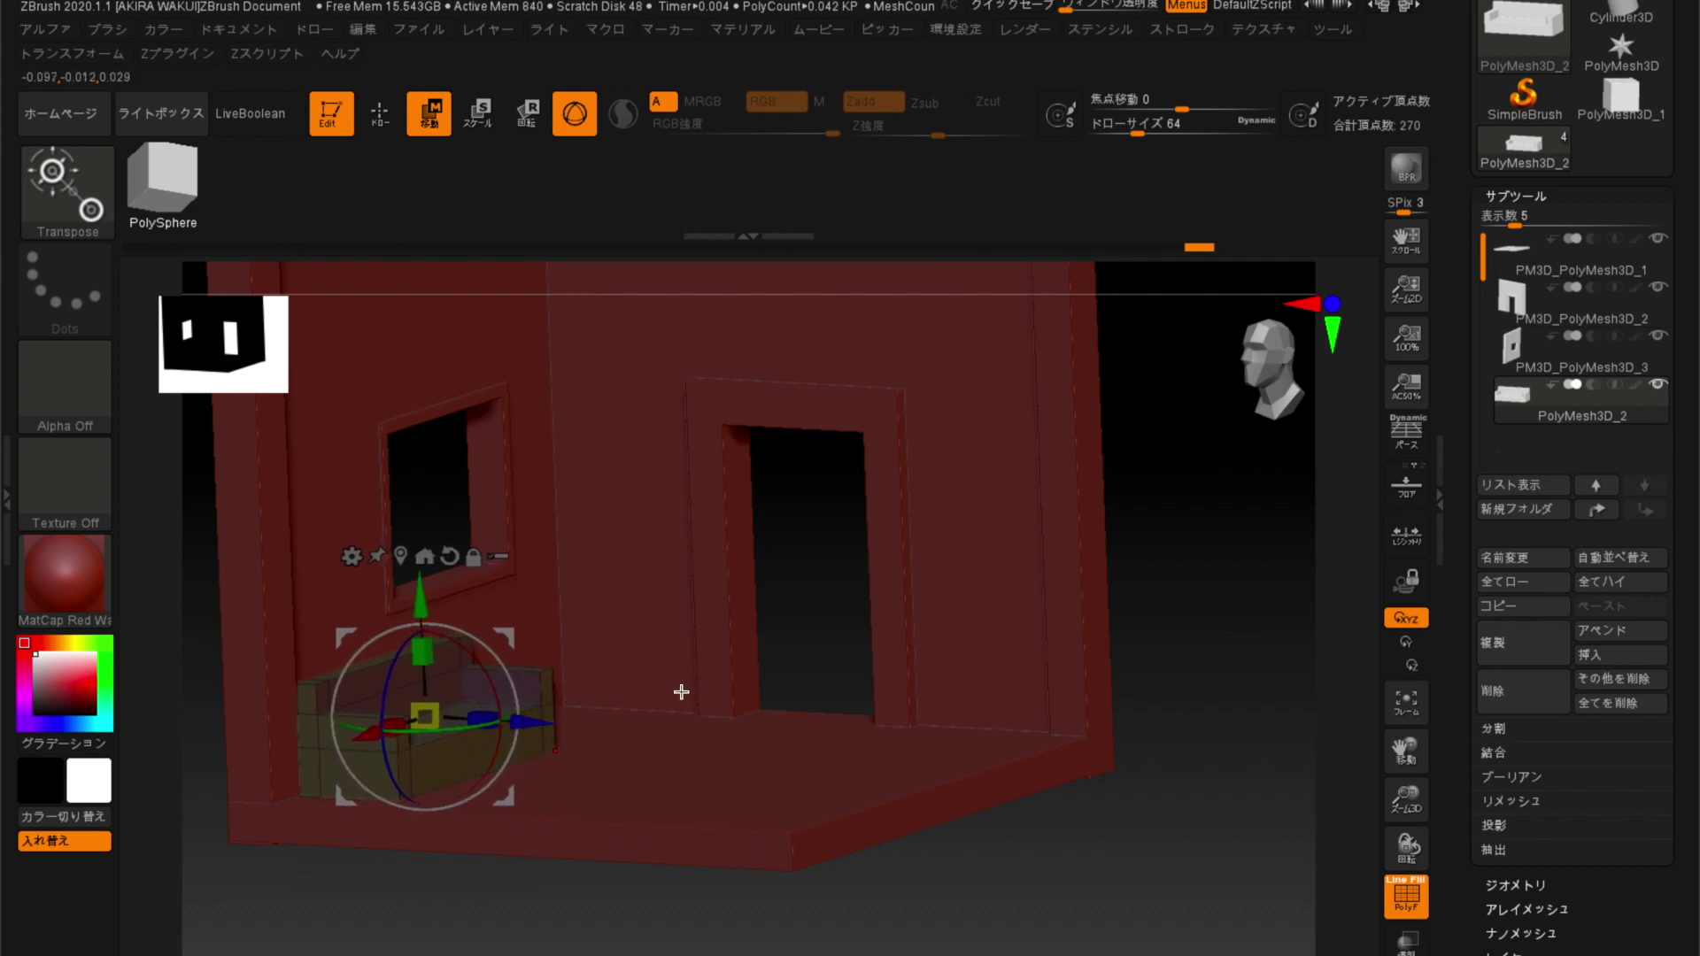
{"action": "left_click_drag", "start_coordinate": [787, 626], "coordinate": [228, 554]}
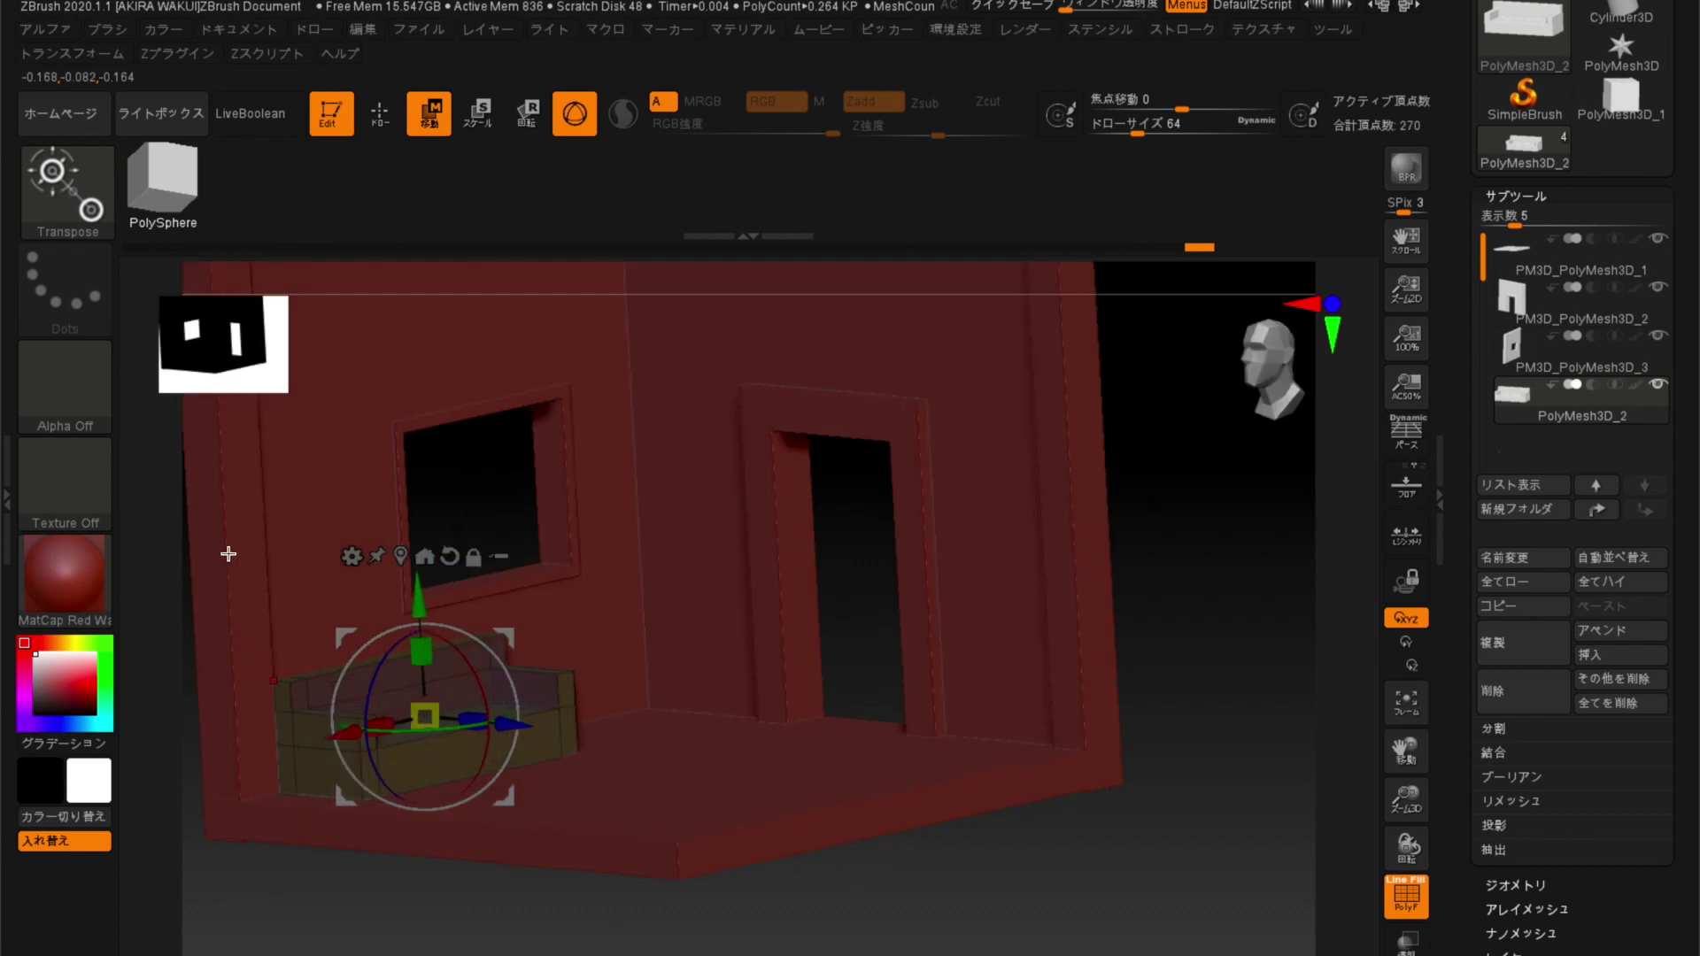
{"action": "mouse_move", "coordinate": [877, 570]}
{"action": "left_mouse_down"}
{"action": "mouse_move", "coordinate": [861, 601]}
{"action": "mouse_move", "coordinate": [406, 345]}
{"action": "left_mouse_up"}
{"action": "key", "text": "q"}
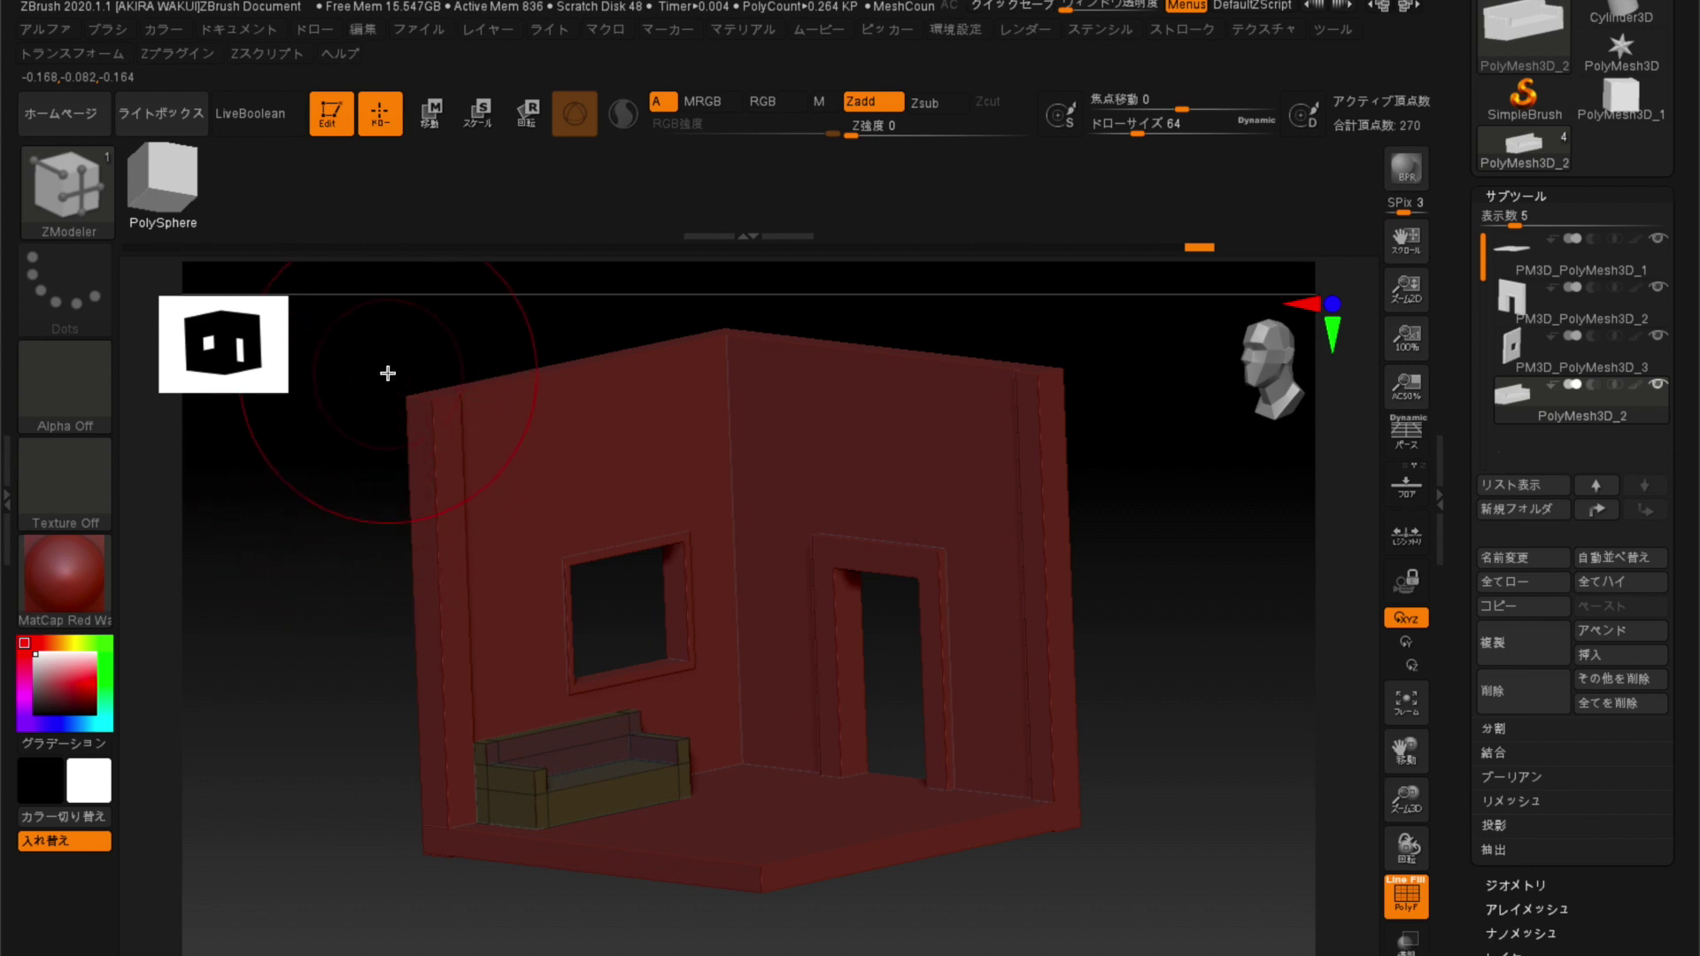
Orbit the room around to a more frontal angle.
{"action": "left_click_drag", "start_coordinate": [523, 322], "coordinate": [436, 436]}
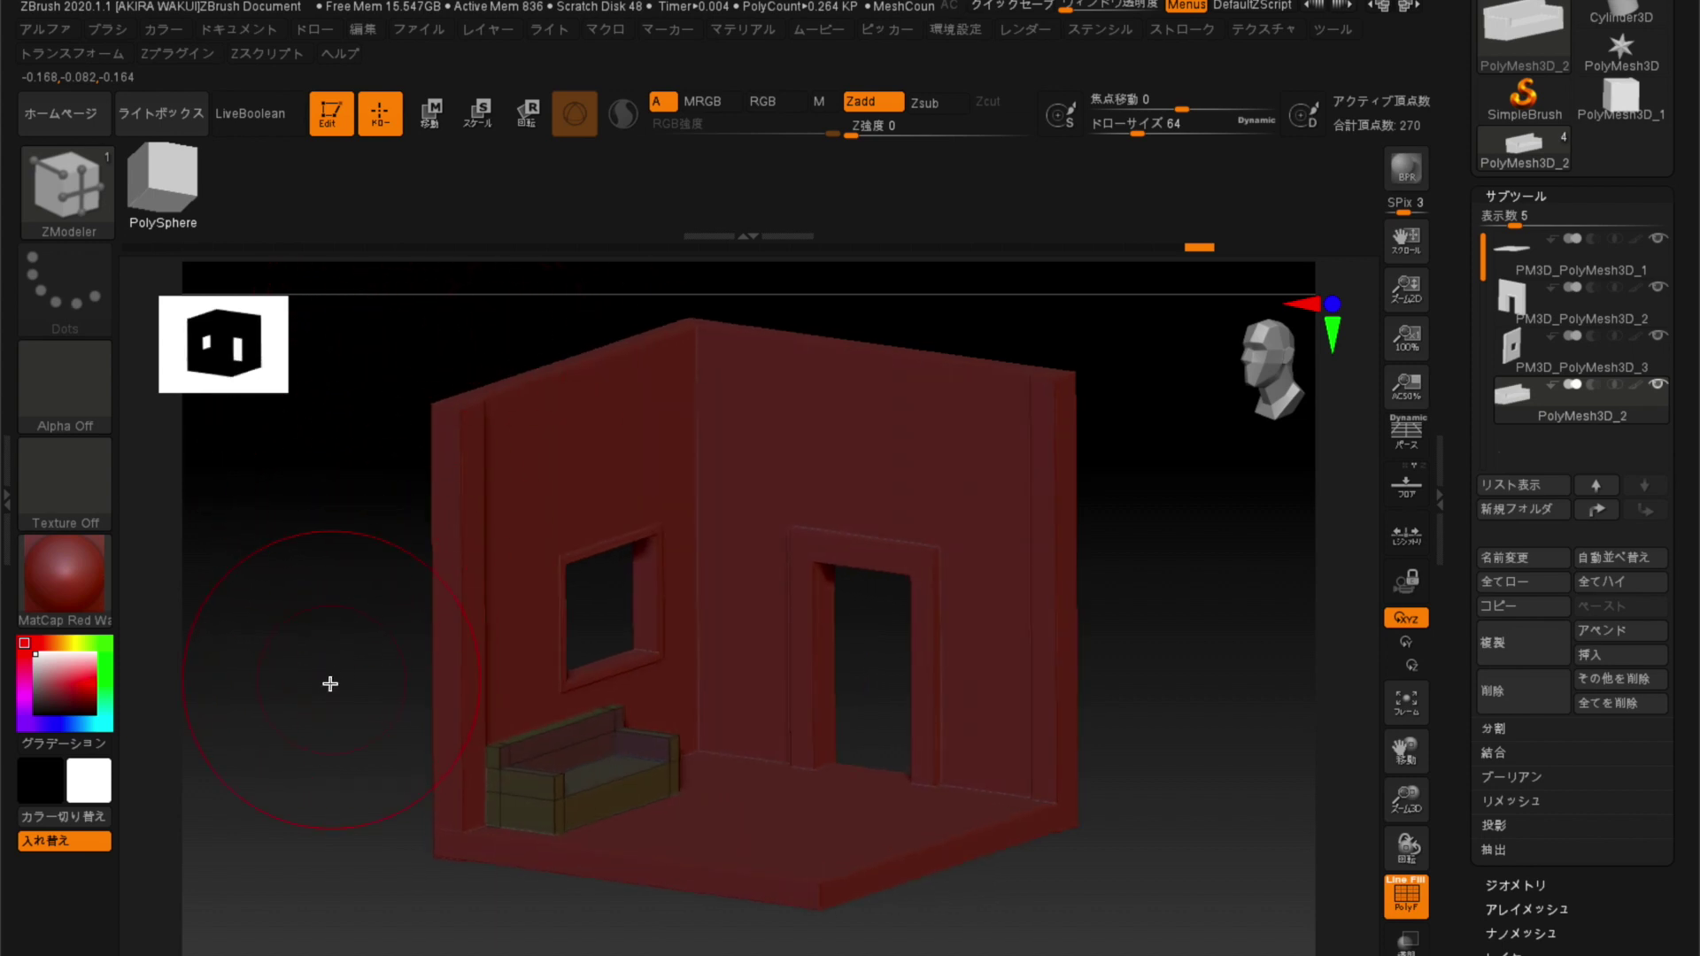
{"action": "left_click_drag", "start_coordinate": [296, 716], "coordinate": [291, 699]}
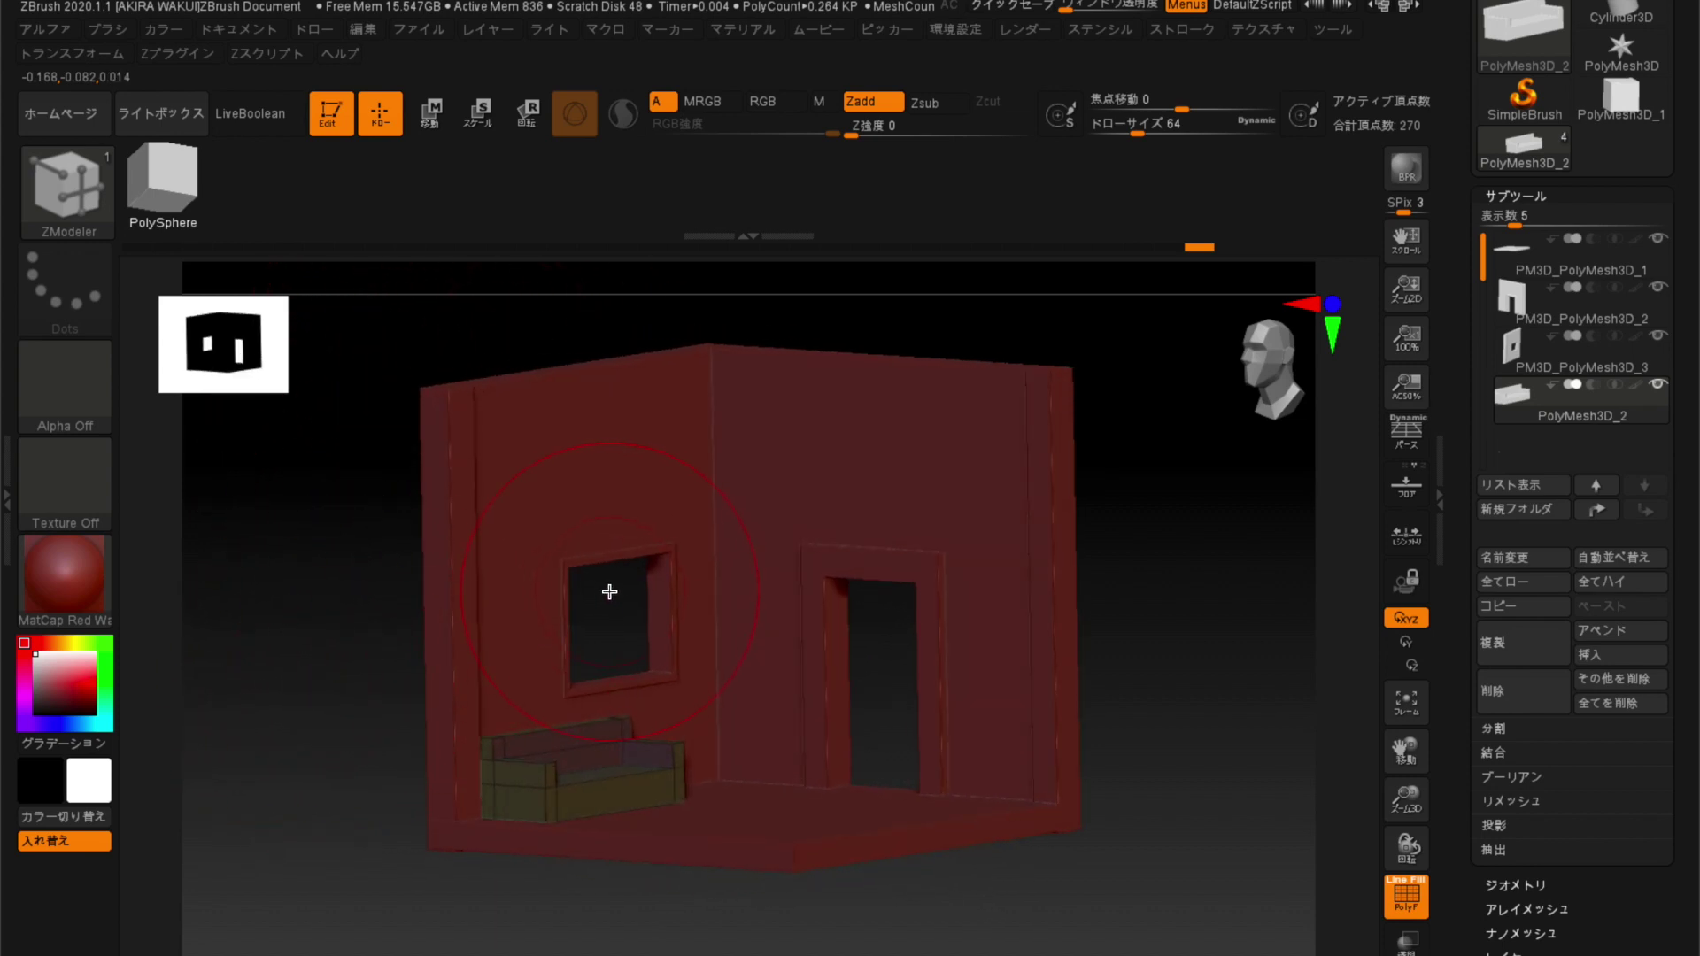
{"action": "mouse_move", "coordinate": [309, 627]}
{"action": "left_mouse_down"}
{"action": "mouse_move", "coordinate": [304, 687]}
{"action": "mouse_move", "coordinate": [321, 642]}
{"action": "mouse_move", "coordinate": [390, 641]}
{"action": "mouse_move", "coordinate": [387, 667]}
{"action": "mouse_move", "coordinate": [345, 683]}
{"action": "mouse_move", "coordinate": [607, 581]}
{"action": "mouse_move", "coordinate": [748, 644]}
{"action": "left_mouse_up"}
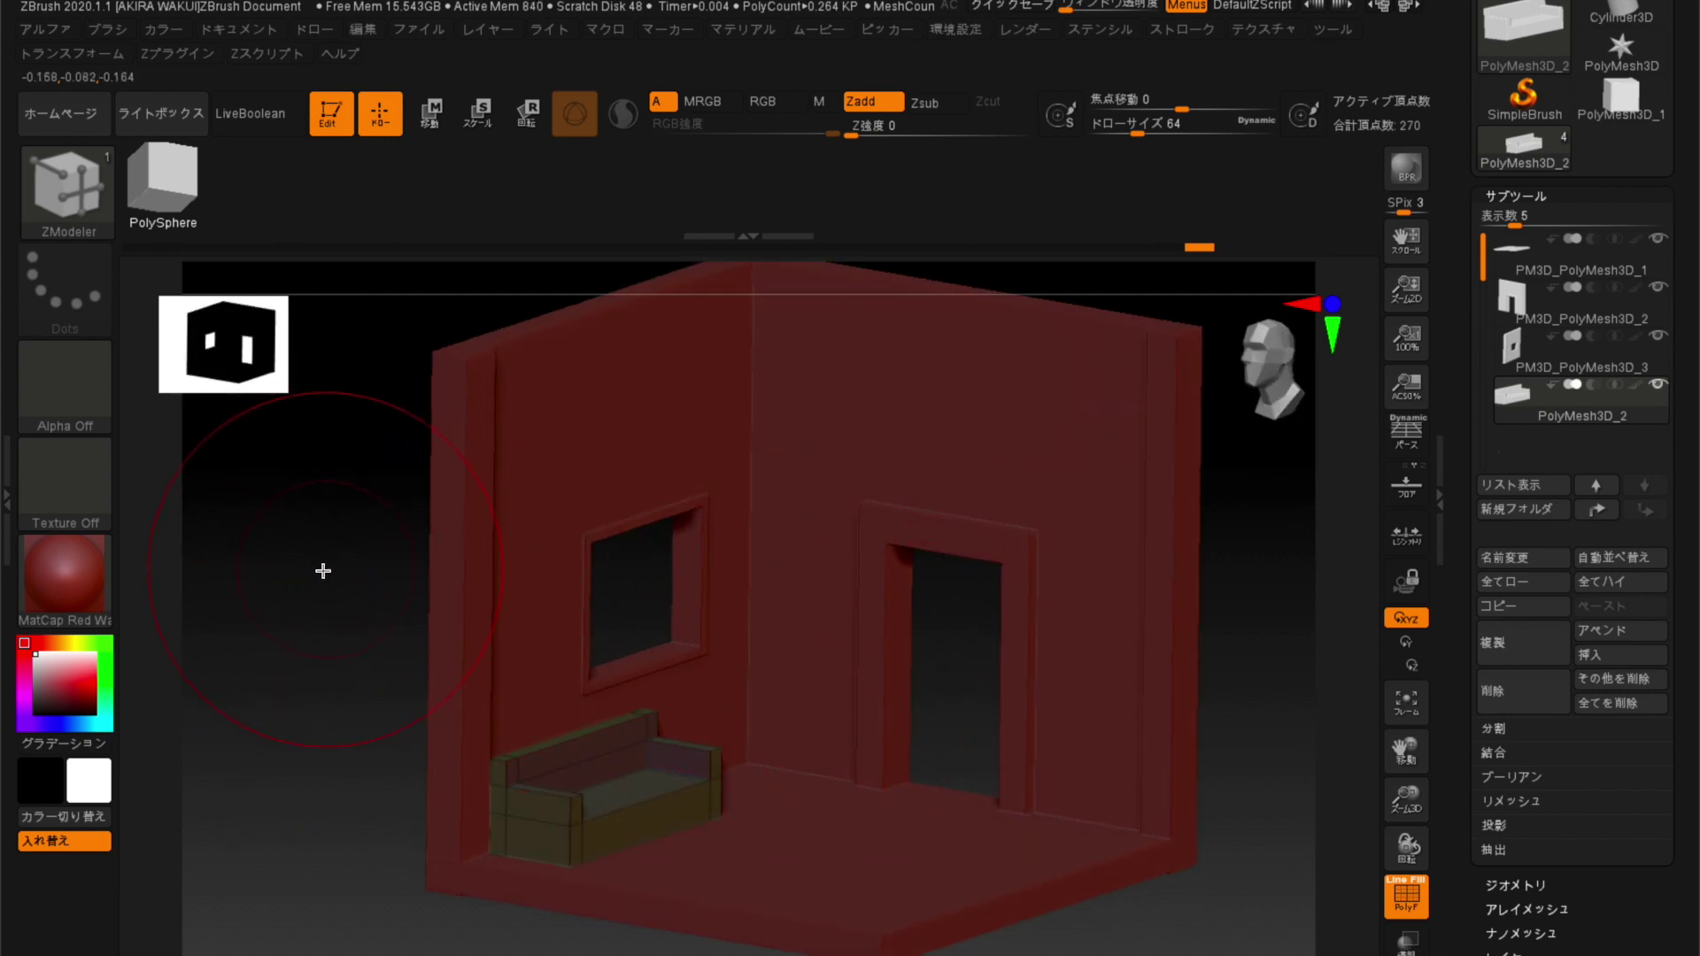
{"action": "left_click_drag", "start_coordinate": [326, 555], "coordinate": [292, 558]}
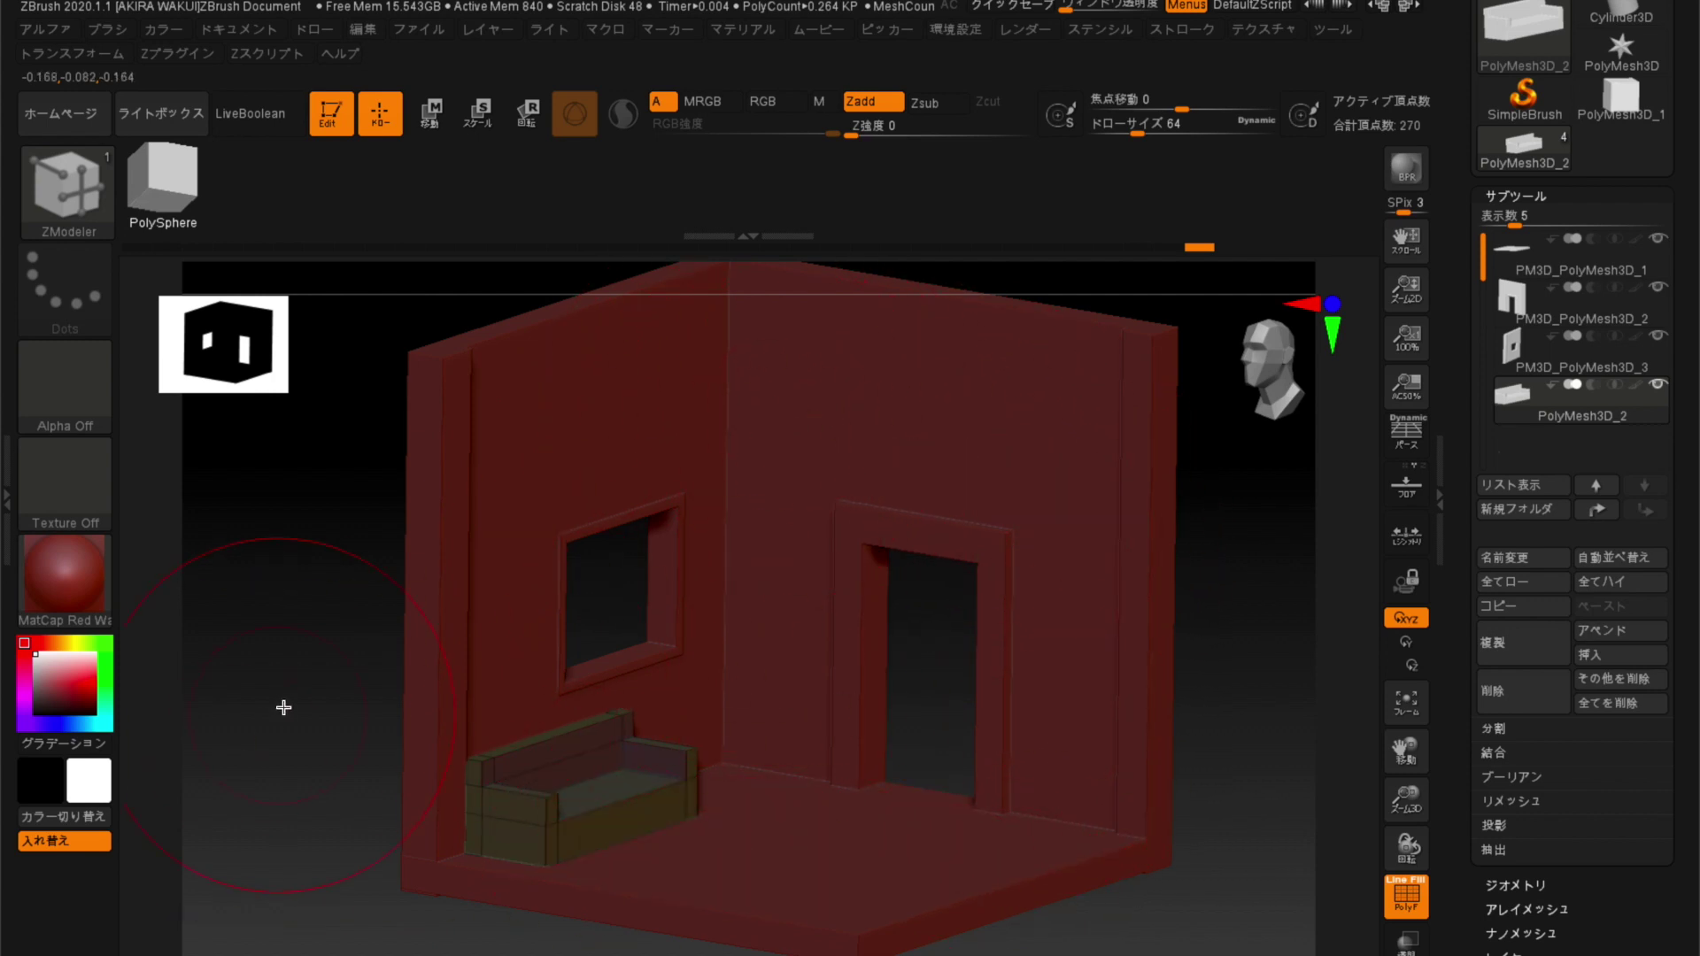
{"action": "mouse_move", "coordinate": [270, 699]}
{"action": "left_mouse_down"}
{"action": "mouse_move", "coordinate": [250, 678]}
{"action": "mouse_move", "coordinate": [262, 694]}
{"action": "mouse_move", "coordinate": [410, 672]}
{"action": "left_mouse_up"}
Turn on perspective projection and shift the view toward the window and door.
{"action": "left_click", "coordinate": [1414, 433]}
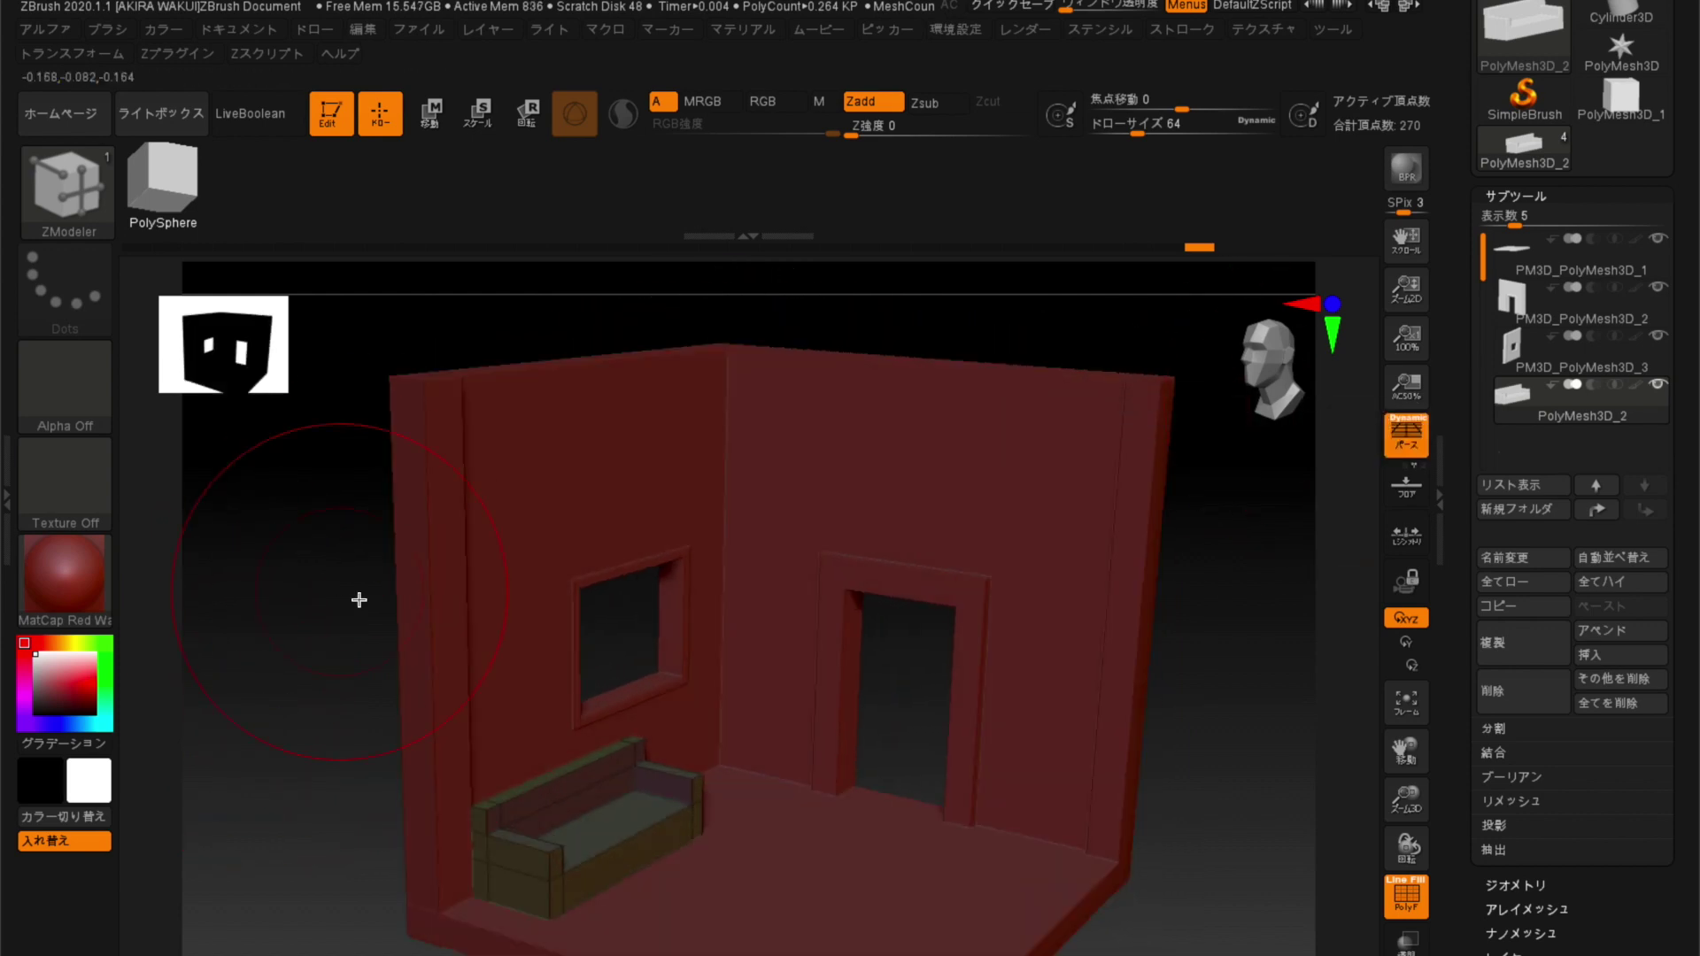
{"action": "left_click", "coordinate": [1405, 433]}
{"action": "mouse_move", "coordinate": [298, 642]}
{"action": "left_mouse_down"}
{"action": "mouse_move", "coordinate": [284, 596]}
{"action": "mouse_move", "coordinate": [274, 657]}
{"action": "mouse_move", "coordinate": [265, 646]}
{"action": "mouse_move", "coordinate": [277, 675]}
{"action": "mouse_move", "coordinate": [229, 674]}
{"action": "left_mouse_up"}
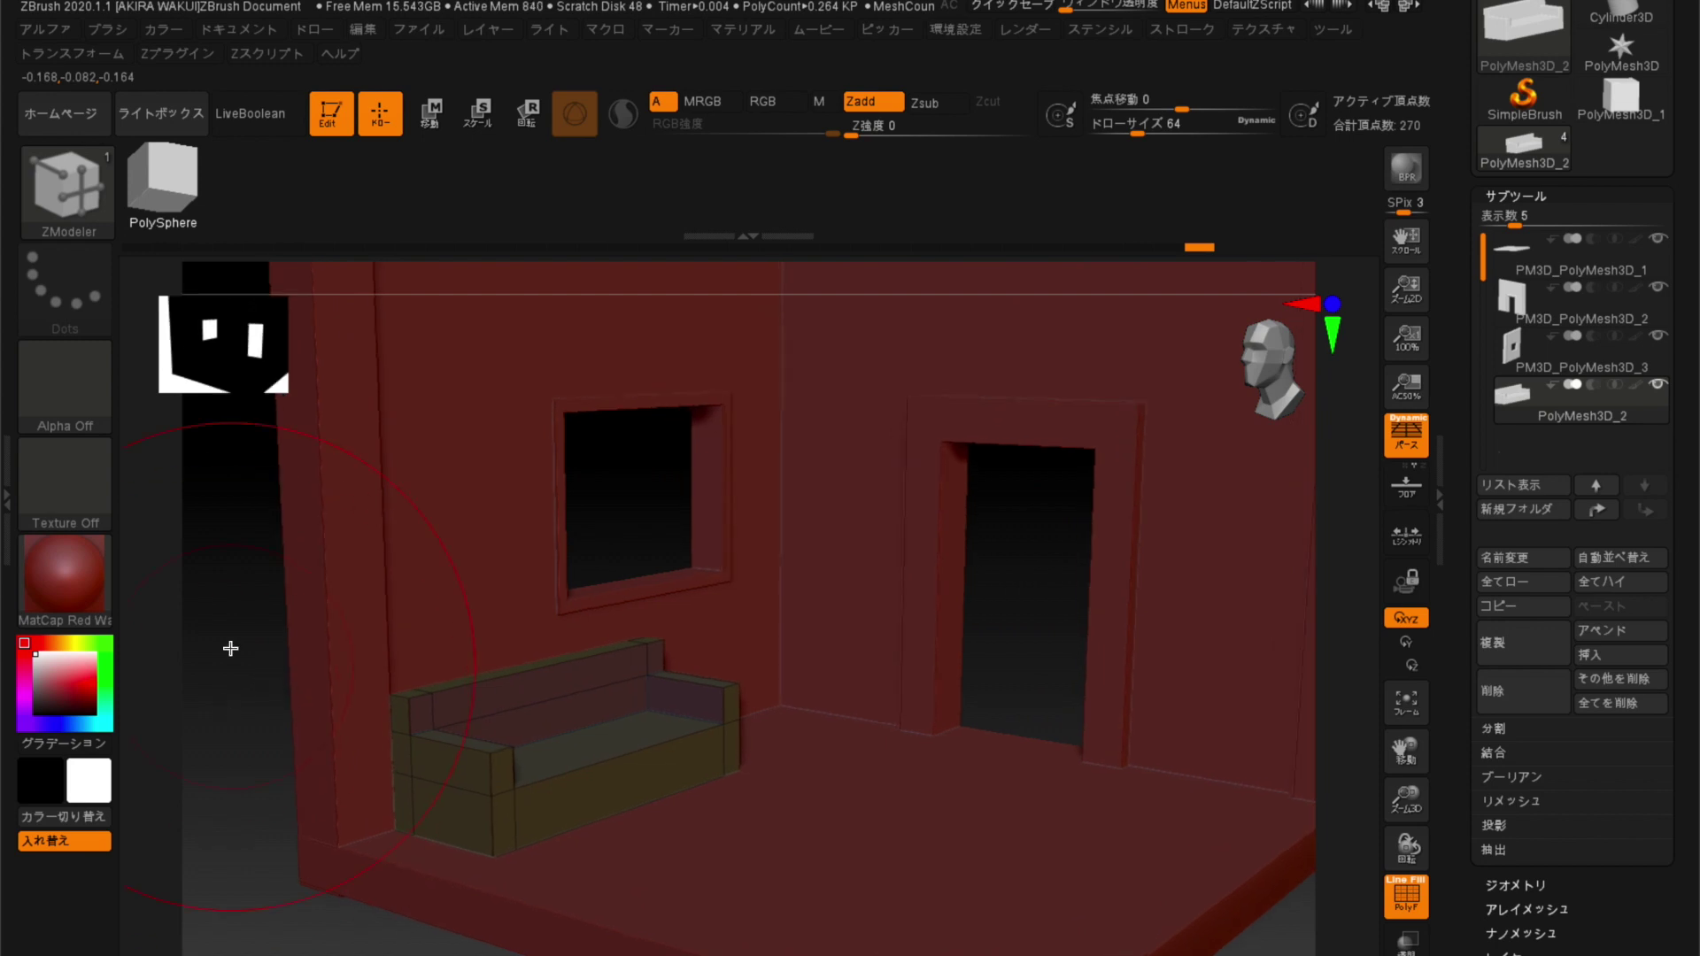
{"action": "mouse_move", "coordinate": [180, 622]}
{"action": "left_mouse_down"}
{"action": "mouse_move", "coordinate": [152, 637]}
{"action": "mouse_move", "coordinate": [197, 664]}
{"action": "mouse_move", "coordinate": [206, 645]}
{"action": "left_mouse_up"}
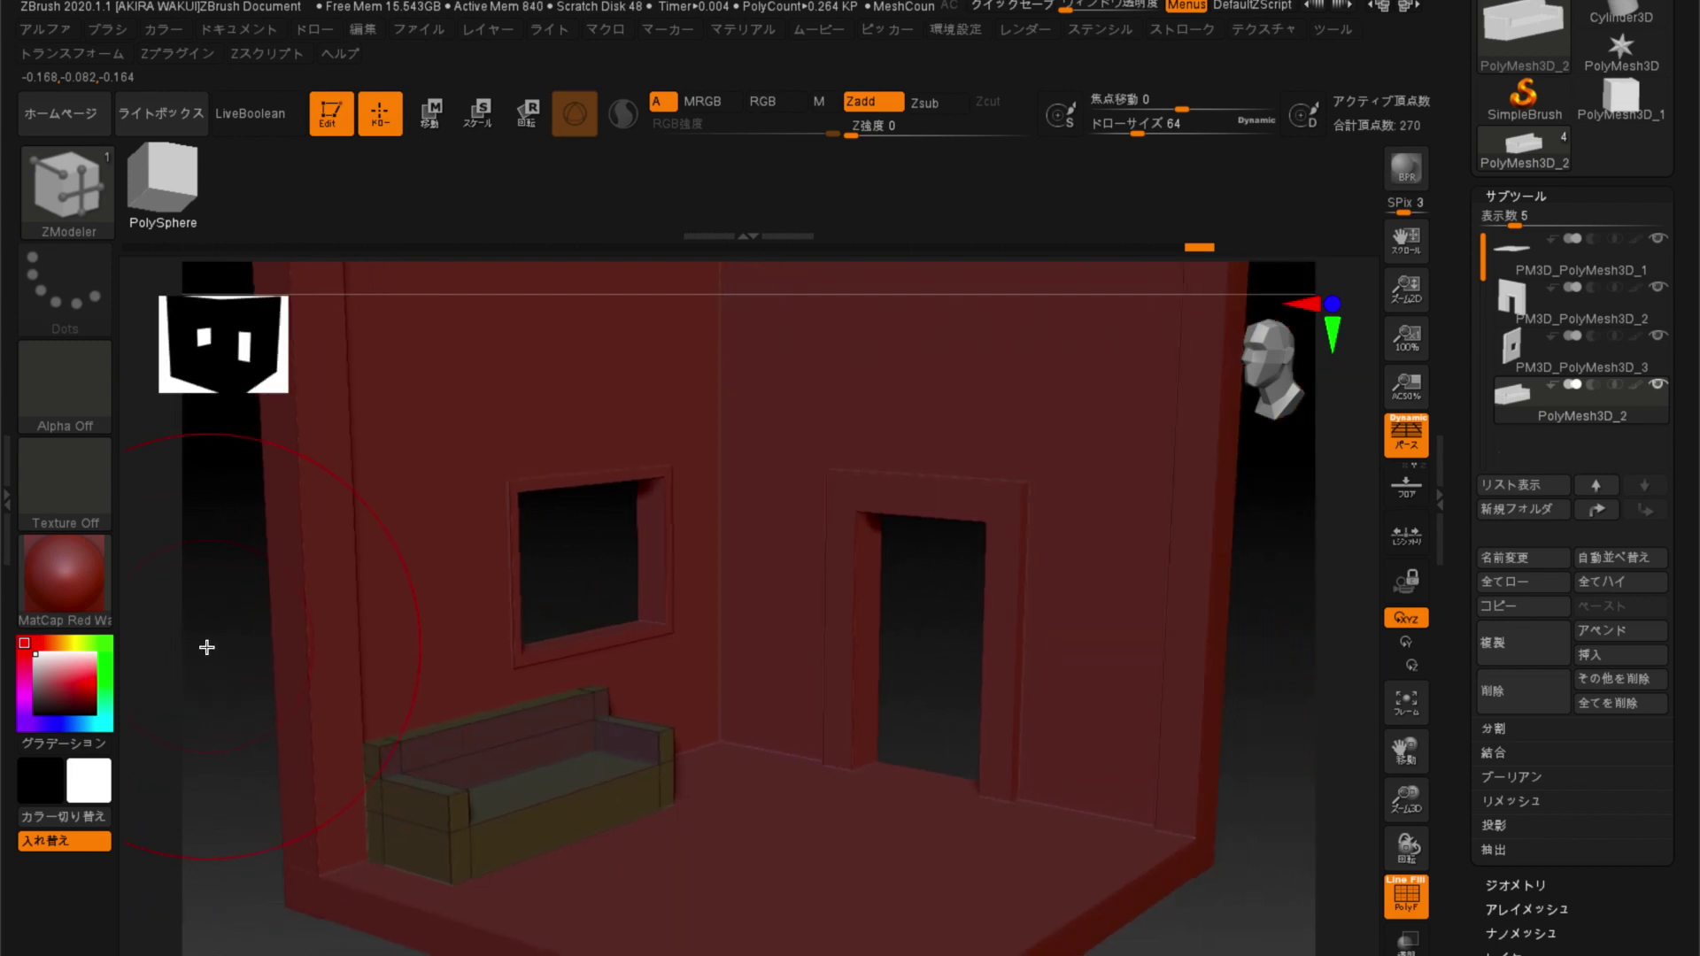